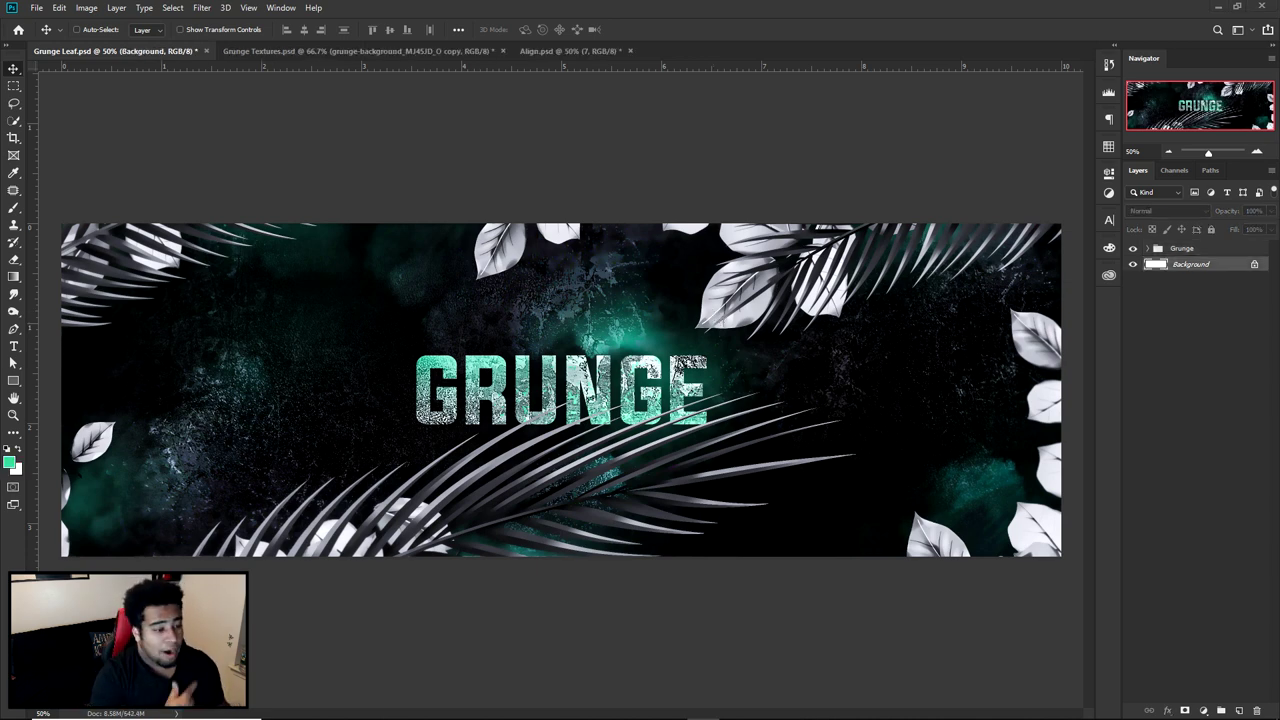
# Look over the textures and leaf layers in Grunge Textures.psd, select its bottom grunge texture layer, and return to Grunge Leaf.psd
pyautogui.click(316, 51)
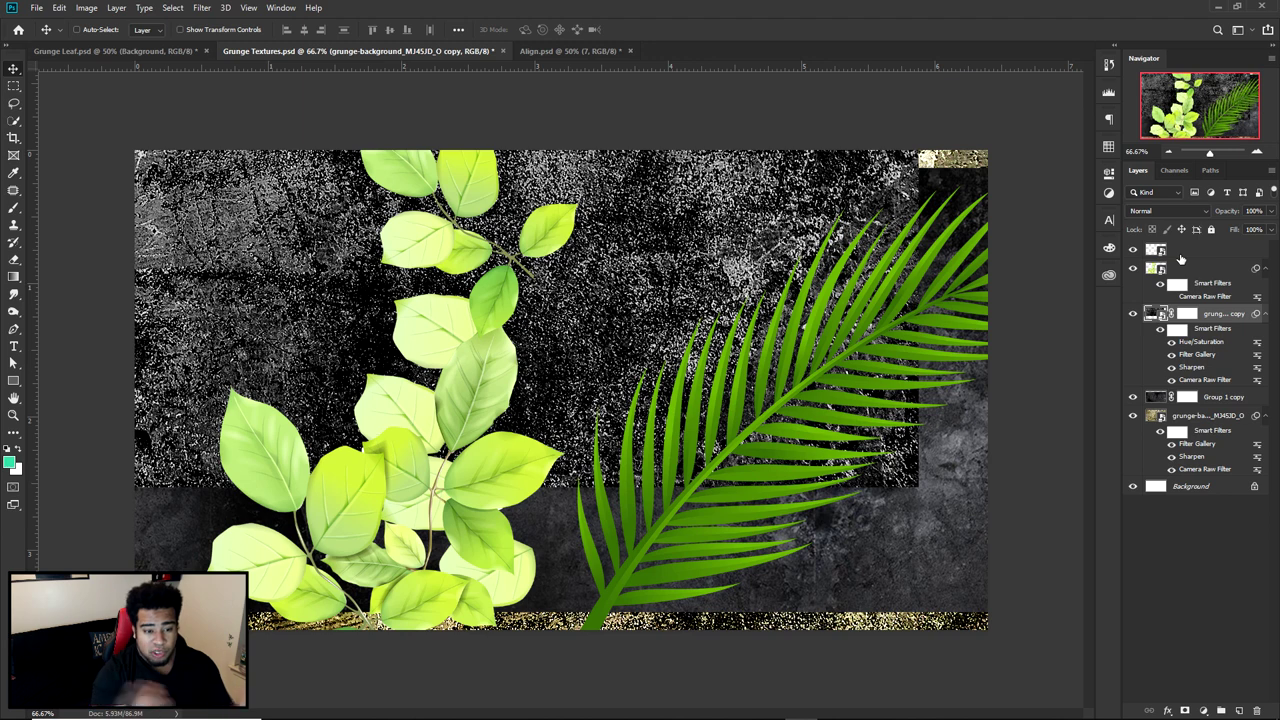
pyautogui.click(1215, 417)
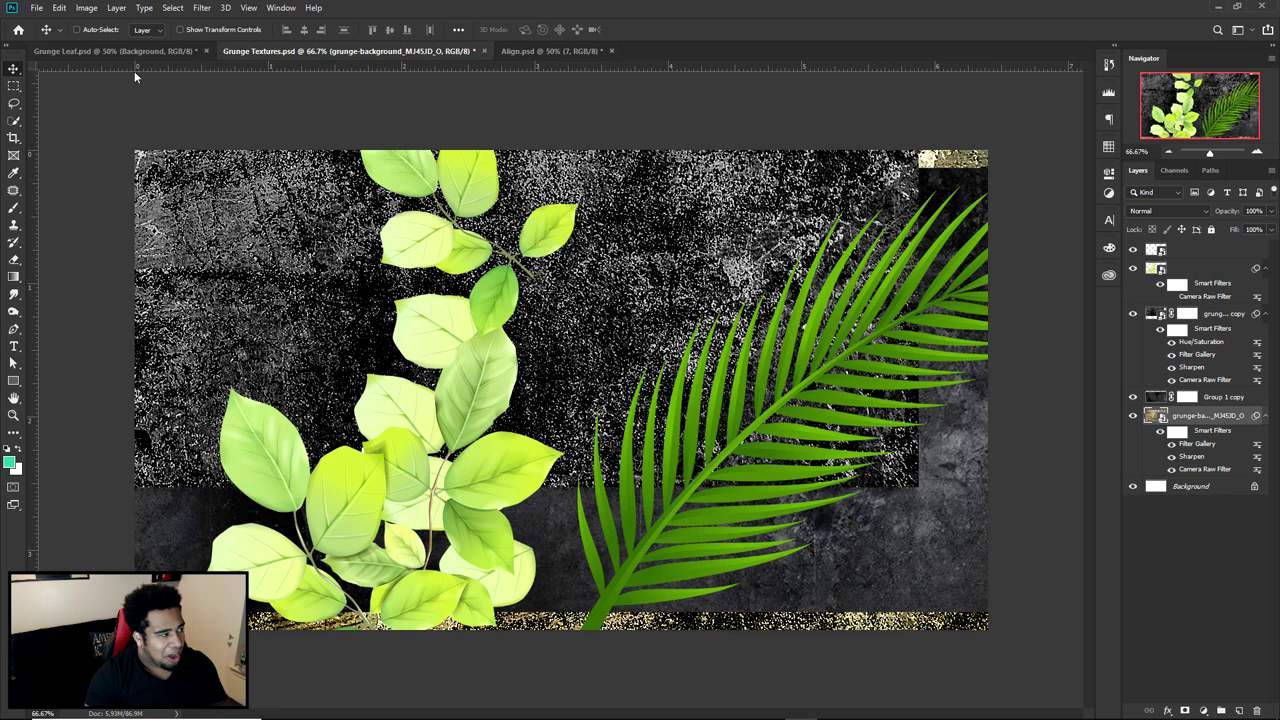
pyautogui.click(115, 51)
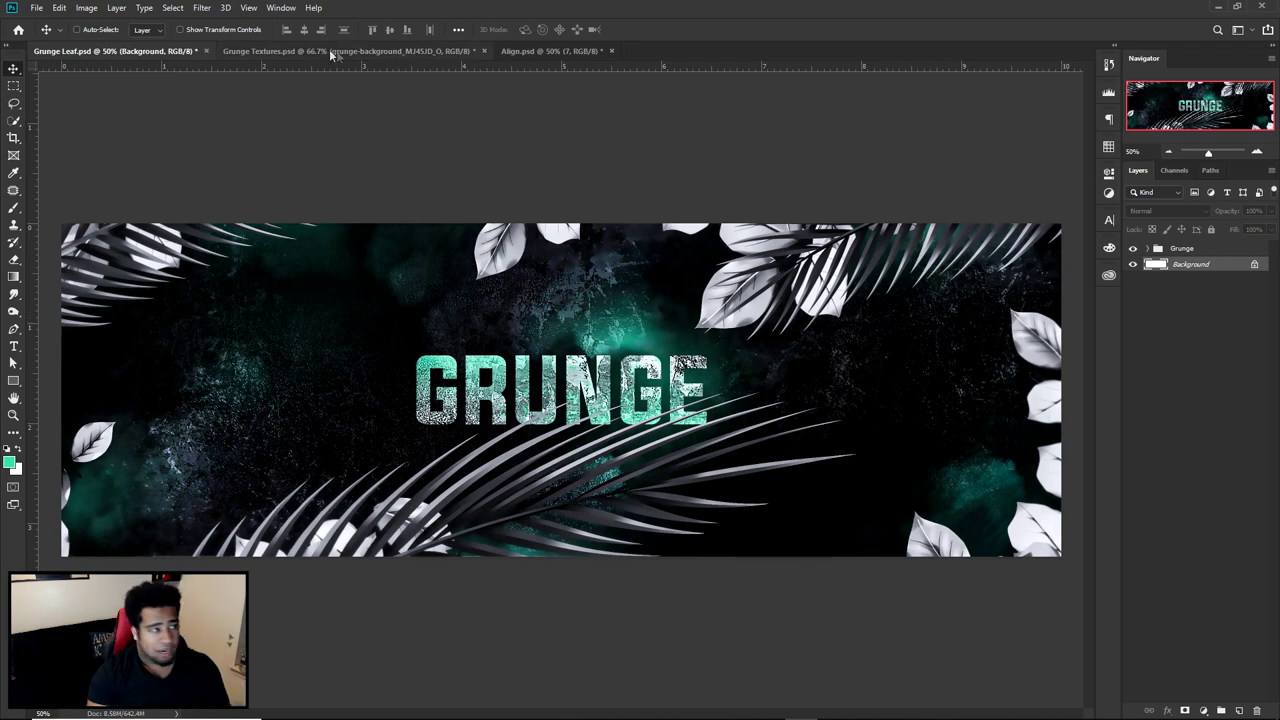
# Examine the Paint Daubs filter with brush size 1 and sharpness 1 on the palm leaf layer in Grunge Textures.psd without applying it
pyautogui.click(304, 50)
pyautogui.click(1191, 249)
pyautogui.click(201, 7)
pyautogui.click(222, 62)
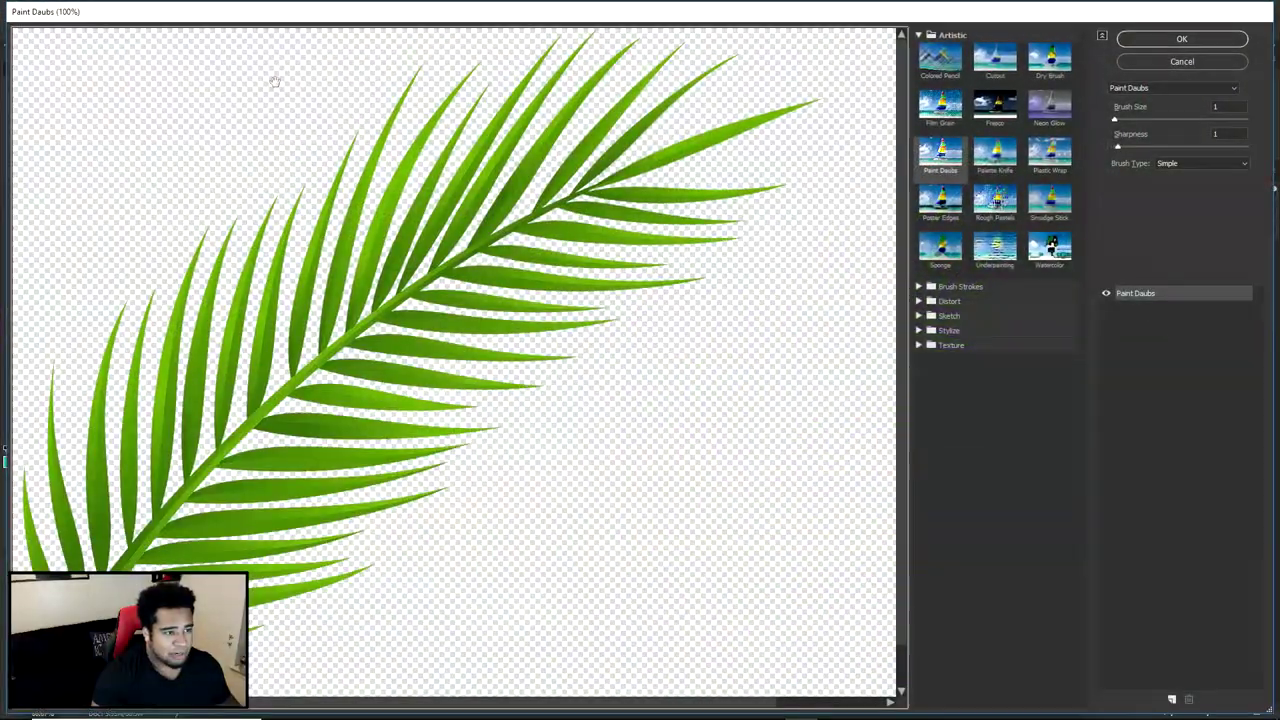
pyautogui.click(1230, 106)
pyautogui.click(1240, 133)
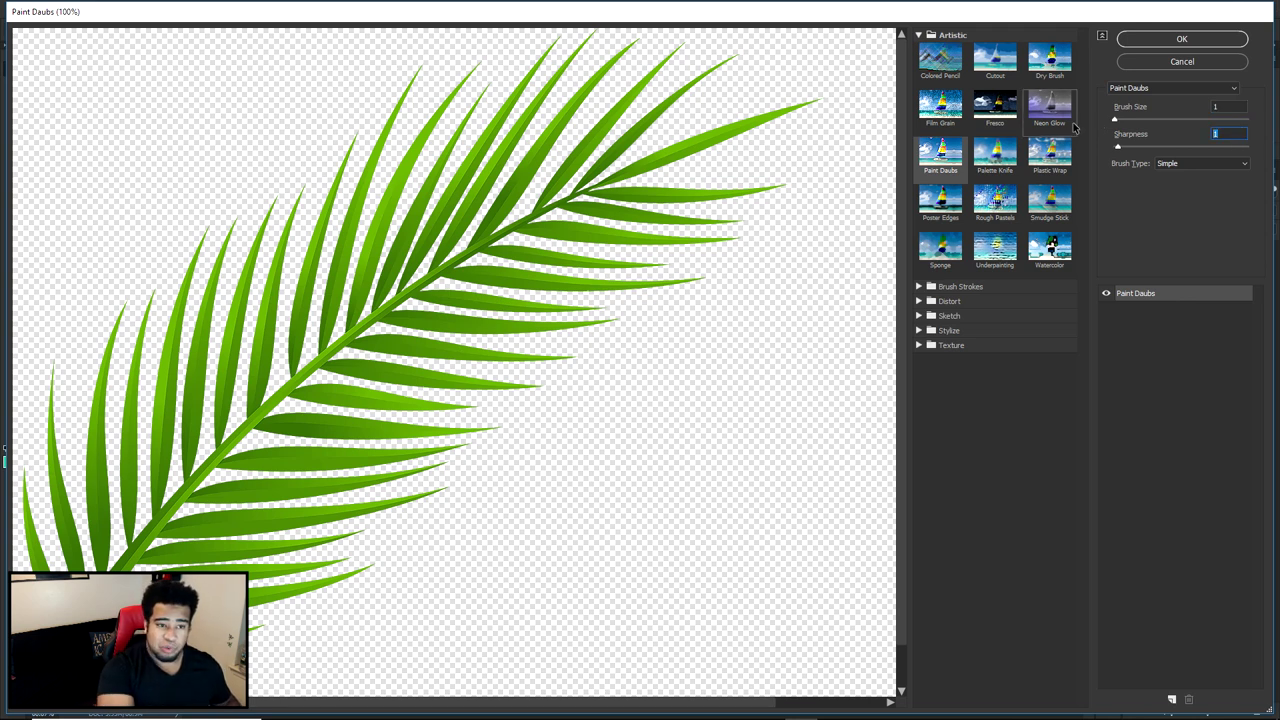
pyautogui.click(1108, 295)
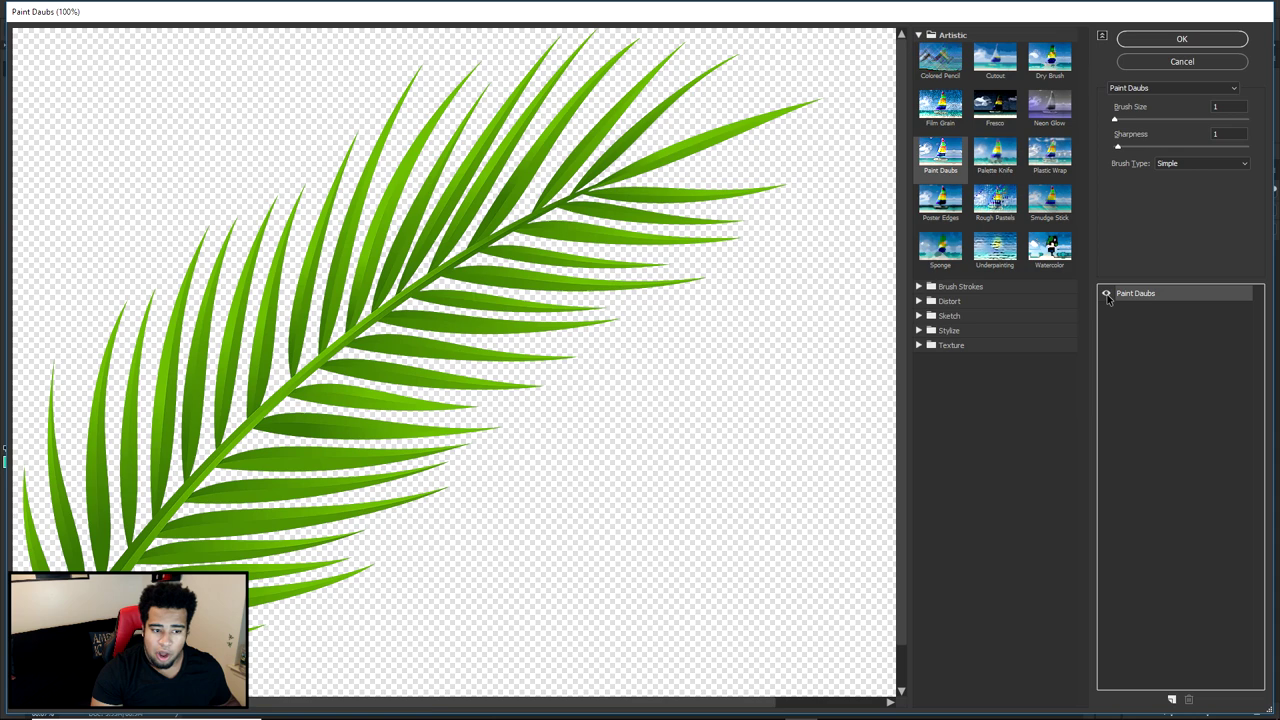
pyautogui.click(1178, 63)
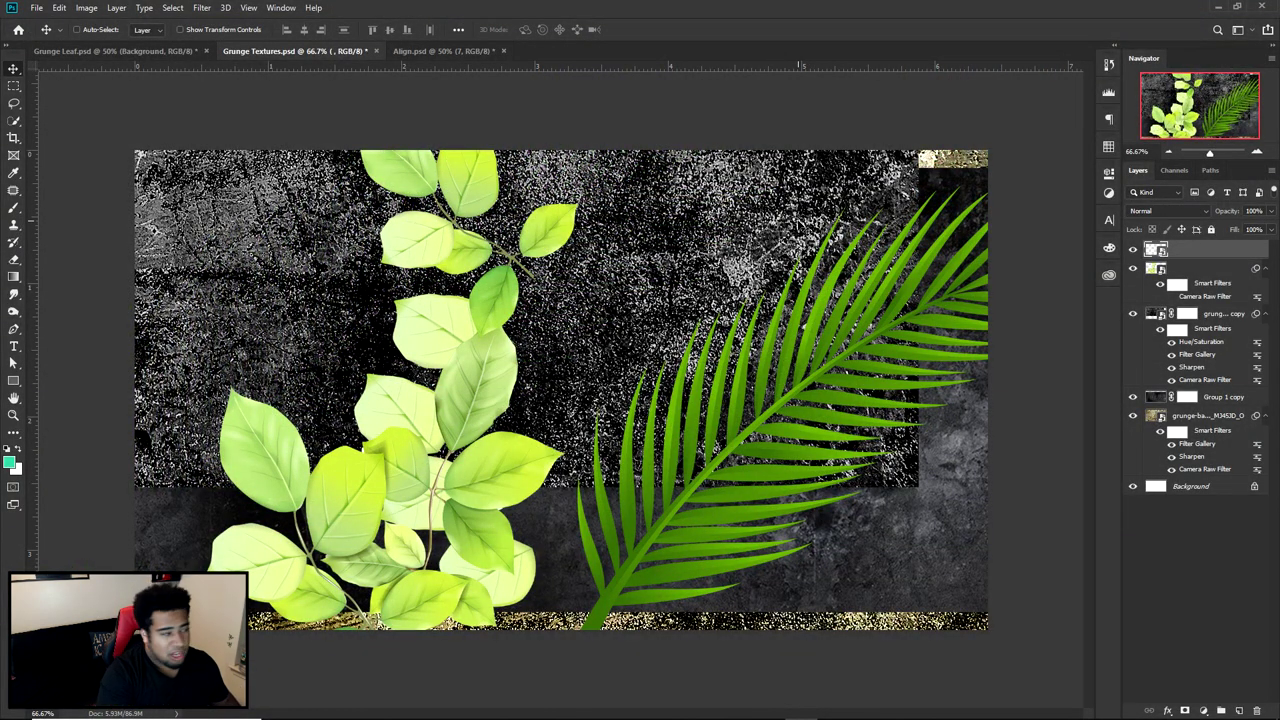
# Hide the Grunge group in Grunge Leaf.psd and copy the bottom grunge background layer from Grunge Textures.psd into it
pyautogui.click(156, 52)
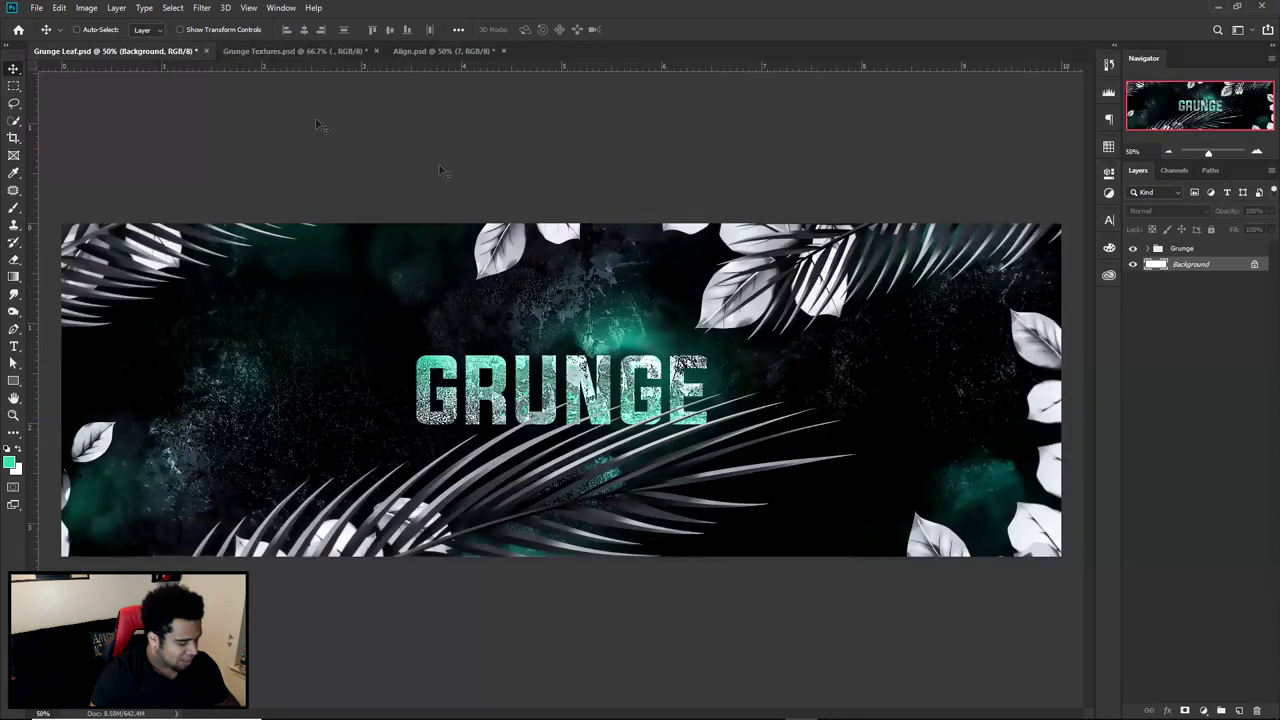
pyautogui.click(1133, 248)
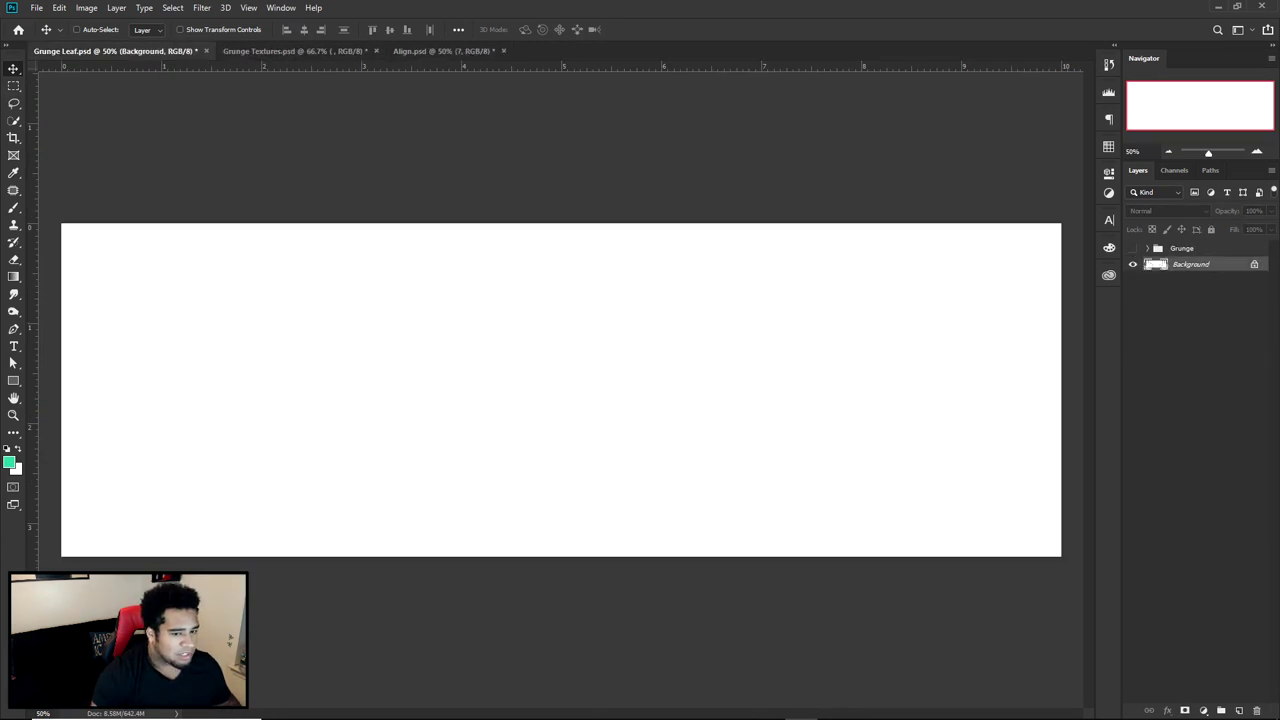
pyautogui.click(287, 50)
pyautogui.moveTo(1203, 420); pyautogui.dragTo(380, 212)
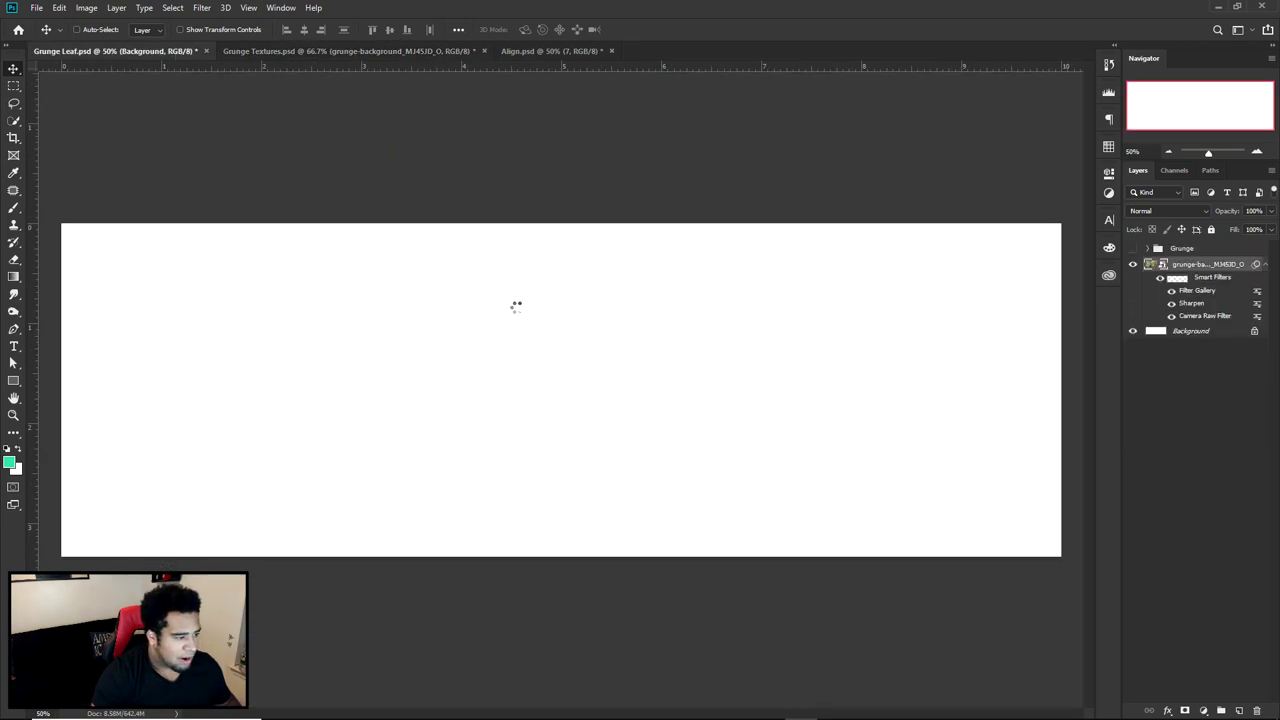
pyautogui.hotkey('ctrl', 'Tab')
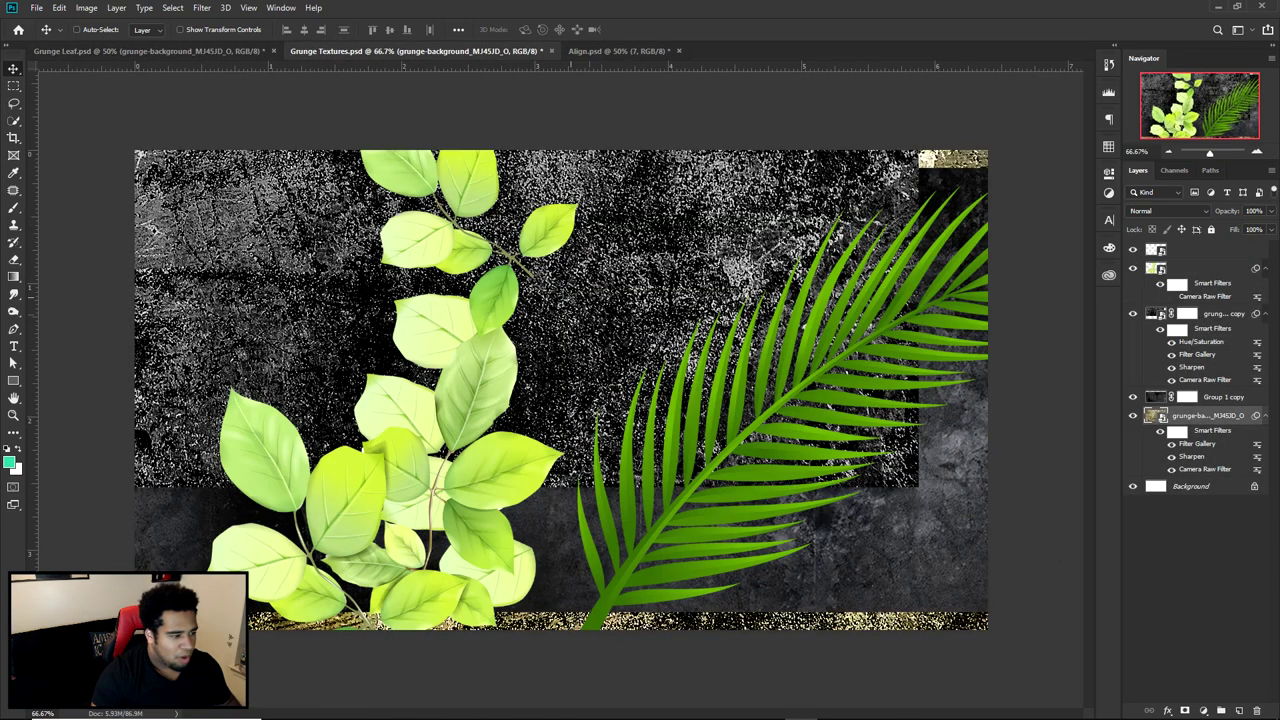
pyautogui.click(172, 50)
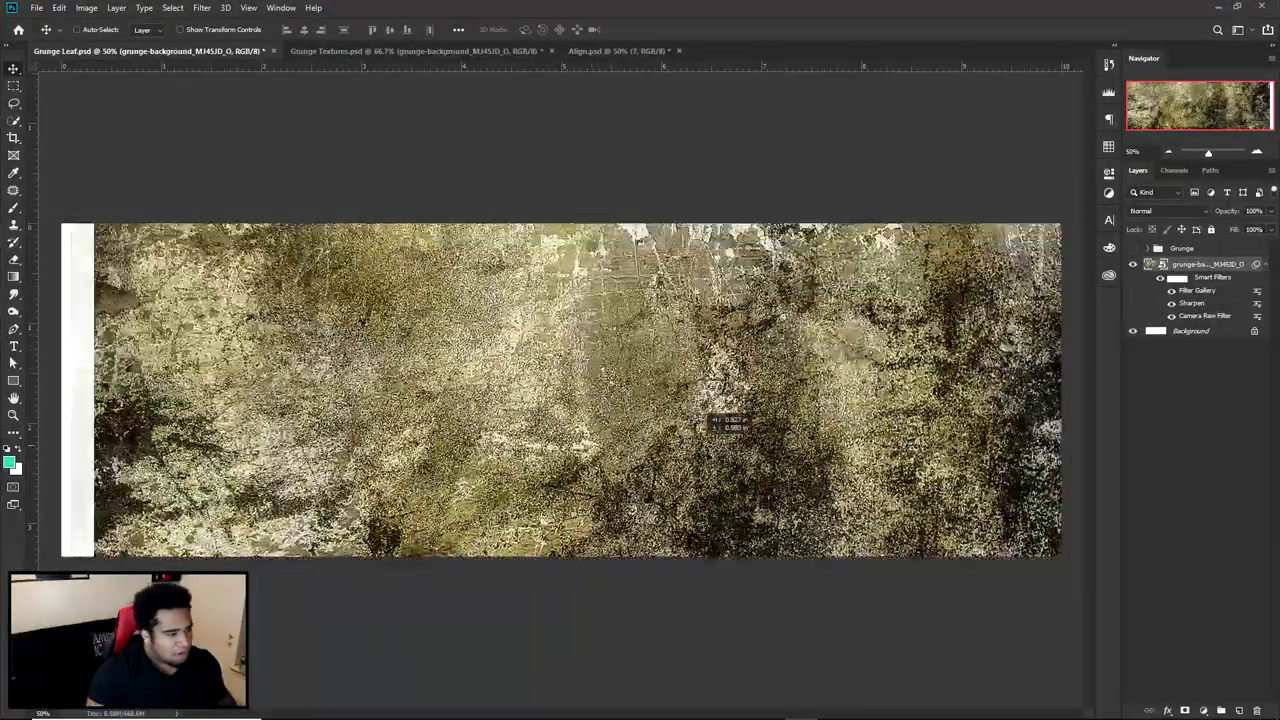
# Position the grunge texture to fill the canvas with its scratched white patches near the centre, comparing the result with the layer hidden
pyautogui.moveTo(710, 420); pyautogui.dragTo(762, 500)
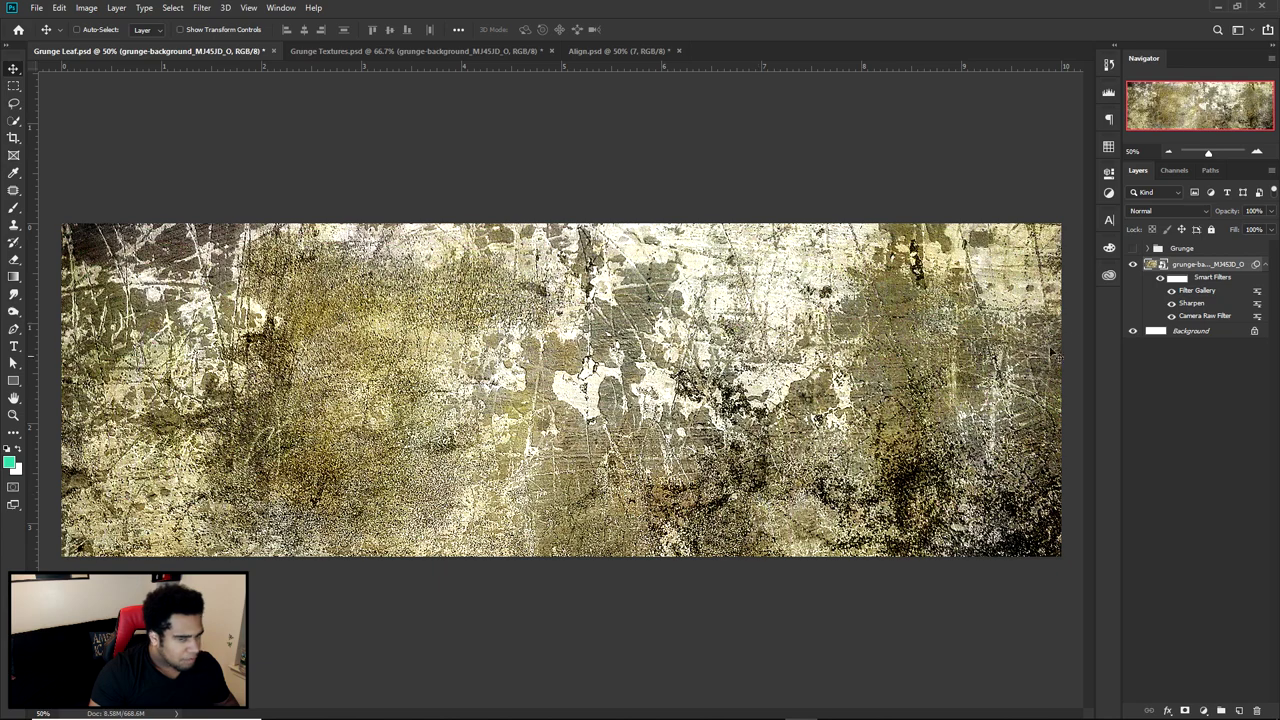
pyautogui.click(1133, 263)
pyautogui.click(1133, 262)
pyautogui.click(1133, 263)
pyautogui.click(1133, 263)
pyautogui.moveTo(683, 367); pyautogui.dragTo(655, 356)
# Circle the central, left and right textured areas in red on a screen capture of the canvas and discard the capture
pyautogui.press('Print')
pyautogui.moveTo(38, 194); pyautogui.dragTo(1108, 610)
pyautogui.click(1121, 486)
pyautogui.moveTo(525, 173)
pyautogui.mouseDown()
pyautogui.moveTo(750, 465)
pyautogui.moveTo(545, 205)
pyautogui.mouseUp()
pyautogui.moveTo(210, 192)
pyautogui.mouseDown()
pyautogui.moveTo(200, 415)
pyautogui.moveTo(185, 210)
pyautogui.mouseUp()
pyautogui.moveTo(995, 295); pyautogui.dragTo(1010, 312)
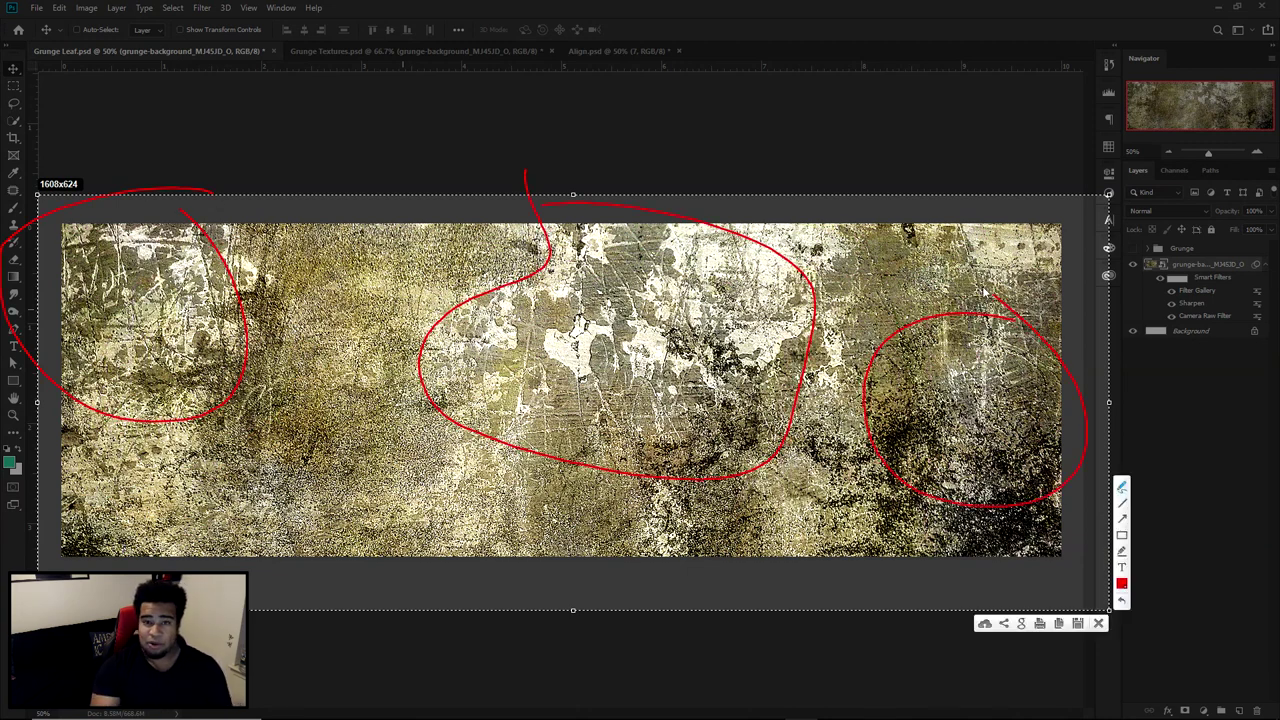
pyautogui.click(1099, 623)
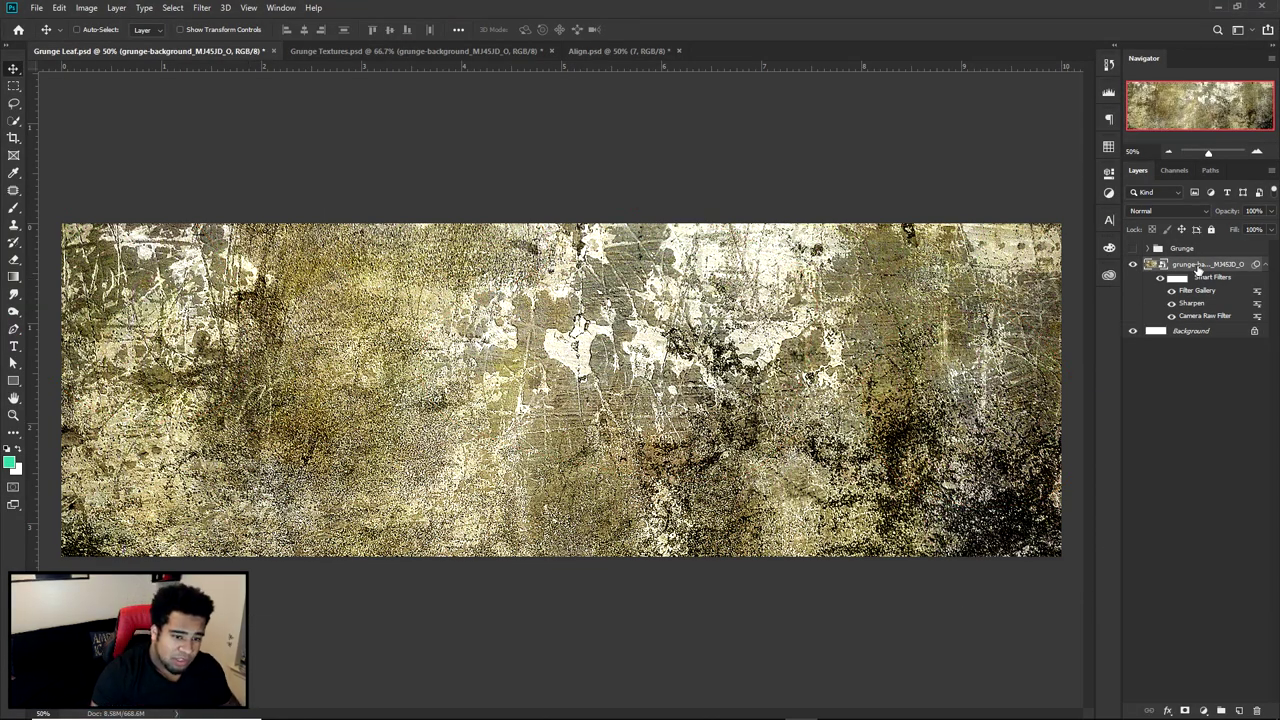
# Add a Gradient Map adjustment above the grunge texture and choose the last, near-black gradient preset
pyautogui.click(1205, 711)
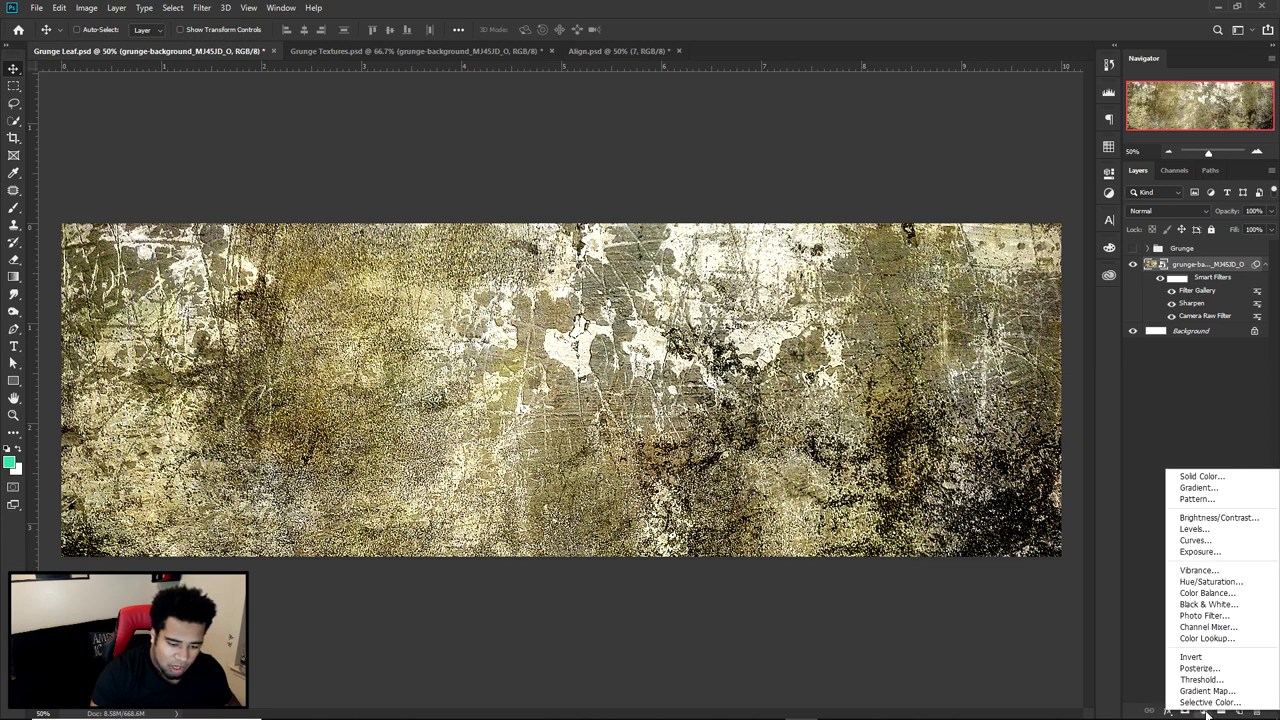
pyautogui.click(1208, 692)
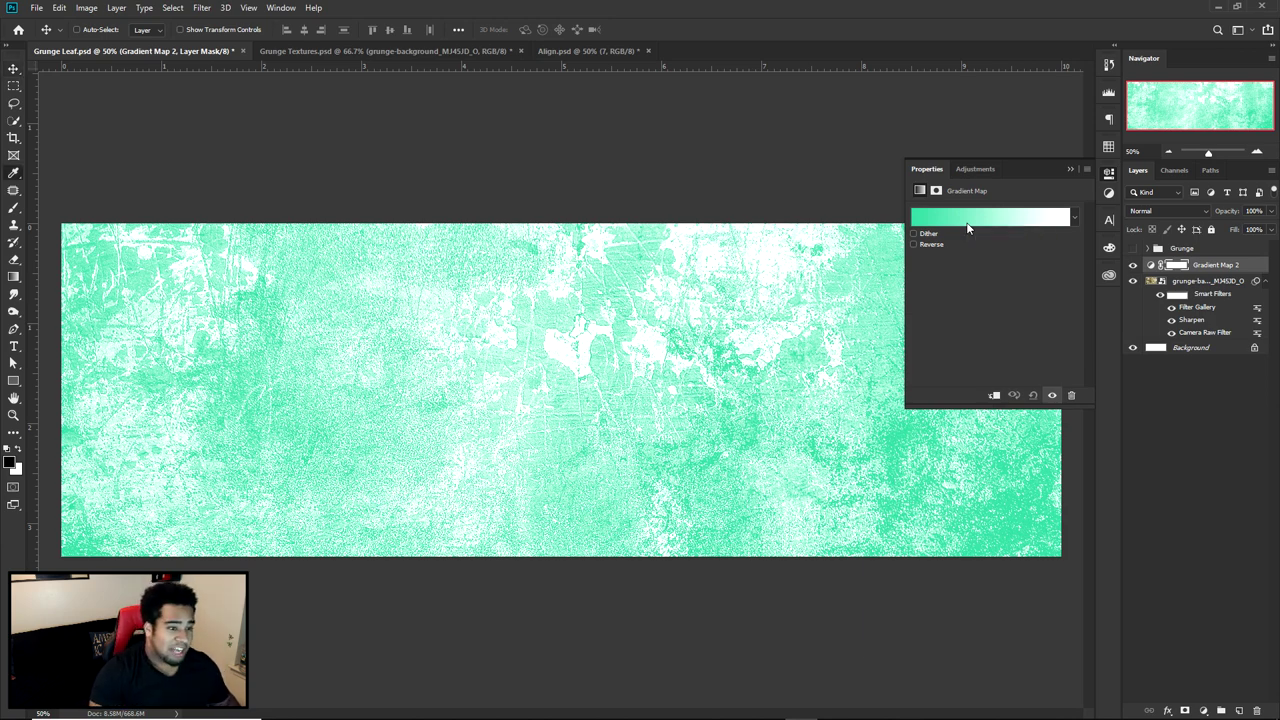
pyautogui.click(968, 222)
pyautogui.scroll(-5, 1008, 413)
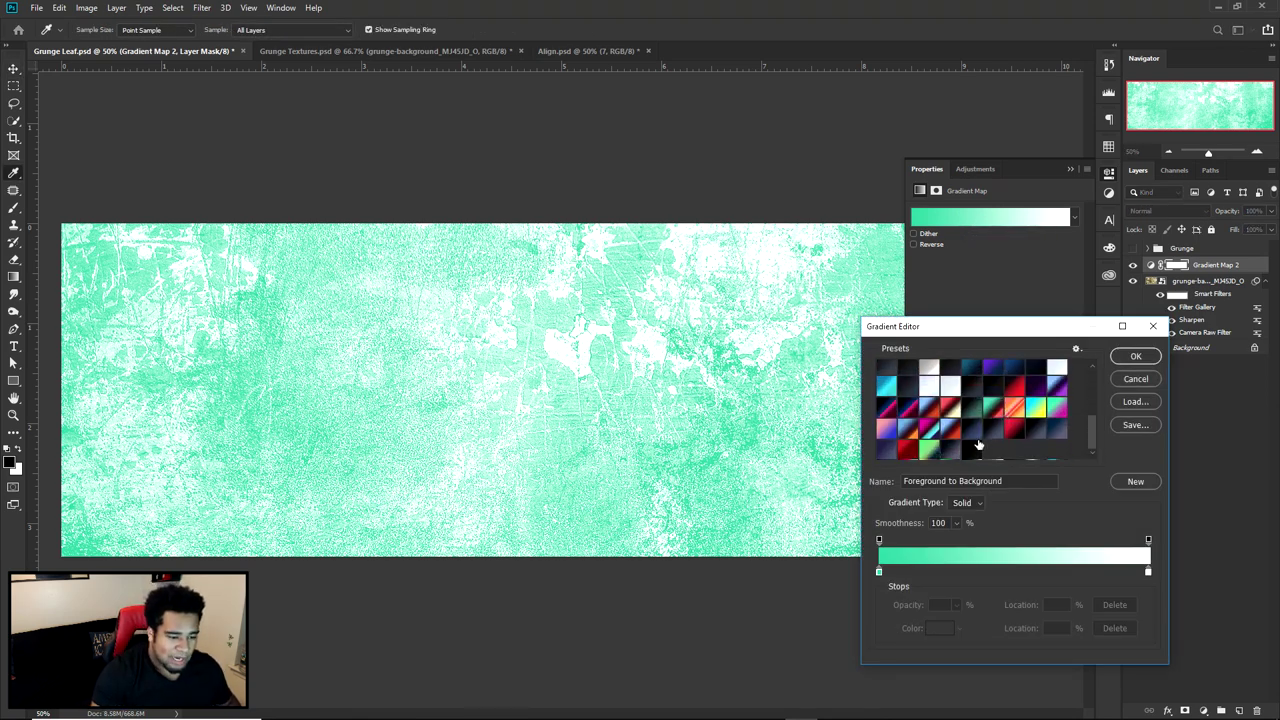
pyautogui.click(984, 445)
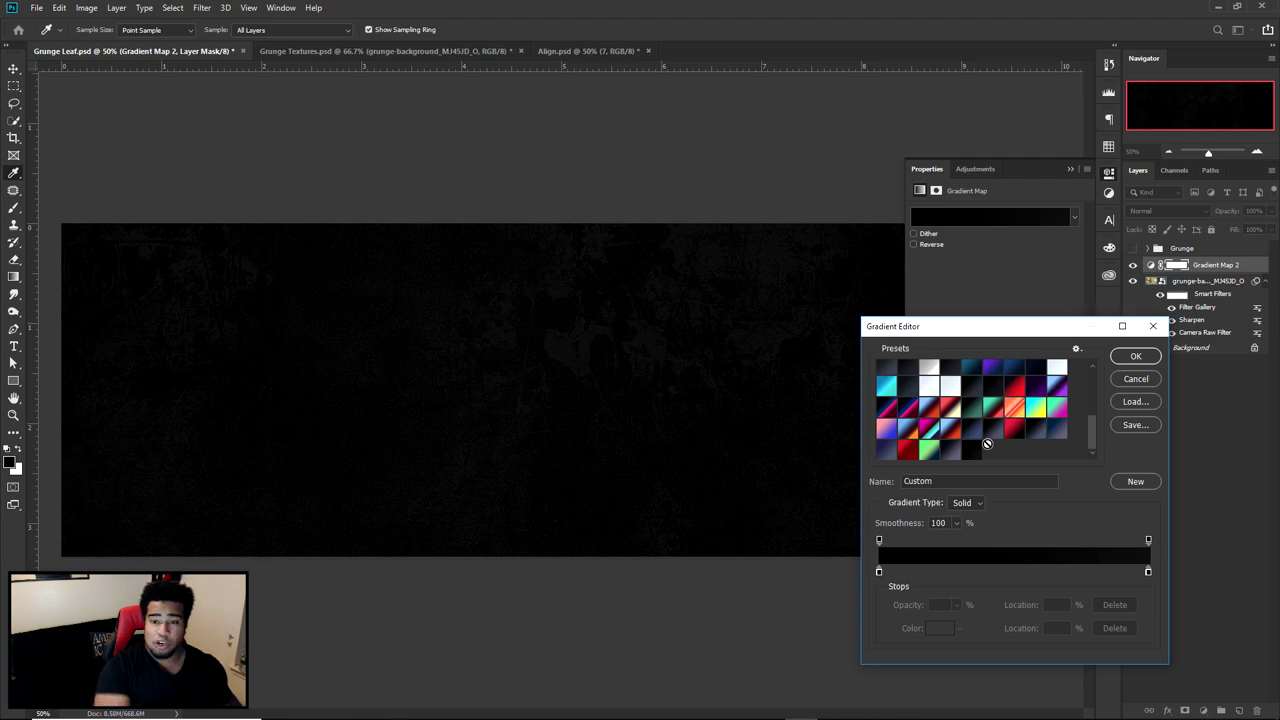
# Check the colours of the gradient's two end stops without changing them, and accept the near-black gradient
pyautogui.doubleClick(879, 571)
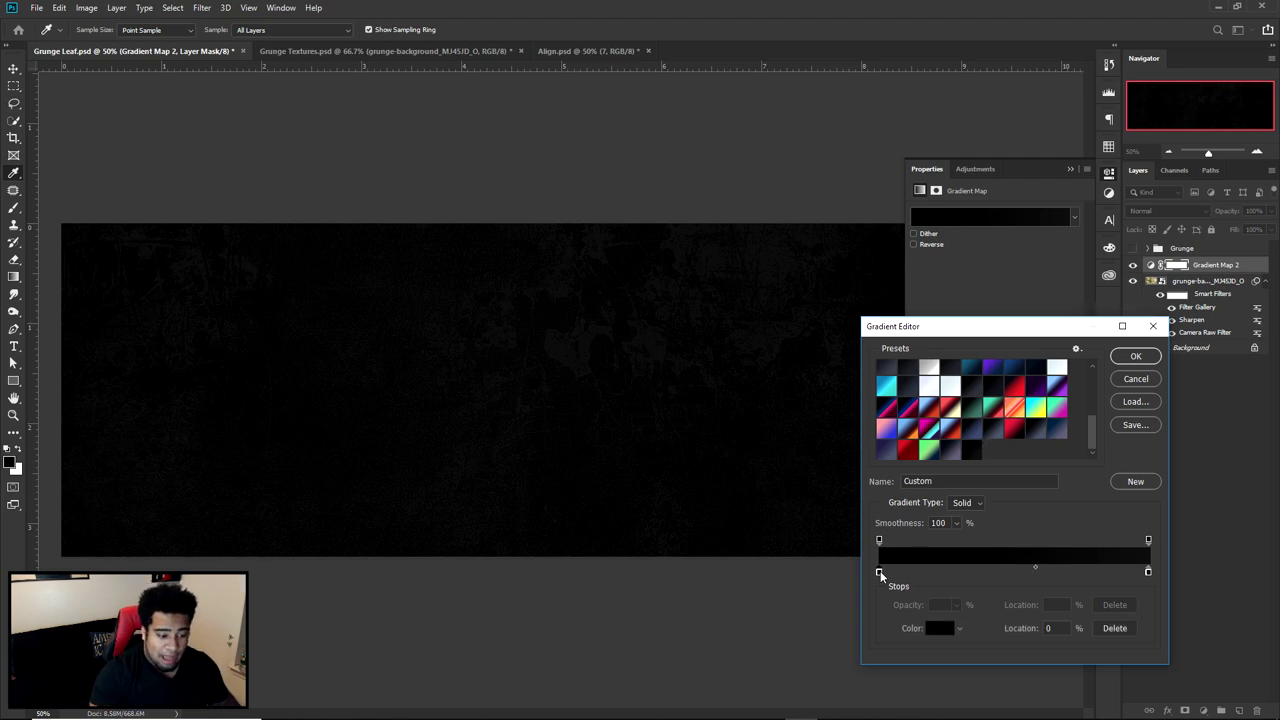
pyautogui.click(1110, 455)
pyautogui.click(1146, 570)
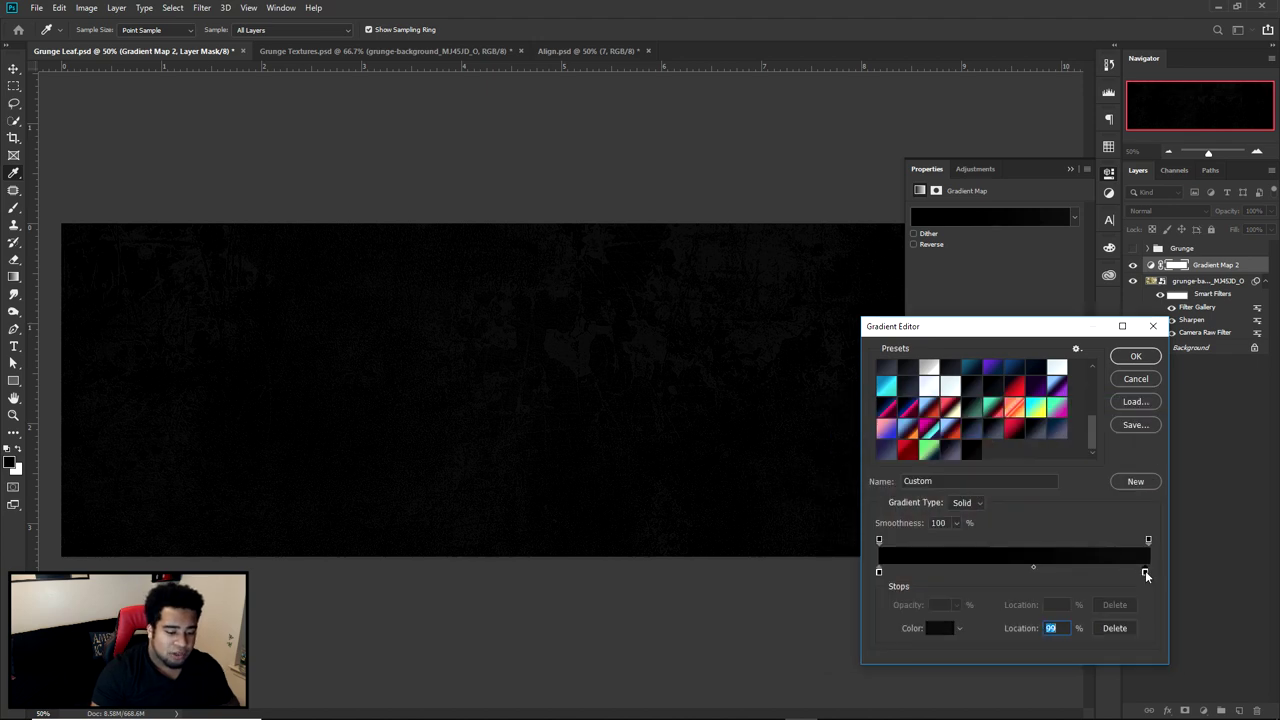
pyautogui.doubleClick(1148, 571)
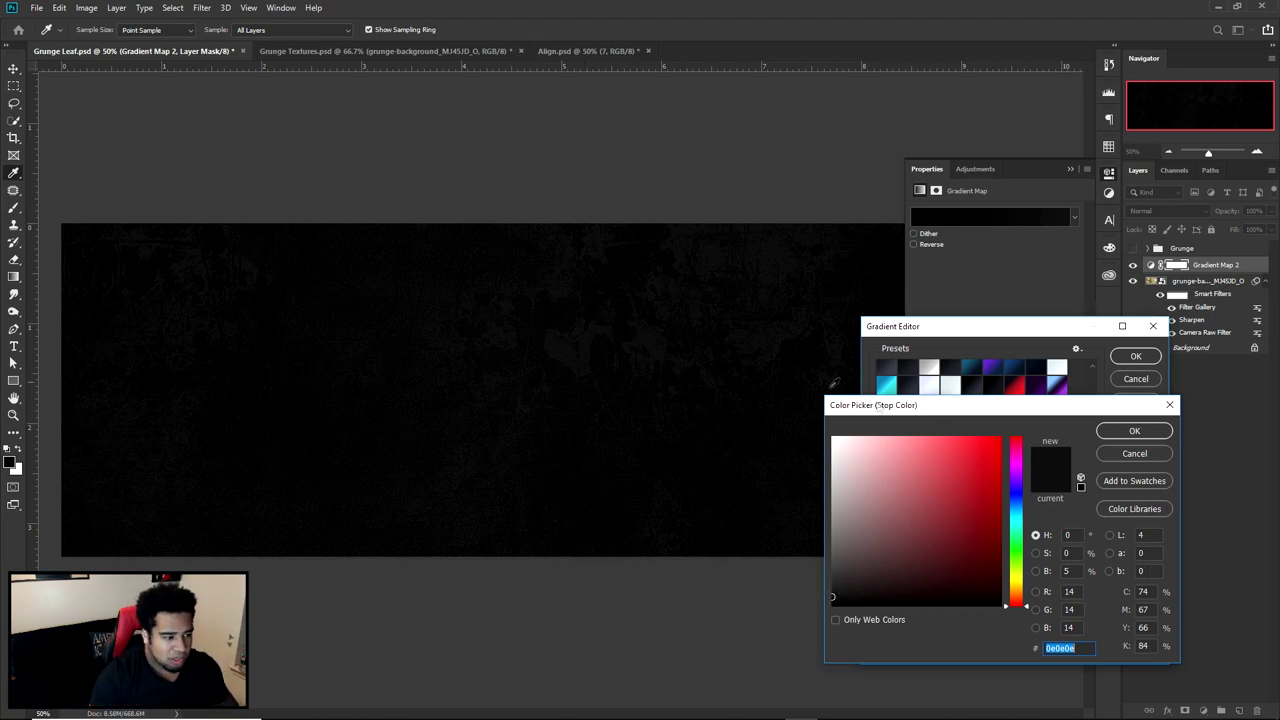
pyautogui.click(1129, 452)
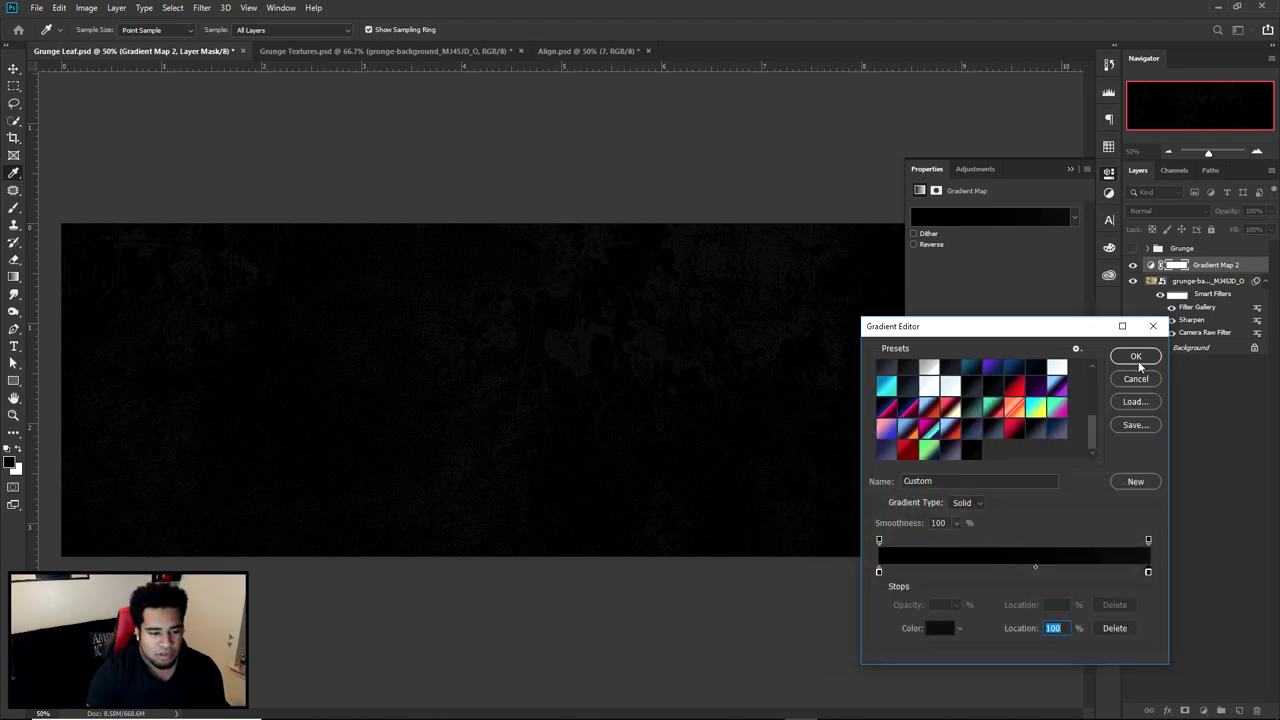
pyautogui.click(1136, 357)
# Compare the gradient map with Reverse on and off, leave Reverse off, and collapse the adjustment's properties
pyautogui.click(926, 244)
pyautogui.doubleClick(926, 244)
pyautogui.click(926, 244)
pyautogui.click(926, 244)
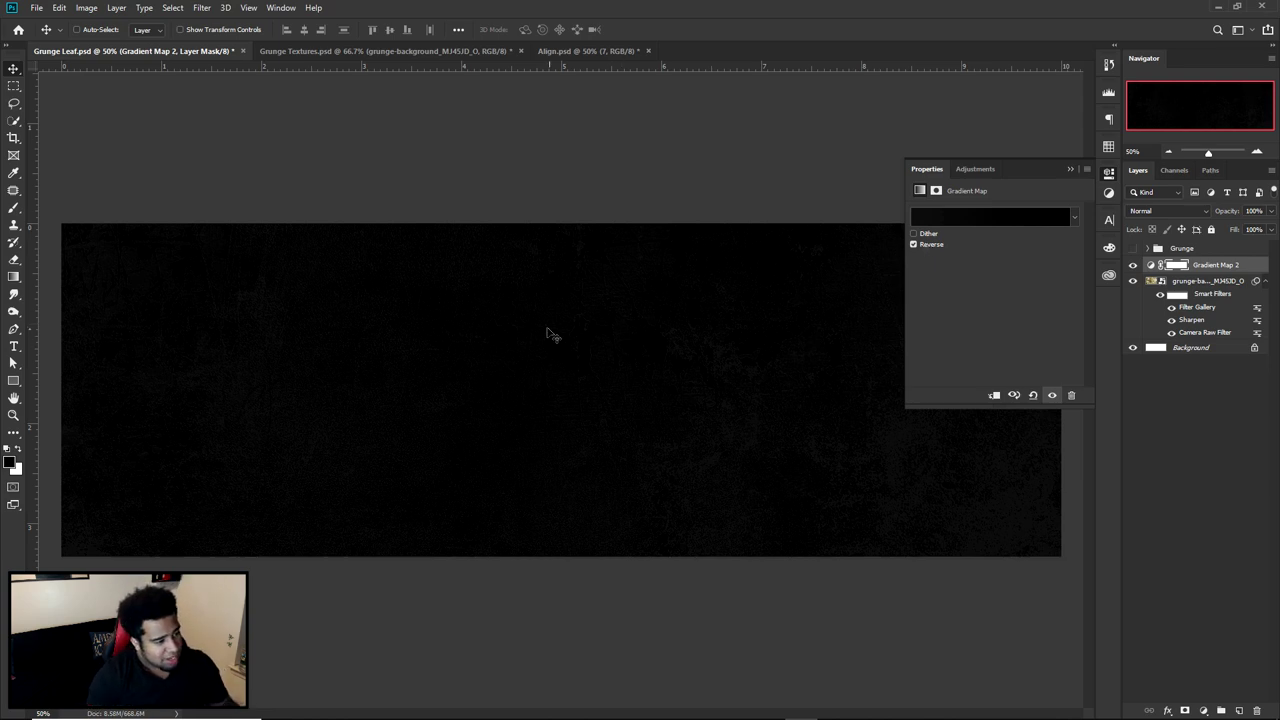
pyautogui.click(914, 244)
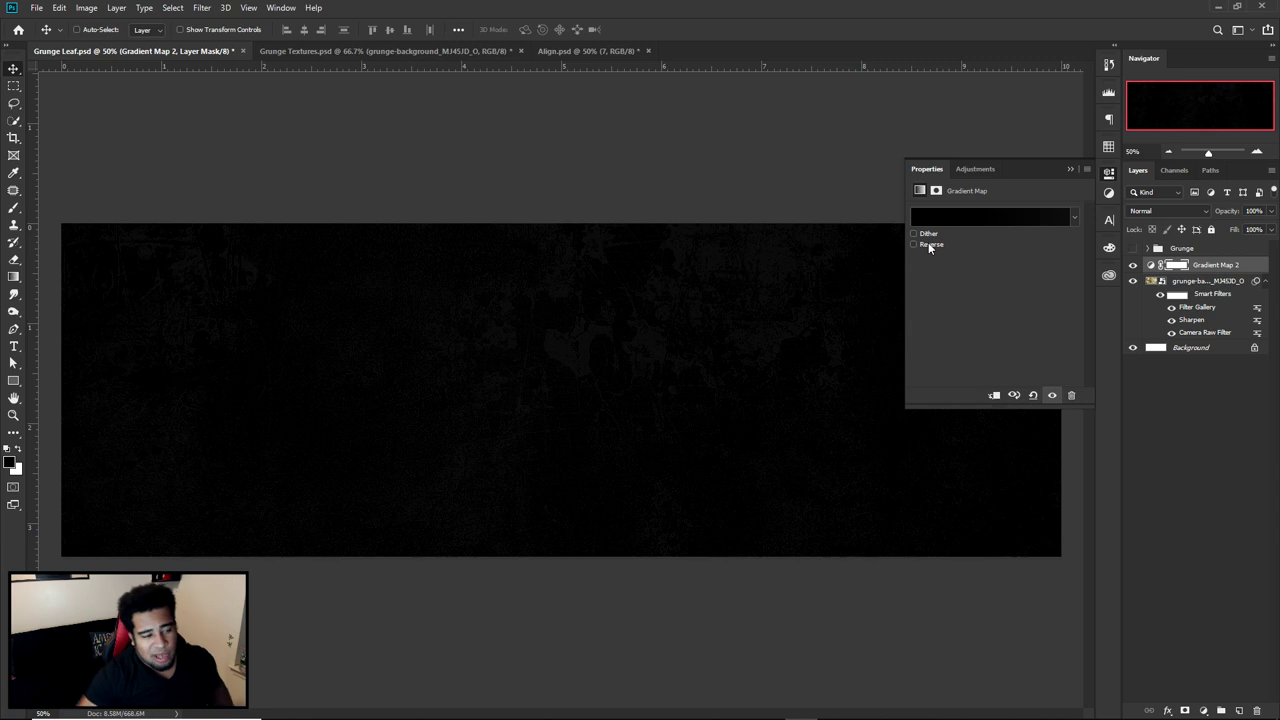
pyautogui.click(1108, 172)
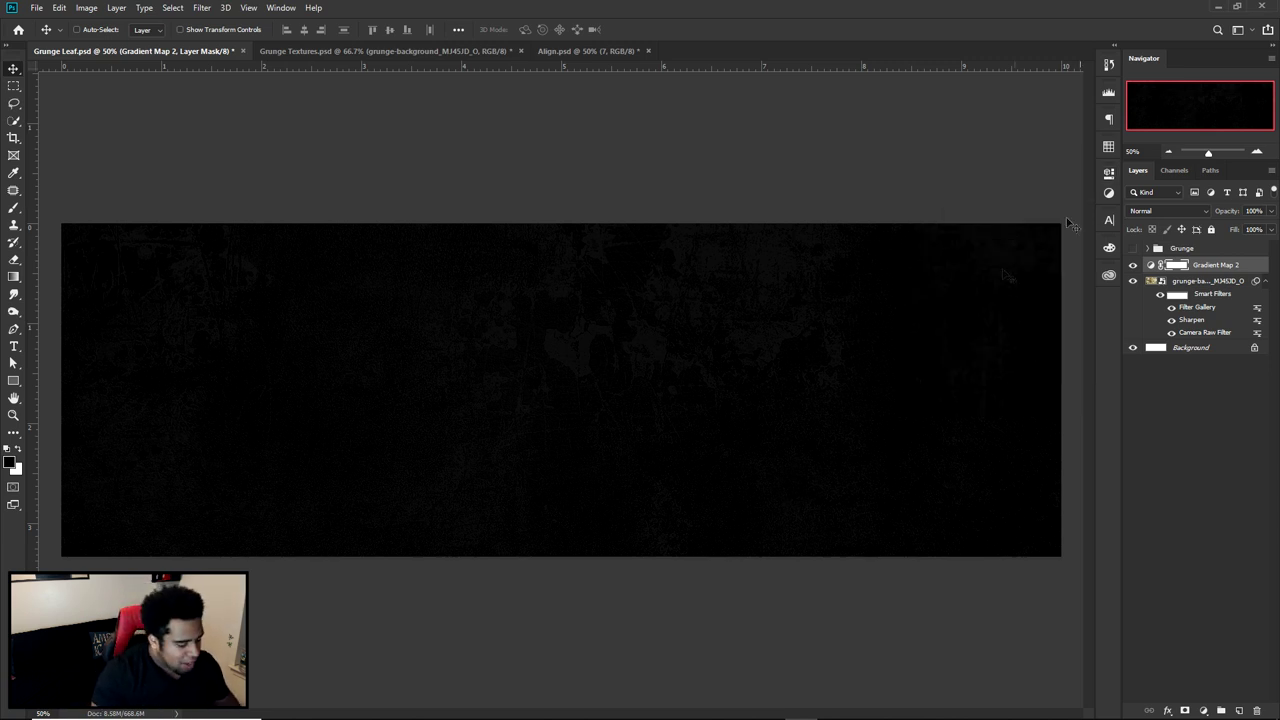
# Create a new layer above the gradient map and choose the 805 px splatter brush from the Align Update set
pyautogui.click(1239, 710)
pyautogui.press('b')
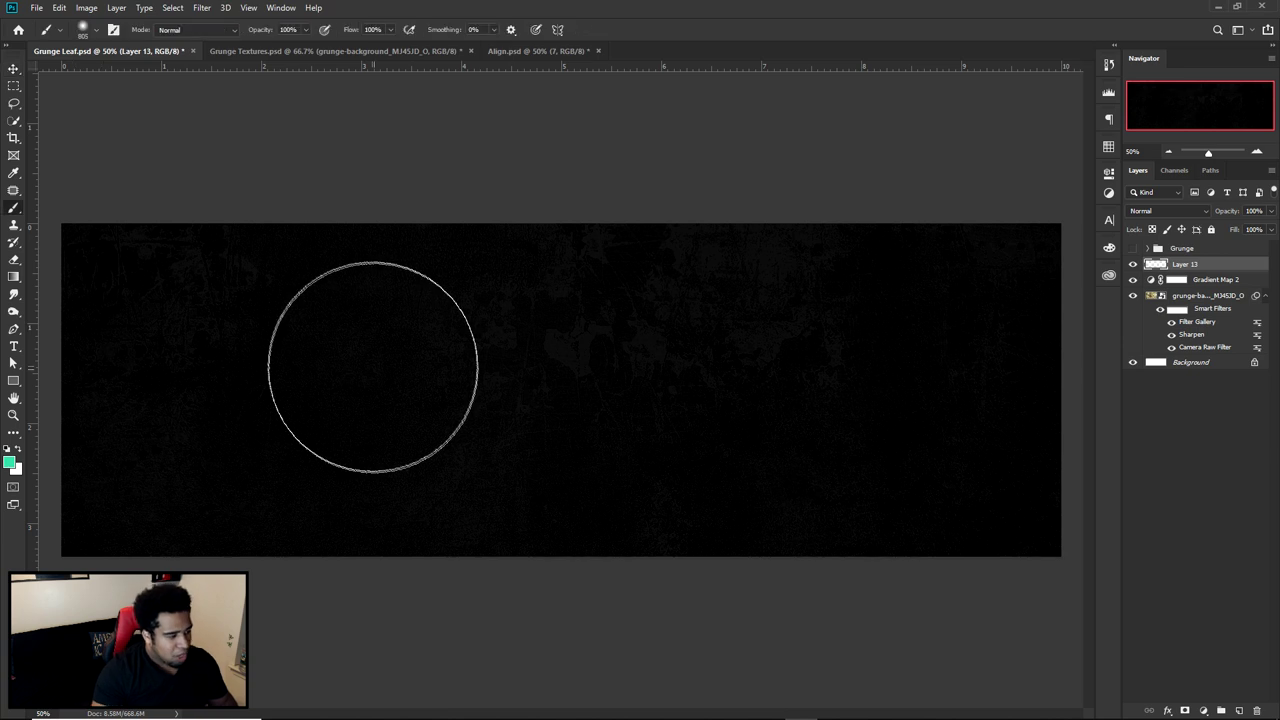
pyautogui.rightClick(376, 366)
pyautogui.click(543, 664)
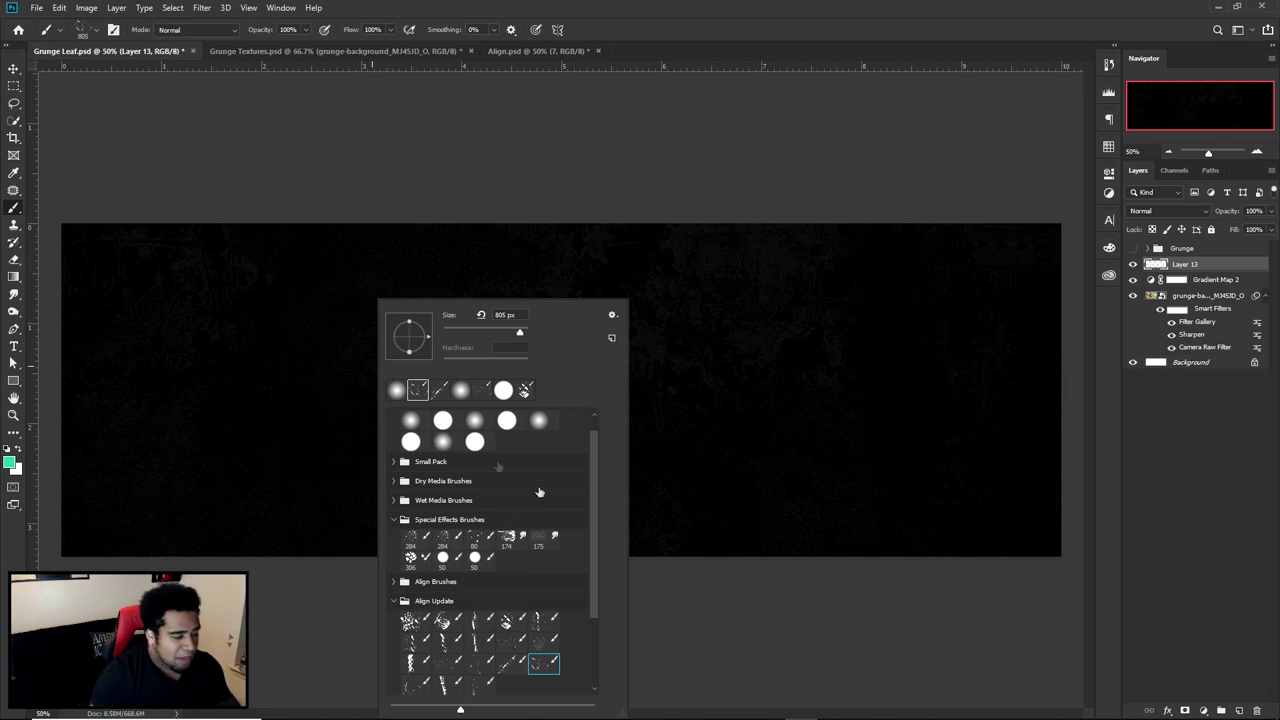
pyautogui.scroll(2, 515, 510)
pyautogui.scroll(-2, 486, 490)
pyautogui.scroll(-5, 486, 493)
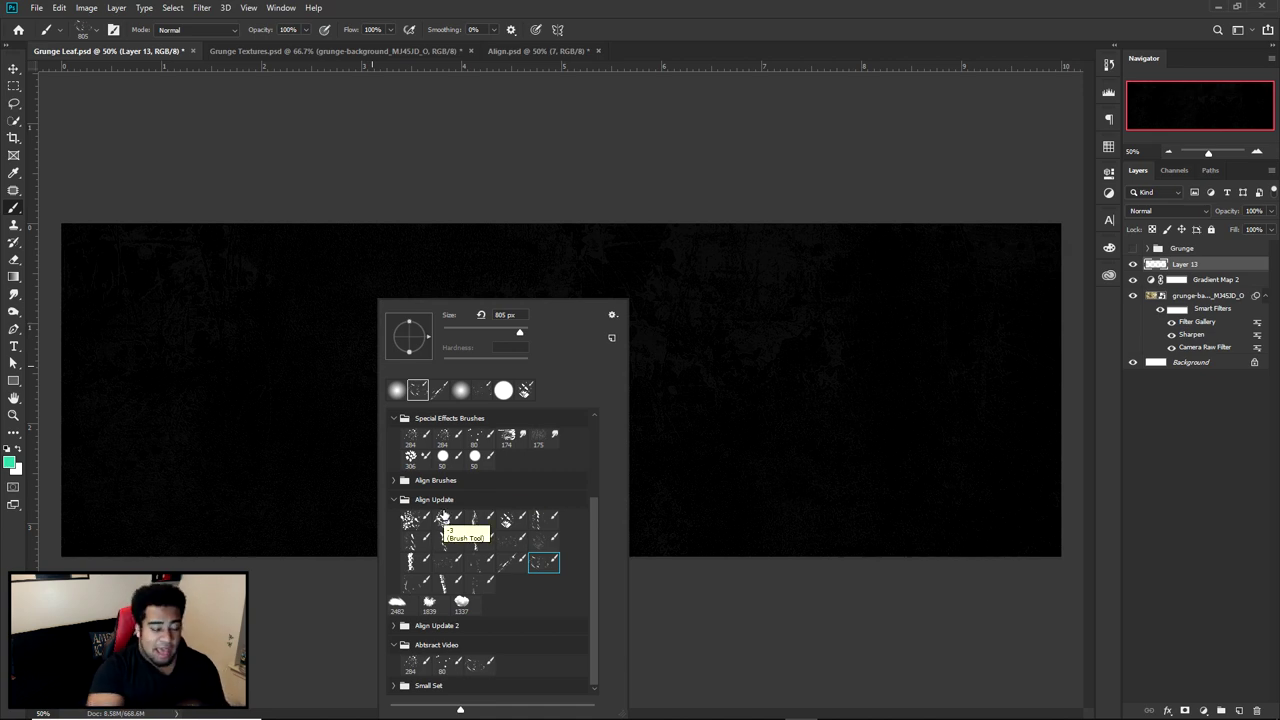
pyautogui.scroll(1, 442, 505)
pyautogui.scroll(1, 441, 503)
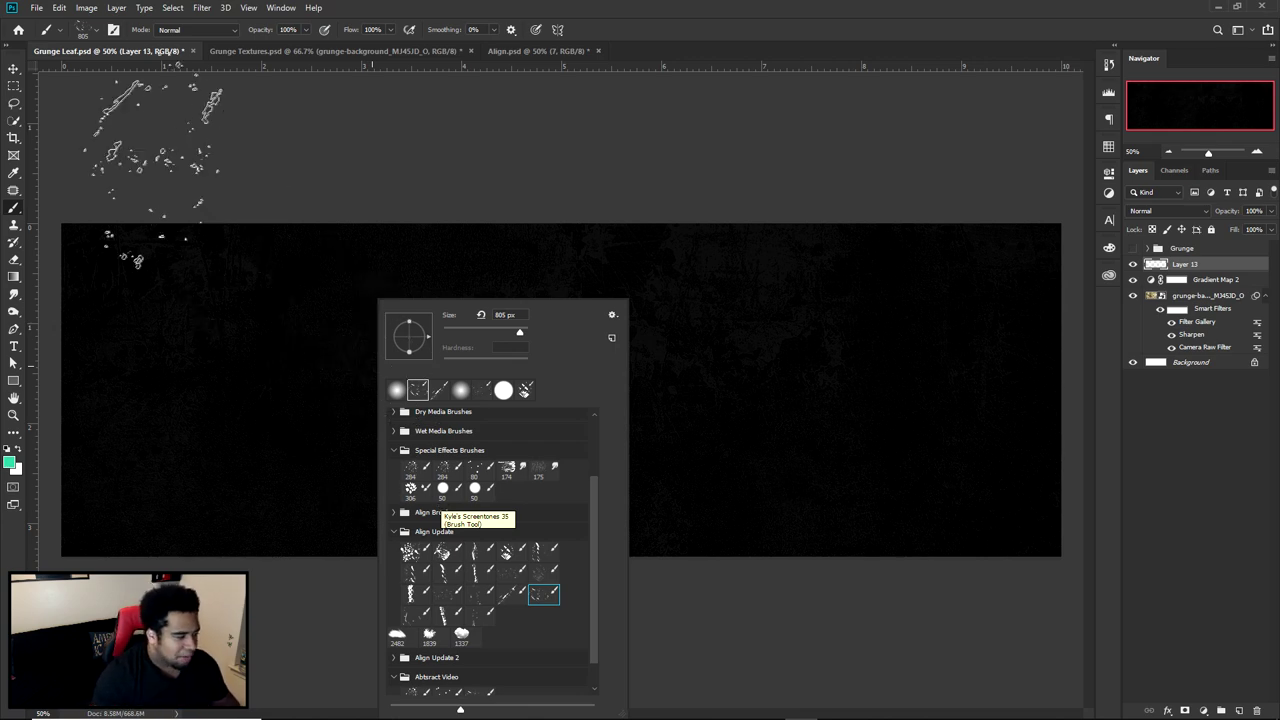
# Paint green splatters across the canvas on the new layer, redoing the first dense stroke with lighter, scattered coverage
pyautogui.moveTo(110, 311); pyautogui.dragTo(390, 293)
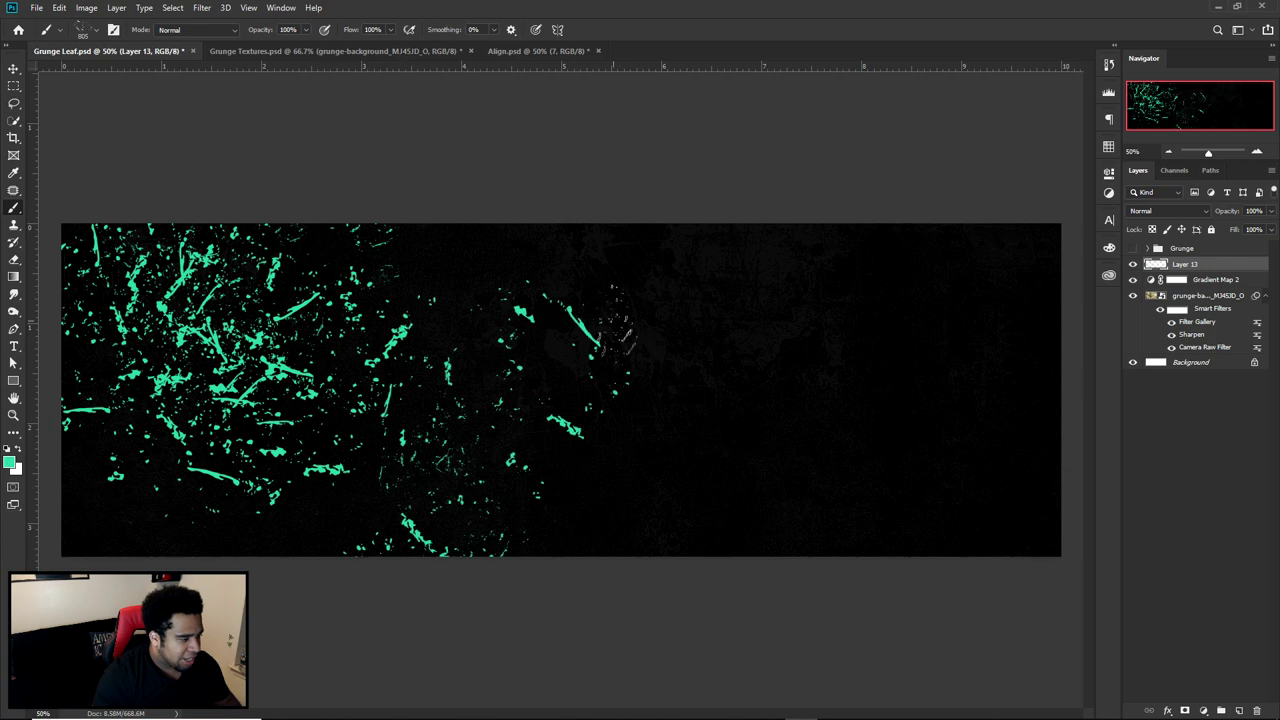
pyautogui.hotkey('ctrl', 'z')
pyautogui.moveTo(137, 286); pyautogui.dragTo(330, 585)
pyautogui.click(665, 362)
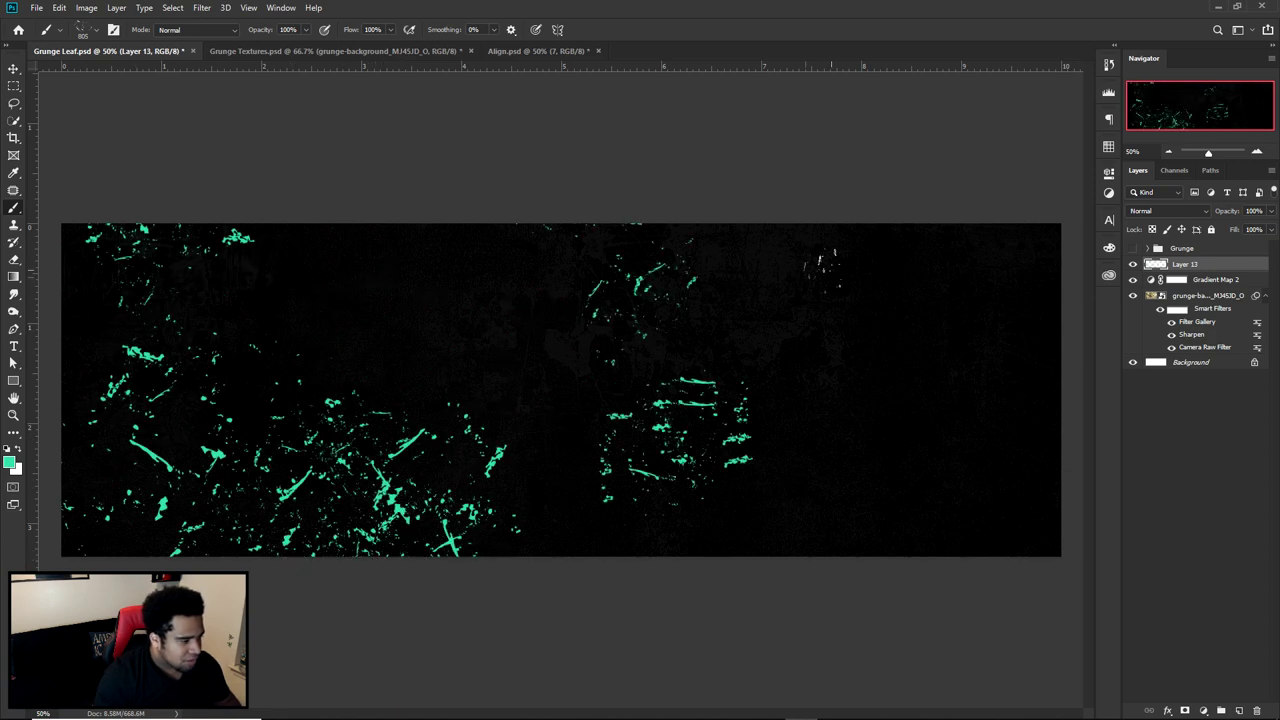
pyautogui.click(430, 312)
pyautogui.click(998, 380)
pyautogui.click(884, 325)
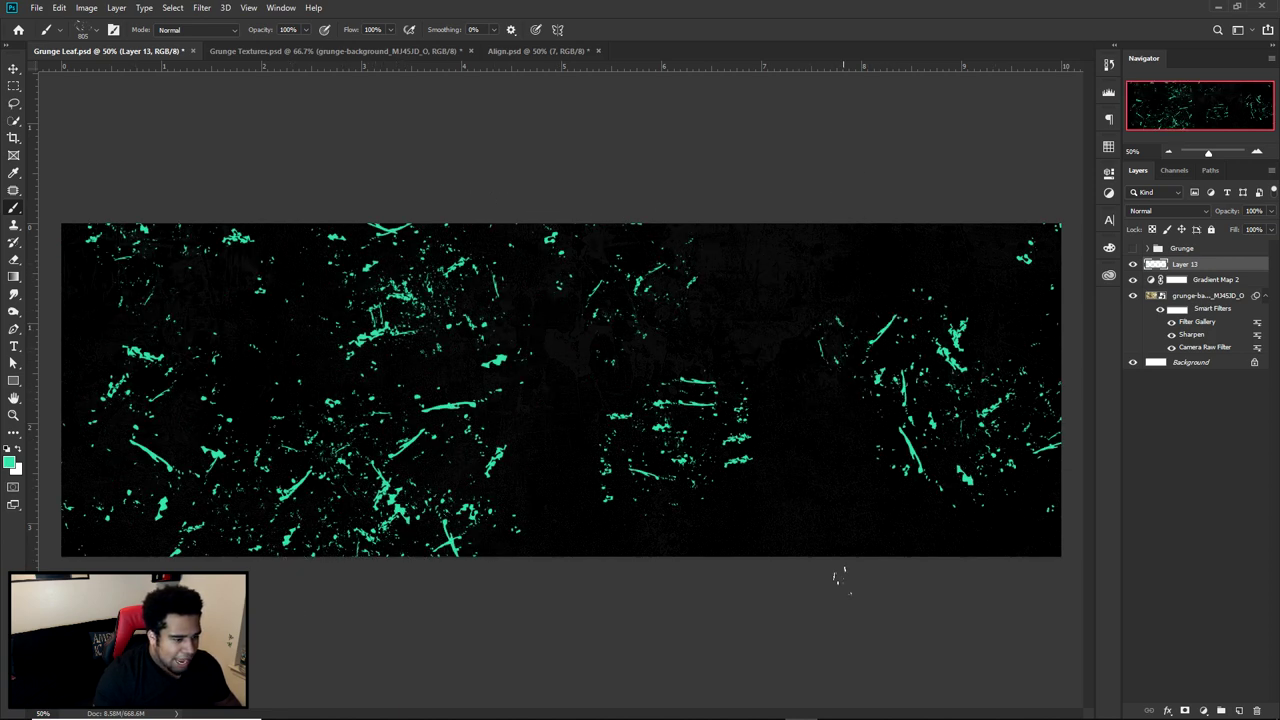
pyautogui.click(797, 470)
# Set the splatter layer's blend mode to Dissolve
pyautogui.press('v')
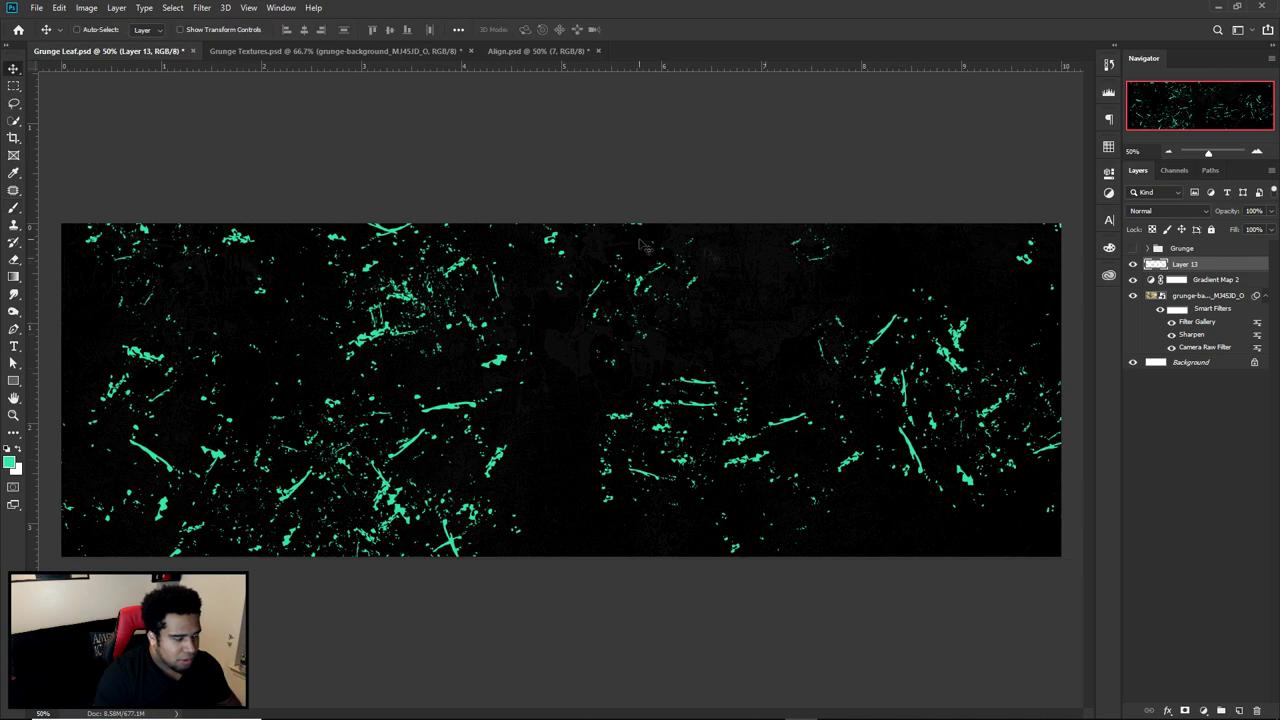
pyautogui.click(1153, 212)
pyautogui.click(1150, 233)
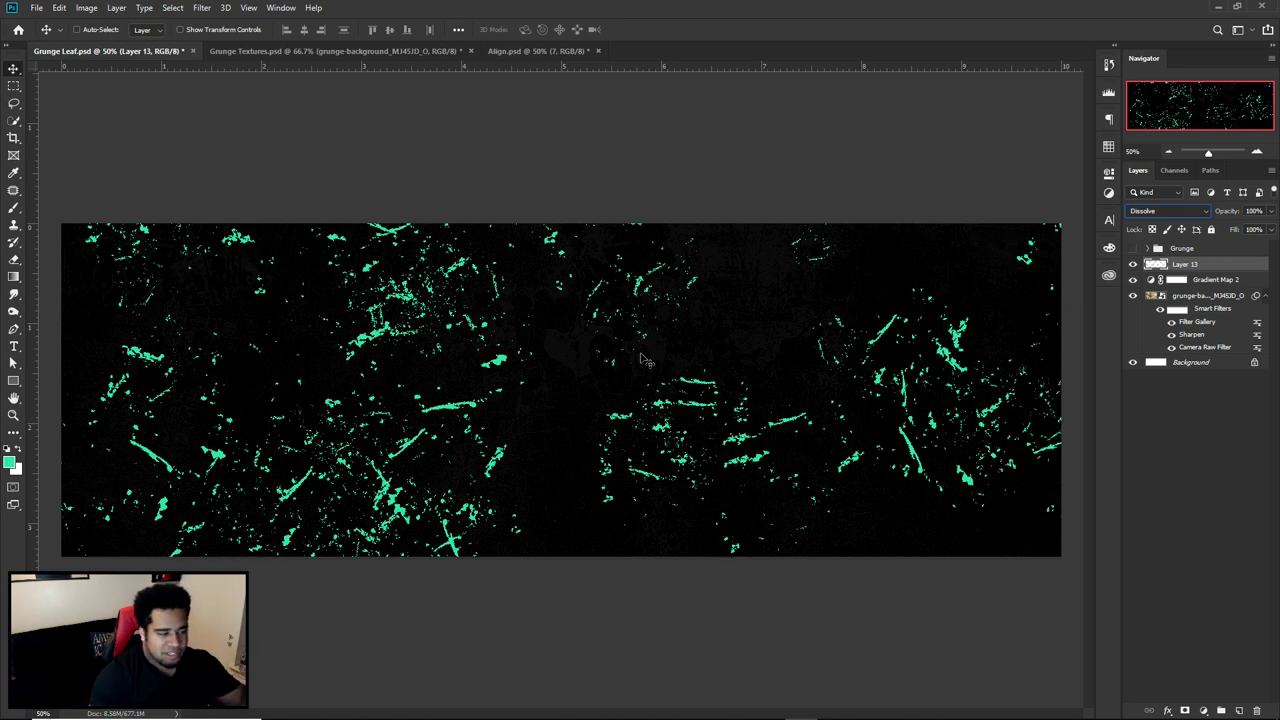
# Set the green splatter layer's opacity to 9%
pyautogui.click(1252, 211)
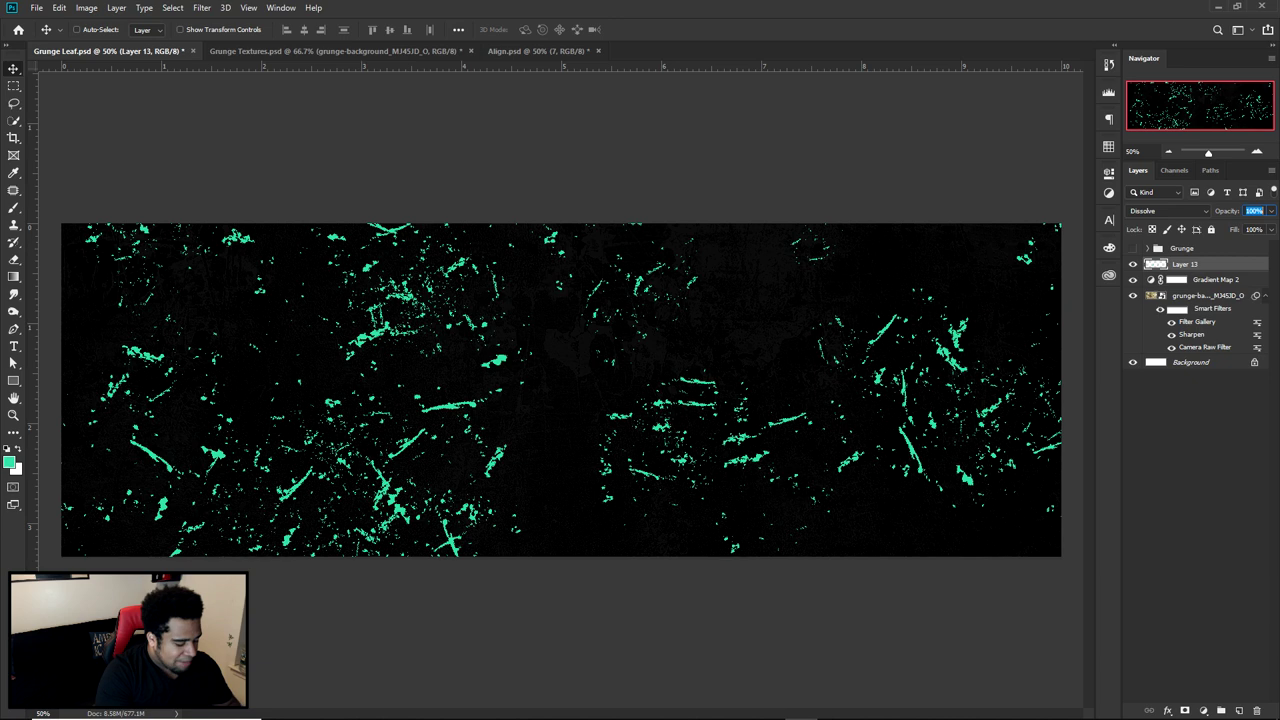
pyautogui.write('8')
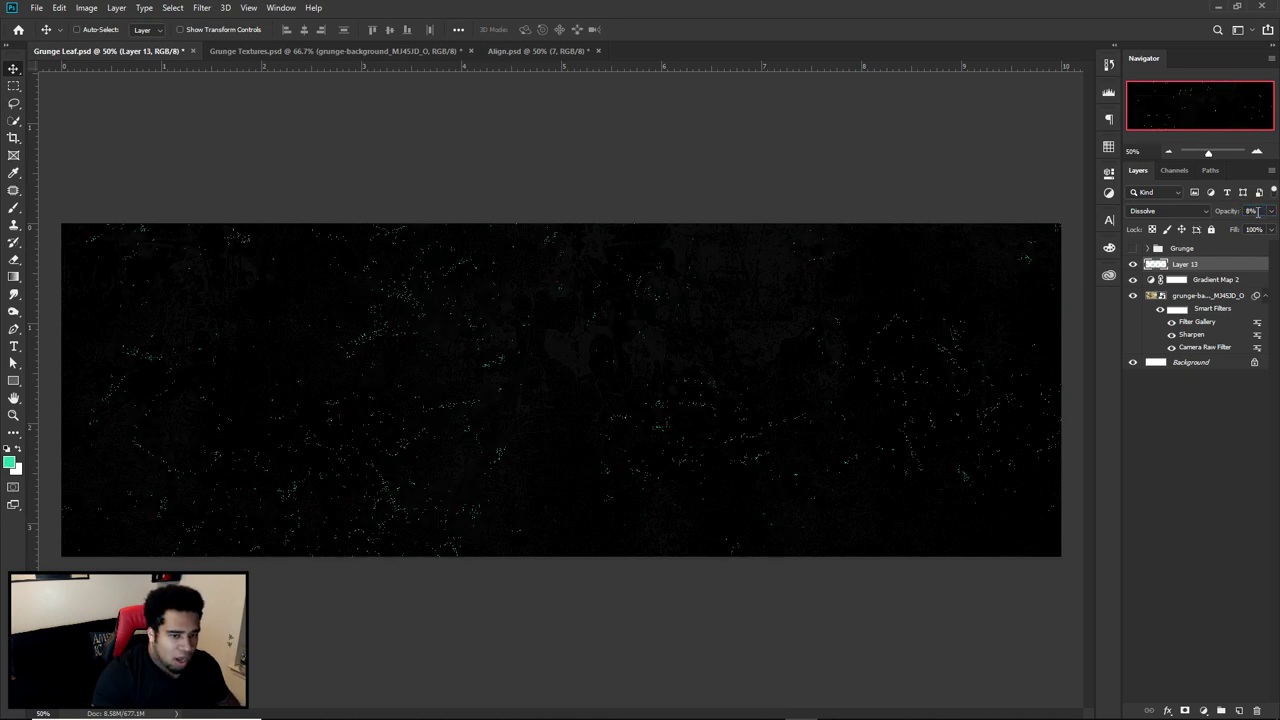
pyautogui.press('Return')
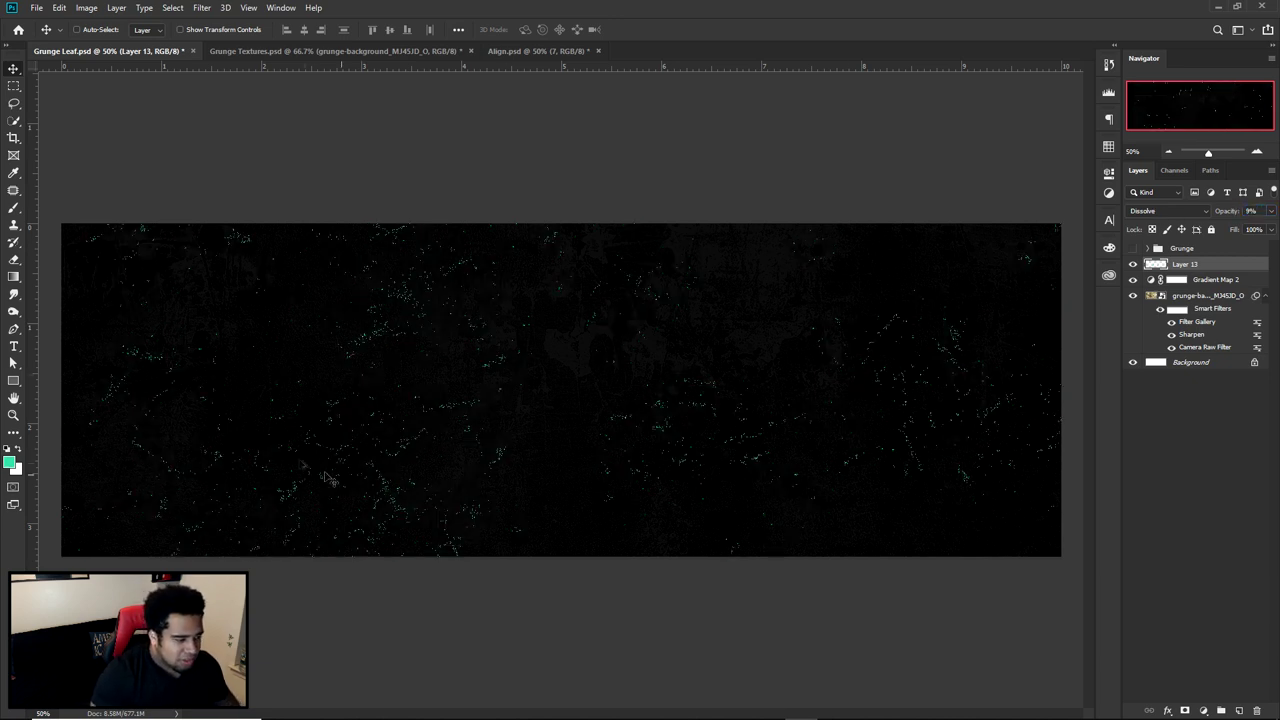
pyautogui.scroll(2, 226, 365)
pyautogui.scroll(-2, 614, 340)
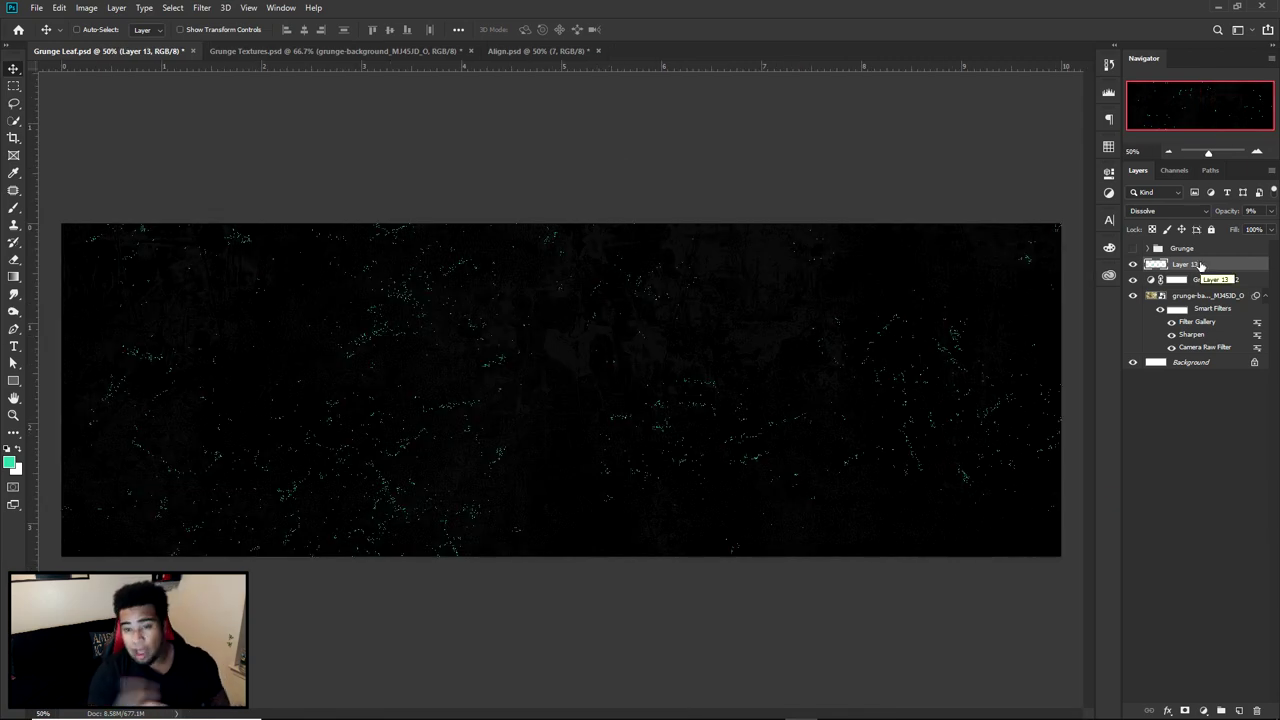
# Apply Hue/Saturation to the splatter layer with Lightness at -100, turning the green specks black
pyautogui.press('ctrl')
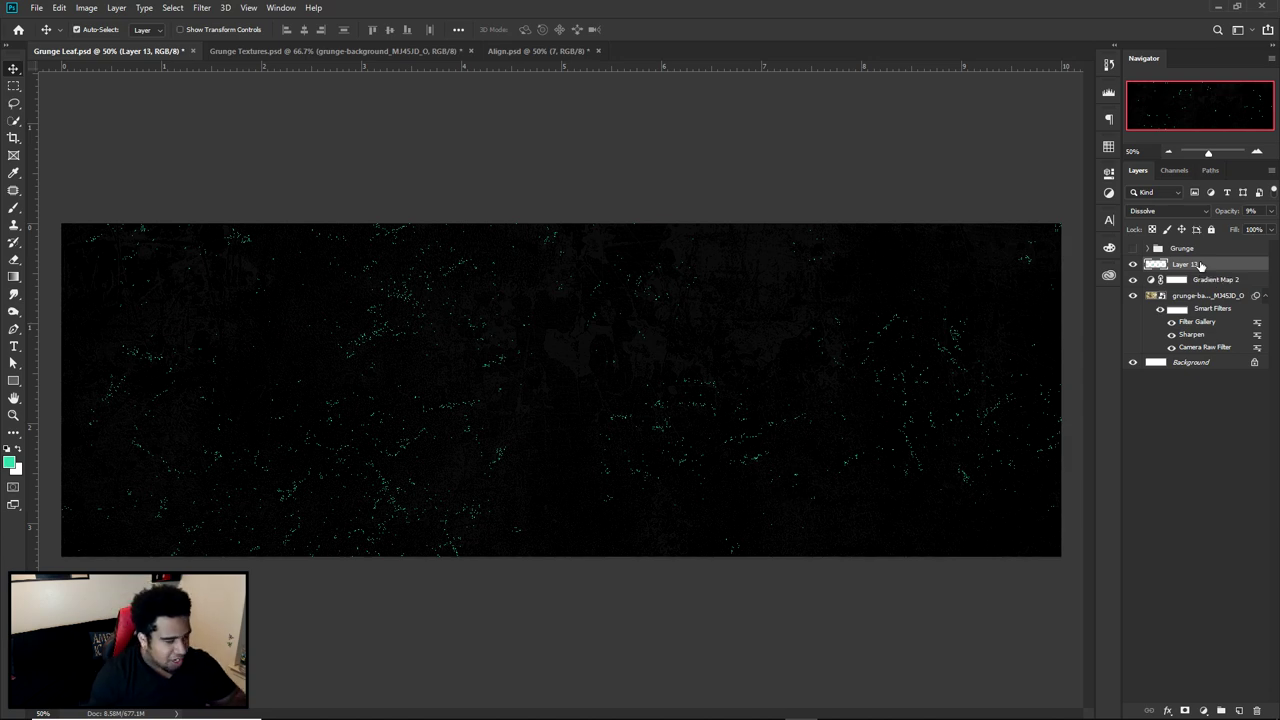
pyautogui.hotkey('ctrl', 'u')
pyautogui.moveTo(882, 494); pyautogui.dragTo(833, 493)
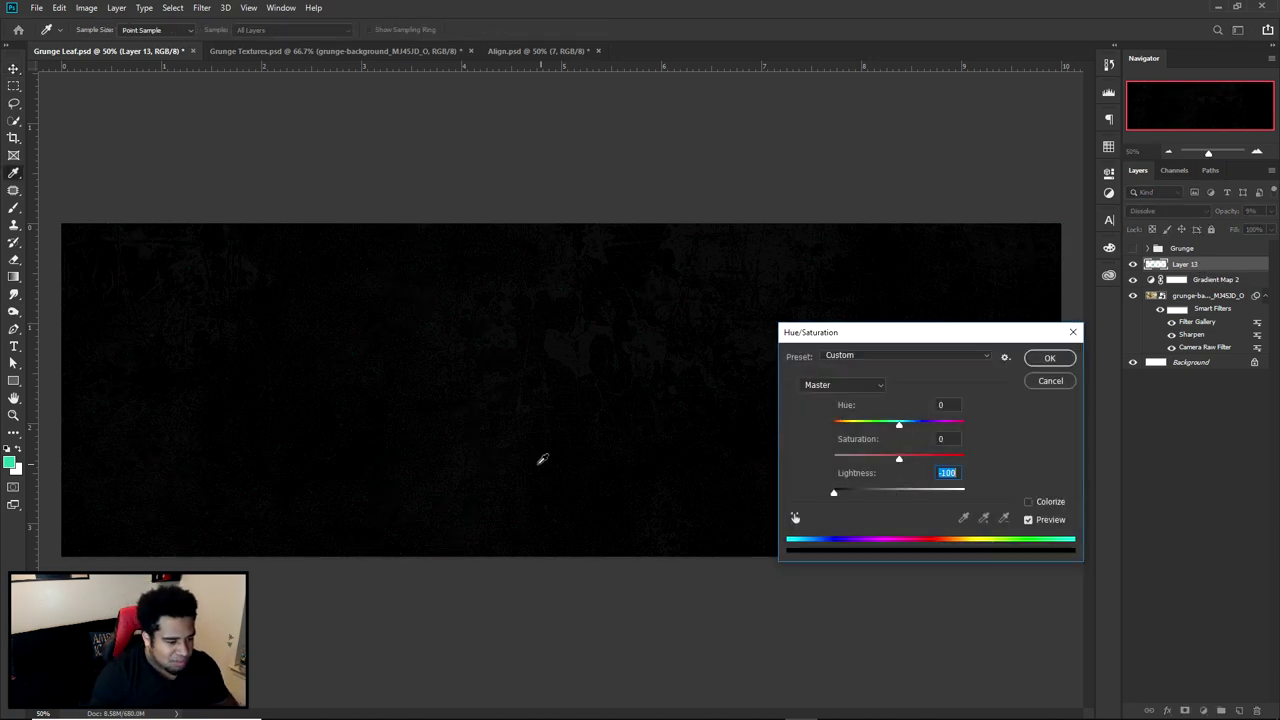
pyautogui.click(1048, 360)
pyautogui.scroll(5, 540, 362)
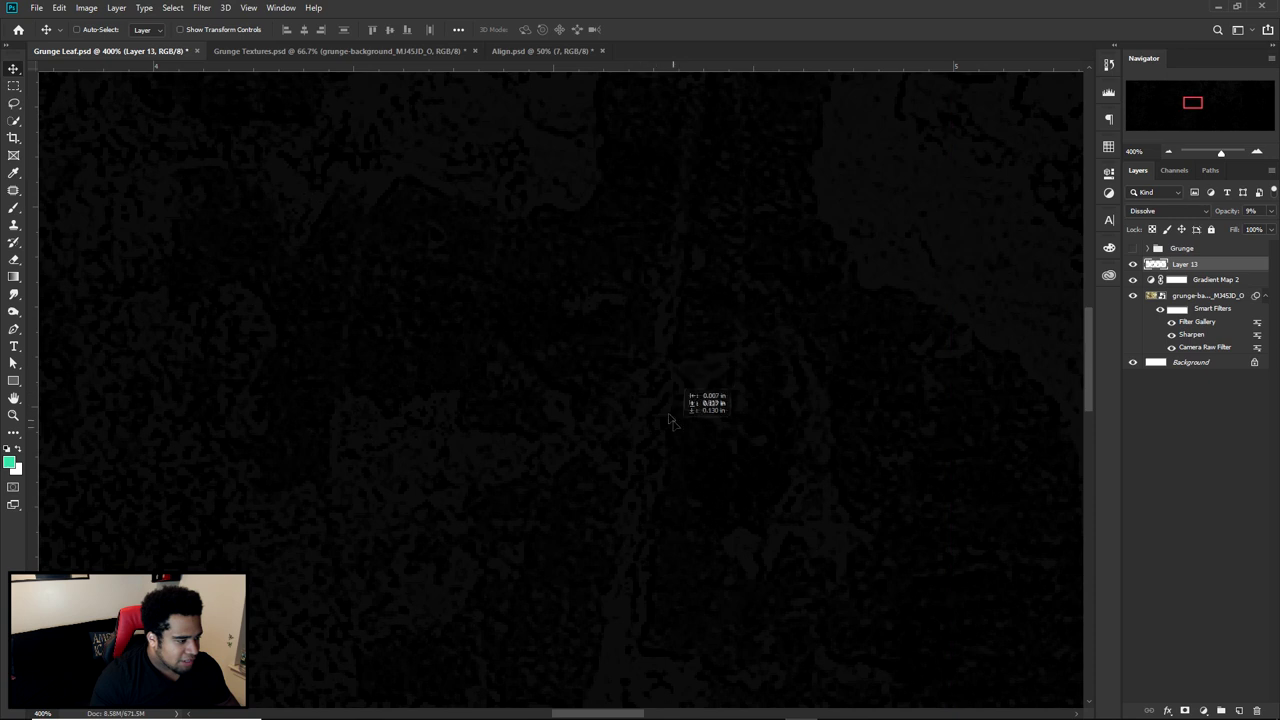
pyautogui.scroll(-5, 586, 394)
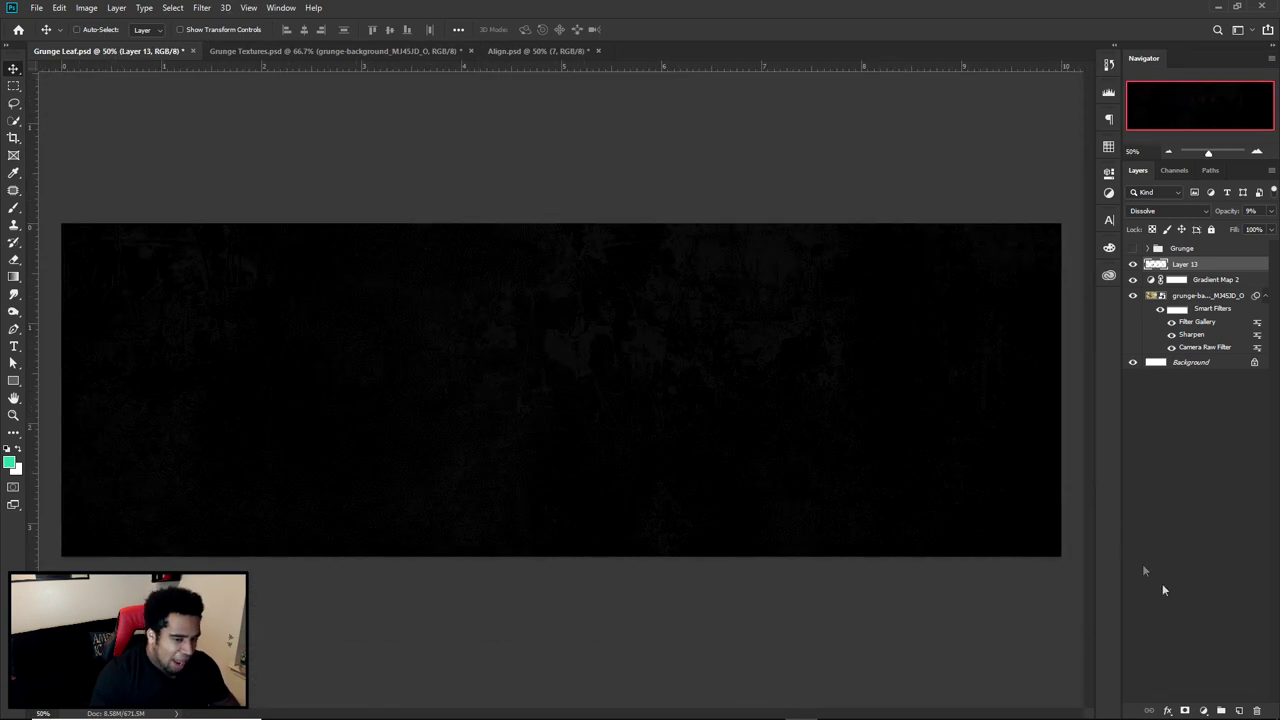
# Create a new layer above the splatter layer and choose a soft round brush enlarged to 1373 px
pyautogui.click(1238, 710)
pyautogui.press('b')
pyautogui.rightClick(645, 400)
pyautogui.click(569, 390)
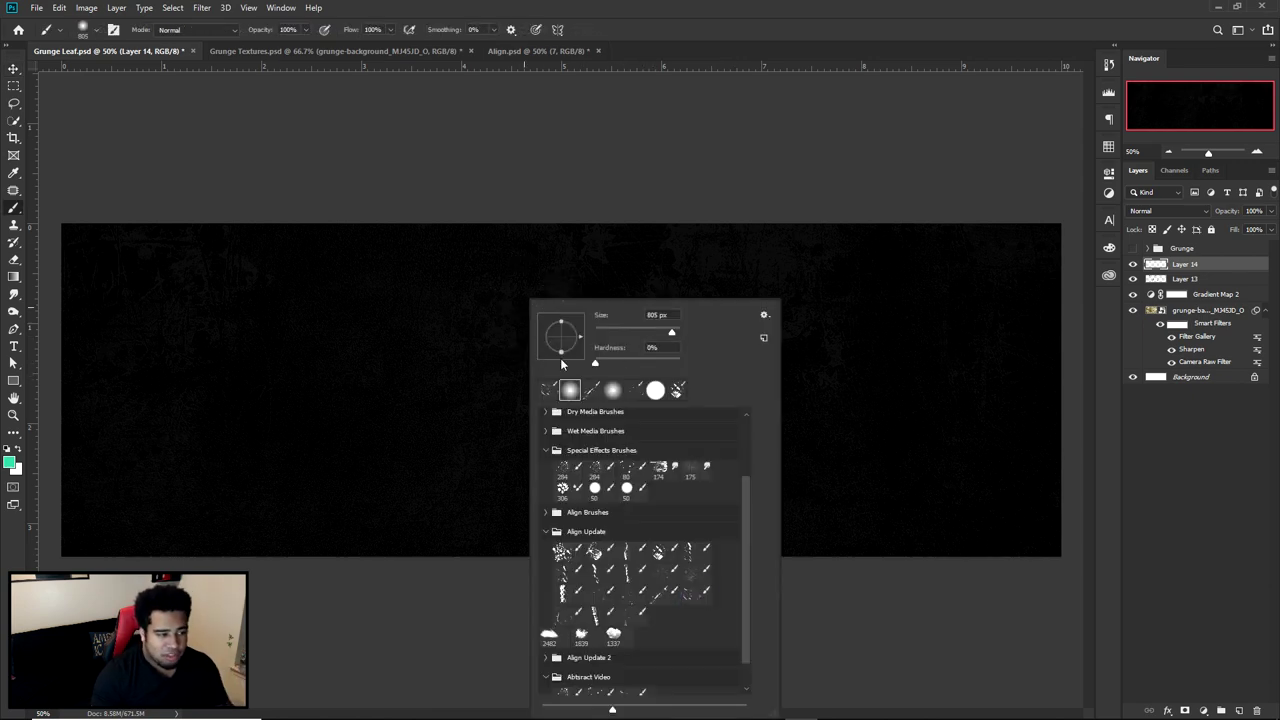
pyautogui.moveTo(673, 347); pyautogui.dragTo(643, 347)
pyautogui.moveTo(327, 314); pyautogui.dragTo(422, 309)
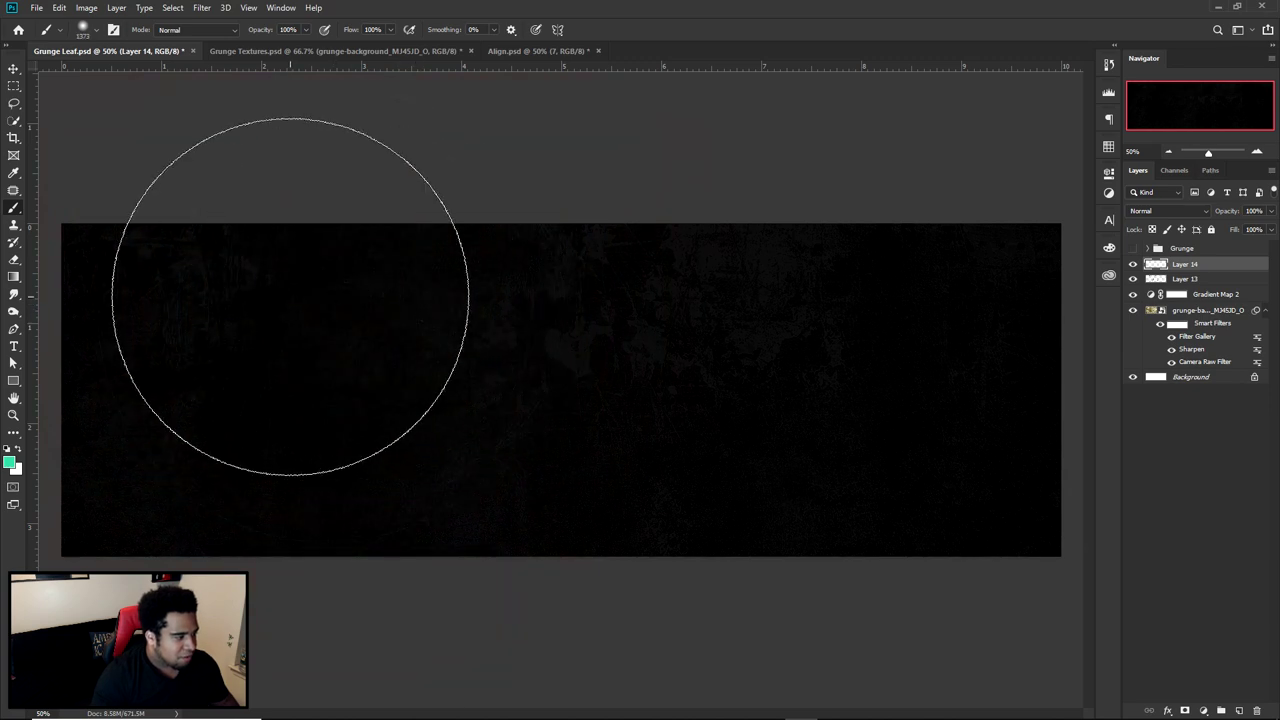
pyautogui.scroll(-1, 281, 305)
# Set the foreground color to black
pyautogui.click(17, 449)
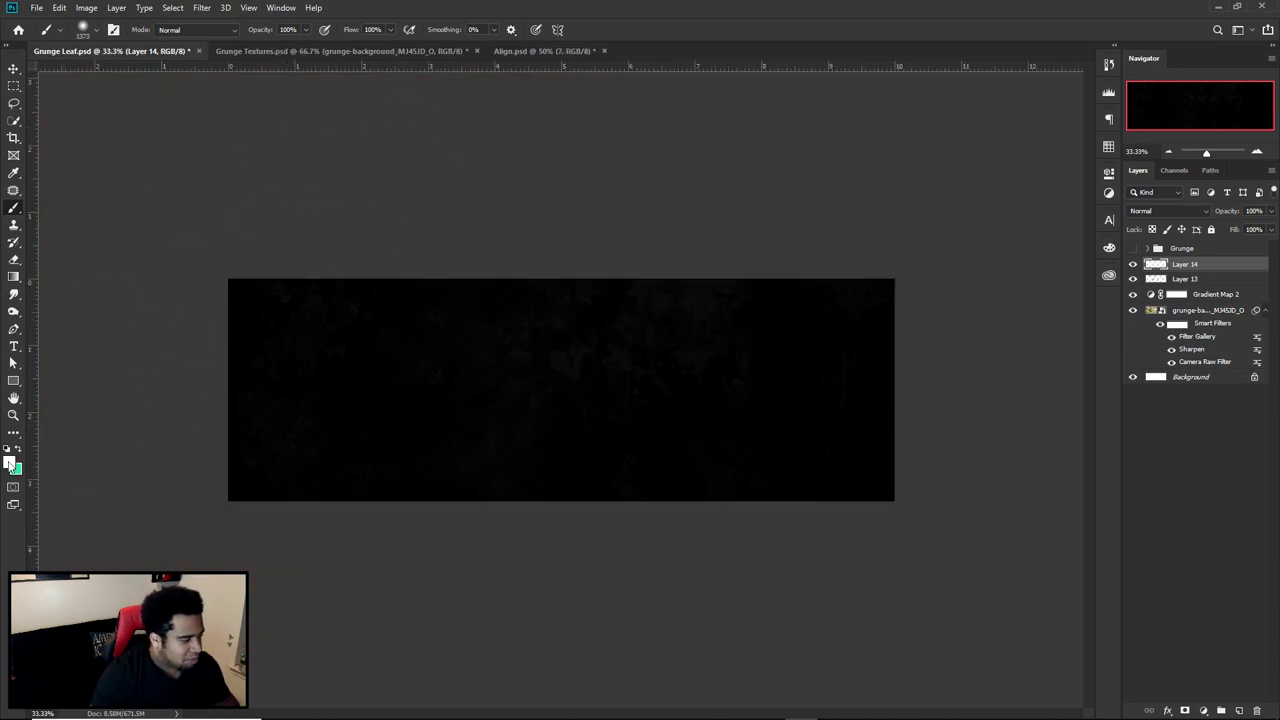
pyautogui.click(9, 462)
pyautogui.click(255, 417)
pyautogui.click(1133, 431)
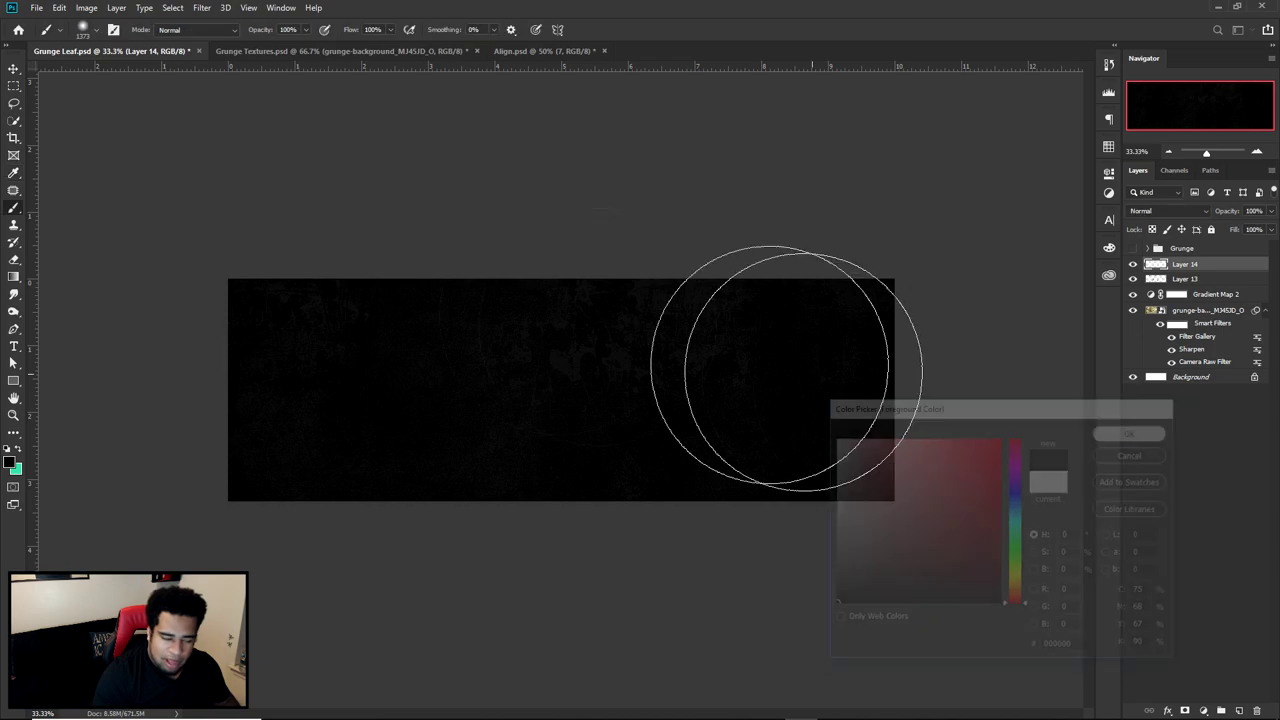
# Capture the canvas area, mark the edges for darkening in red, and close the capture without saving
pyautogui.press('Print')
pyautogui.moveTo(99, 235)
pyautogui.mouseDown()
pyautogui.moveTo(686, 466)
pyautogui.moveTo(1016, 549)
pyautogui.mouseUp()
pyautogui.click(1029, 426)
pyautogui.moveTo(160, 333)
pyautogui.mouseDown()
pyautogui.moveTo(271, 274)
pyautogui.moveTo(672, 285)
pyautogui.mouseUp()
pyautogui.moveTo(971, 397)
pyautogui.mouseDown()
pyautogui.moveTo(603, 578)
pyautogui.moveTo(538, 565)
pyautogui.mouseUp()
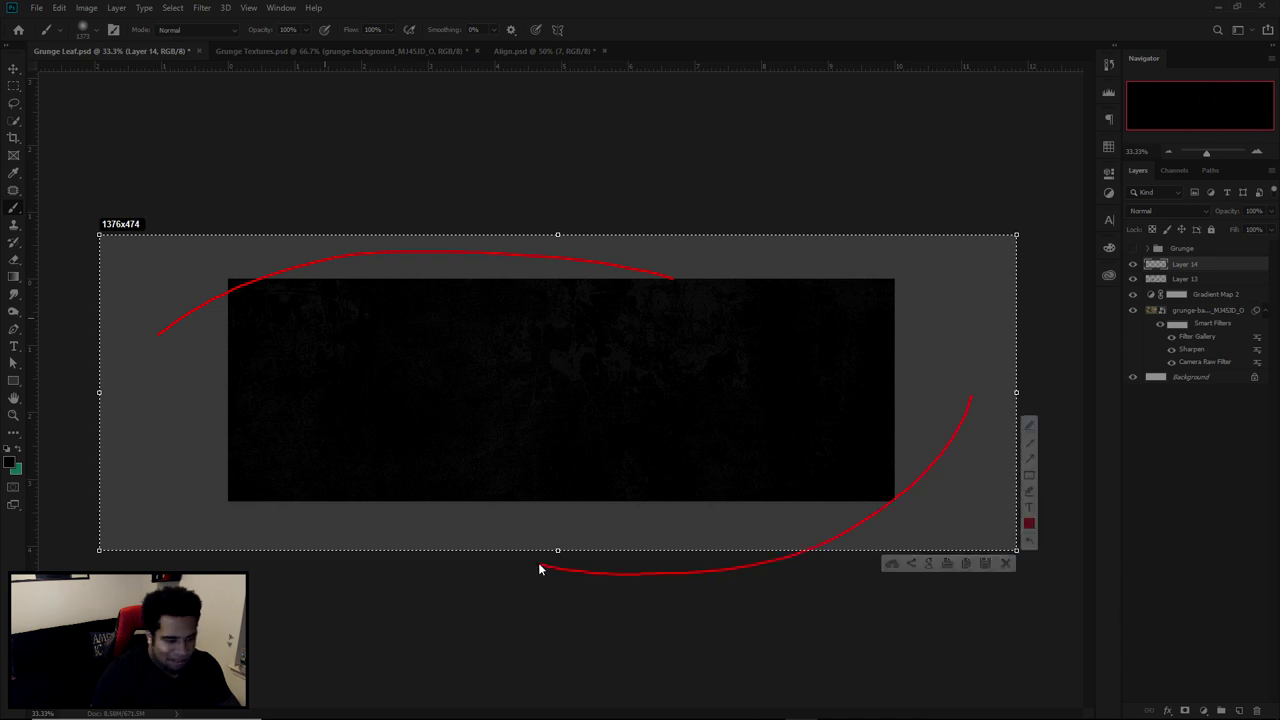
pyautogui.moveTo(729, 477)
pyautogui.mouseDown()
pyautogui.moveTo(543, 514)
pyautogui.moveTo(739, 542)
pyautogui.moveTo(742, 492)
pyautogui.mouseUp()
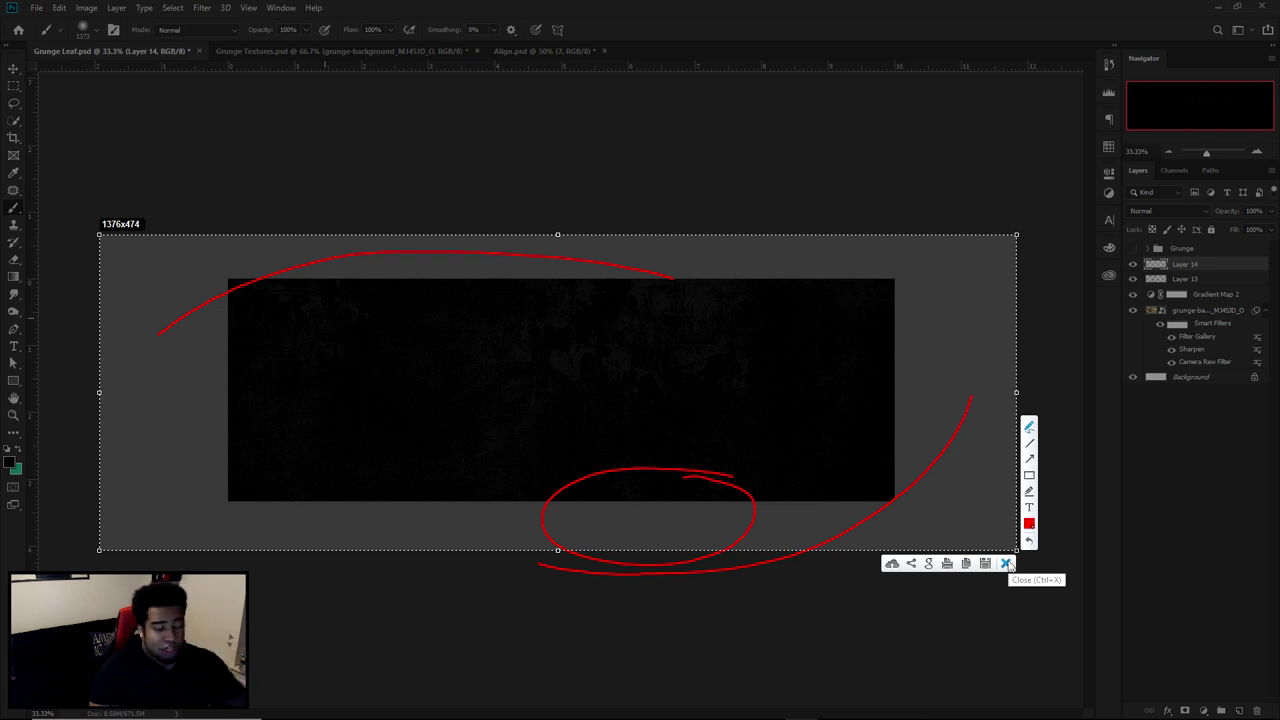
pyautogui.moveTo(153, 336)
pyautogui.mouseDown()
pyautogui.moveTo(221, 286)
pyautogui.moveTo(657, 283)
pyautogui.mouseUp()
pyautogui.moveTo(194, 356)
pyautogui.mouseDown()
pyautogui.moveTo(239, 325)
pyautogui.moveTo(535, 301)
pyautogui.mouseUp()
pyautogui.moveTo(271, 290); pyautogui.dragTo(248, 366)
pyautogui.click(1008, 562)
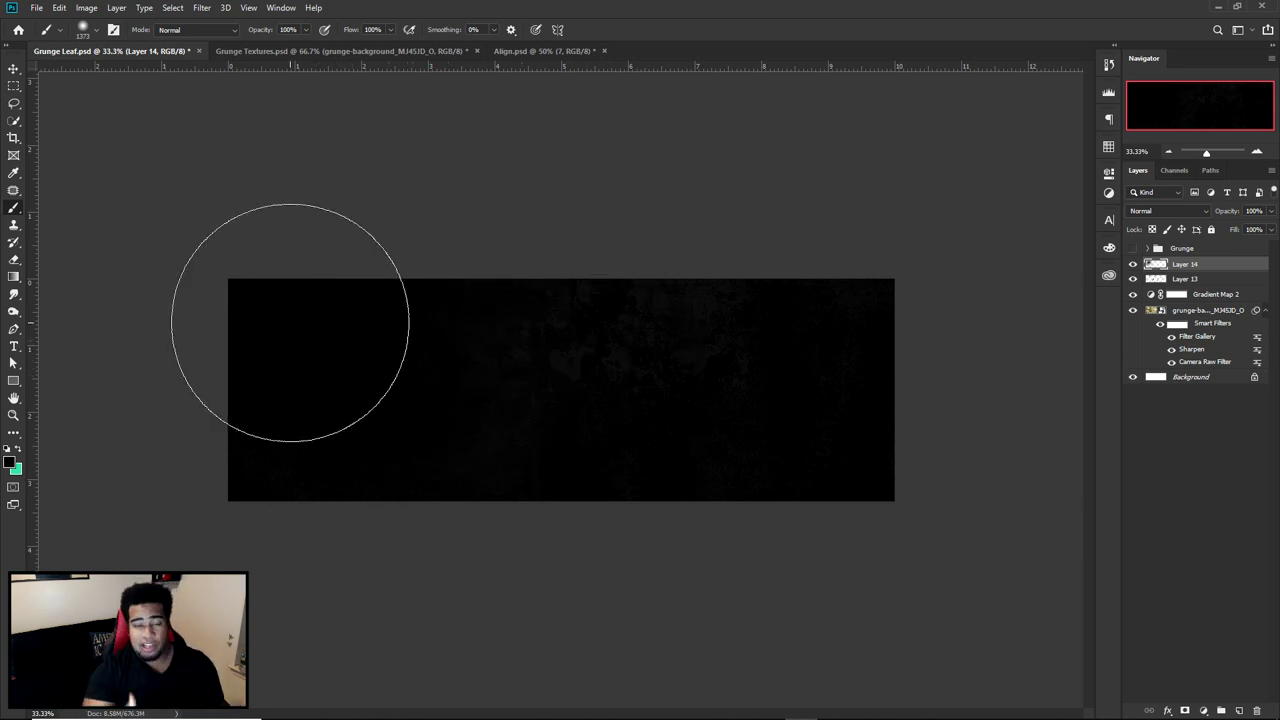
# Darken the banner's edges with the soft black brush enlarged to 1715 px, undoing the strokes that cover too much texture
pyautogui.hotkey('ctrl', 'z')
pyautogui.moveTo(295, 318); pyautogui.dragTo(297, 317)
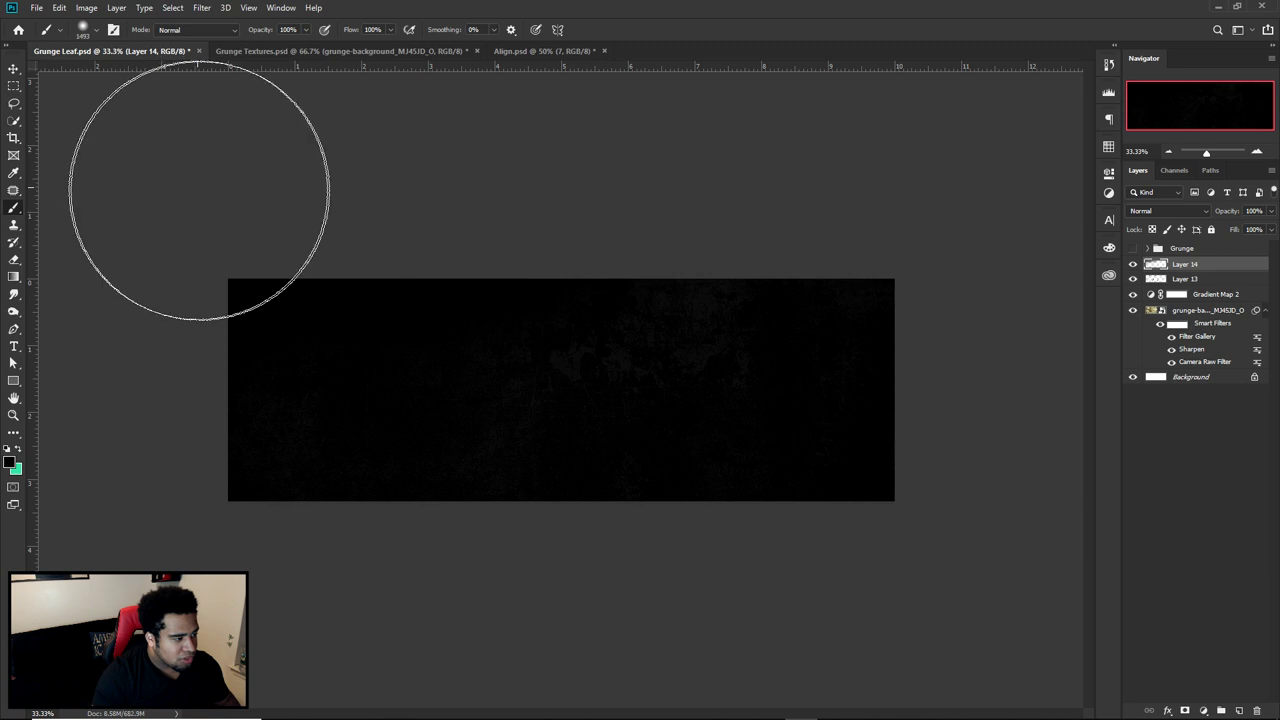
pyautogui.moveTo(284, 313); pyautogui.dragTo(302, 313)
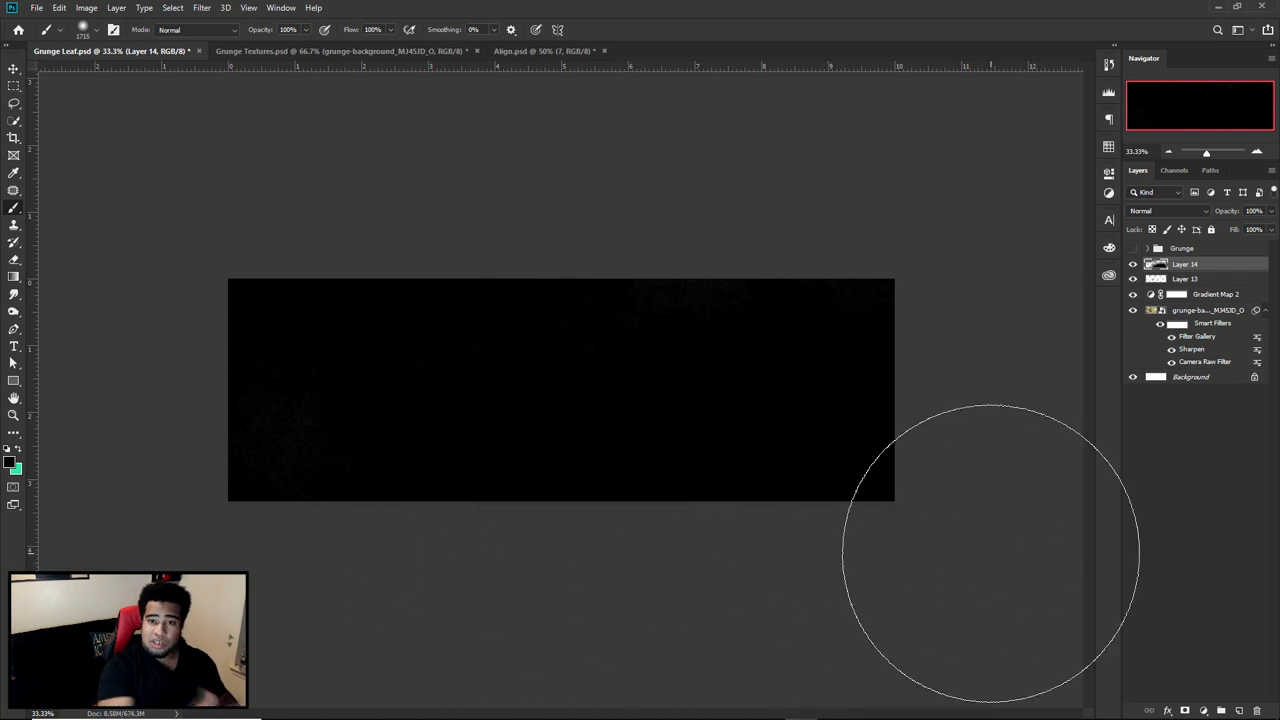
pyautogui.hotkey('ctrl', 'z')
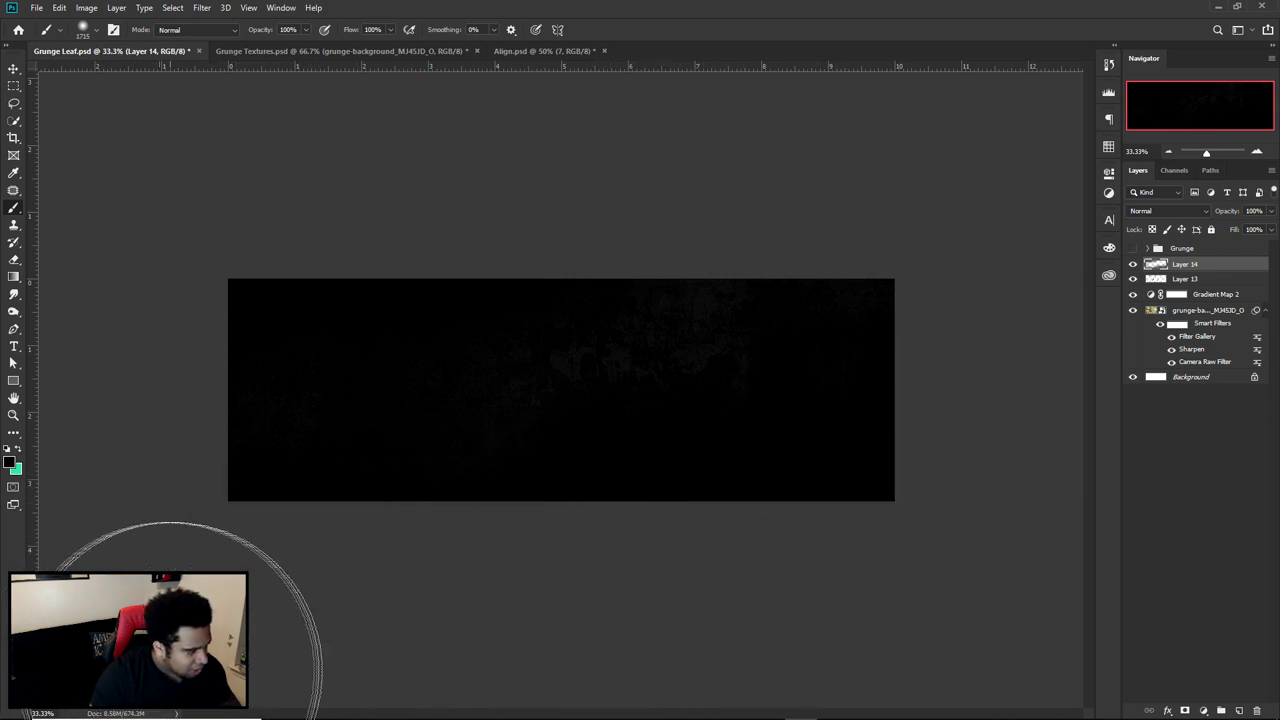
# Examine the darkened banner edges at different zoom levels
pyautogui.press('v')
pyautogui.hotkey('ctrl', '+')
pyautogui.hotkey('ctrl', '-')
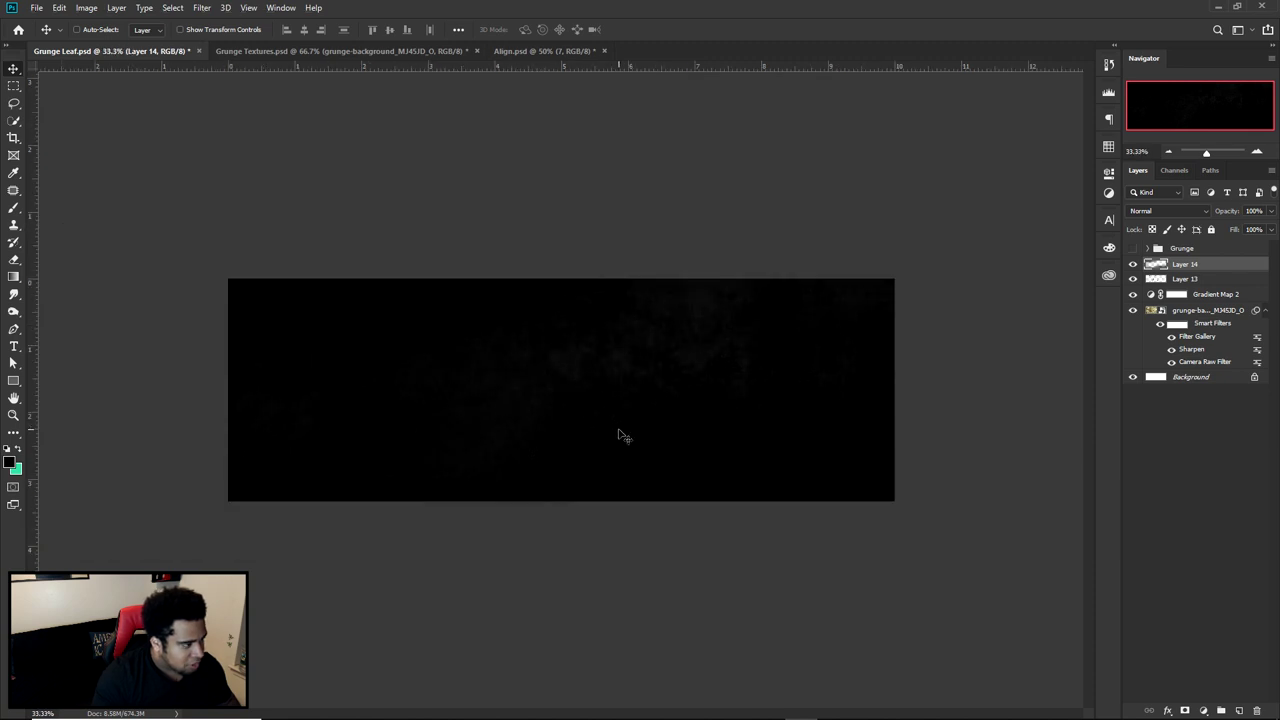
pyautogui.hotkey('ctrl', '+')
pyautogui.hotkey('ctrl', '-')
pyautogui.hotkey('ctrl', '+')
pyautogui.hotkey('ctrl', '-')
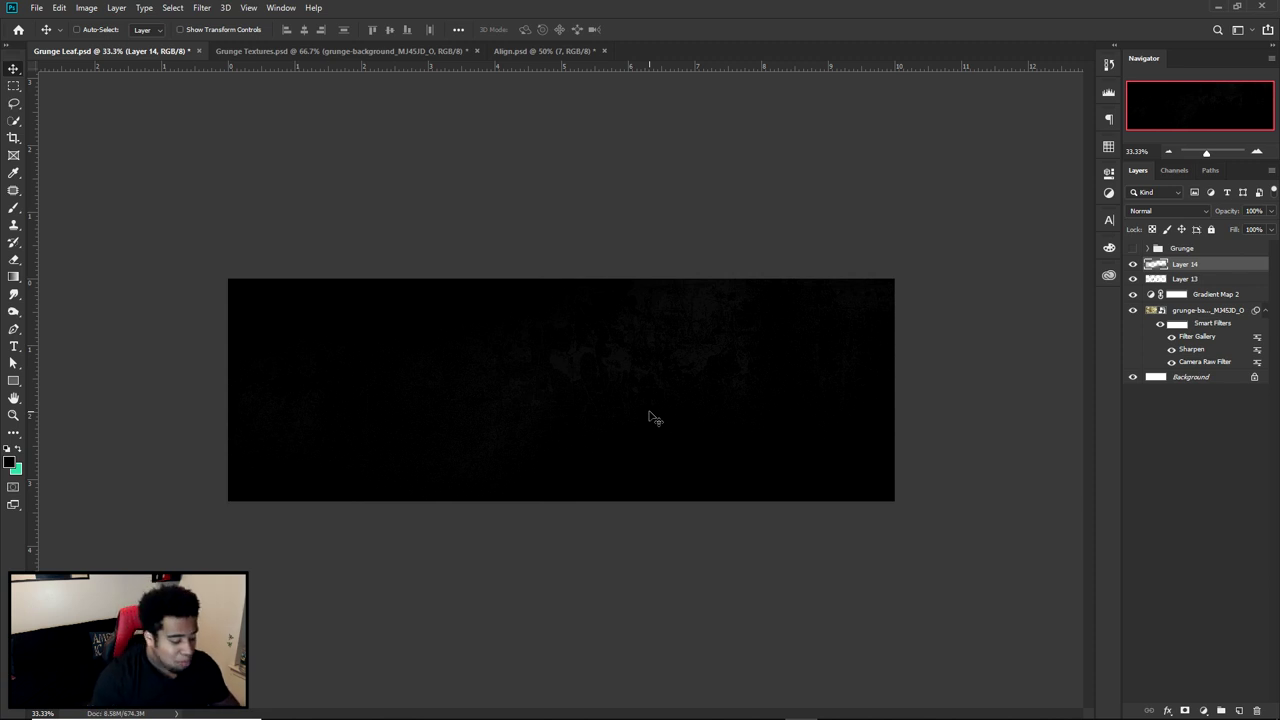
# Create a new layer above the edge shading and choose the recently used splatter brush at 1715 px
pyautogui.click(1238, 710)
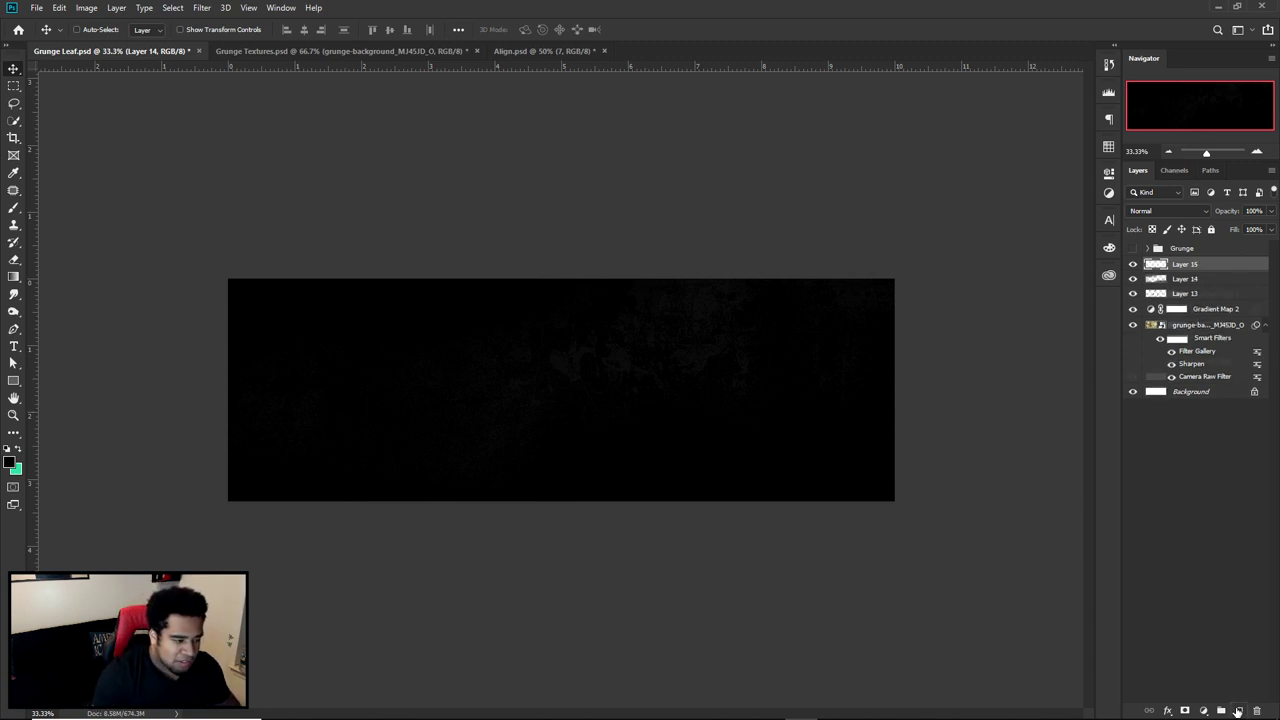
pyautogui.press('b')
pyautogui.rightClick(617, 403)
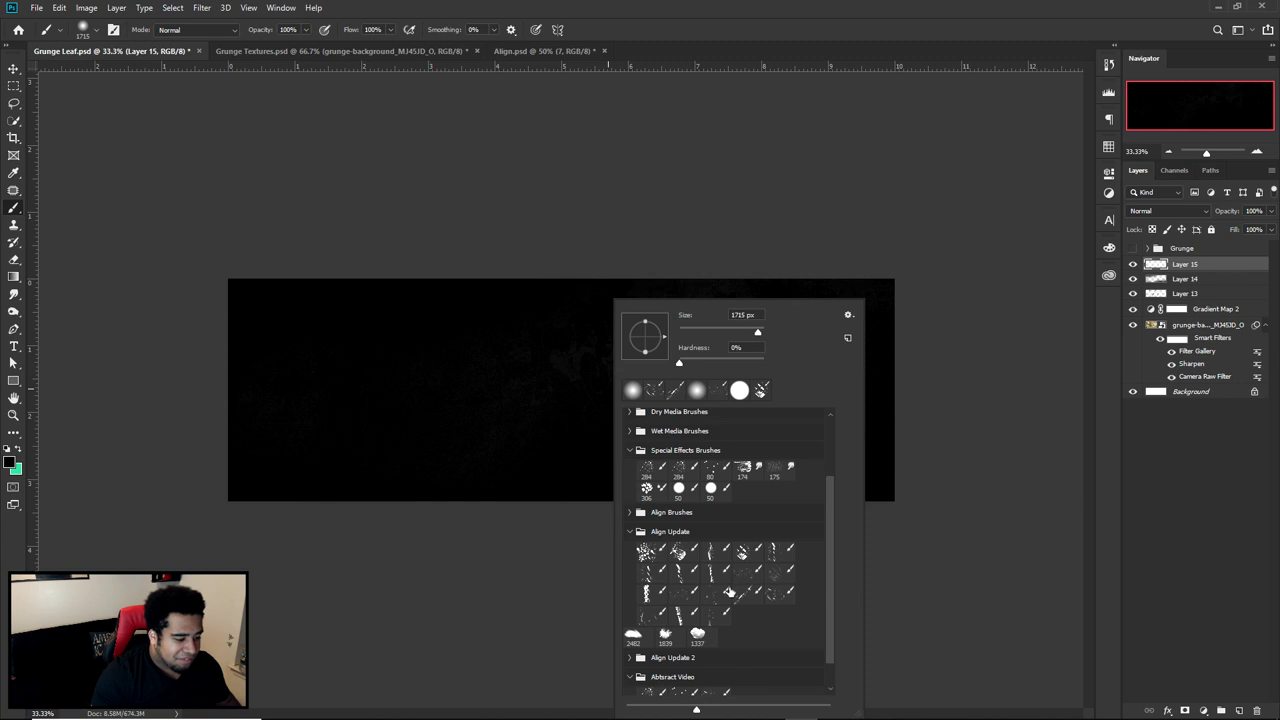
pyautogui.scroll(-1, 726, 522)
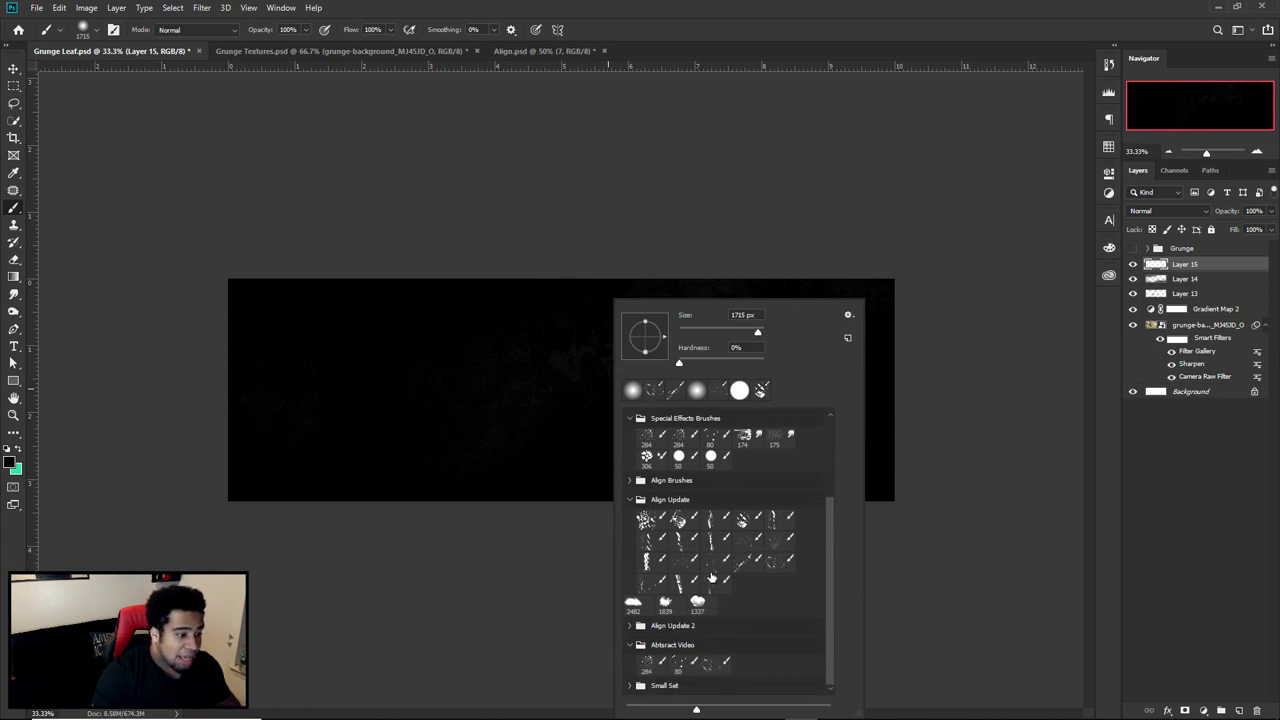
pyautogui.click(656, 390)
pyautogui.click(357, 390)
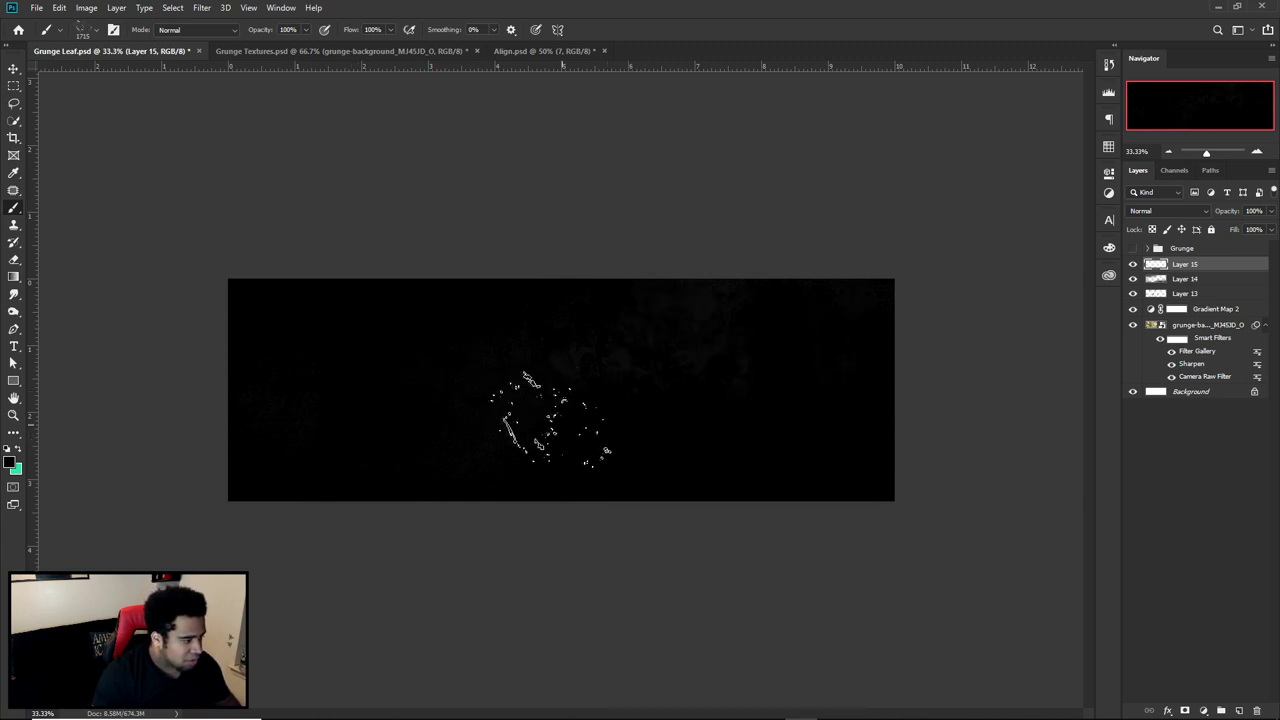
# Set the foreground color to white and stamp splatters across the banner, enlarging the brush to 2147 px along the way
pyautogui.click(11, 461)
pyautogui.click(836, 437)
pyautogui.click(1131, 430)
pyautogui.click(315, 355)
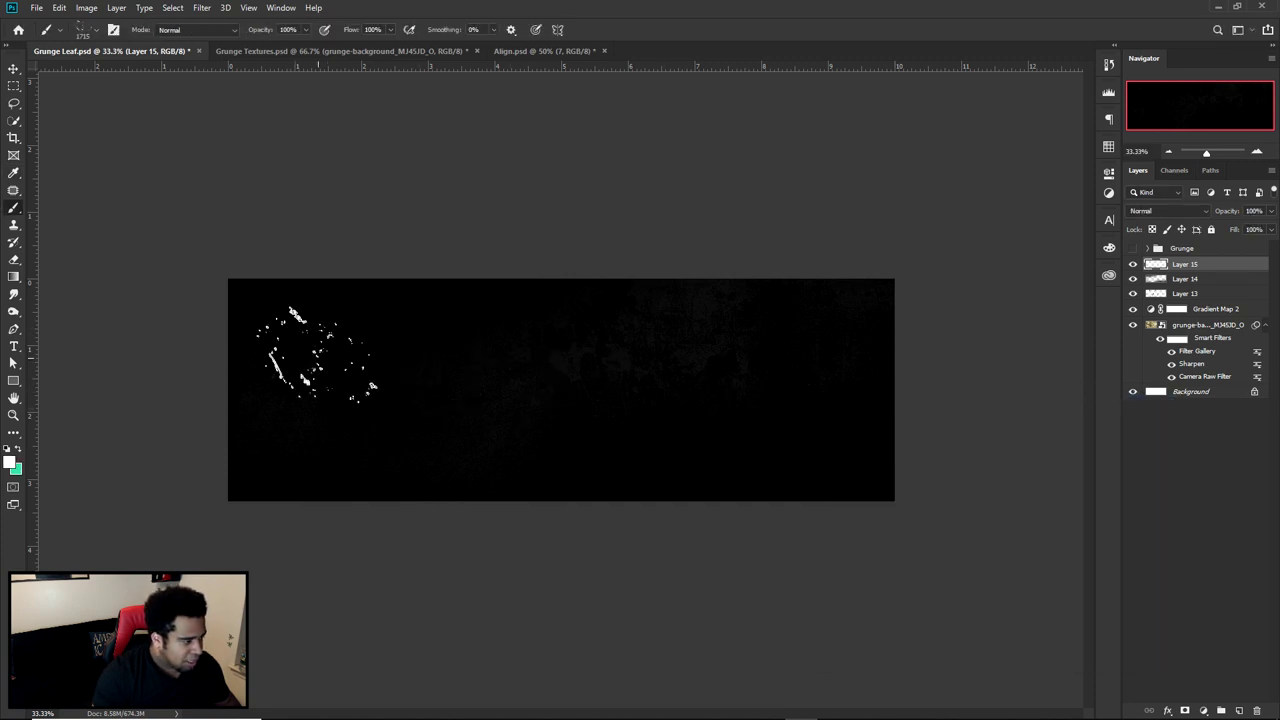
pyautogui.click(495, 450)
pyautogui.click(517, 292)
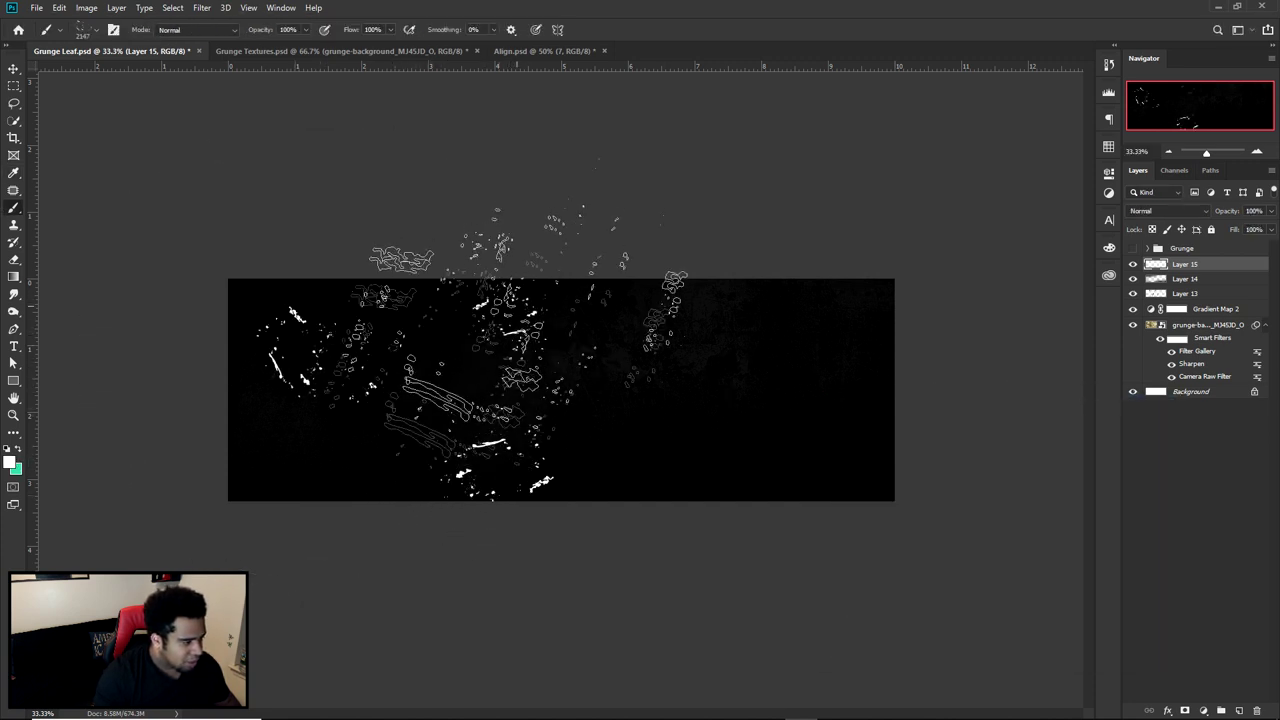
pyautogui.click(706, 370)
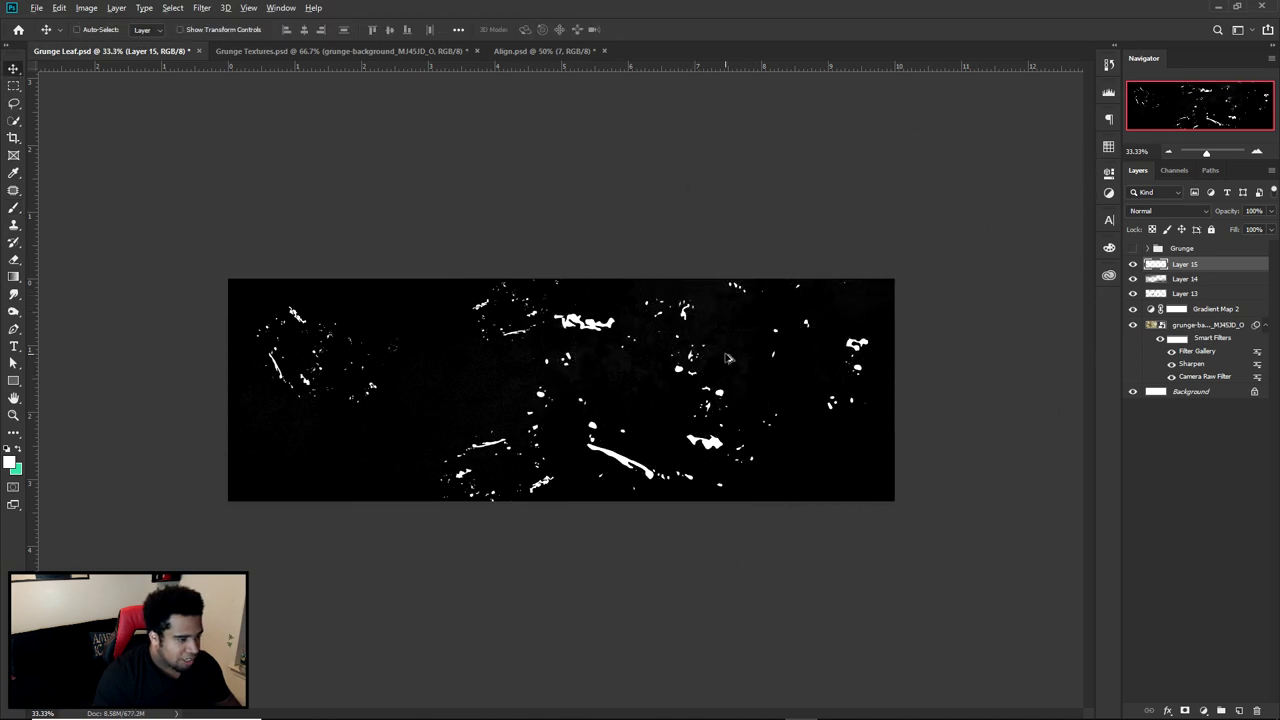
pyautogui.hotkey('ctrl', '+')
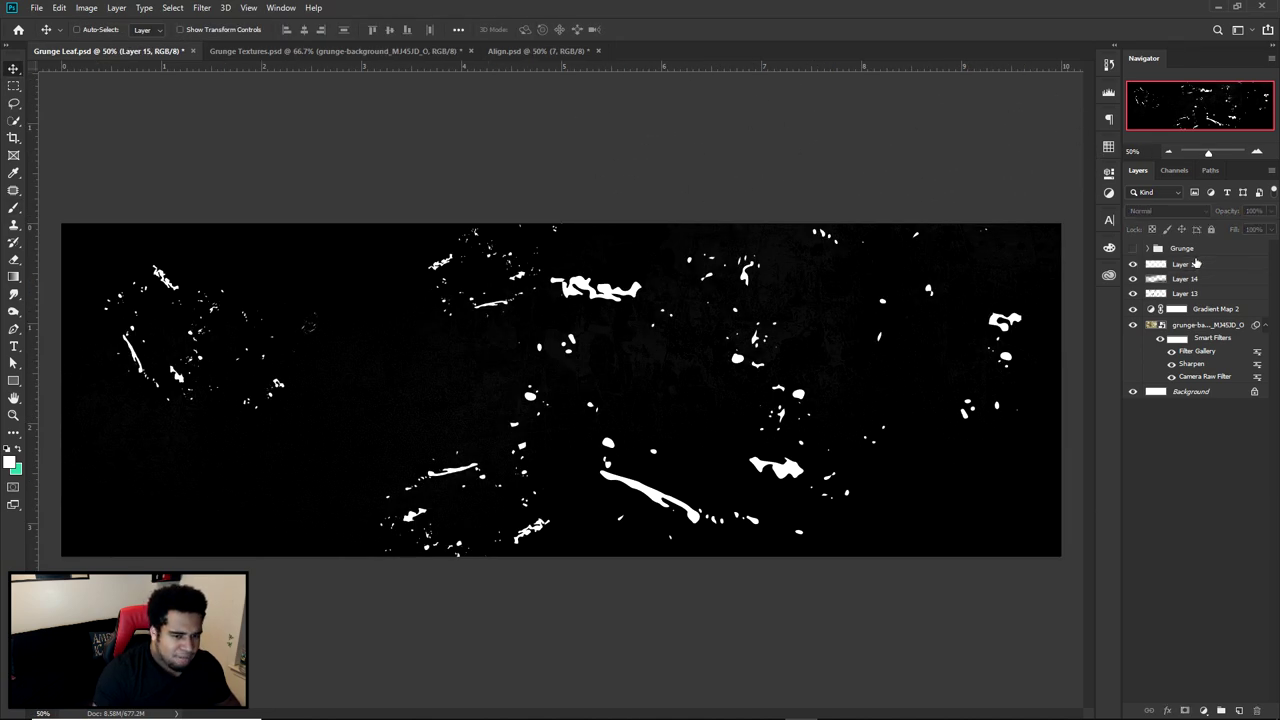
# Add a layer mask to the white splatter layer and choose a soft round brush resized to 1599 px
pyautogui.click(1185, 709)
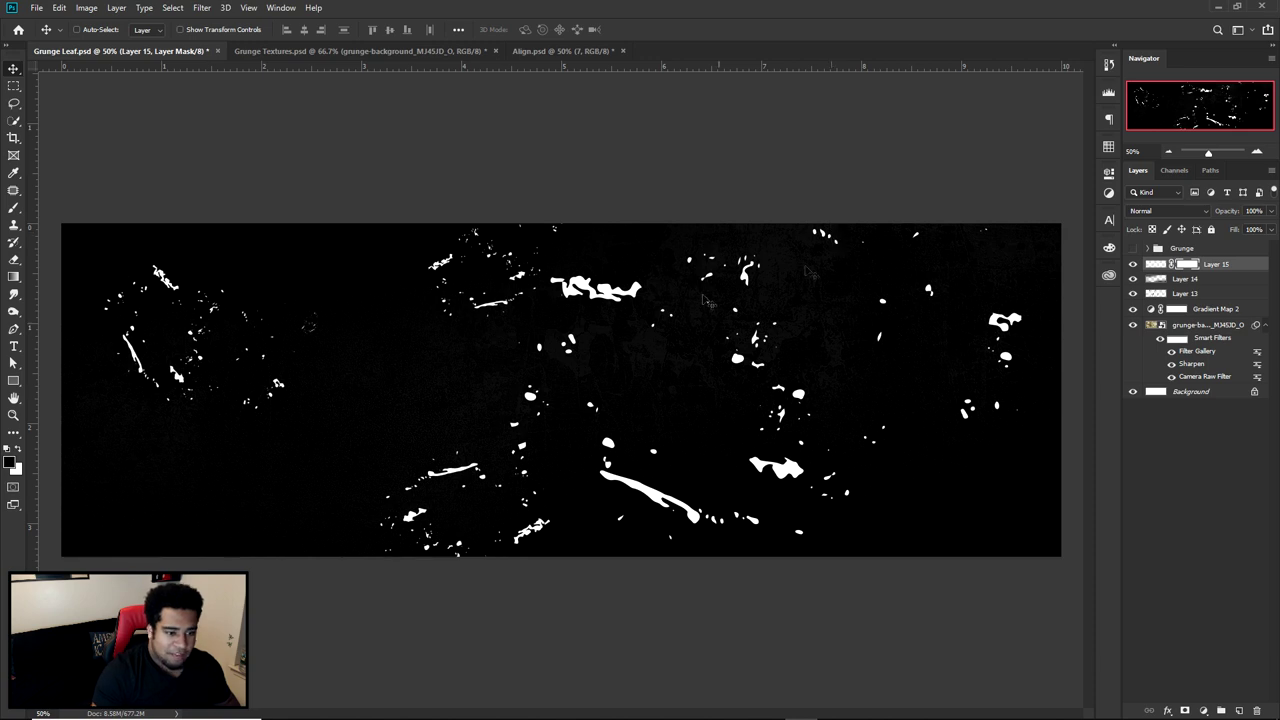
pyautogui.press('b')
pyautogui.rightClick(672, 310)
pyautogui.click(709, 389)
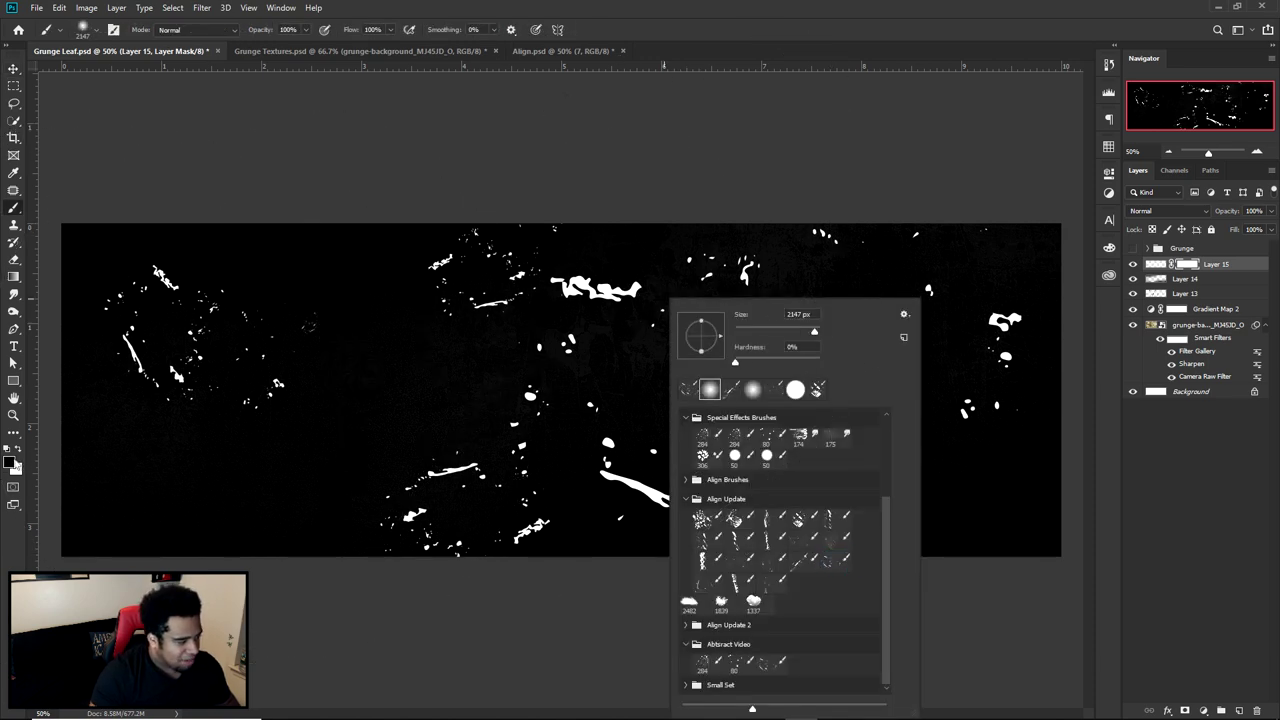
pyautogui.keyDown('alt'); pyautogui.rightClick(510, 396); pyautogui.keyUp('alt')
# Mask out the splatters around the banner's middle with black and restore them by painting the mask white
pyautogui.moveTo(604, 326); pyautogui.dragTo(711, 343)
pyautogui.hotkey('ctrl', 'z')
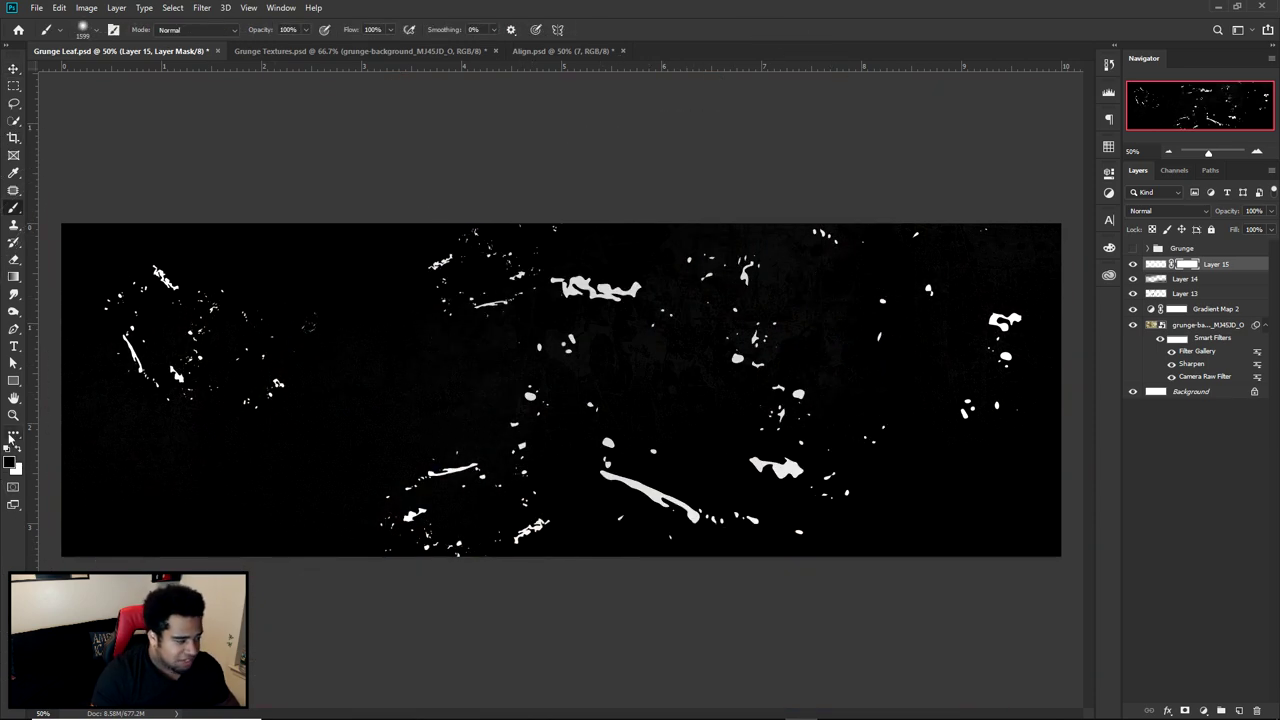
pyautogui.moveTo(628, 335)
pyautogui.mouseDown()
pyautogui.moveTo(486, 400)
pyautogui.moveTo(71, 430)
pyautogui.mouseUp()
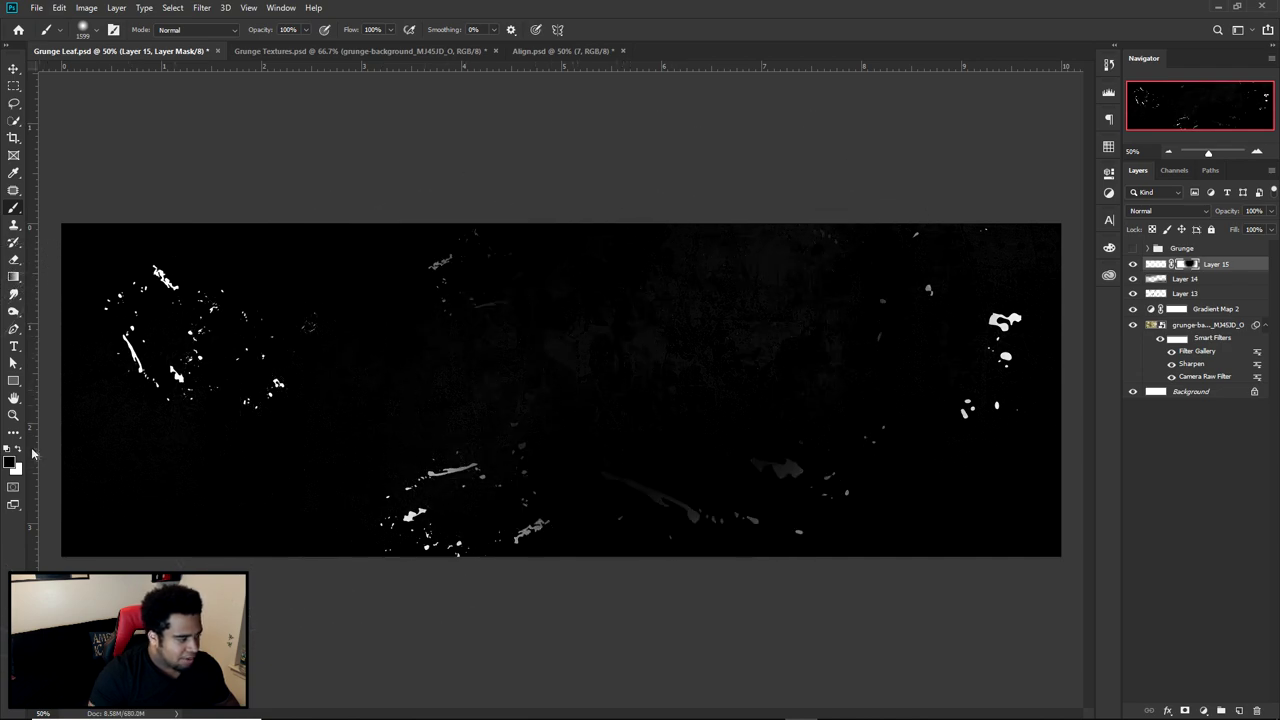
pyautogui.moveTo(520, 370)
pyautogui.mouseDown()
pyautogui.moveTo(429, 349)
pyautogui.moveTo(314, 366)
pyautogui.moveTo(987, 363)
pyautogui.mouseUp()
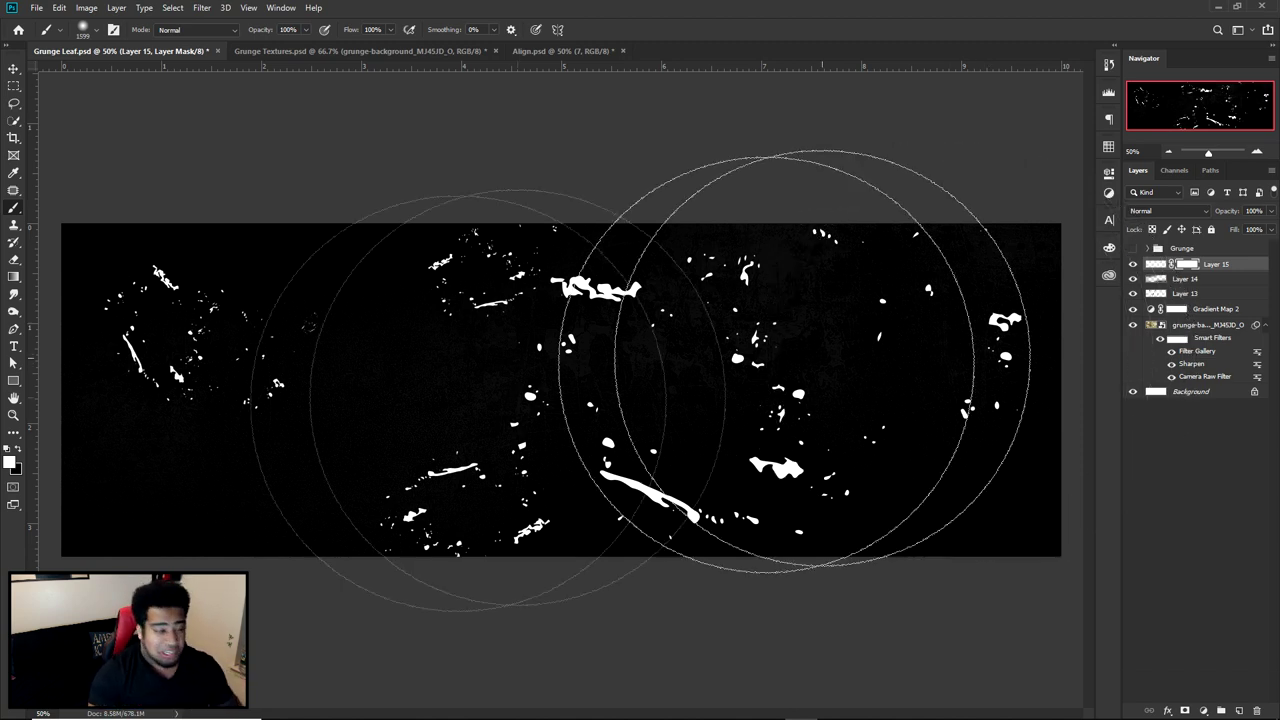
# Fade the white splatters across the banner by painting black on Layer 15's mask with a 1379 px brush at 40% opacity
pyautogui.click(18, 450)
pyautogui.moveTo(456, 240)
pyautogui.mouseDown()
pyautogui.moveTo(575, 155)
pyautogui.moveTo(594, 200)
pyautogui.mouseUp()
pyautogui.moveTo(570, 487); pyautogui.dragTo(533, 487)
pyautogui.hotkey('ctrl', 'z')
pyautogui.click(304, 30)
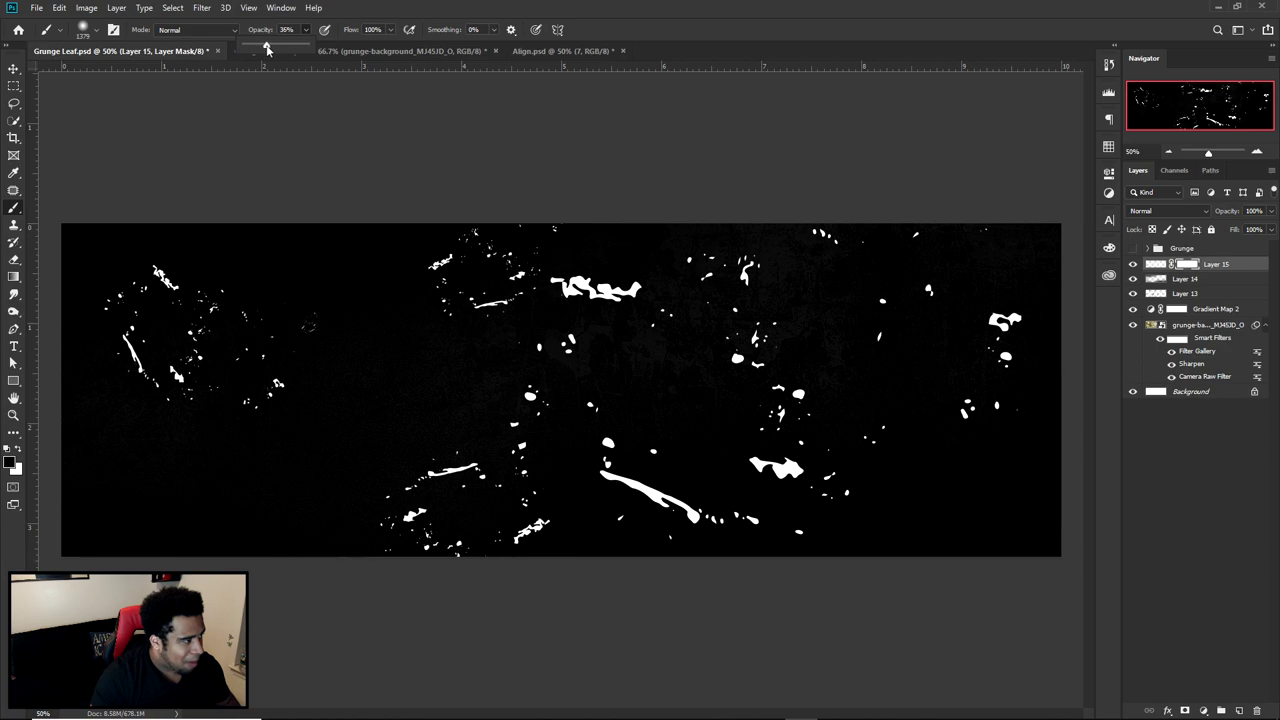
pyautogui.moveTo(268, 49); pyautogui.dragTo(270, 49)
pyautogui.moveTo(368, 188)
pyautogui.mouseDown()
pyautogui.moveTo(656, 120)
pyautogui.moveTo(644, 63)
pyautogui.mouseUp()
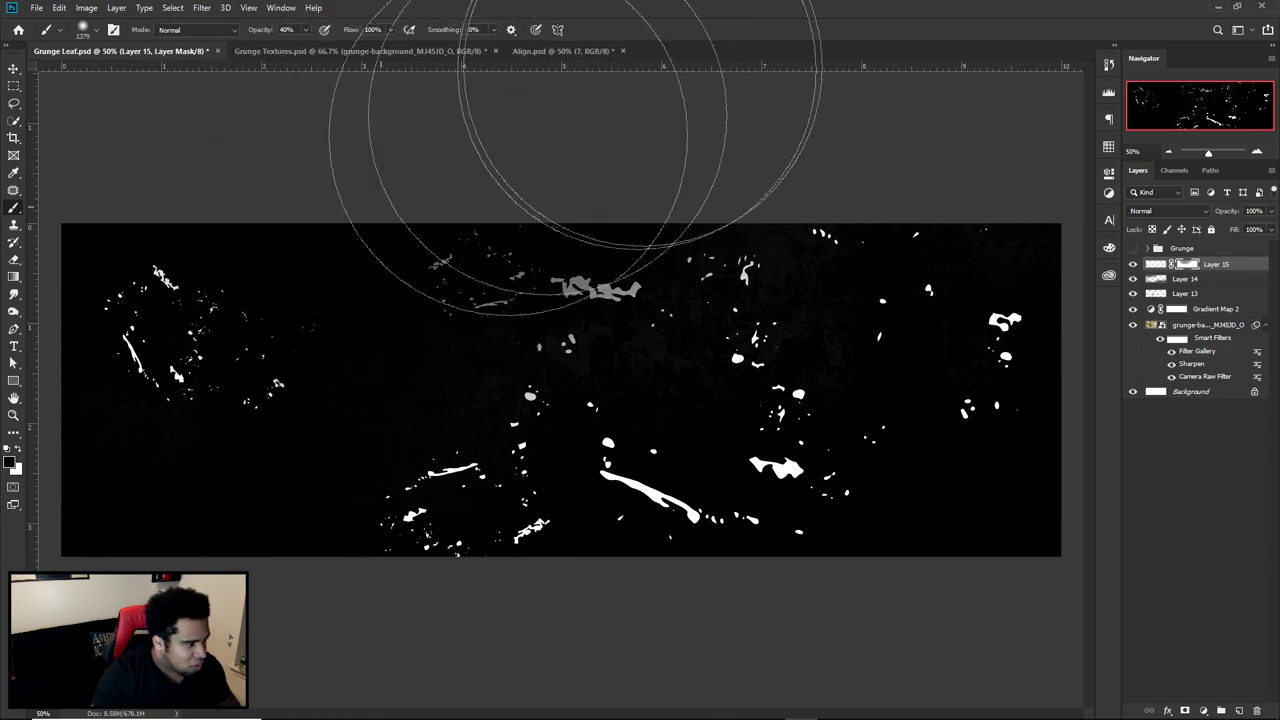
pyautogui.moveTo(392, 160); pyautogui.dragTo(640, 130)
pyautogui.moveTo(650, 450)
pyautogui.mouseDown()
pyautogui.moveTo(598, 501)
pyautogui.moveTo(623, 488)
pyautogui.moveTo(613, 493)
pyautogui.moveTo(633, 515)
pyautogui.moveTo(817, 544)
pyautogui.moveTo(161, 421)
pyautogui.moveTo(97, 508)
pyautogui.moveTo(128, 488)
pyautogui.moveTo(102, 503)
pyautogui.moveTo(144, 500)
pyautogui.mouseUp()
pyautogui.moveTo(829, 190)
pyautogui.mouseDown()
pyautogui.moveTo(959, 110)
pyautogui.moveTo(872, 203)
pyautogui.moveTo(877, 218)
pyautogui.moveTo(929, 155)
pyautogui.moveTo(1010, 130)
pyautogui.mouseUp()
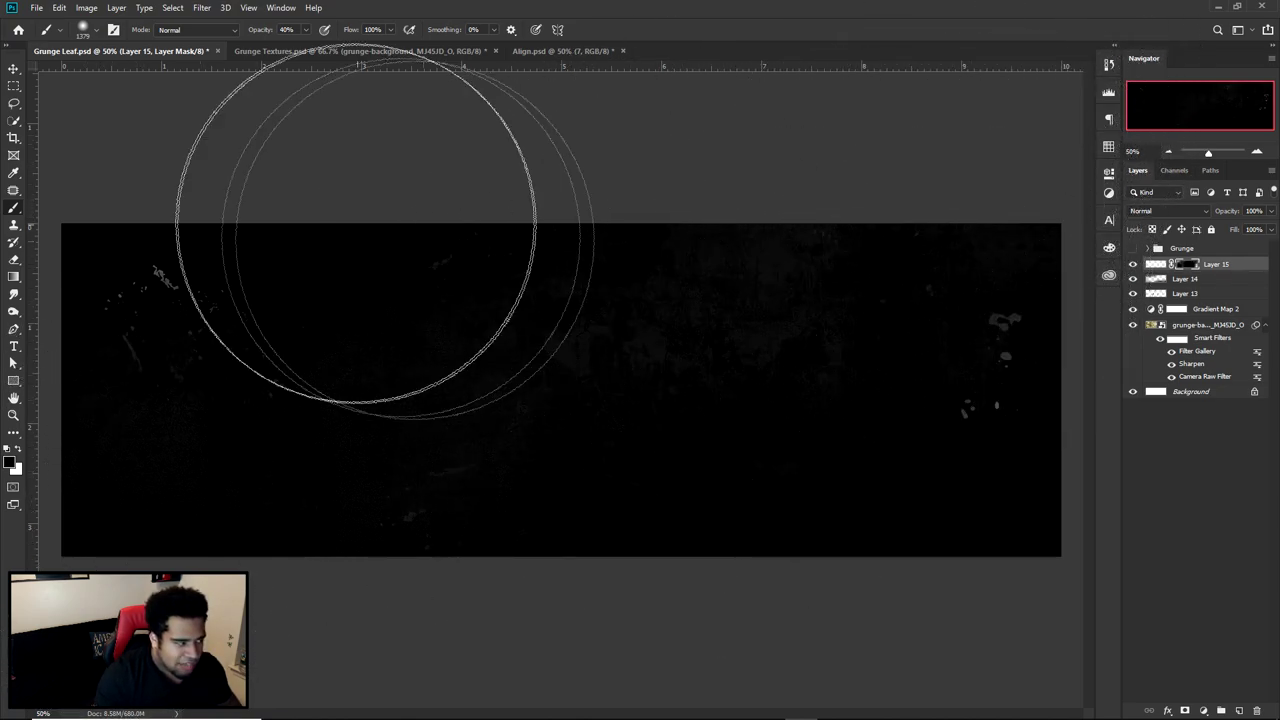
# Set the white splatter layer's blend mode to Overlay
pyautogui.click(1162, 211)
pyautogui.click(1246, 263)
pyautogui.click(1157, 264)
pyautogui.click(1158, 211)
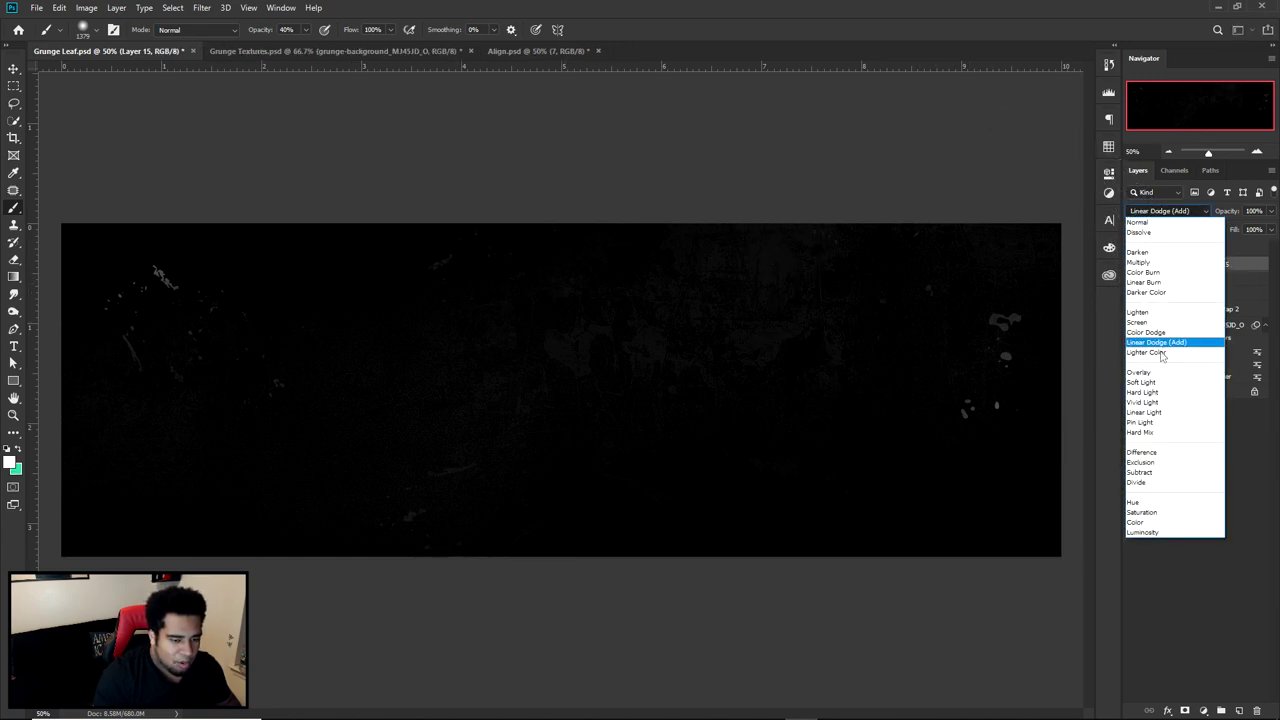
pyautogui.click(1140, 372)
pyautogui.press('v')
pyautogui.moveTo(572, 387)
pyautogui.mouseDown()
pyautogui.moveTo(583, 420)
pyautogui.moveTo(608, 370)
pyautogui.mouseUp()
pyautogui.moveTo(864, 320); pyautogui.dragTo(866, 322)
# Paint white on Layer 15's mask over the banner's lower-left area and right half to bring back some splatters
pyautogui.click(1189, 264)
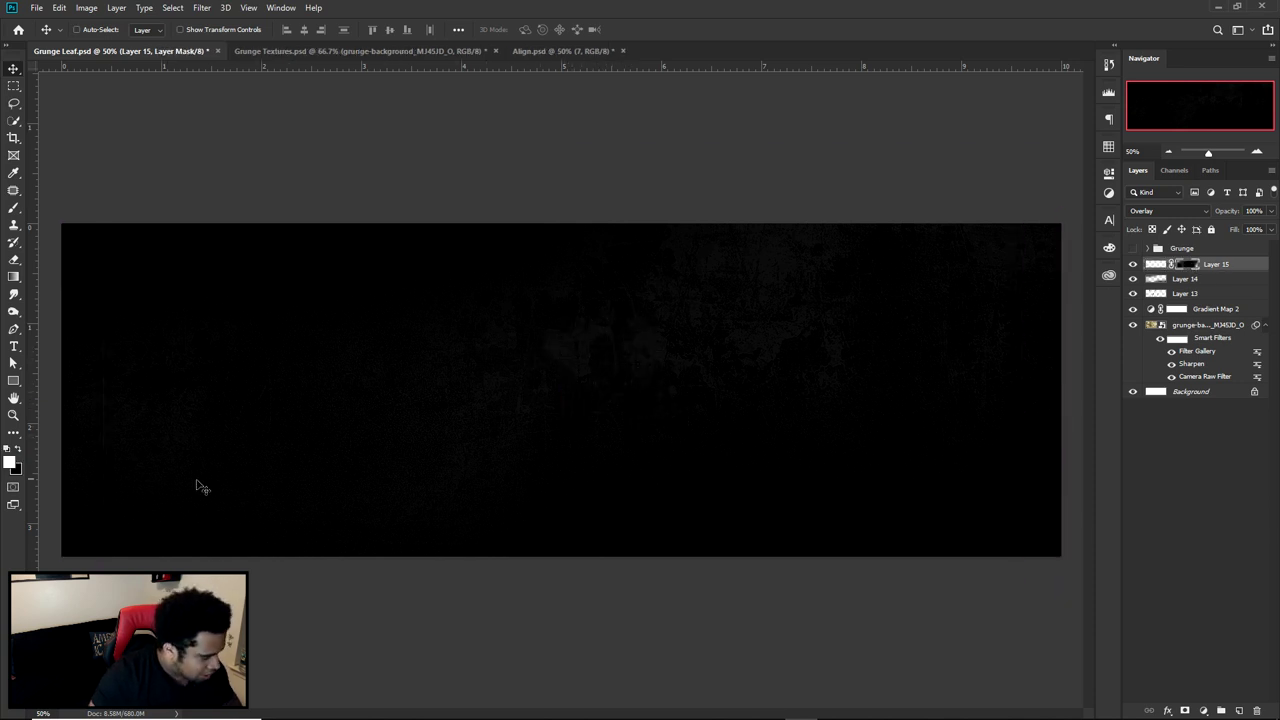
pyautogui.press('b')
pyautogui.moveTo(222, 503)
pyautogui.mouseDown()
pyautogui.moveTo(367, 514)
pyautogui.moveTo(451, 551)
pyautogui.moveTo(527, 519)
pyautogui.mouseUp()
pyautogui.moveTo(739, 313); pyautogui.dragTo(900, 231)
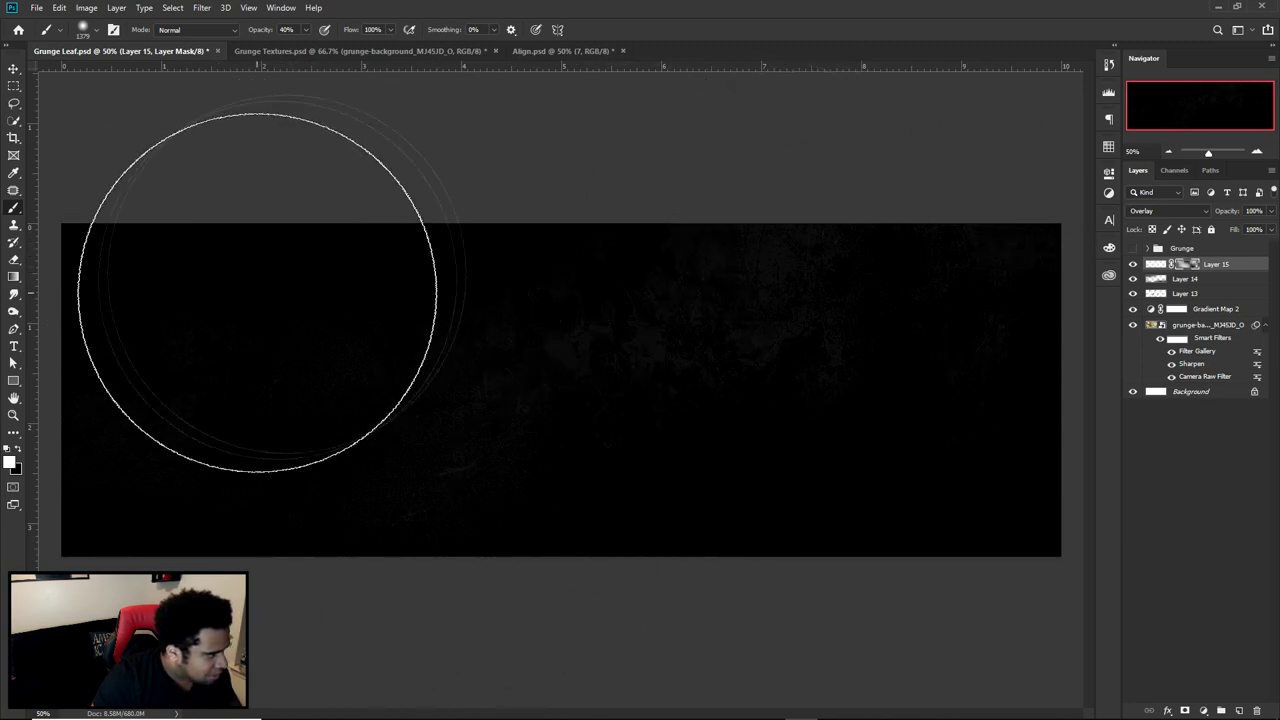
pyautogui.press('v')
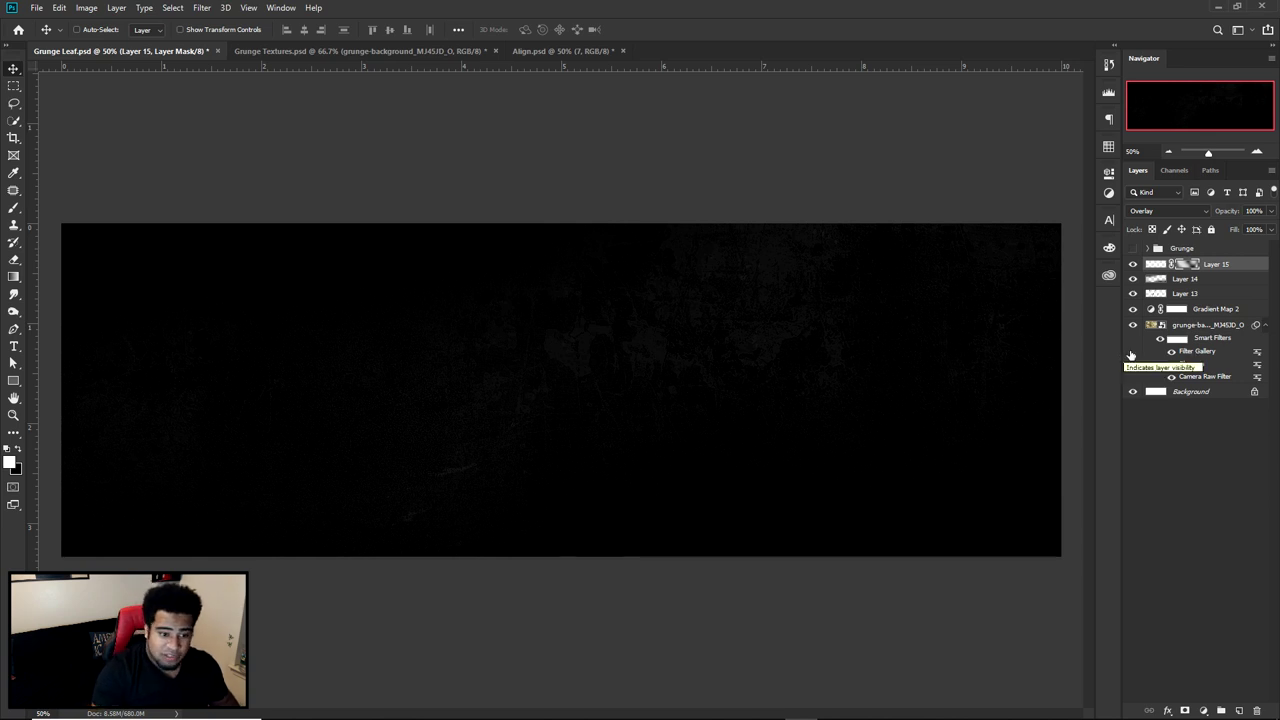
# Duplicate all layers from Layer 15 down to Background and merge the copies into a single layer
pyautogui.click(1216, 267)
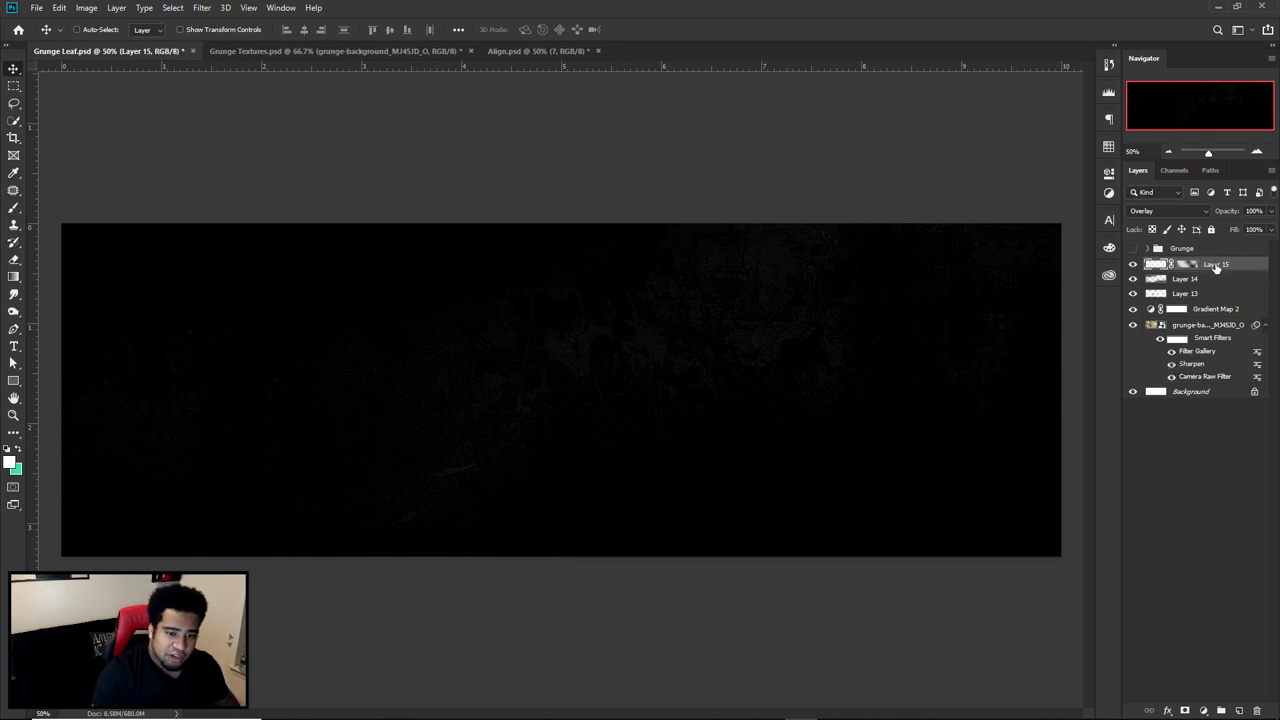
pyautogui.keyDown('shift'); pyautogui.click(1202, 394); pyautogui.keyUp('shift')
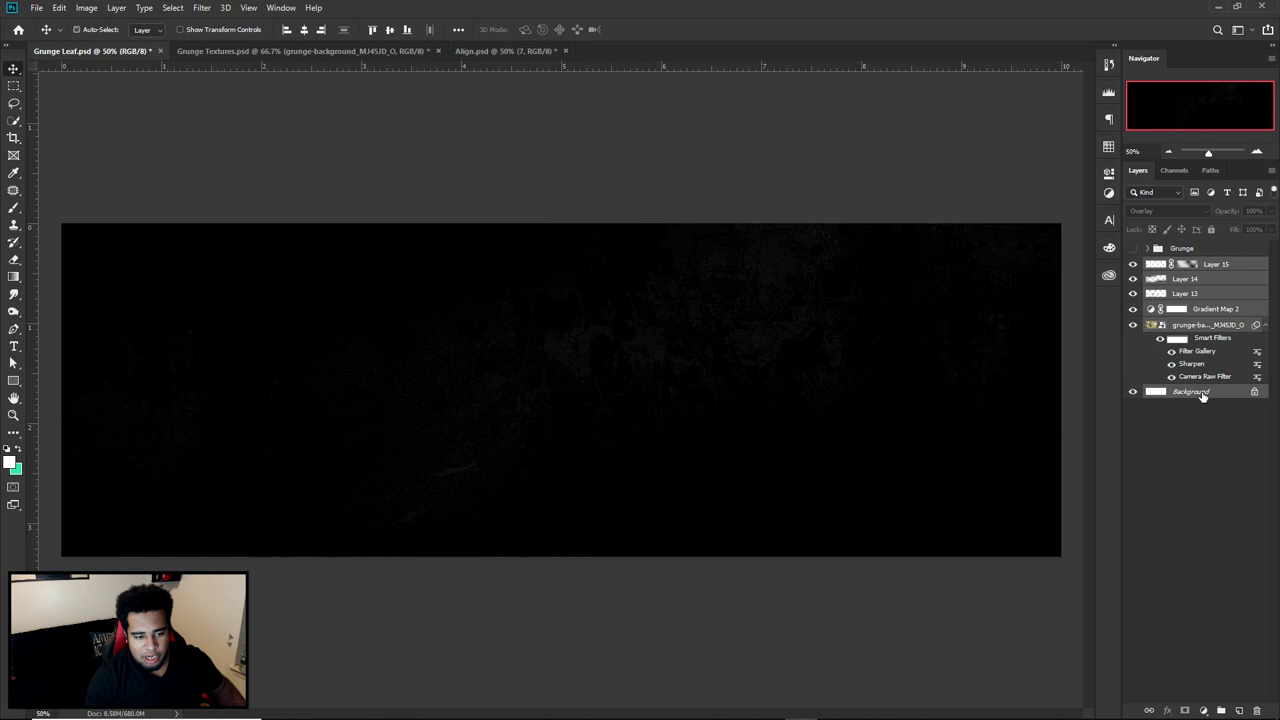
pyautogui.hotkey('ctrl', 'j')
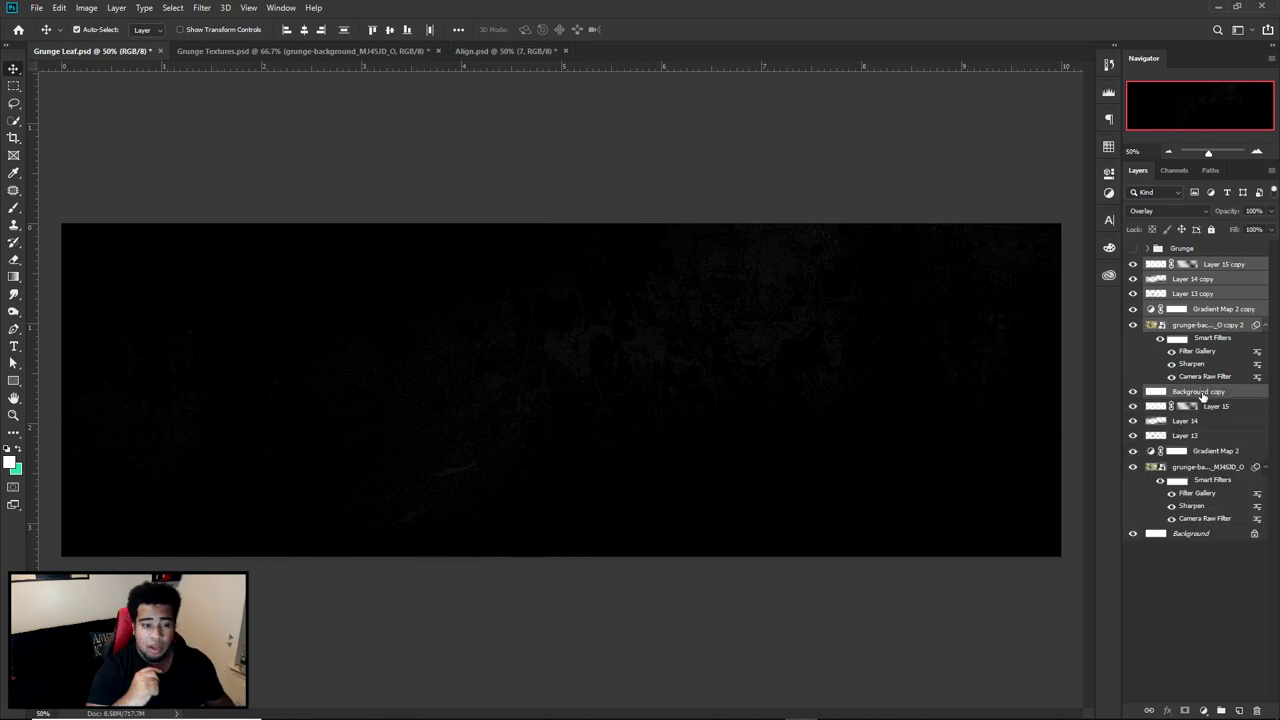
pyautogui.hotkey('ctrl', 'e')
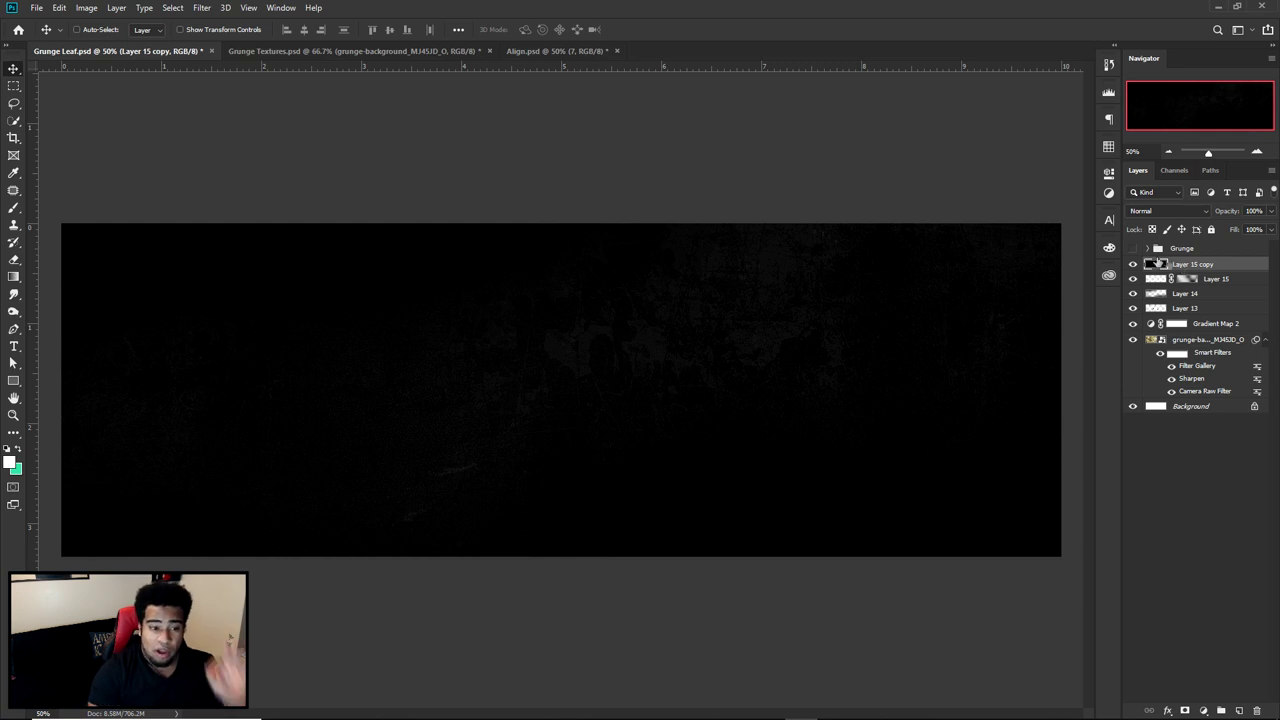
# Convert the merged copy, Layer 15 copy, to a smart object
pyautogui.click(1190, 250)
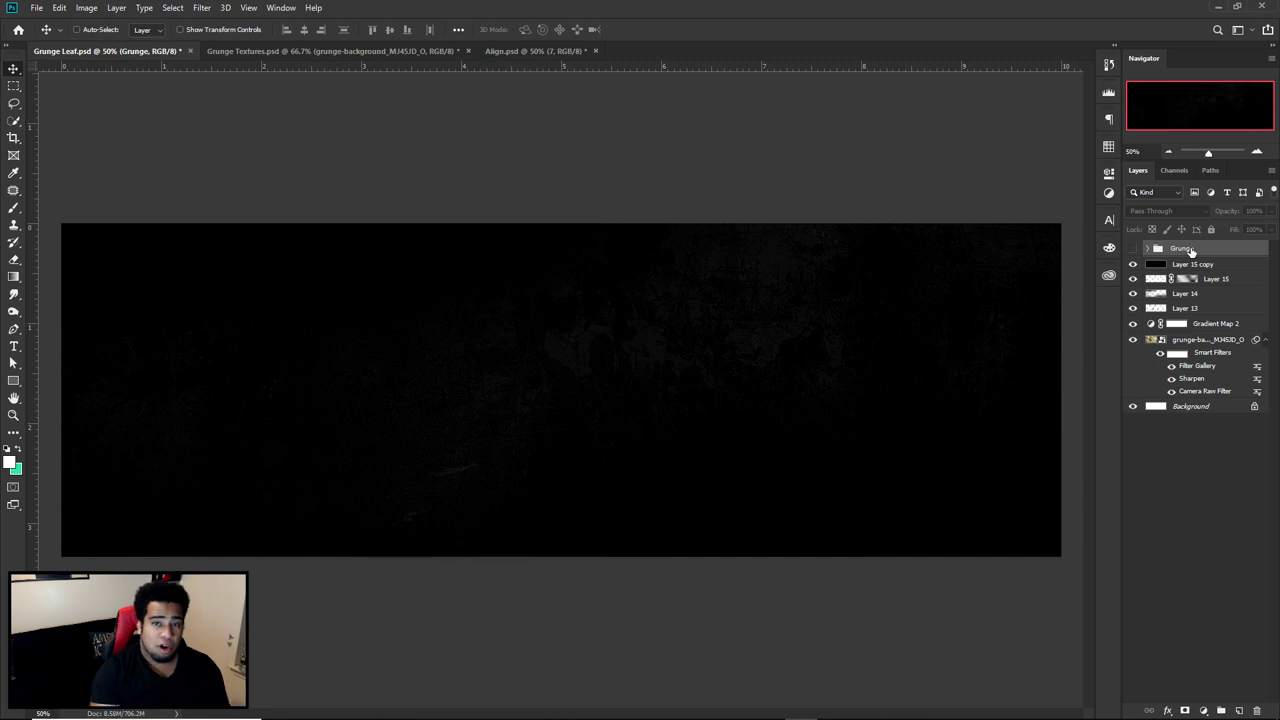
pyautogui.rightClick(1196, 262)
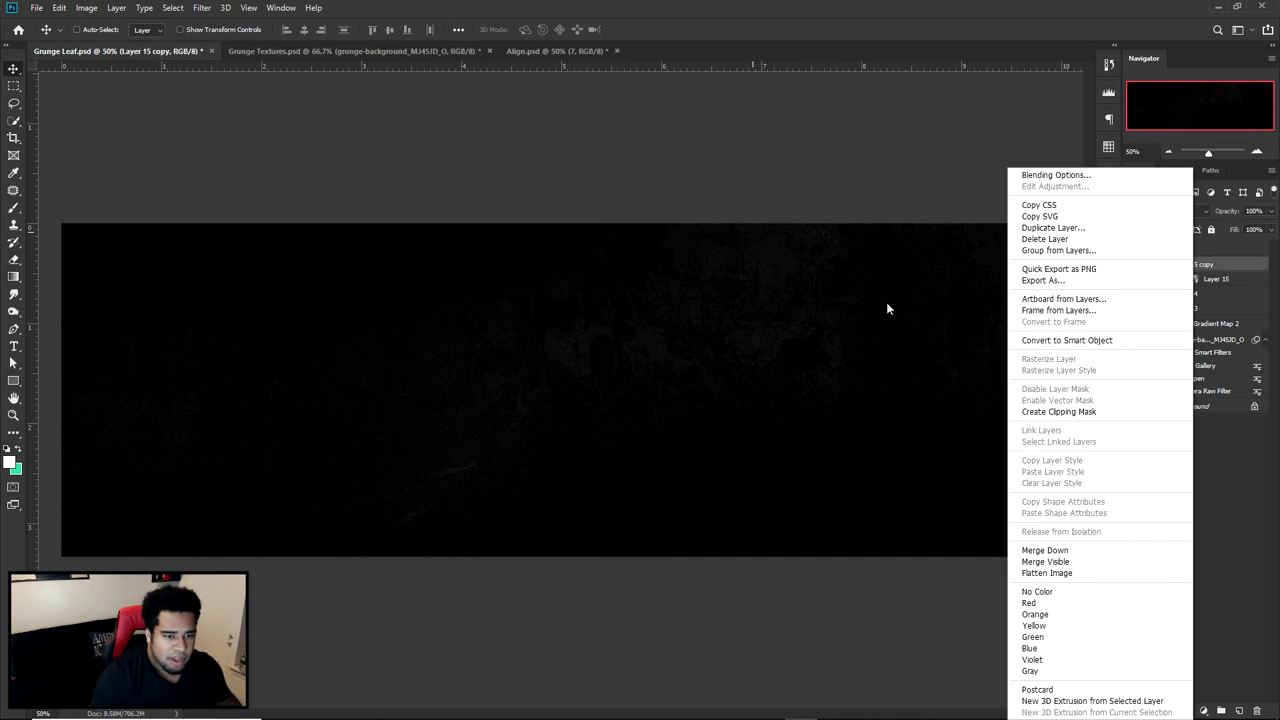
pyautogui.click(1090, 339)
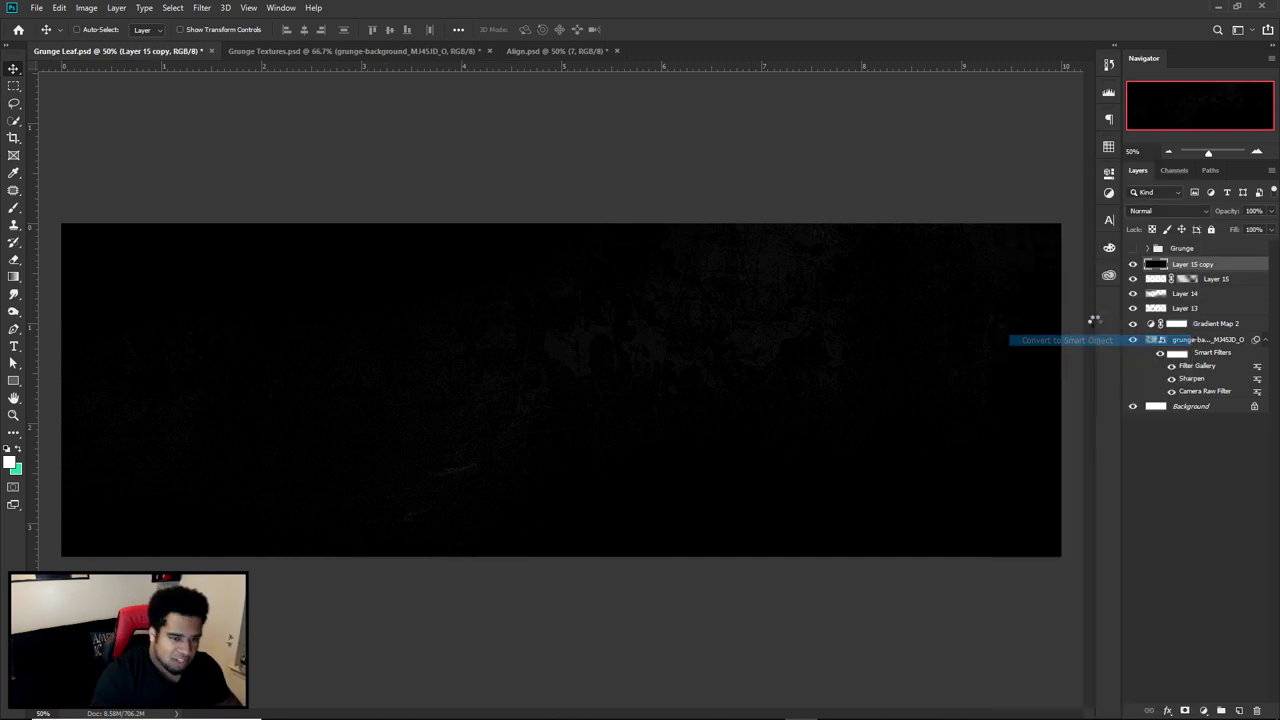
# Apply a Camera Raw Filter with Clarity +100 to the merged copy, inspecting the texture up close and in a before/after comparison
pyautogui.click(202, 8)
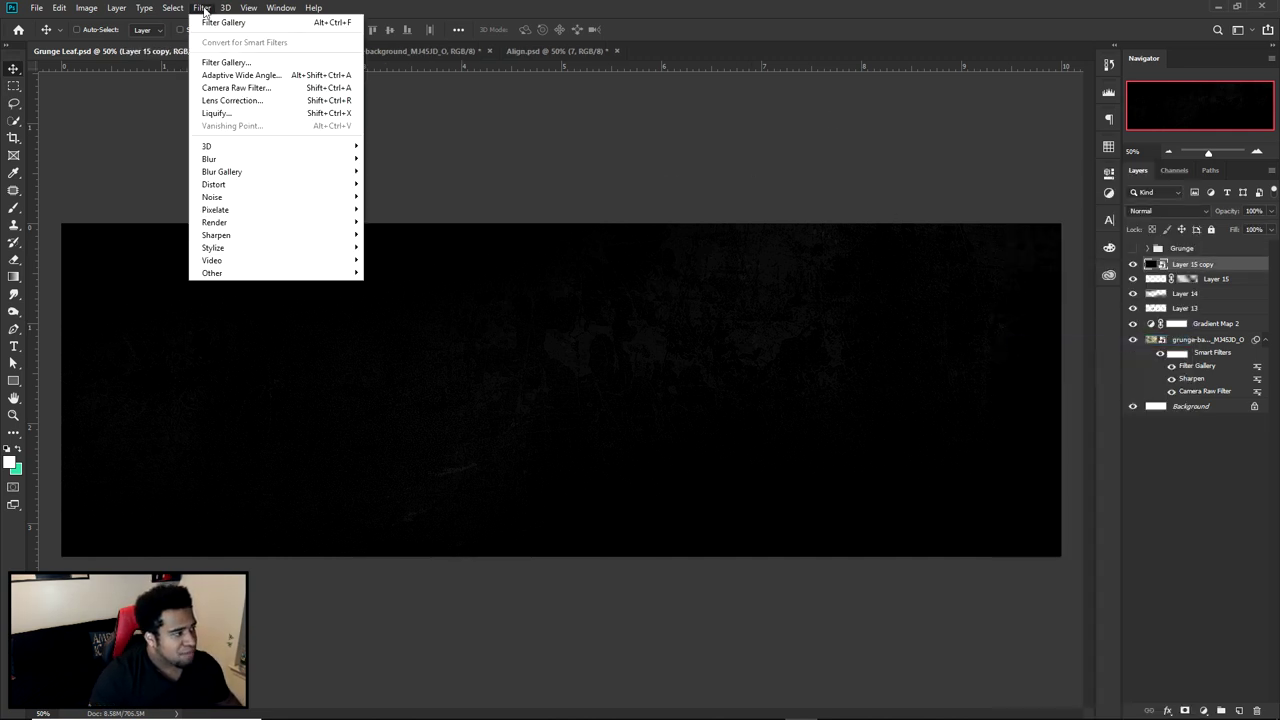
pyautogui.click(286, 88)
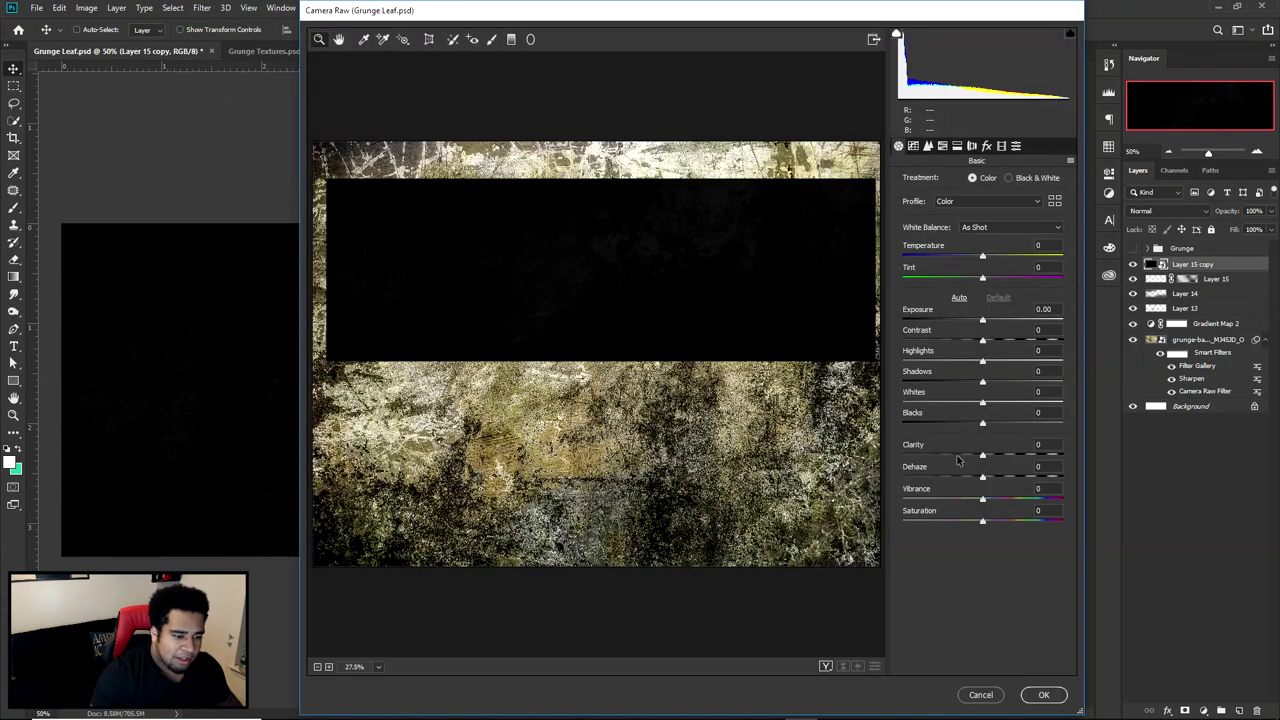
pyautogui.moveTo(989, 457); pyautogui.dragTo(1062, 455)
pyautogui.click(603, 271)
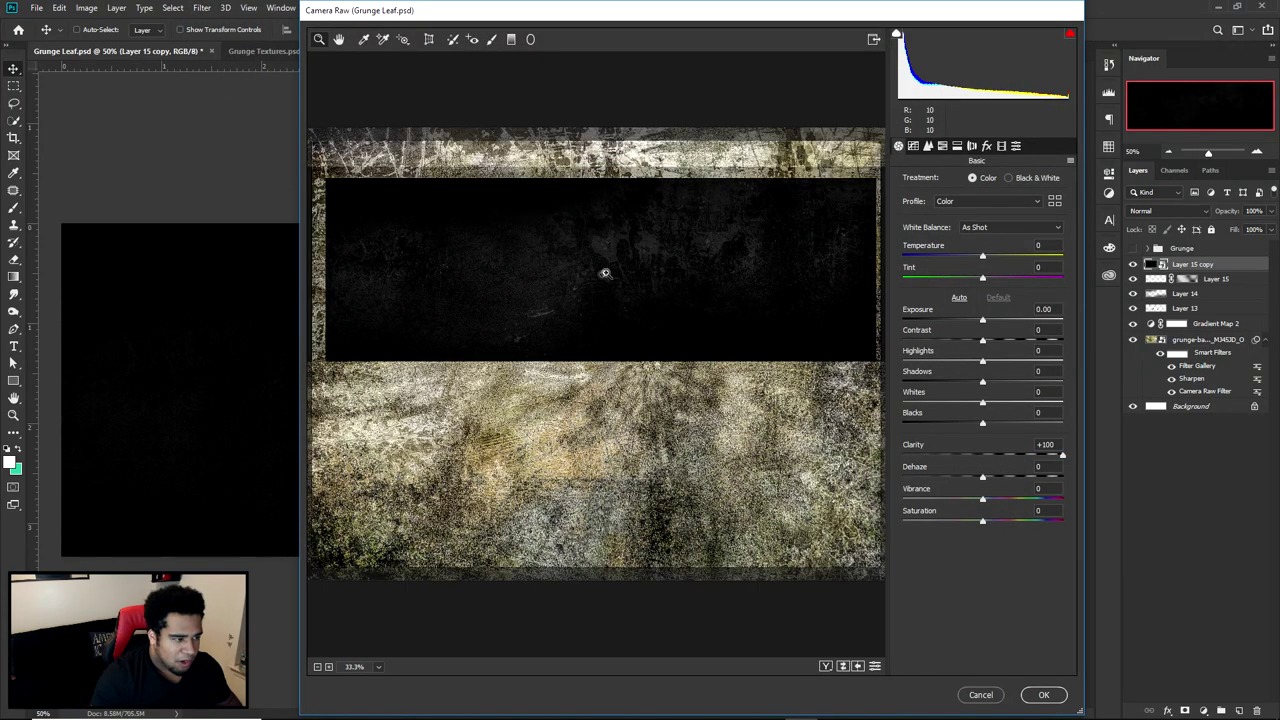
pyautogui.click(532, 281)
pyautogui.moveTo(642, 336); pyautogui.dragTo(658, 350)
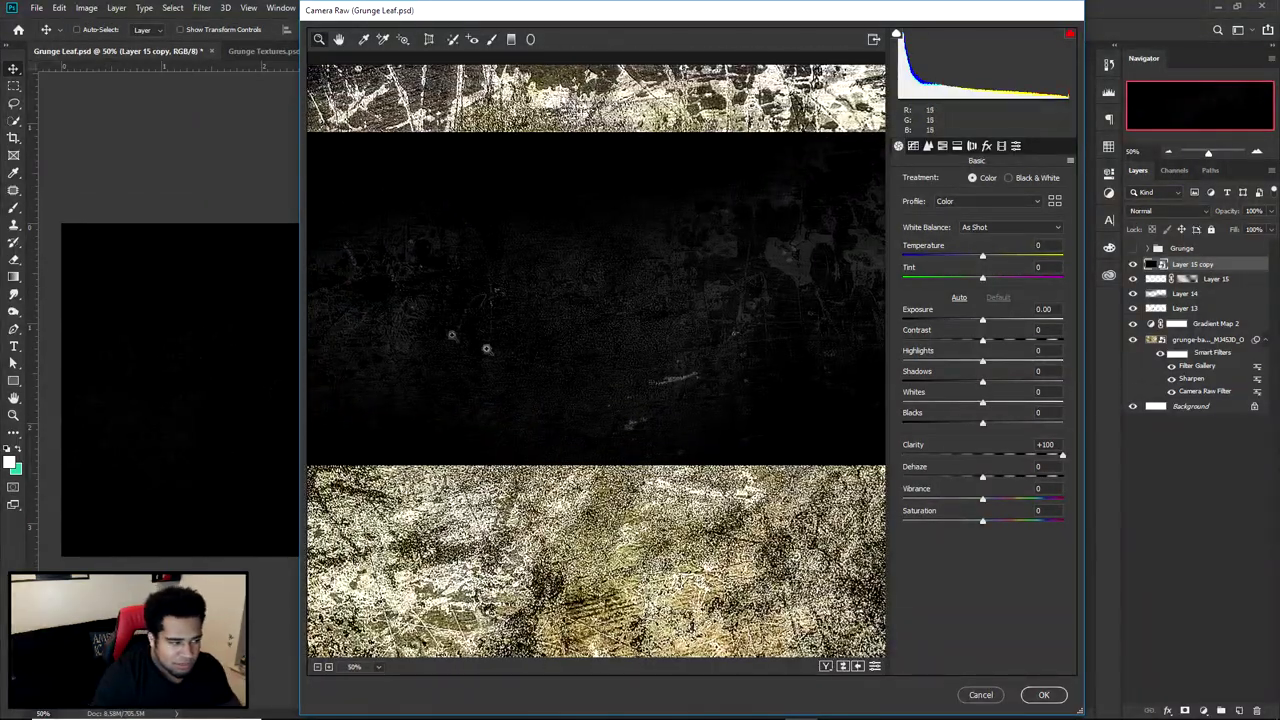
pyautogui.moveTo(714, 403); pyautogui.dragTo(429, 385)
pyautogui.moveTo(708, 249); pyautogui.dragTo(590, 245)
pyautogui.click(671, 256)
pyautogui.moveTo(582, 374); pyautogui.dragTo(629, 381)
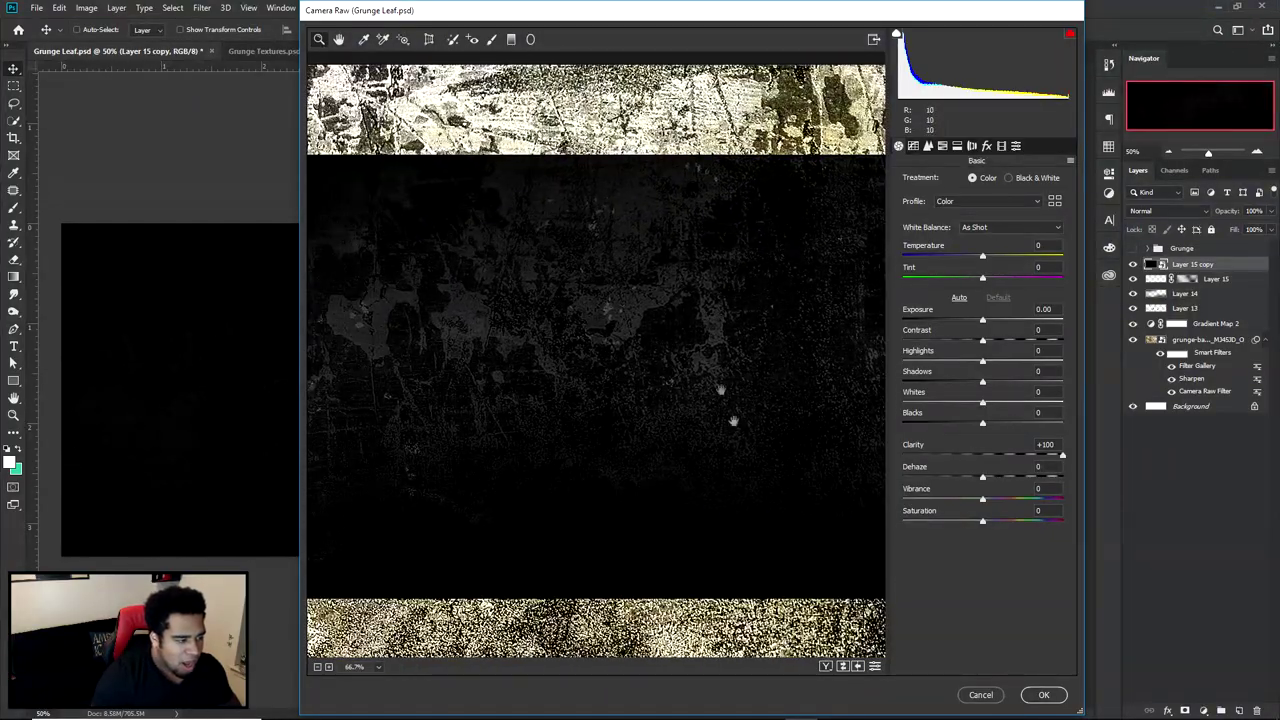
pyautogui.click(826, 666)
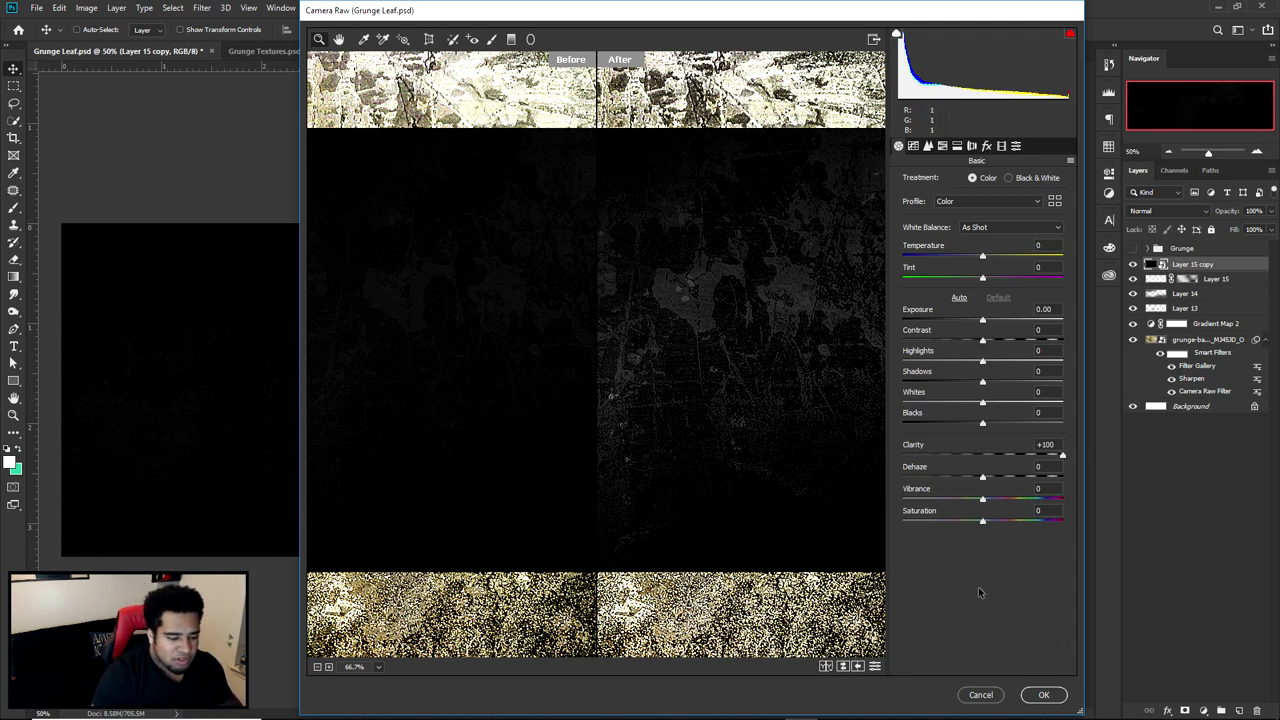
pyautogui.click(1045, 694)
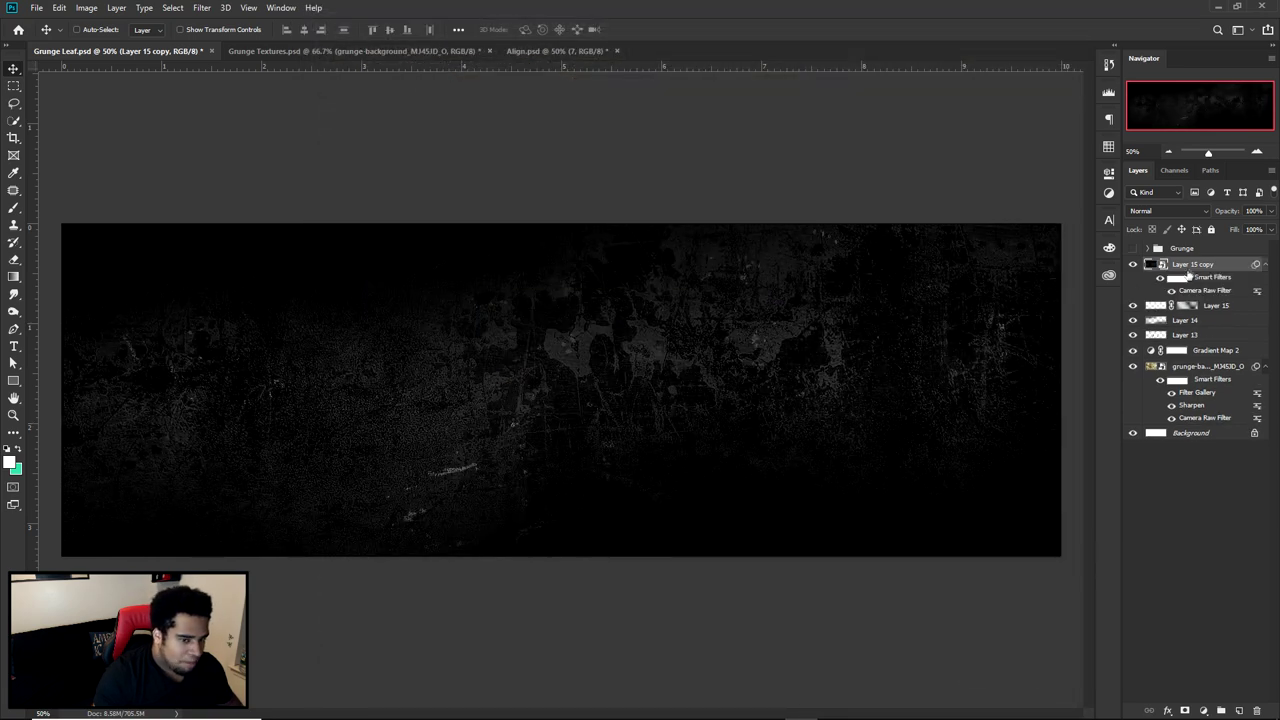
# Add a layer mask to the filtered copy and prepare a soft round brush with black as the foreground color
pyautogui.click(1184, 711)
pyautogui.press('b')
pyautogui.rightClick(591, 338)
pyautogui.scroll(5, 700, 550)
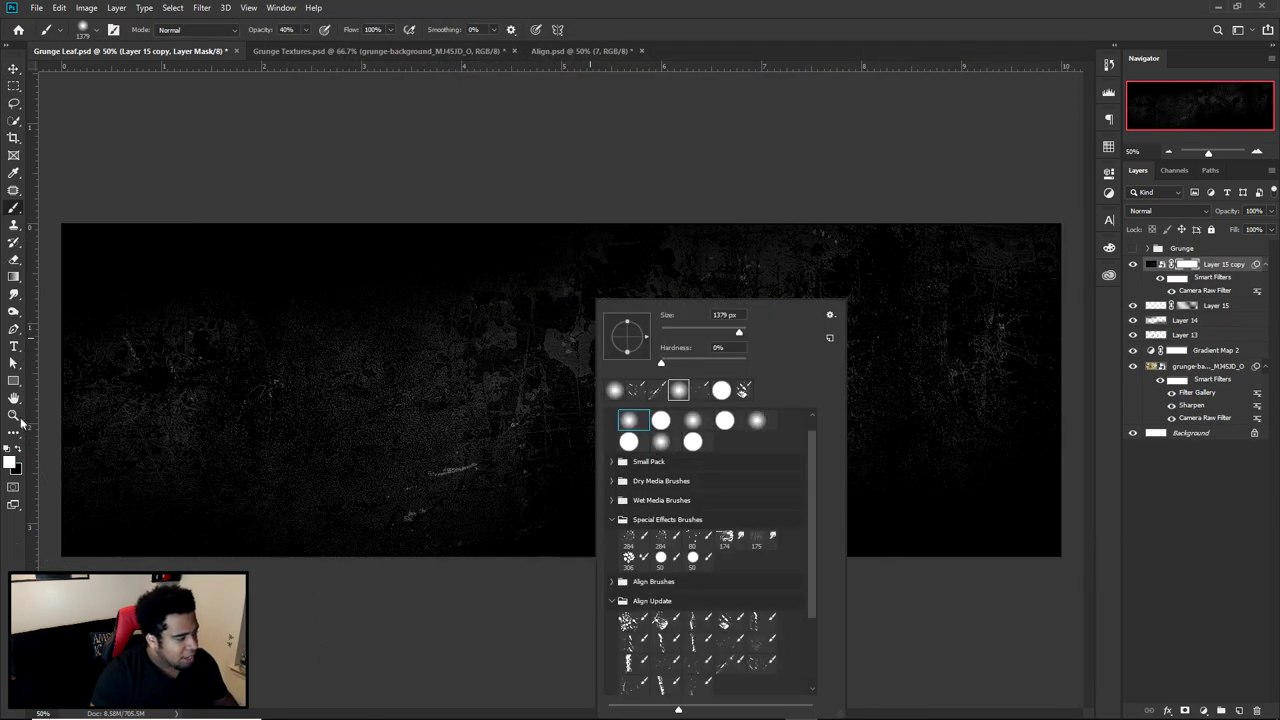
pyautogui.click(19, 448)
pyautogui.click(19, 448)
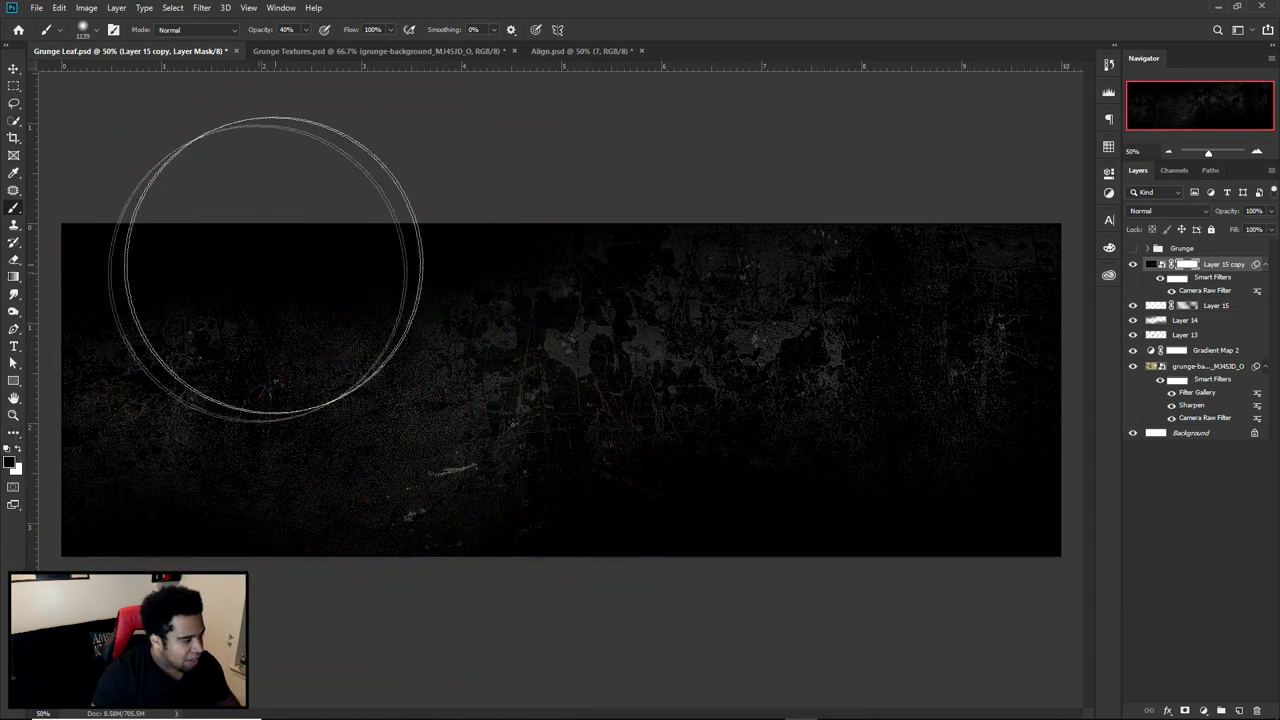
# Raise the brush opacity to 100%, mask out the sharpened texture around the banner's middle with black, and compare with the layer hidden
pyautogui.click(320, 300)
pyautogui.click(306, 30)
pyautogui.moveTo(305, 45); pyautogui.dragTo(345, 45)
pyautogui.moveTo(291, 150); pyautogui.dragTo(230, 170)
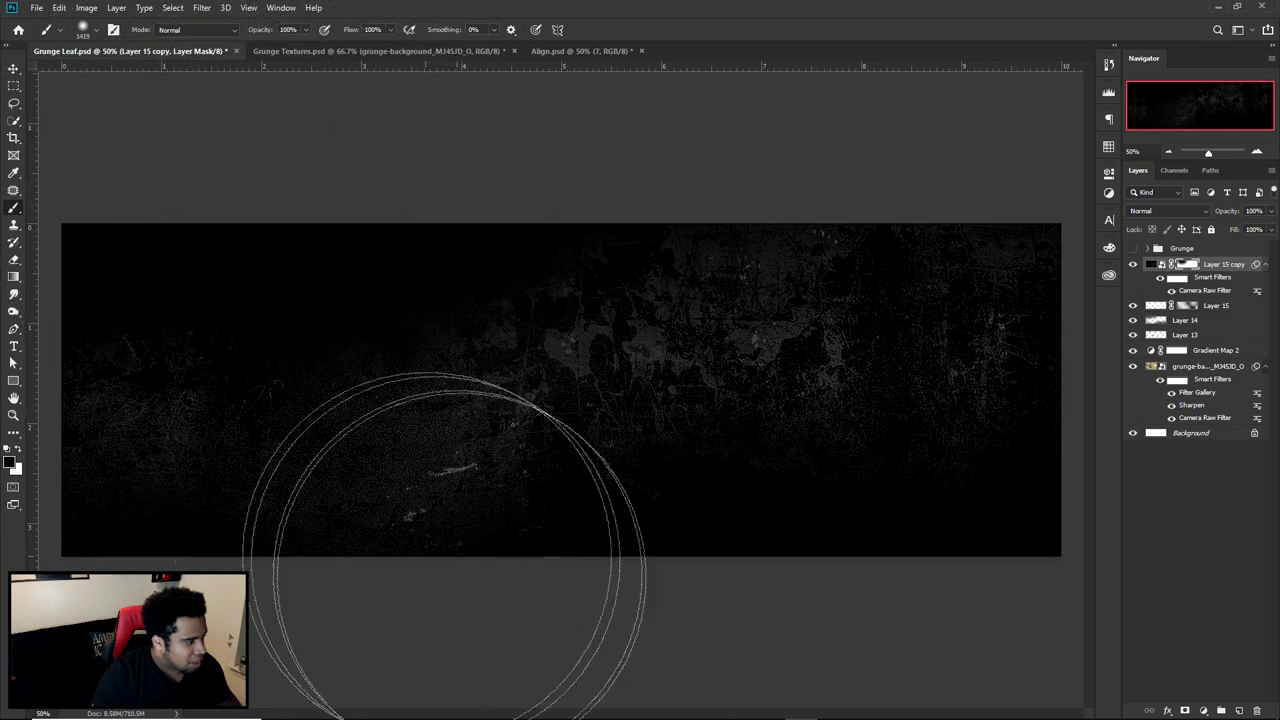
pyautogui.moveTo(455, 562)
pyautogui.mouseDown()
pyautogui.moveTo(486, 591)
pyautogui.moveTo(236, 632)
pyautogui.mouseUp()
pyautogui.moveTo(740, 300)
pyautogui.mouseDown()
pyautogui.moveTo(733, 210)
pyautogui.moveTo(757, 175)
pyautogui.moveTo(777, 212)
pyautogui.mouseUp()
pyautogui.press('v')
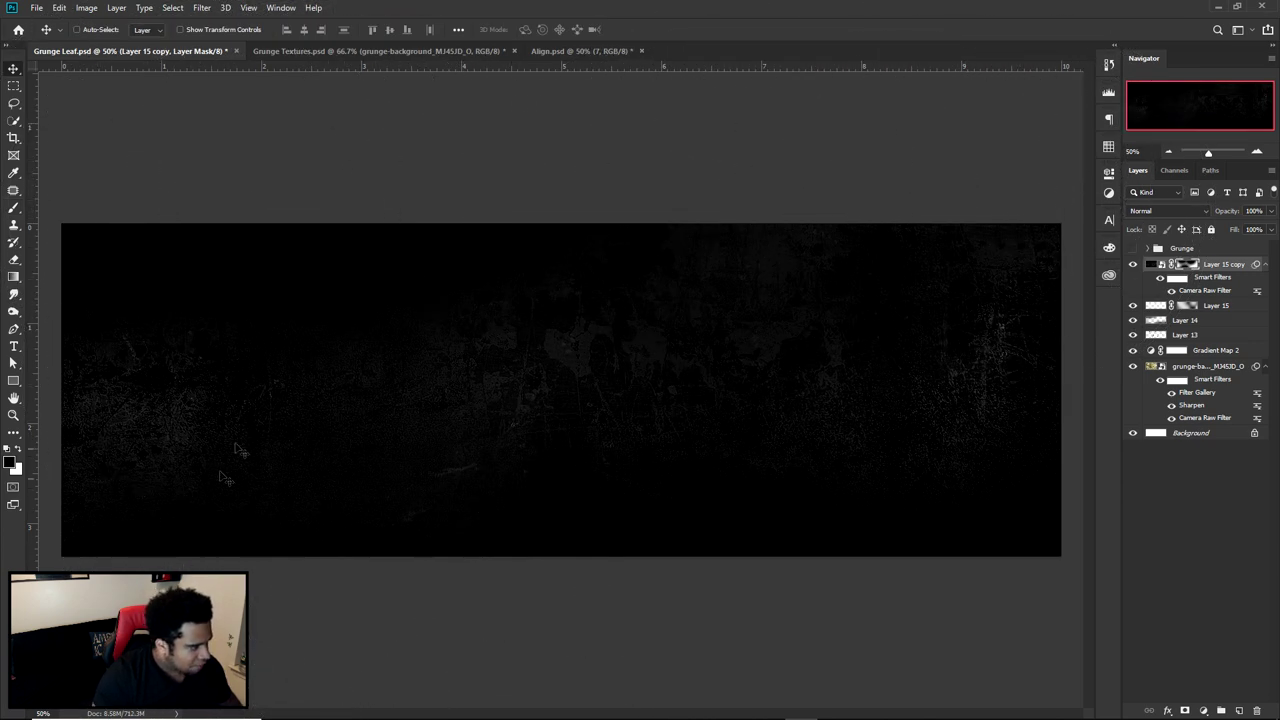
pyautogui.click(1131, 266)
pyautogui.click(1131, 266)
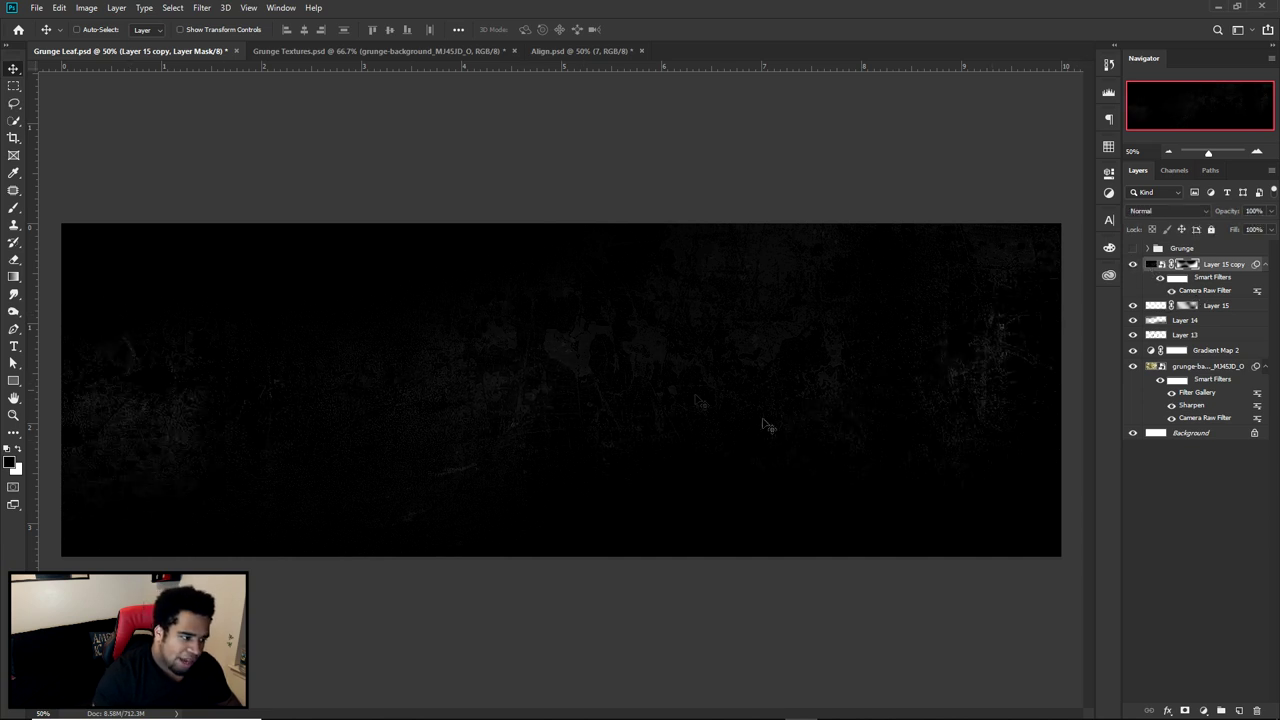
# Refine the filtered copy's mask on the banner's left side and middle with a soft brush, and compare with the layer hidden
pyautogui.click(1151, 264)
pyautogui.press('b')
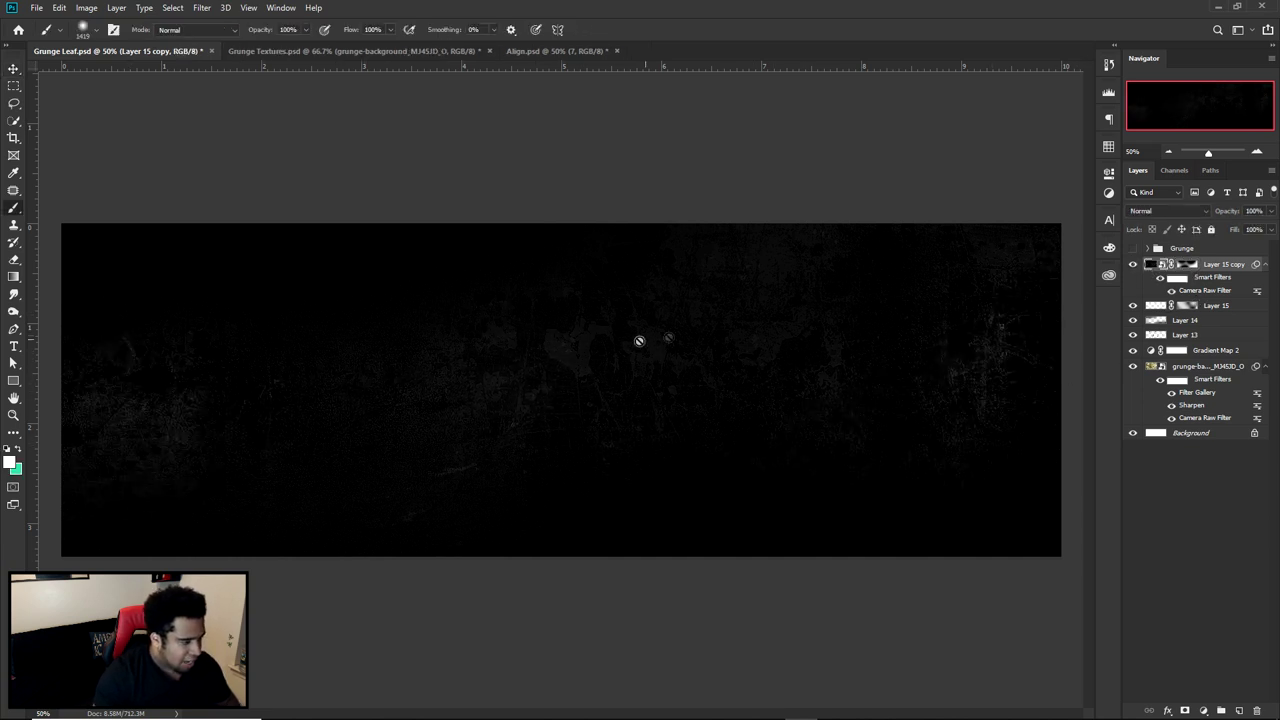
pyautogui.click(1186, 265)
pyautogui.moveTo(180, 306); pyautogui.dragTo(186, 397)
pyautogui.click(19, 450)
pyautogui.moveTo(257, 615)
pyautogui.mouseDown()
pyautogui.moveTo(234, 640)
pyautogui.moveTo(157, 620)
pyautogui.mouseUp()
pyautogui.moveTo(640, 320); pyautogui.dragTo(611, 320)
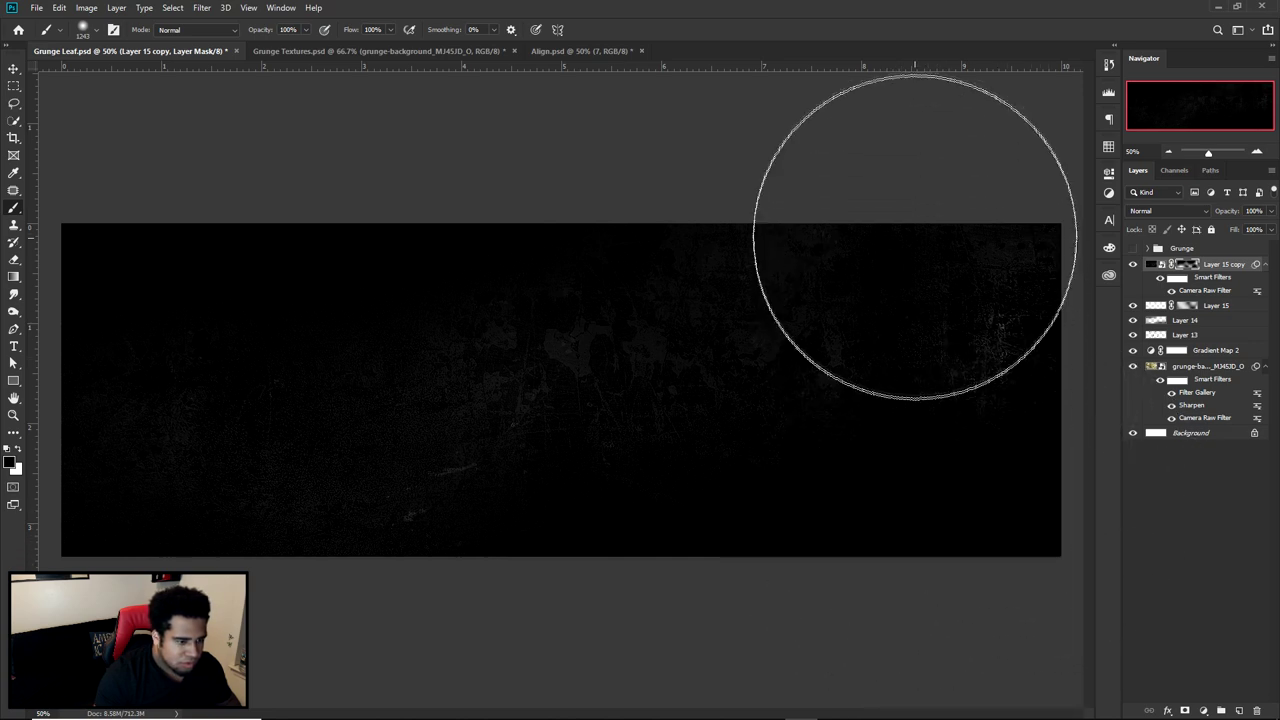
pyautogui.press('v')
pyautogui.click(1134, 266)
pyautogui.click(1134, 266)
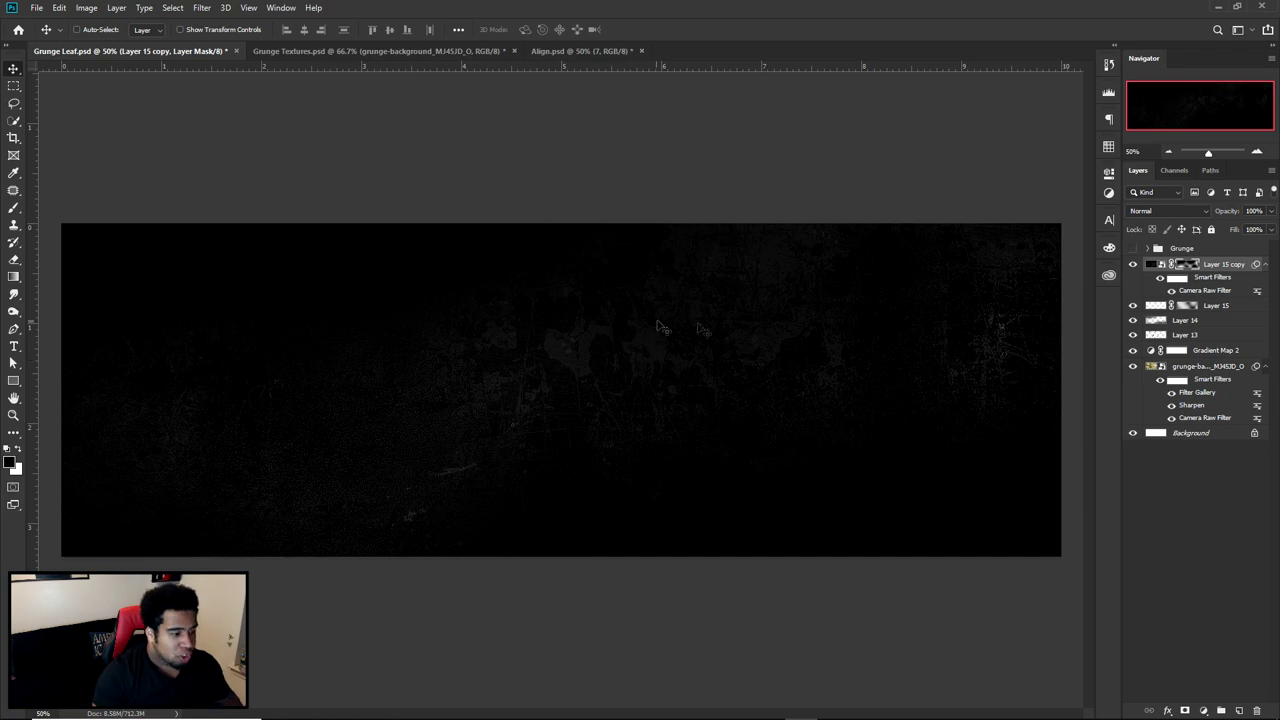
# Temporarily reveal the filtered texture in full and compare it with the finished artwork in the Grunge group
pyautogui.hotkey('ctrl', 'i')
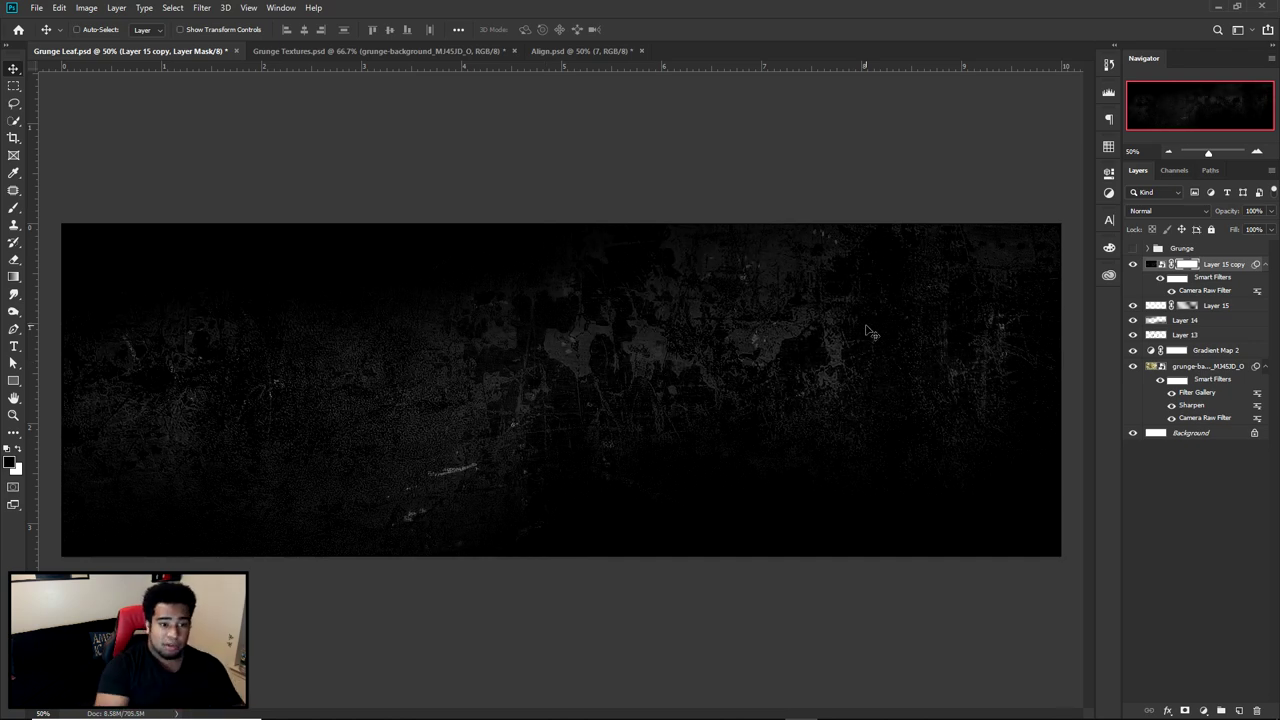
pyautogui.click(1133, 248)
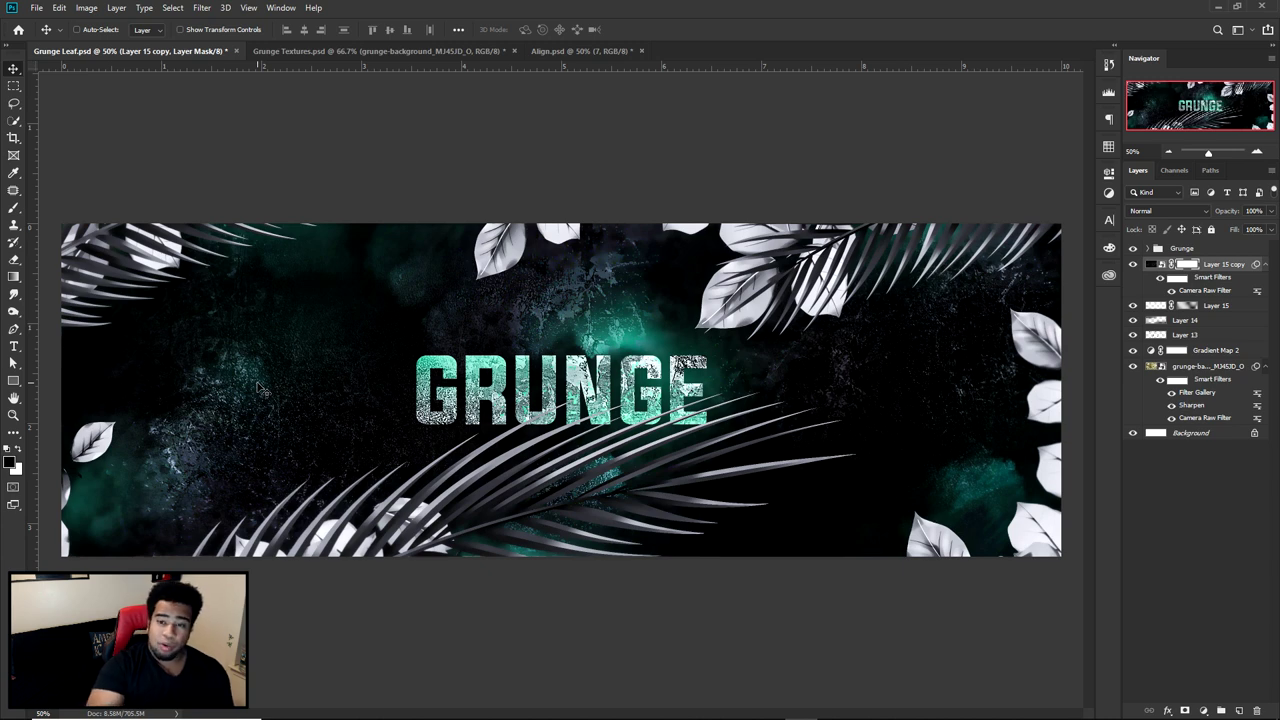
pyautogui.click(1135, 248)
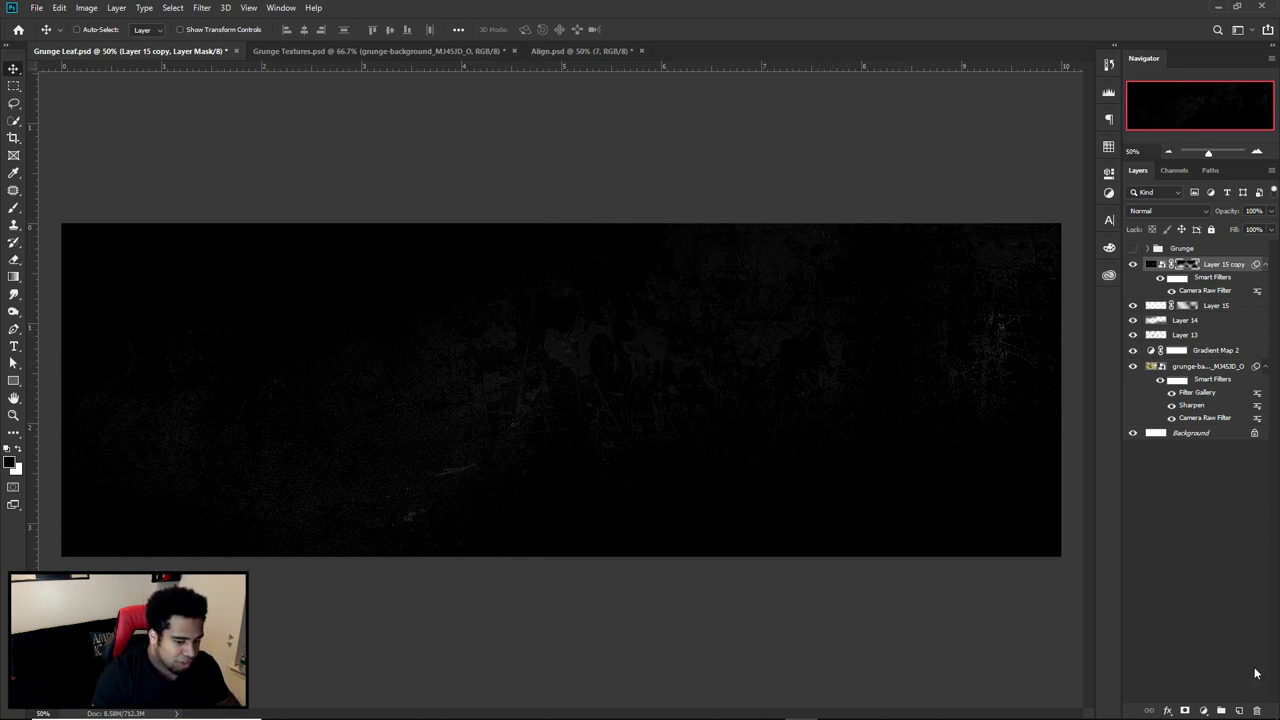
# Create a text layer in the middle of the banner with the title GRUNGE and select all of its text
pyautogui.click(1241, 711)
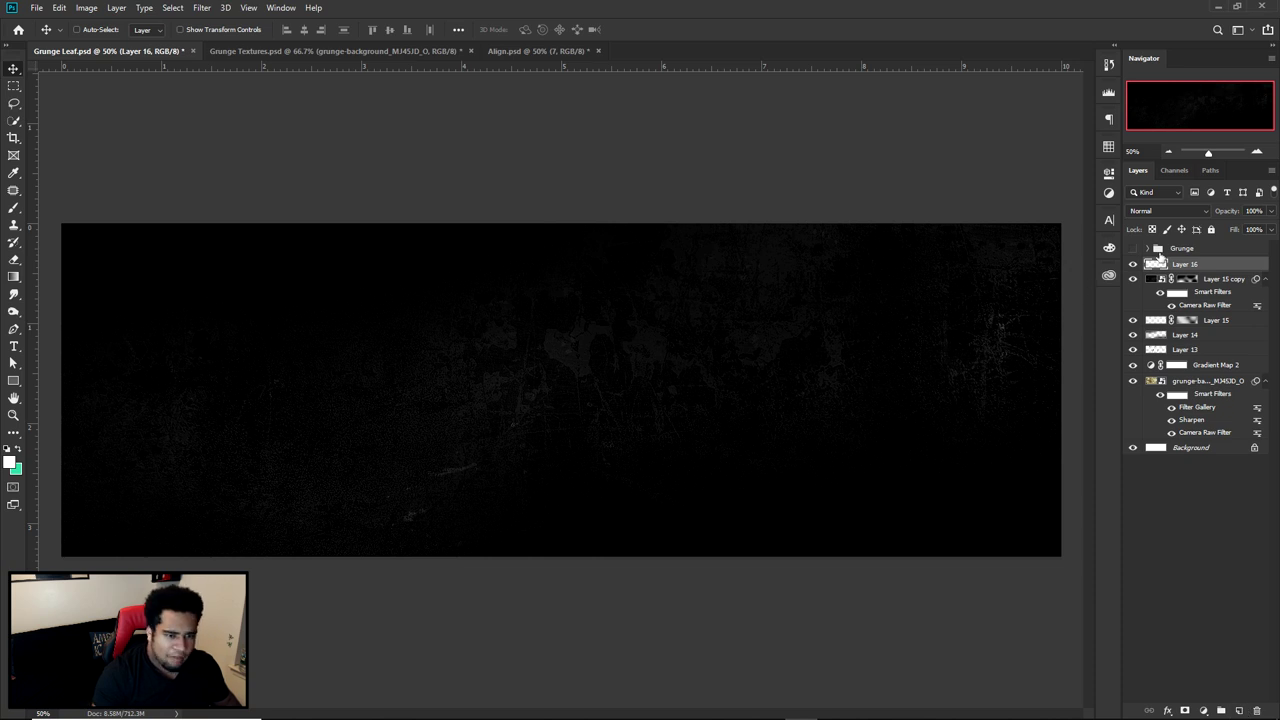
pyautogui.press('t')
pyautogui.click(543, 377)
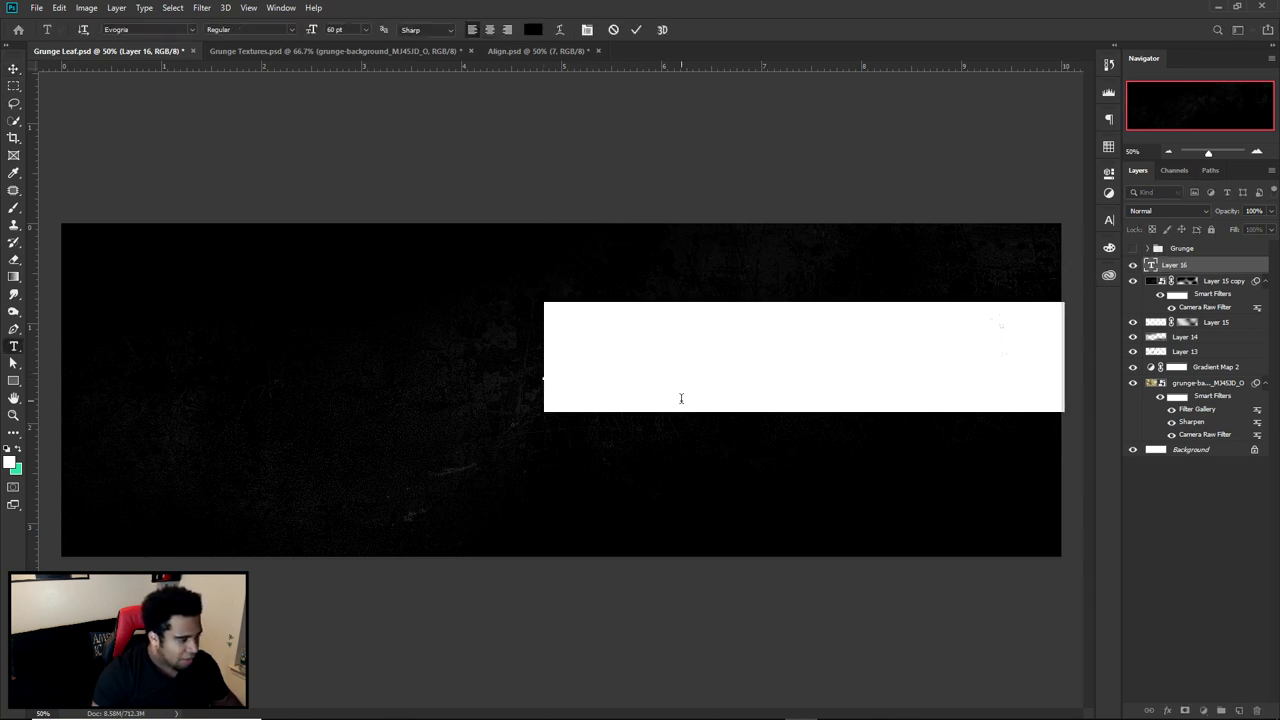
pyautogui.write('GRUNGE')
pyautogui.hotkey('ctrl', 'a')
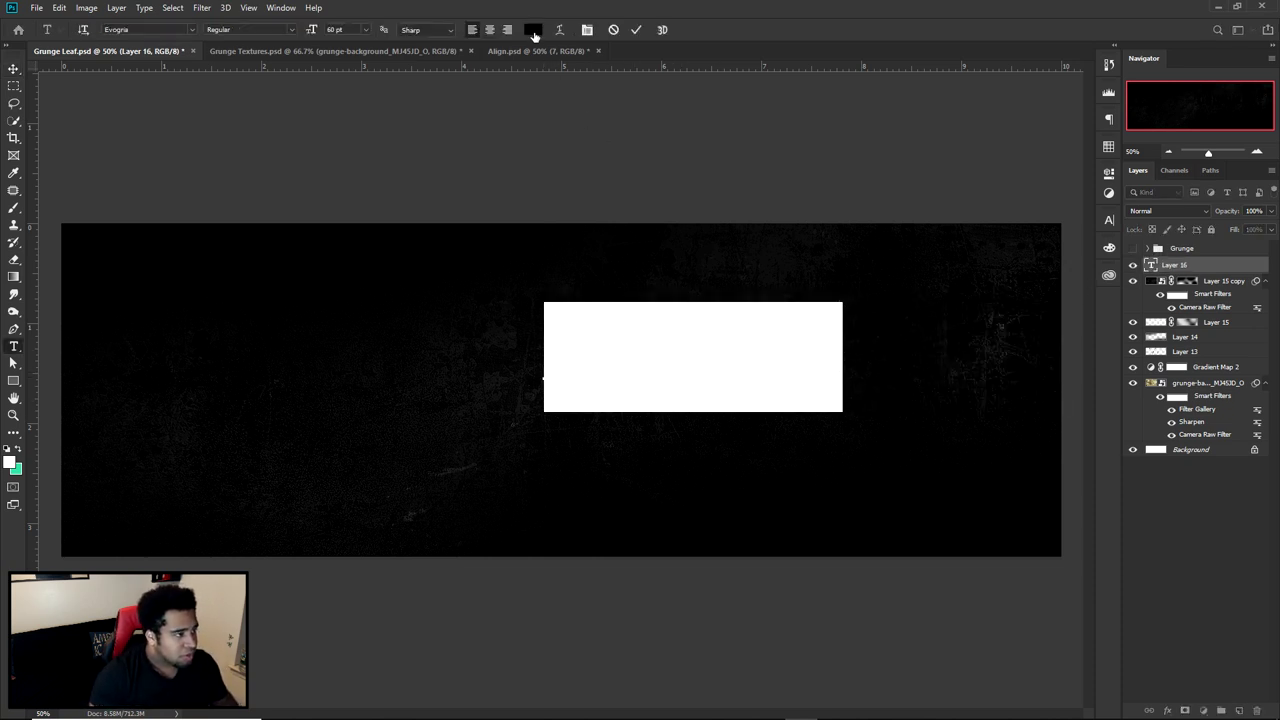
# Color the title text green #23be94 and move it to the center of the banner
pyautogui.click(534, 31)
pyautogui.click(16, 469)
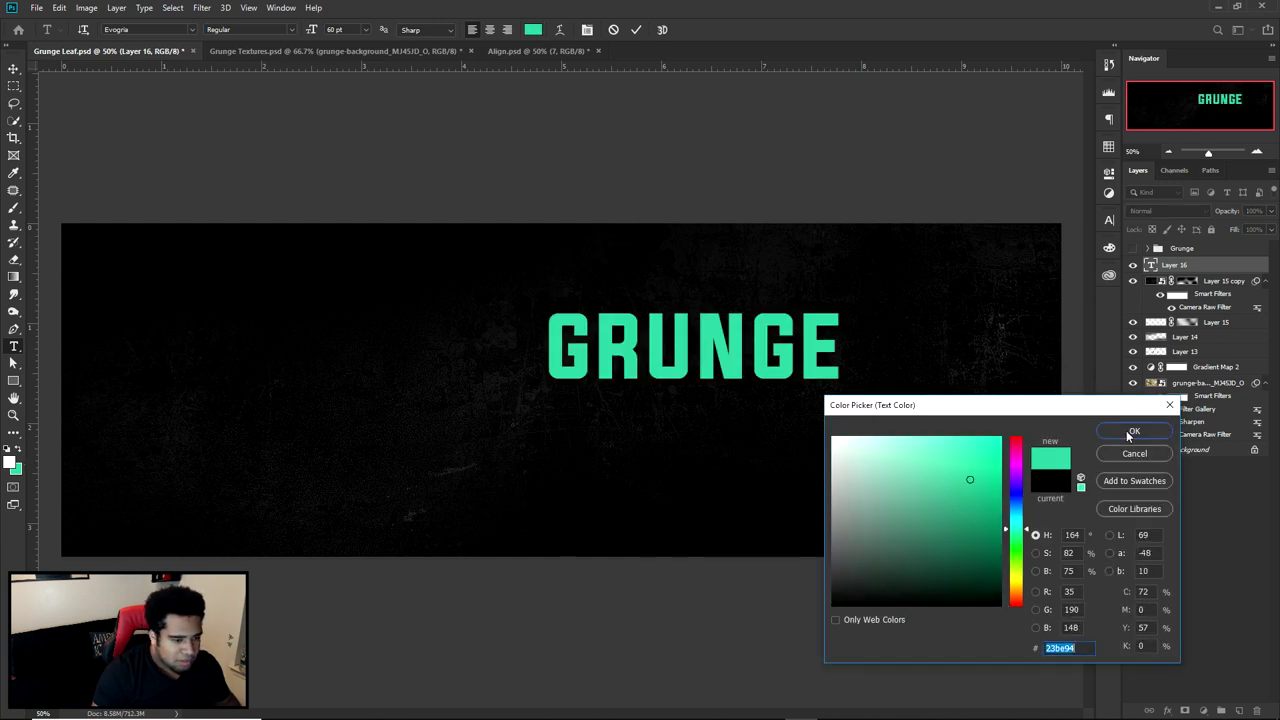
pyautogui.click(1130, 432)
pyautogui.click(636, 29)
pyautogui.press('v')
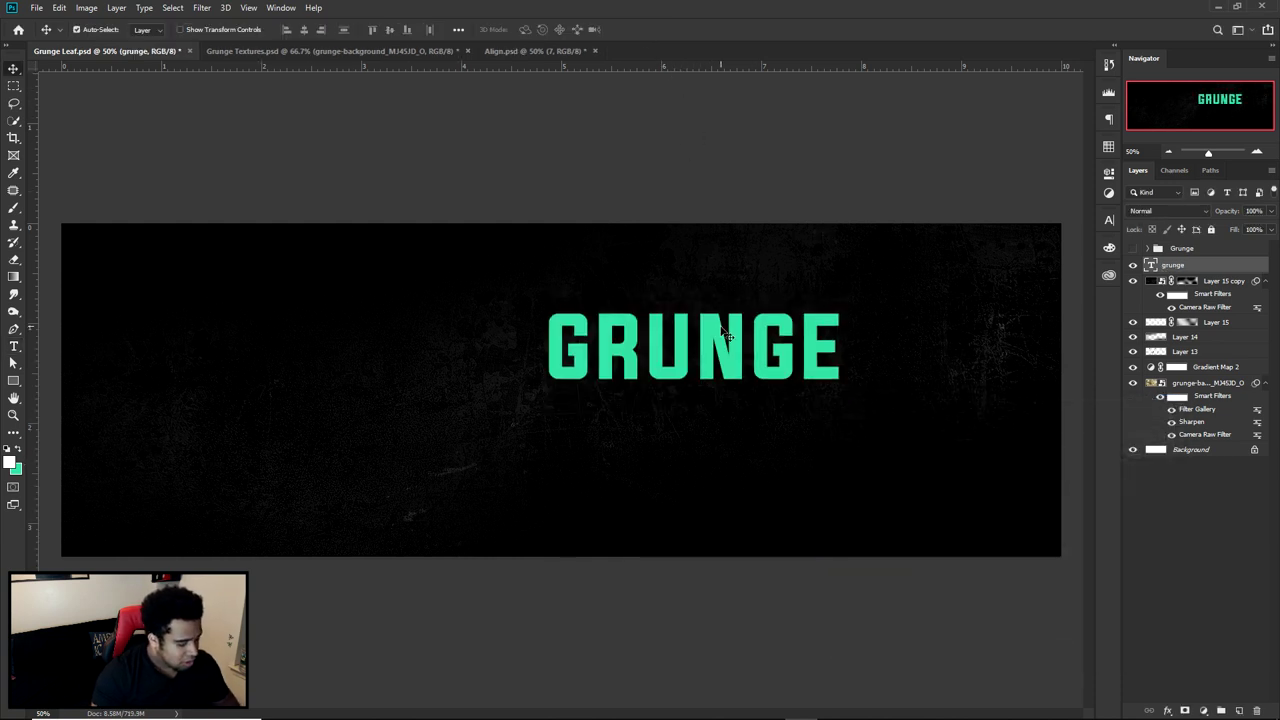
pyautogui.moveTo(757, 350); pyautogui.dragTo(628, 392)
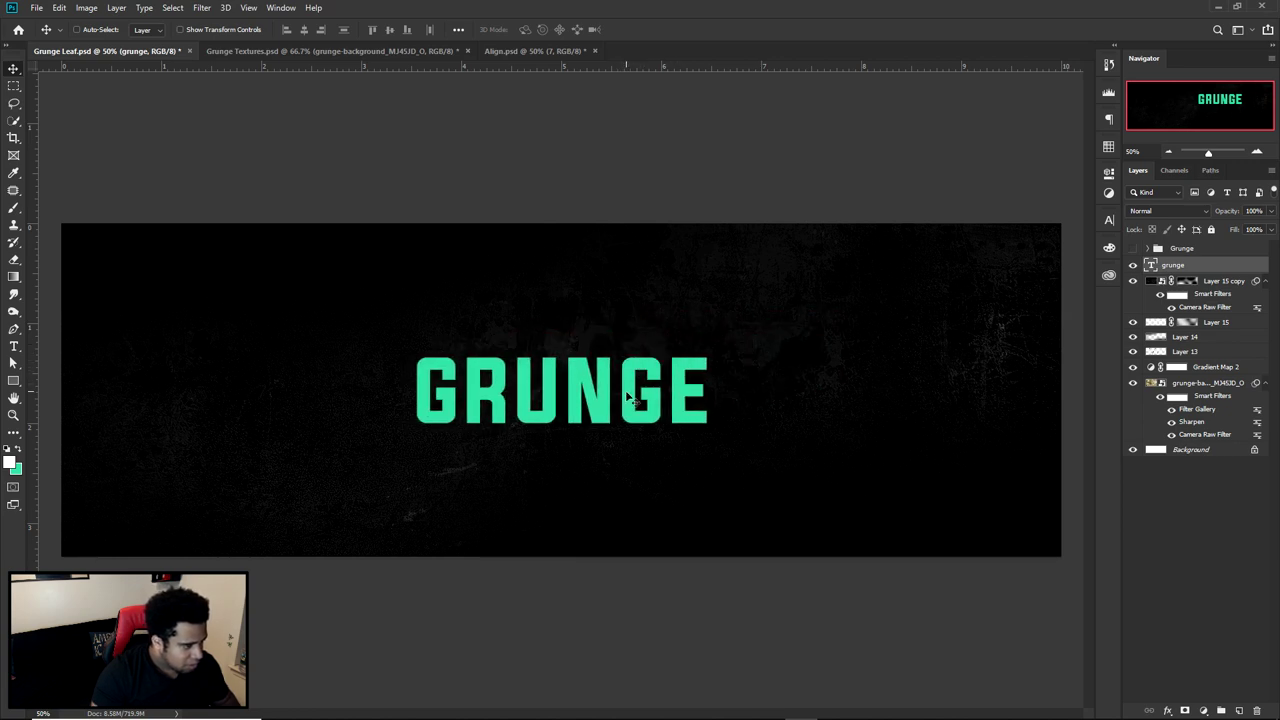
# Add an empty layer beneath the title and prepare the brush with green #23be94 as the foreground color
pyautogui.click(1220, 284)
pyautogui.click(1238, 710)
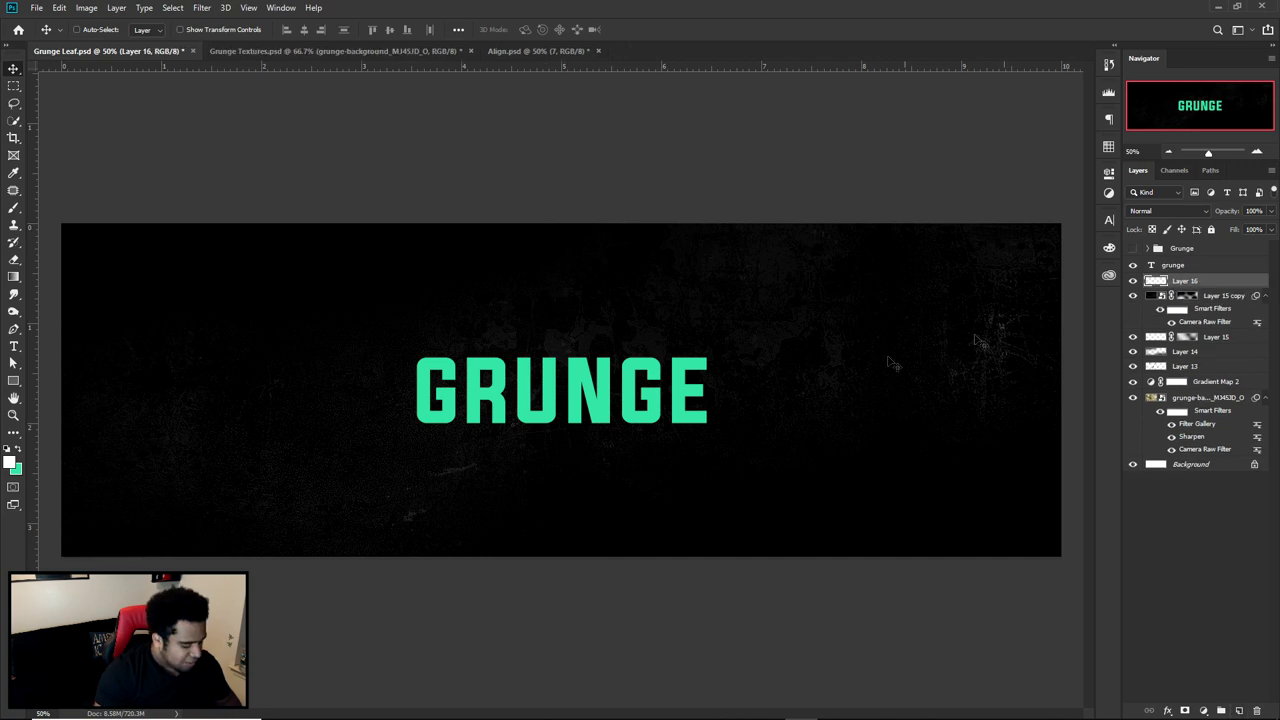
pyautogui.press('b')
pyautogui.click(19, 452)
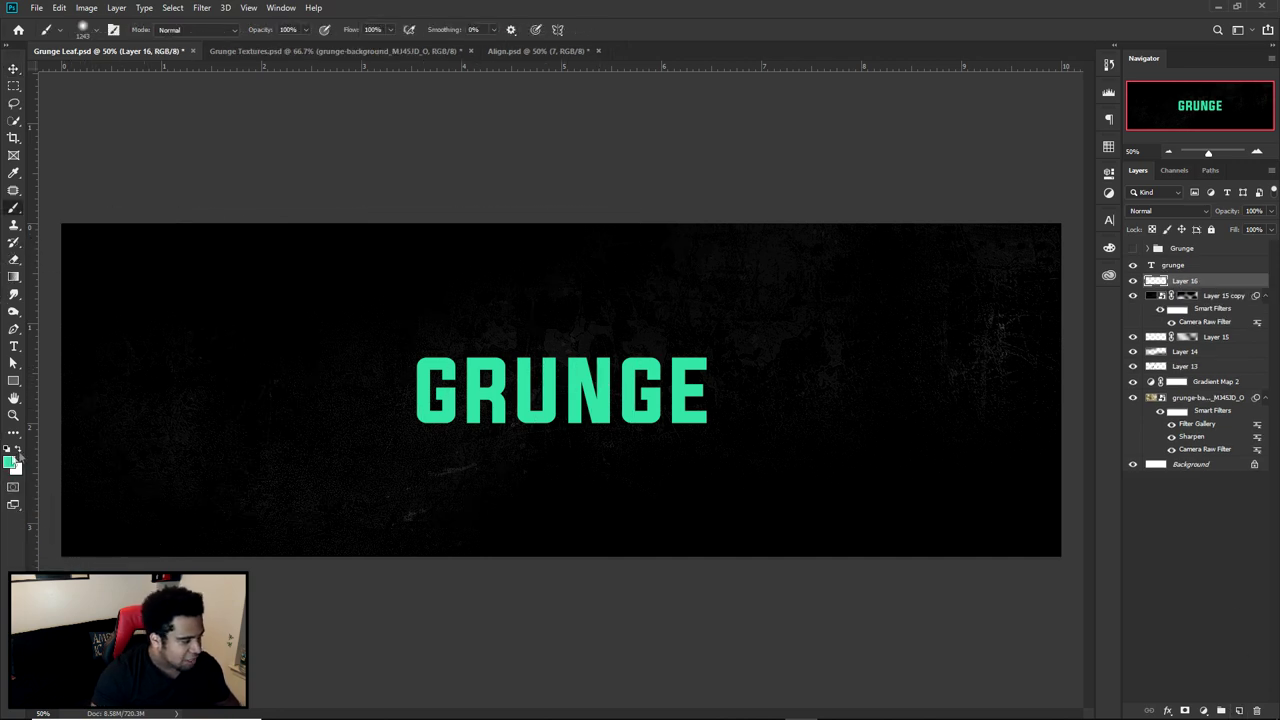
pyautogui.click(10, 462)
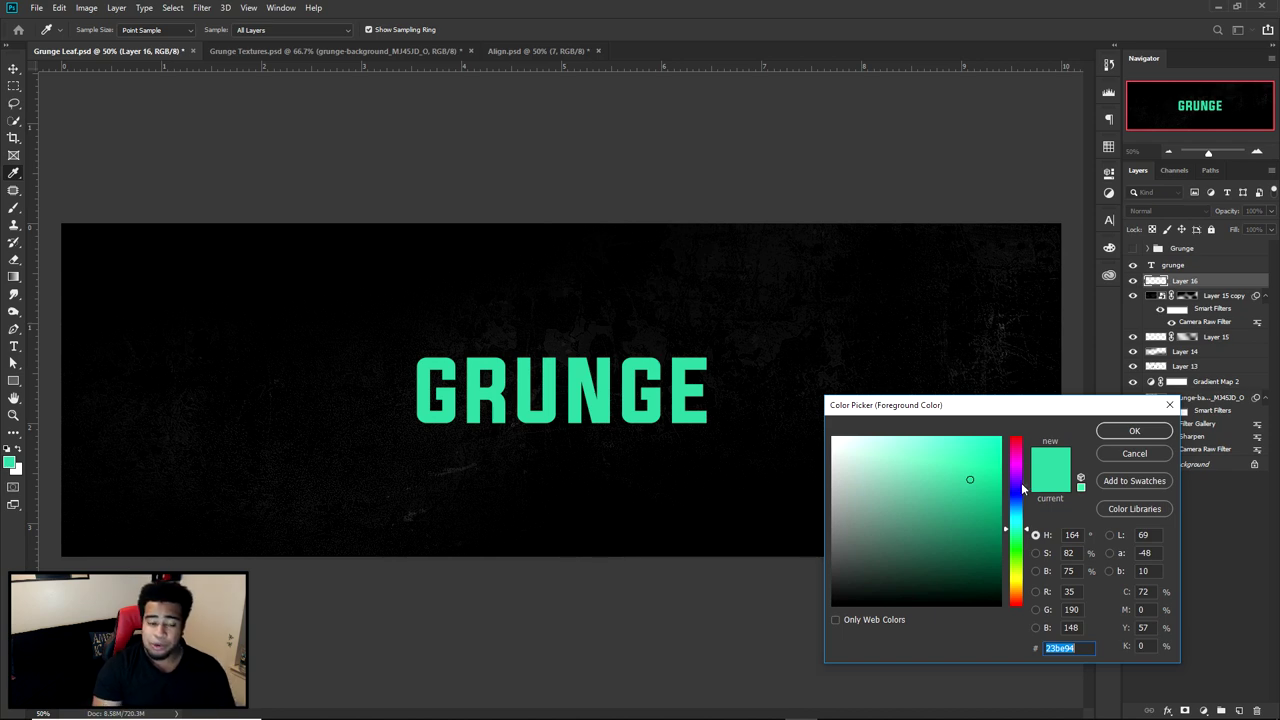
pyautogui.moveTo(1019, 455); pyautogui.dragTo(1016, 535)
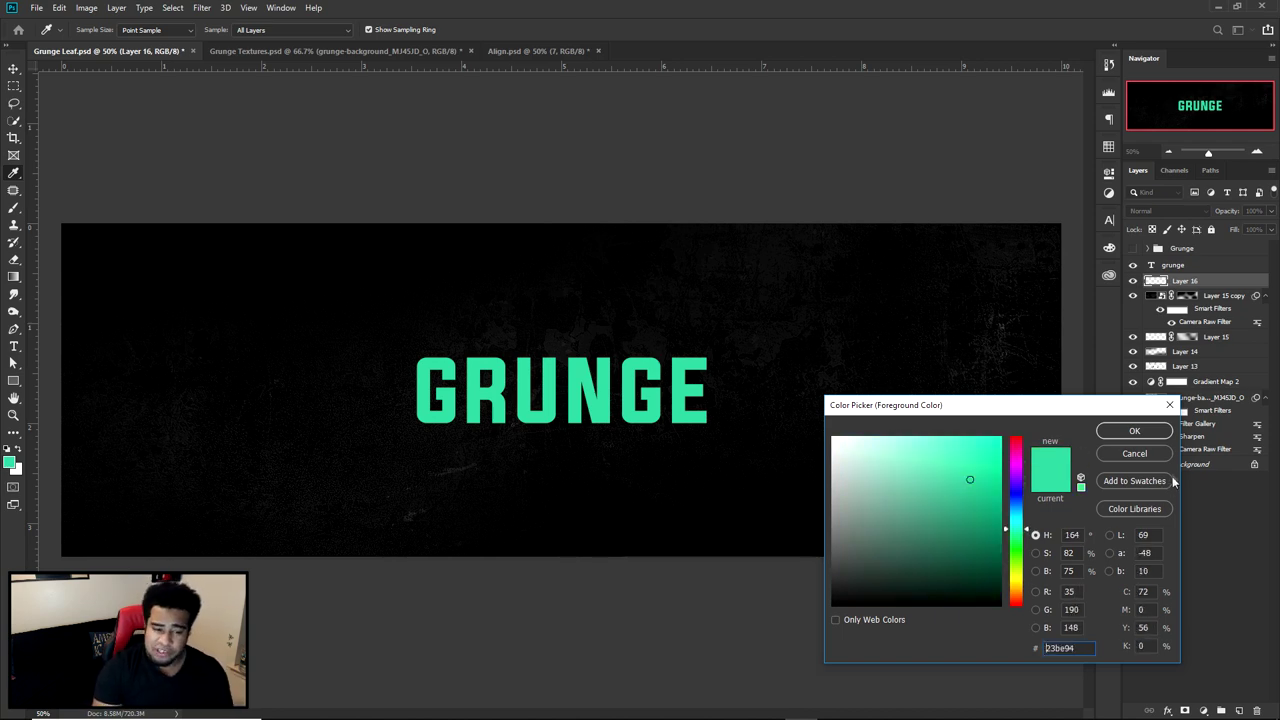
pyautogui.press('Return')
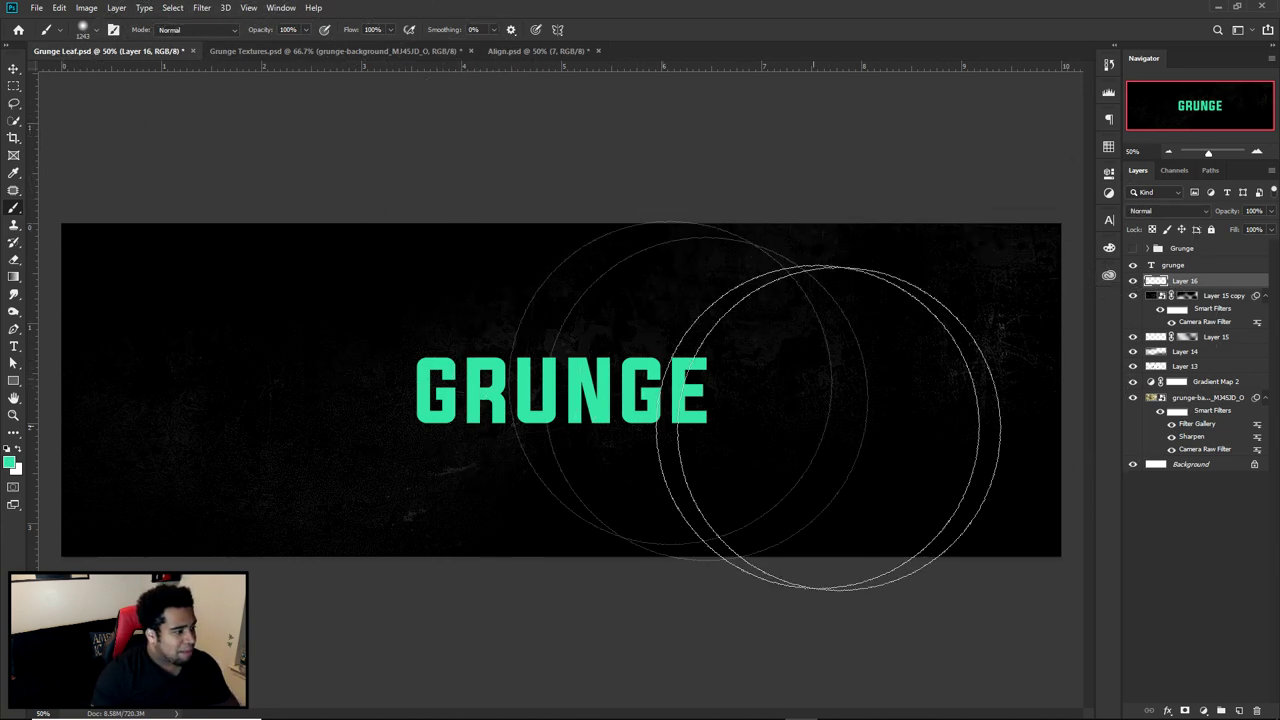
# Set the brush opacity to 20% and test green glows on the banner's lower right before and after, undoing both
pyautogui.click(905, 495)
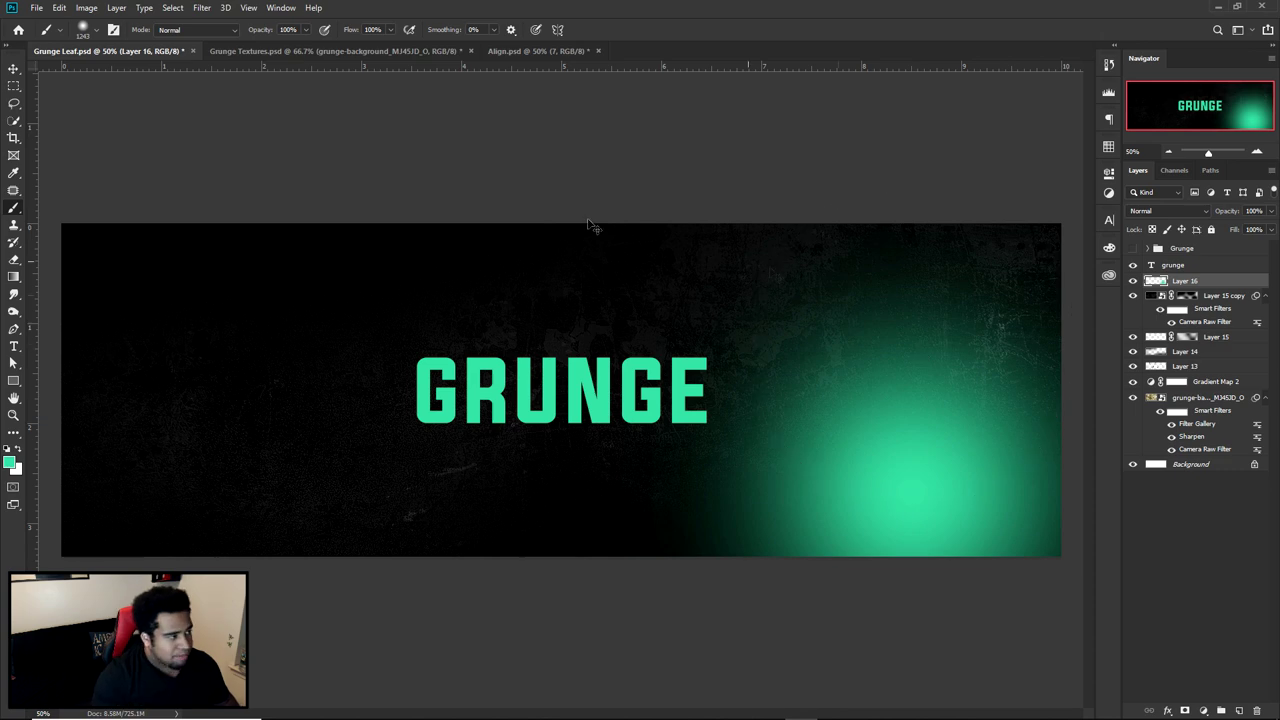
pyautogui.hotkey('ctrl', 'z')
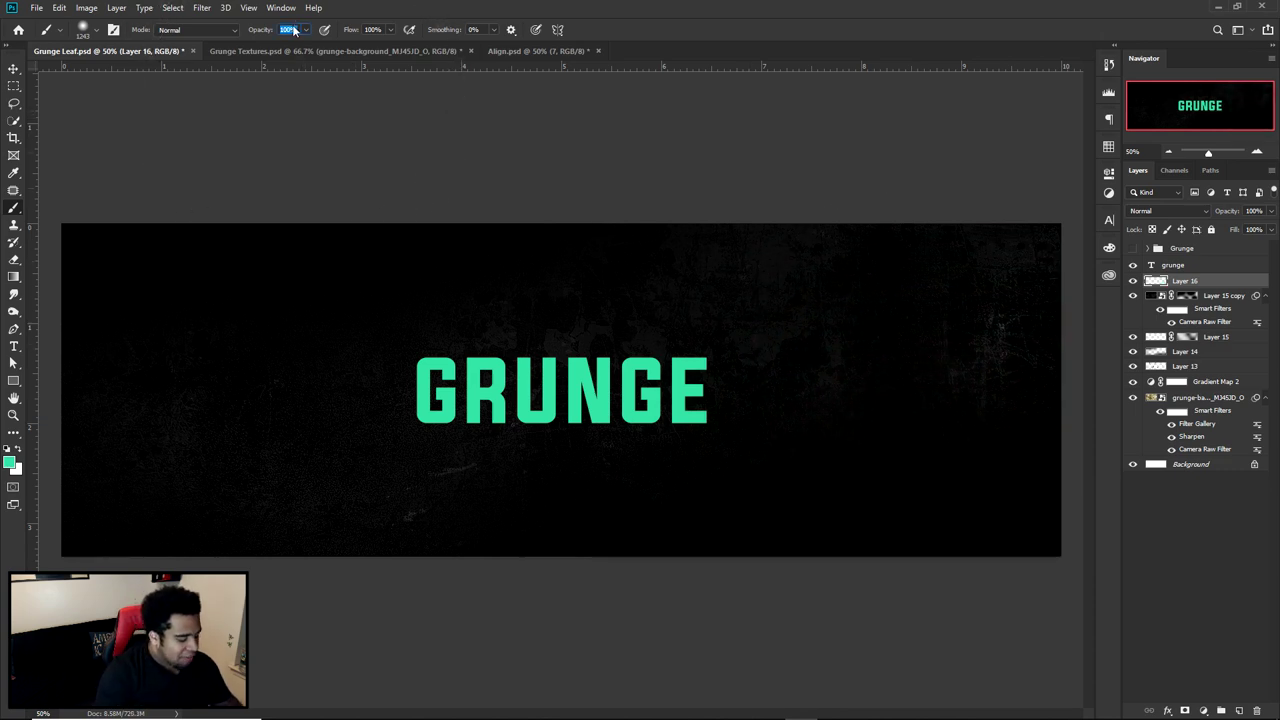
pyautogui.write('20')
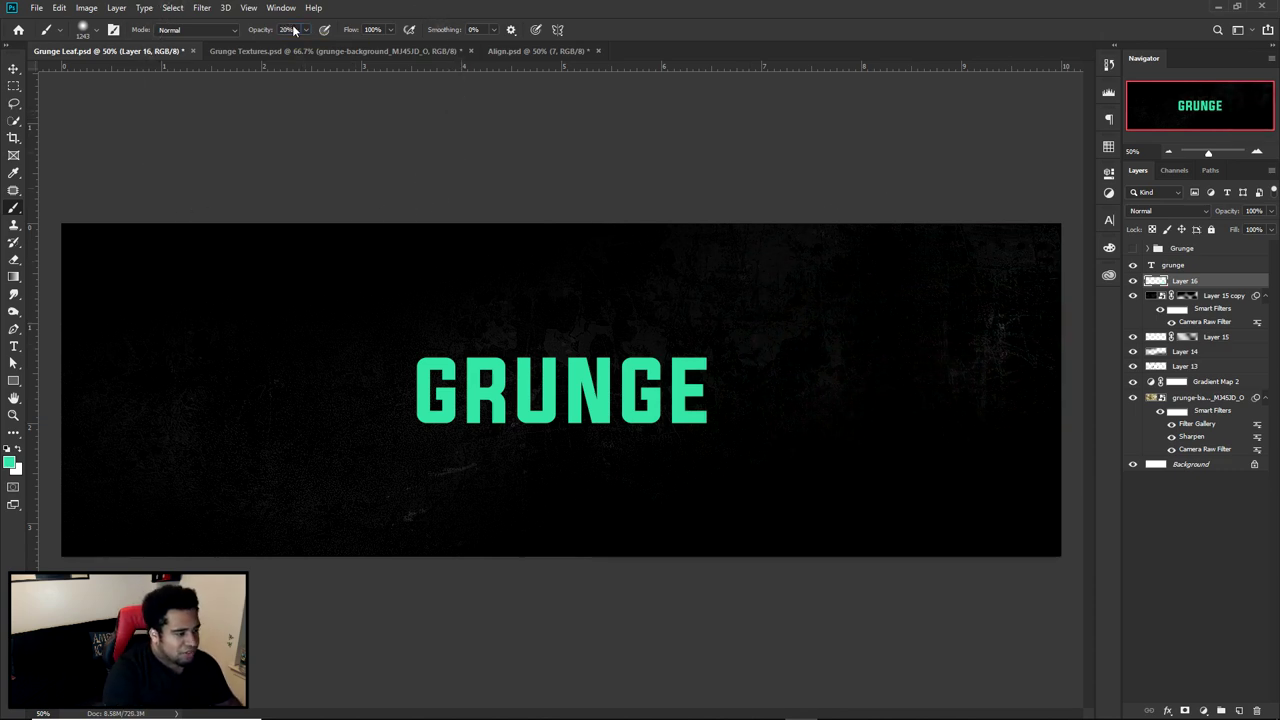
pyautogui.click(815, 470)
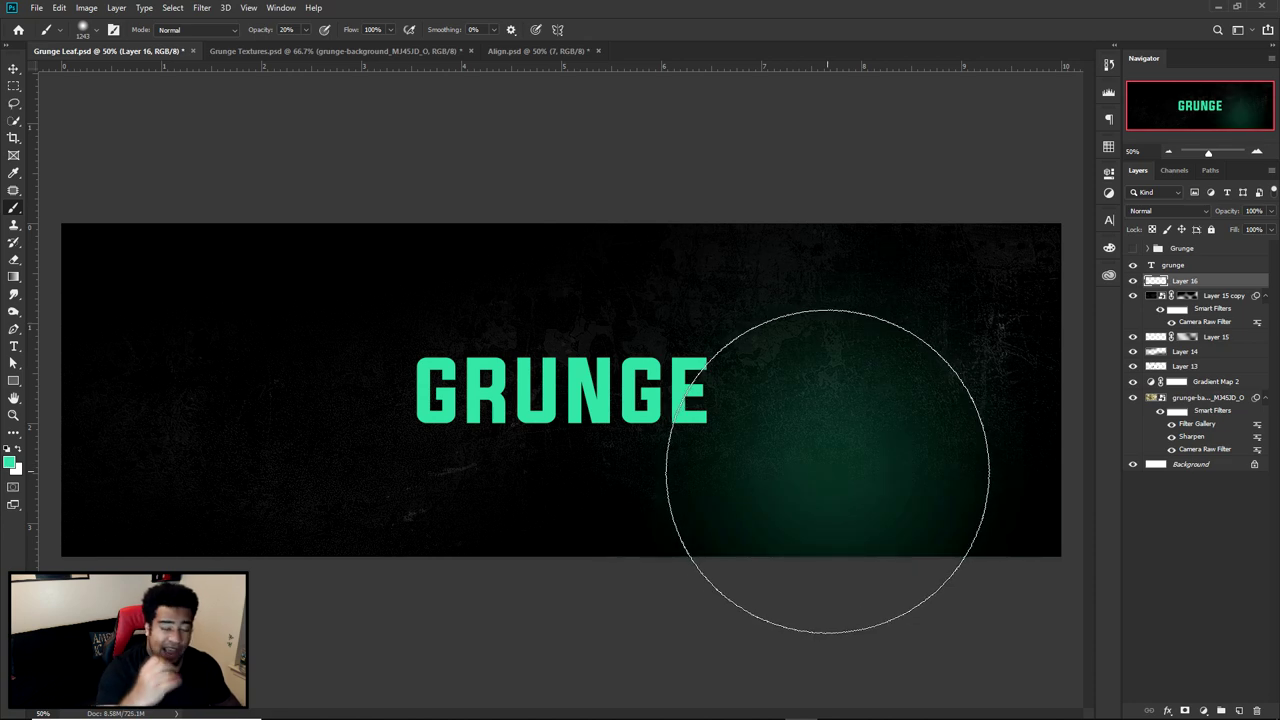
pyautogui.hotkey('ctrl', 'z')
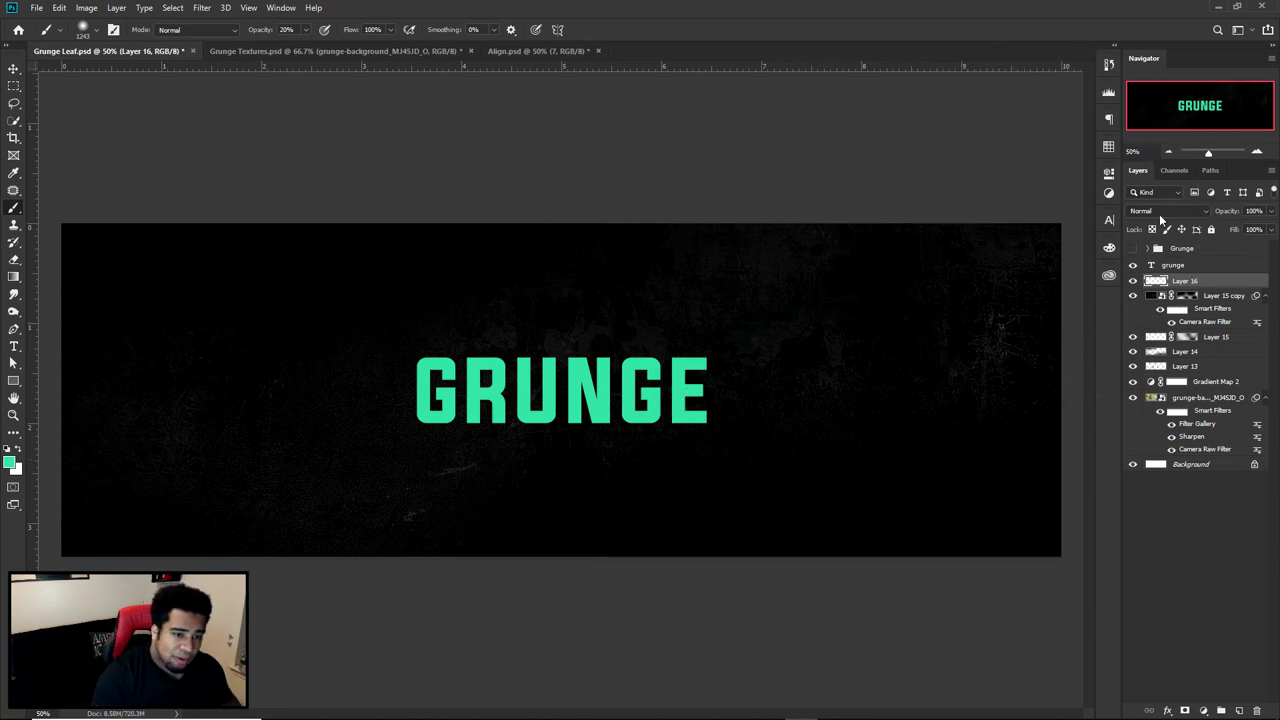
# Brush a green glow on the banner's right side, compare the Dissolve blend mode, and set the new layer to Lighten
pyautogui.click(1160, 211)
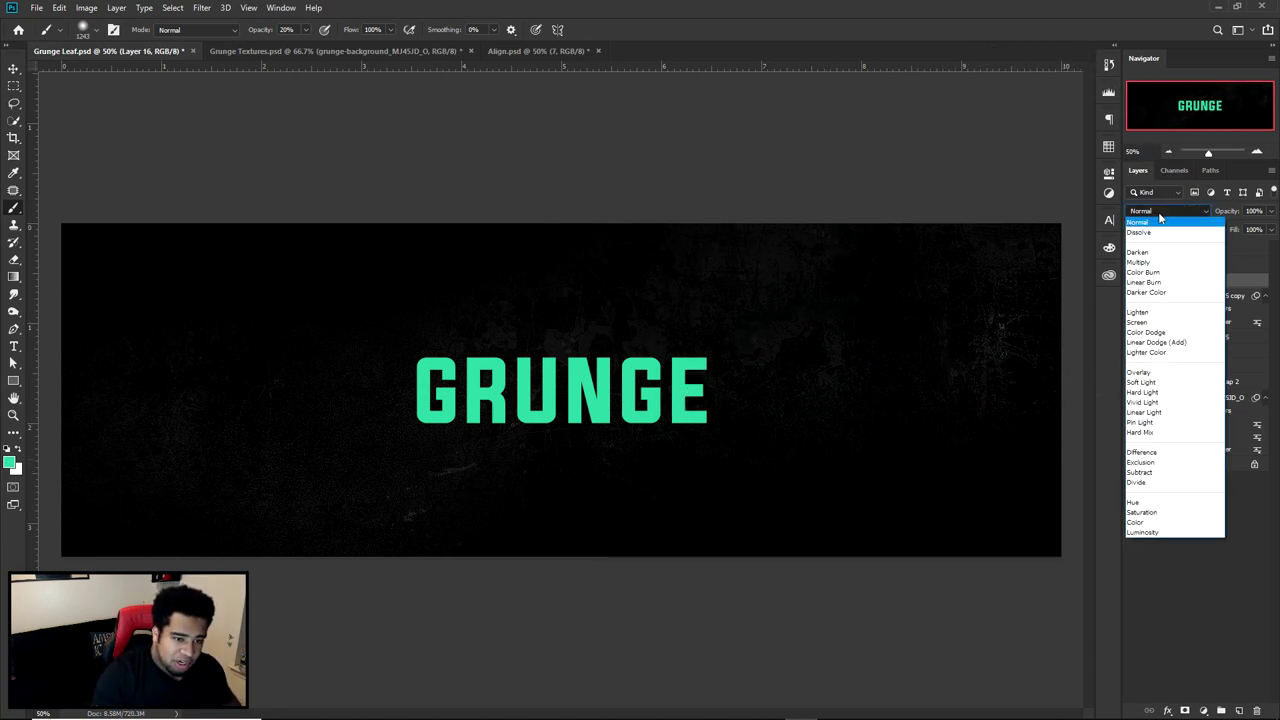
pyautogui.click(1140, 312)
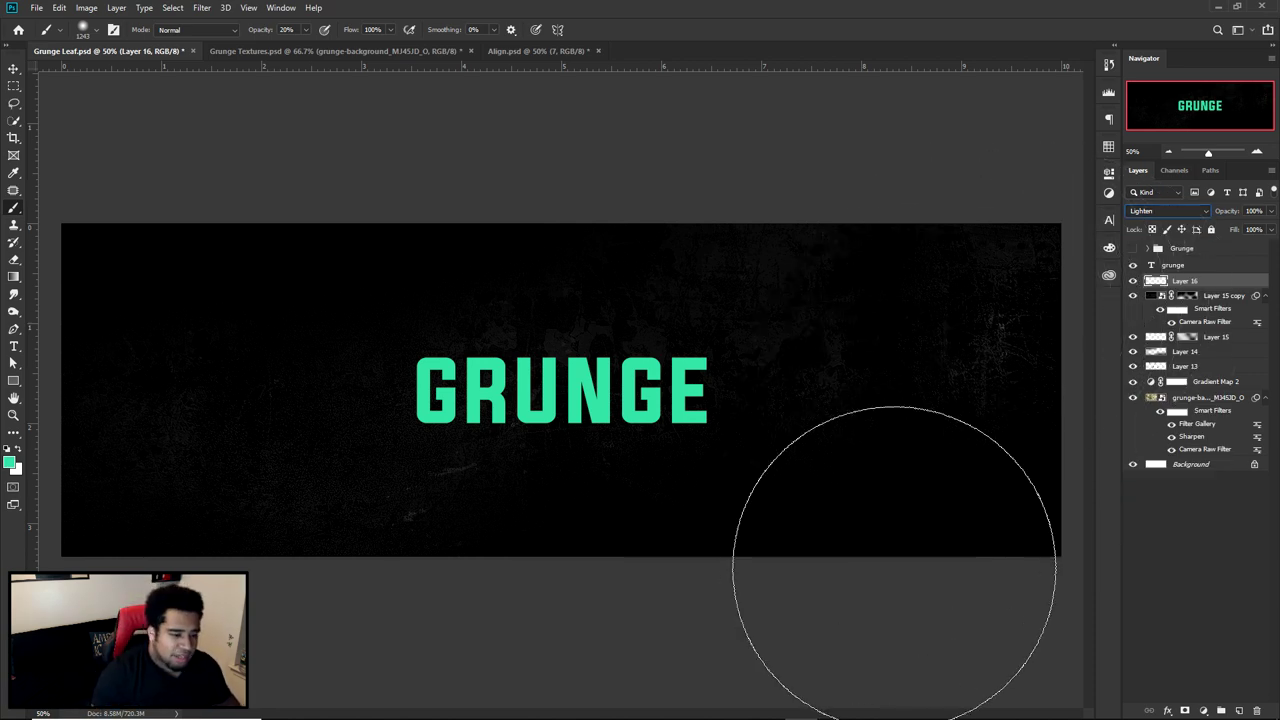
pyautogui.click(1159, 209)
pyautogui.click(1145, 222)
pyautogui.moveTo(881, 446); pyautogui.dragTo(1030, 395)
pyautogui.click(1165, 211)
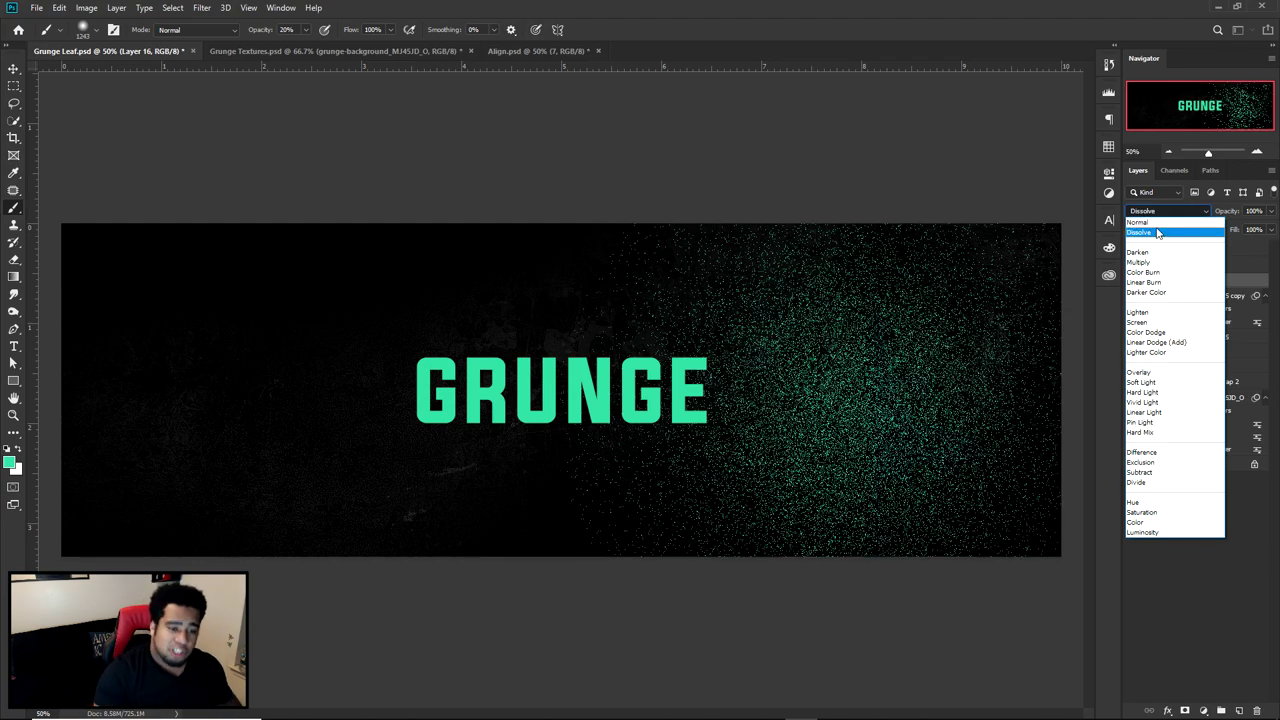
pyautogui.click(1140, 312)
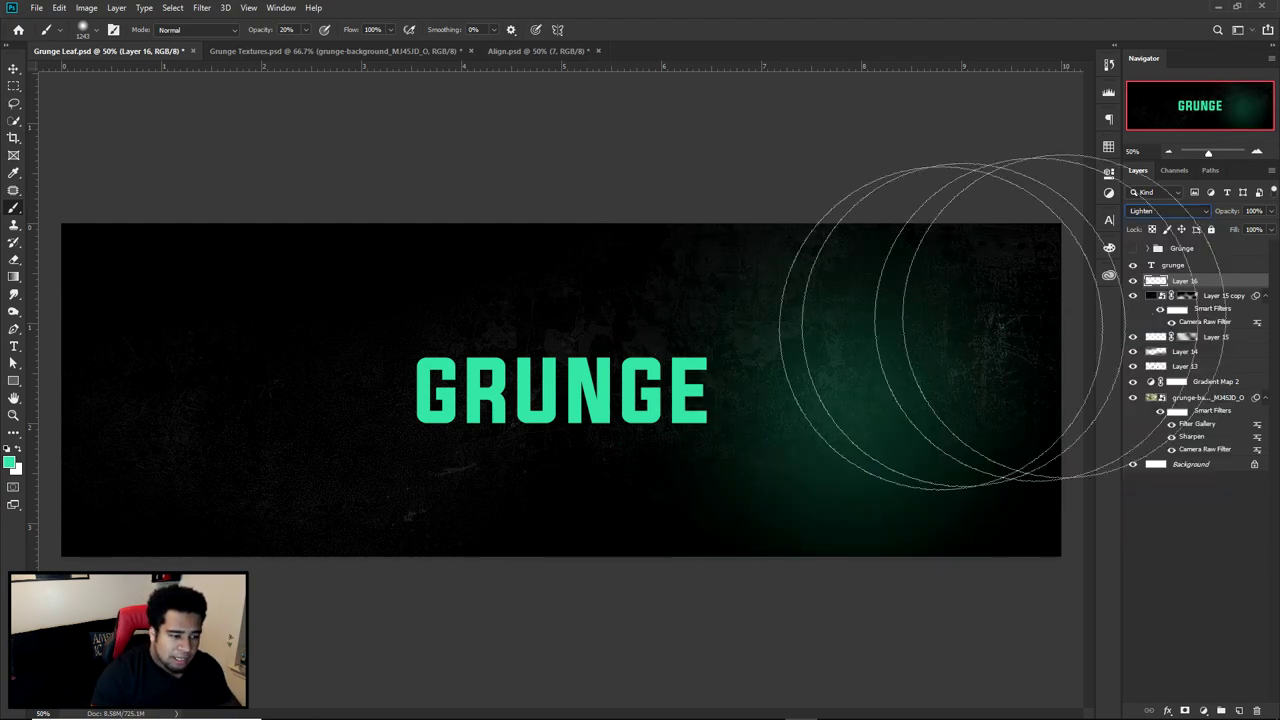
# Erase the test glow at 100% eraser opacity, and paint a large soft green glow at the banner's lower right edge
pyautogui.moveTo(437, 308); pyautogui.dragTo(686, 468)
pyautogui.hotkey('ctrl', 'z')
pyautogui.press('e')
pyautogui.moveTo(880, 322)
pyautogui.mouseDown()
pyautogui.moveTo(603, 471)
pyautogui.moveTo(826, 409)
pyautogui.mouseUp()
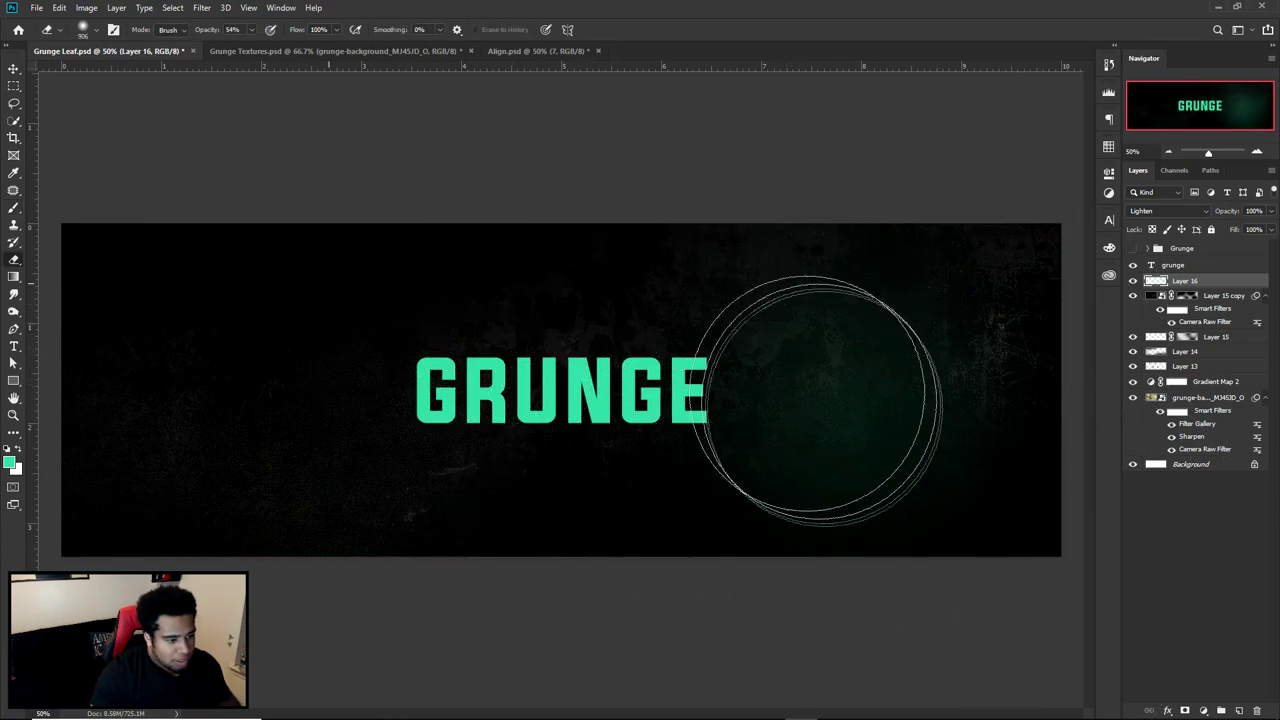
pyautogui.press('0')
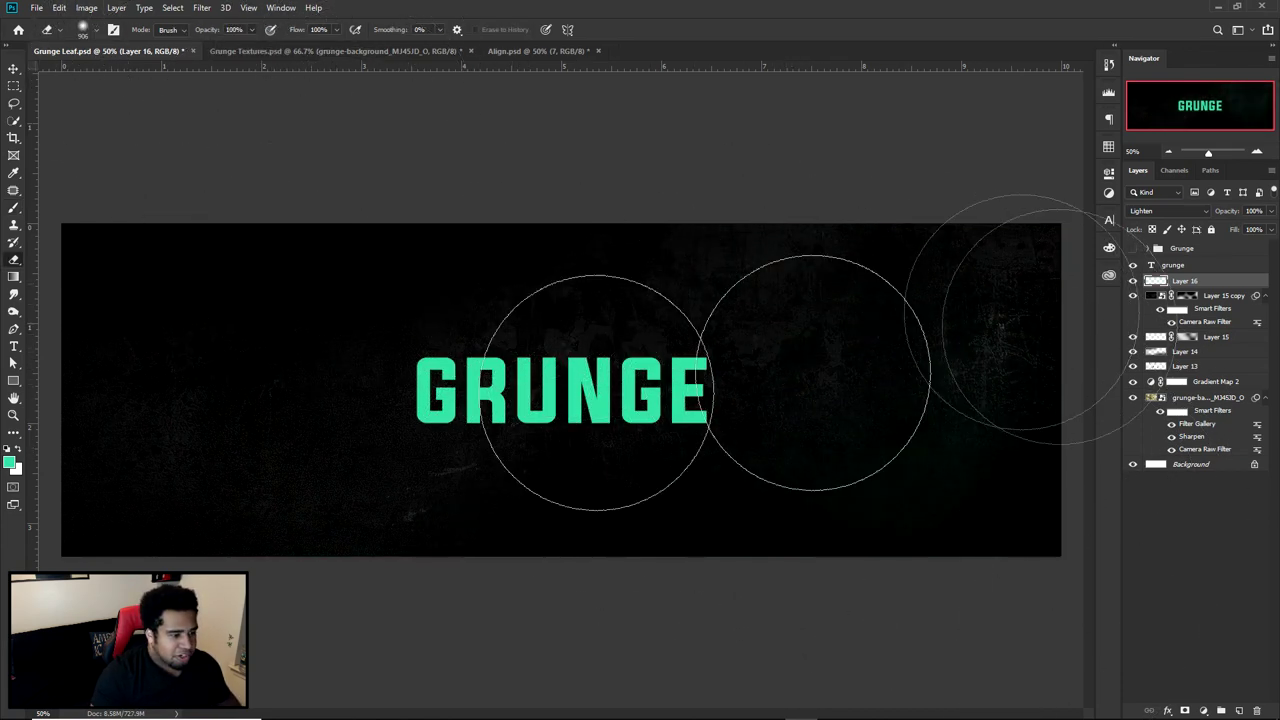
pyautogui.press('b')
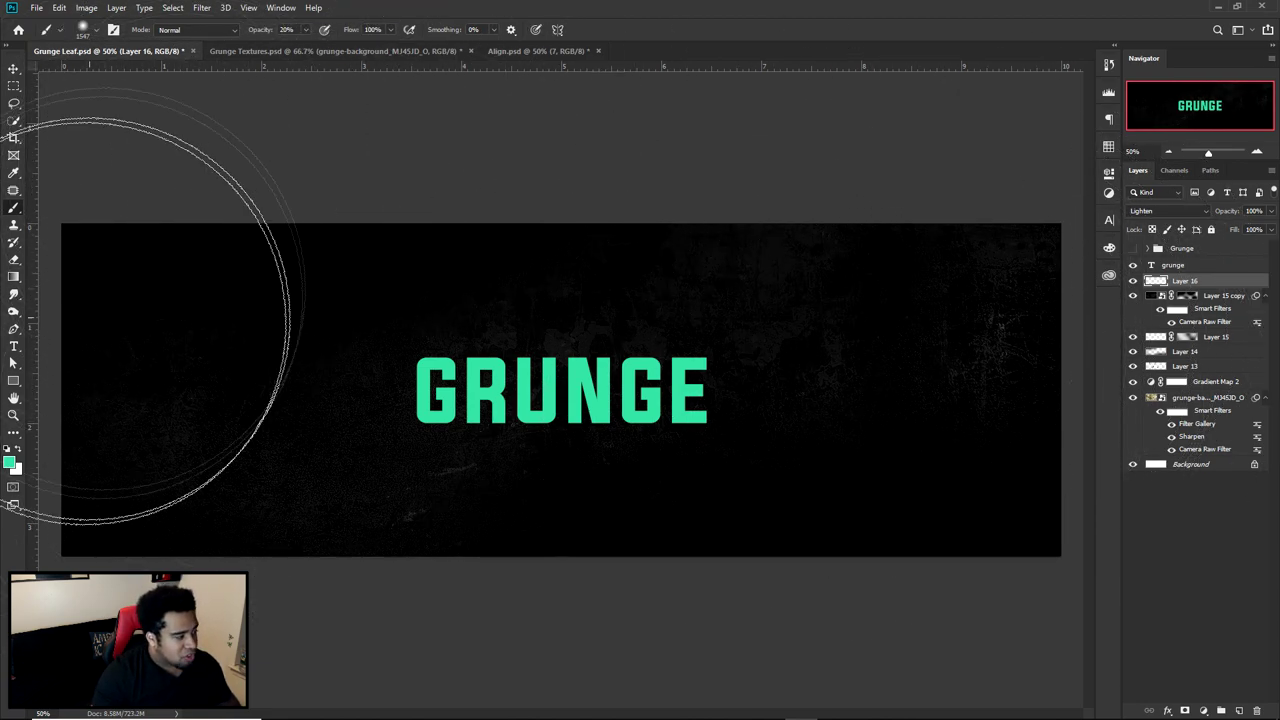
pyautogui.click(860, 615)
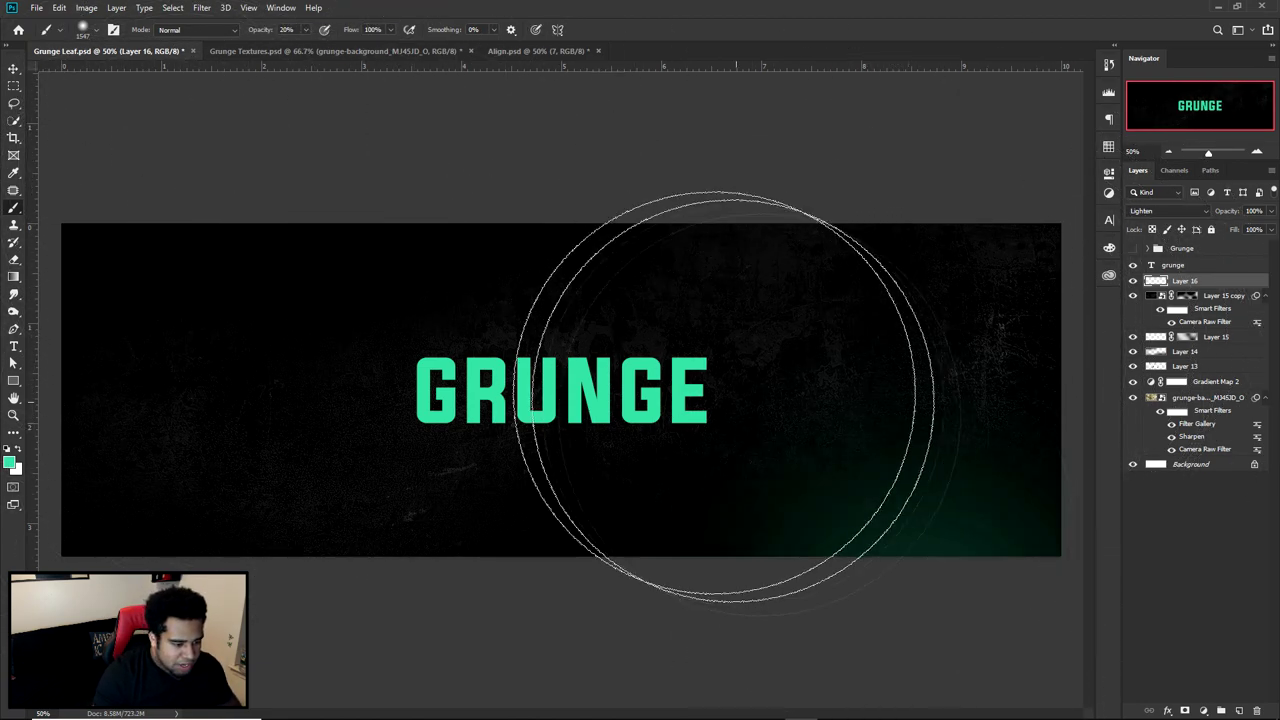
pyautogui.press(']')
pyautogui.press(']')
pyautogui.click(594, 174)
pyautogui.press(']')
pyautogui.click(451, 448)
pyautogui.hotkey('ctrl', 'z')
pyautogui.press('[')
pyautogui.press('[')
pyautogui.hotkey('ctrl', 'z')
pyautogui.click(614, 151)
pyautogui.hotkey('ctrl', 'z')
# Resize the brush and paint soft green glows at the banner's top middle and lower left edges
pyautogui.keyDown('alt'); pyautogui.rightClick(595, 241); pyautogui.keyUp('alt')
pyautogui.click(597, 151)
pyautogui.press(']')
pyautogui.click(228, 590)
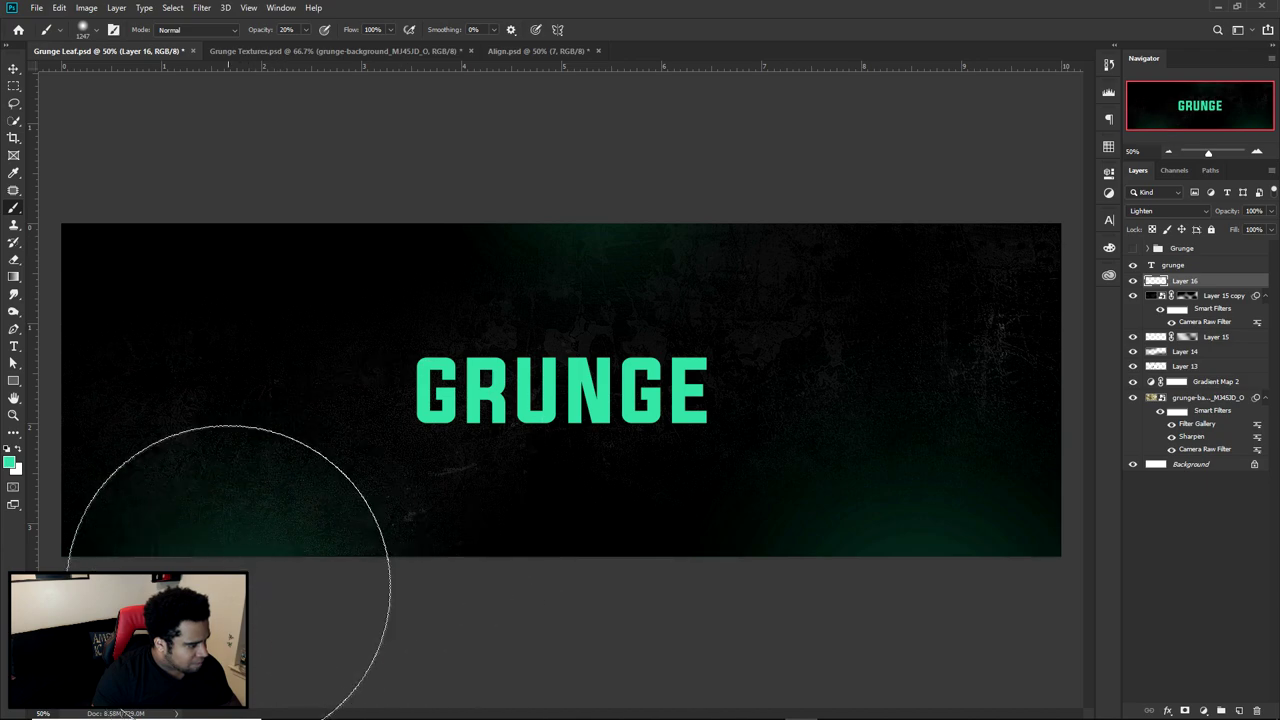
# Compare with the finished Grunge group, erase the top-middle glow and paint one further left along the top edge
pyautogui.click(1133, 248)
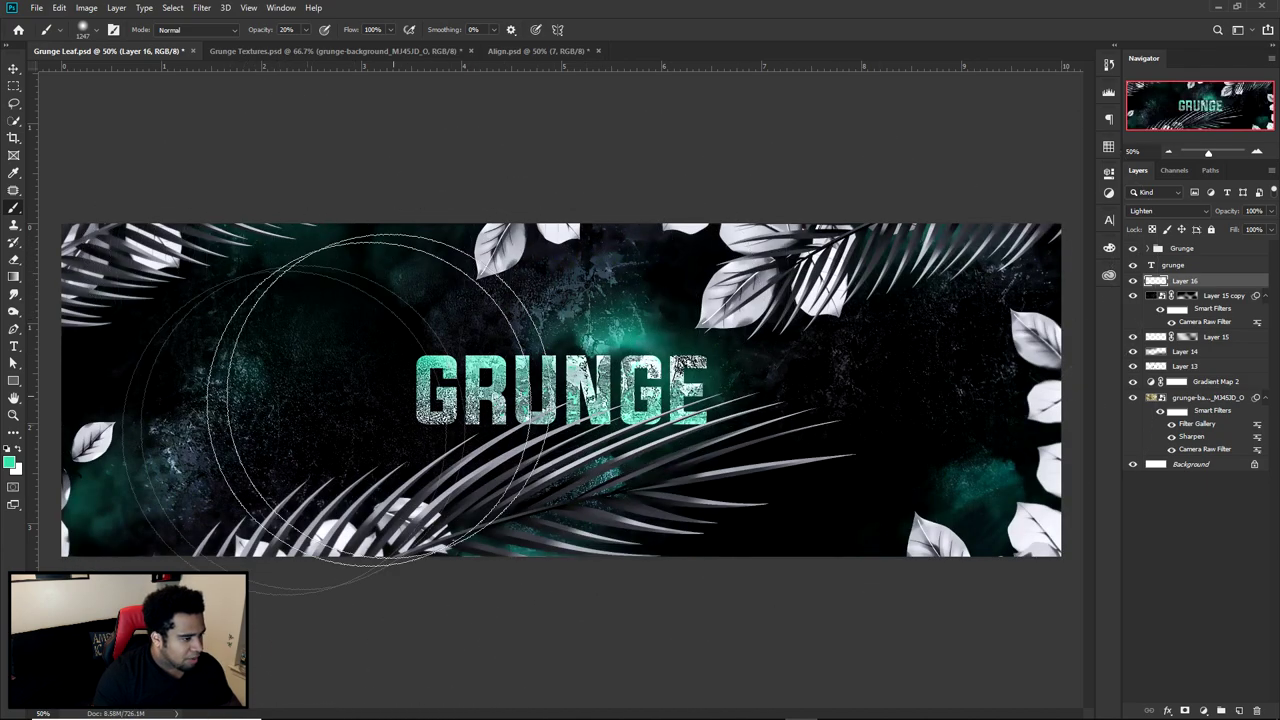
pyautogui.click(1133, 248)
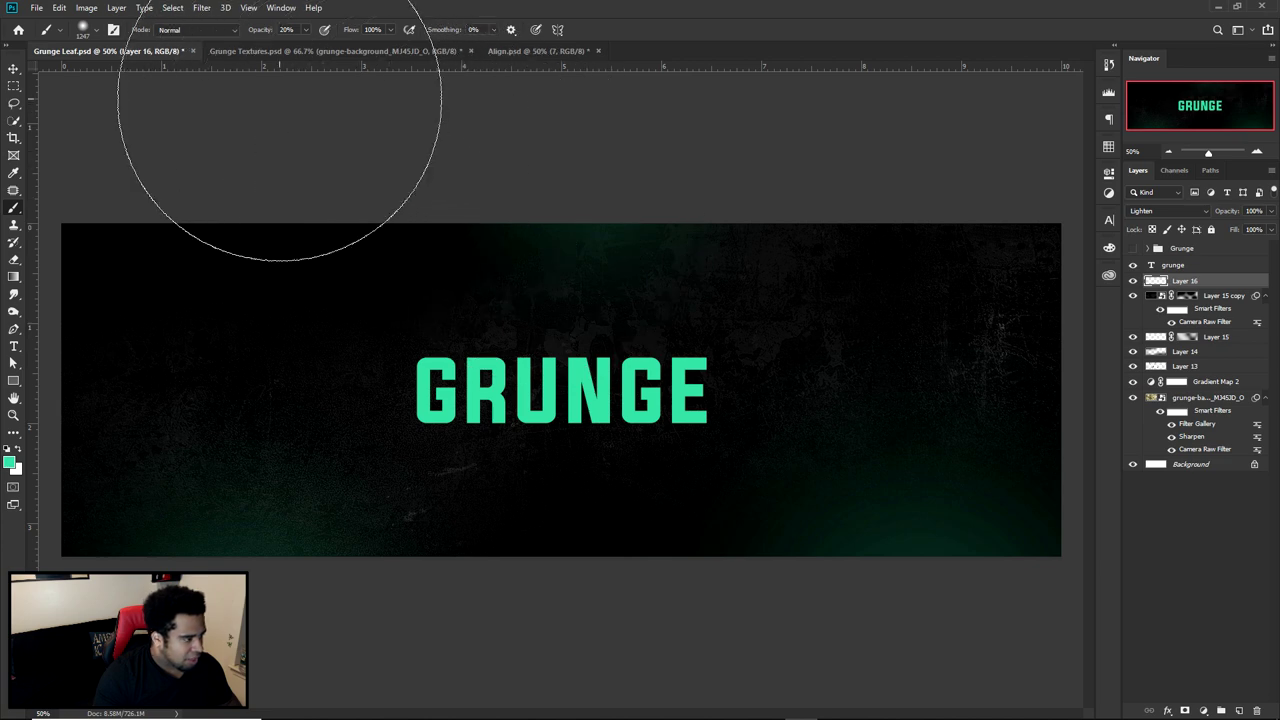
pyautogui.press('e')
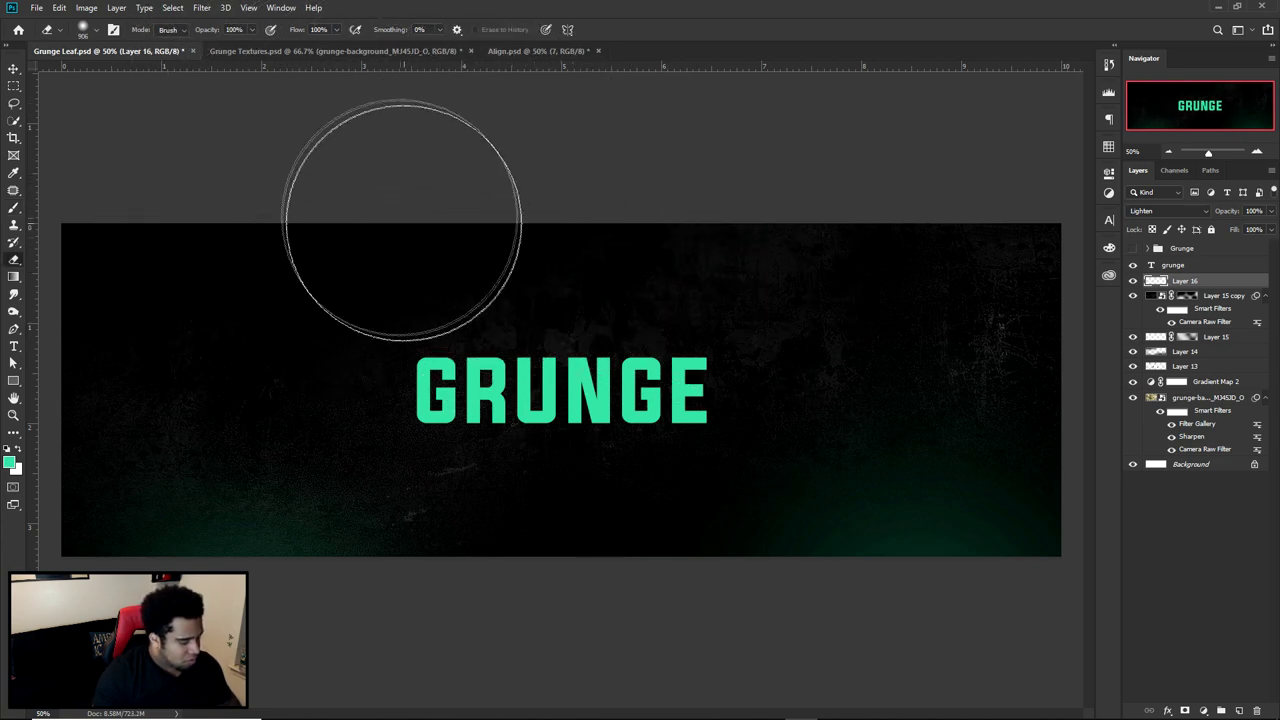
pyautogui.press('b')
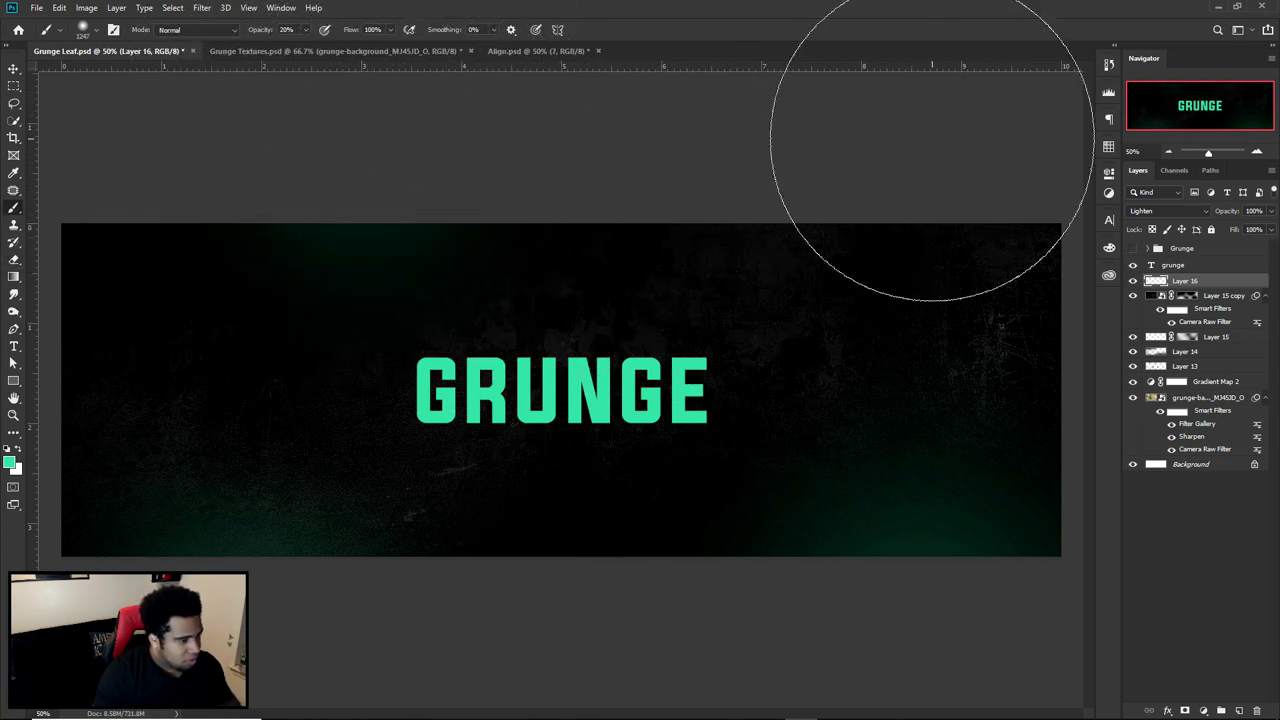
# Compare with the finished Grunge group again and paint a soft green glow at the banner's upper right edge
pyautogui.press('v')
pyautogui.click(1132, 248)
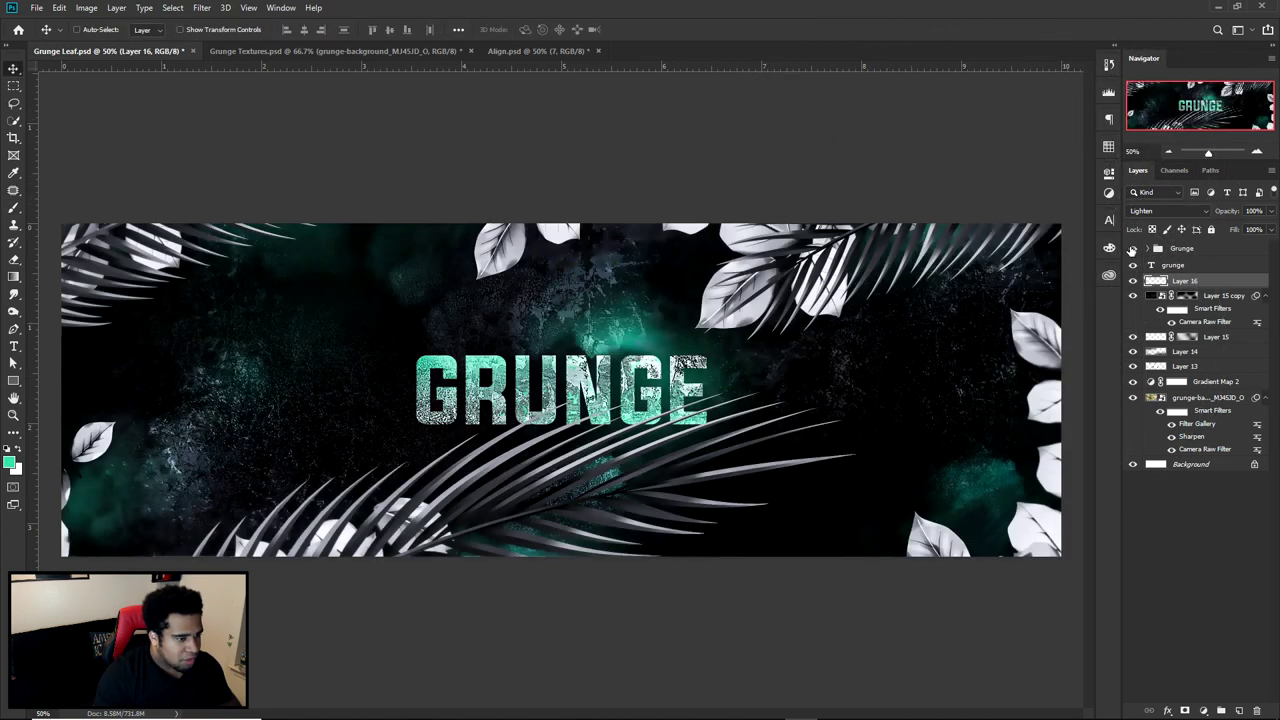
pyautogui.click(1132, 248)
pyautogui.press('b')
pyautogui.click(887, 115)
pyautogui.press('v')
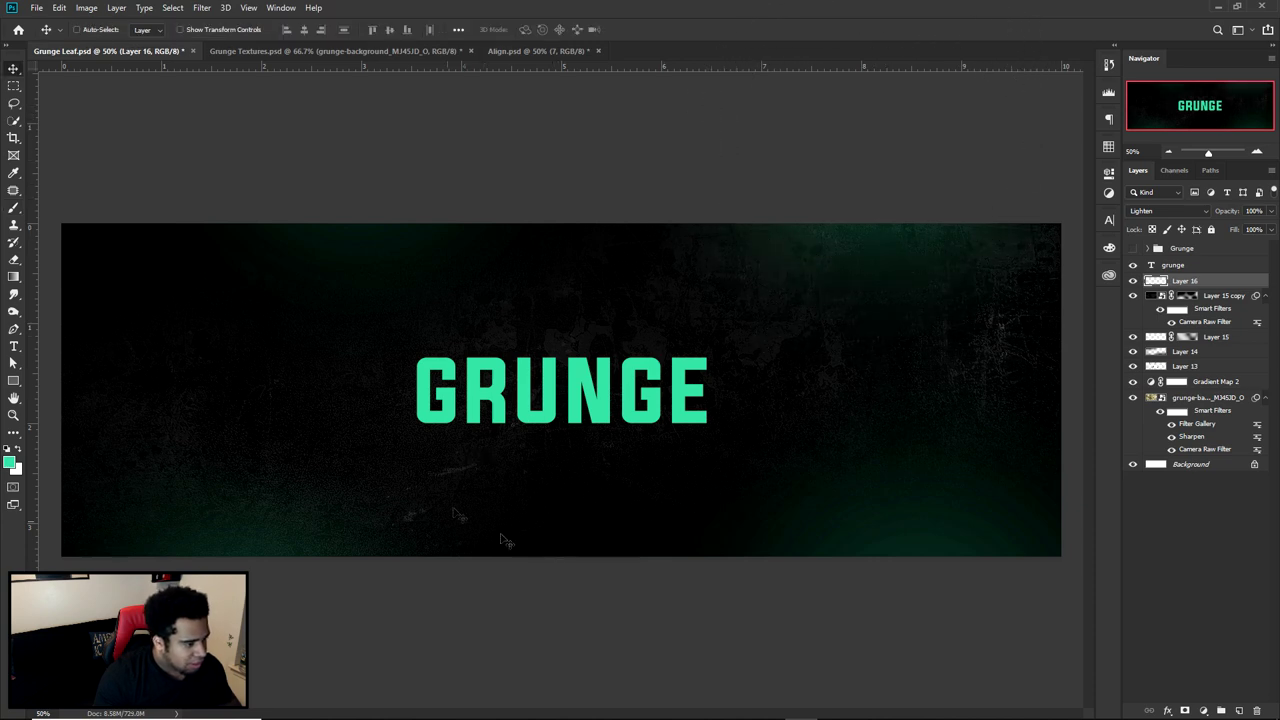
# Compare with the finished artwork, and paint a smaller soft green glow behind the GRUNGE title
pyautogui.click(1133, 248)
pyautogui.click(1133, 248)
pyautogui.click(1133, 248)
pyautogui.click(1133, 248)
pyautogui.press('b')
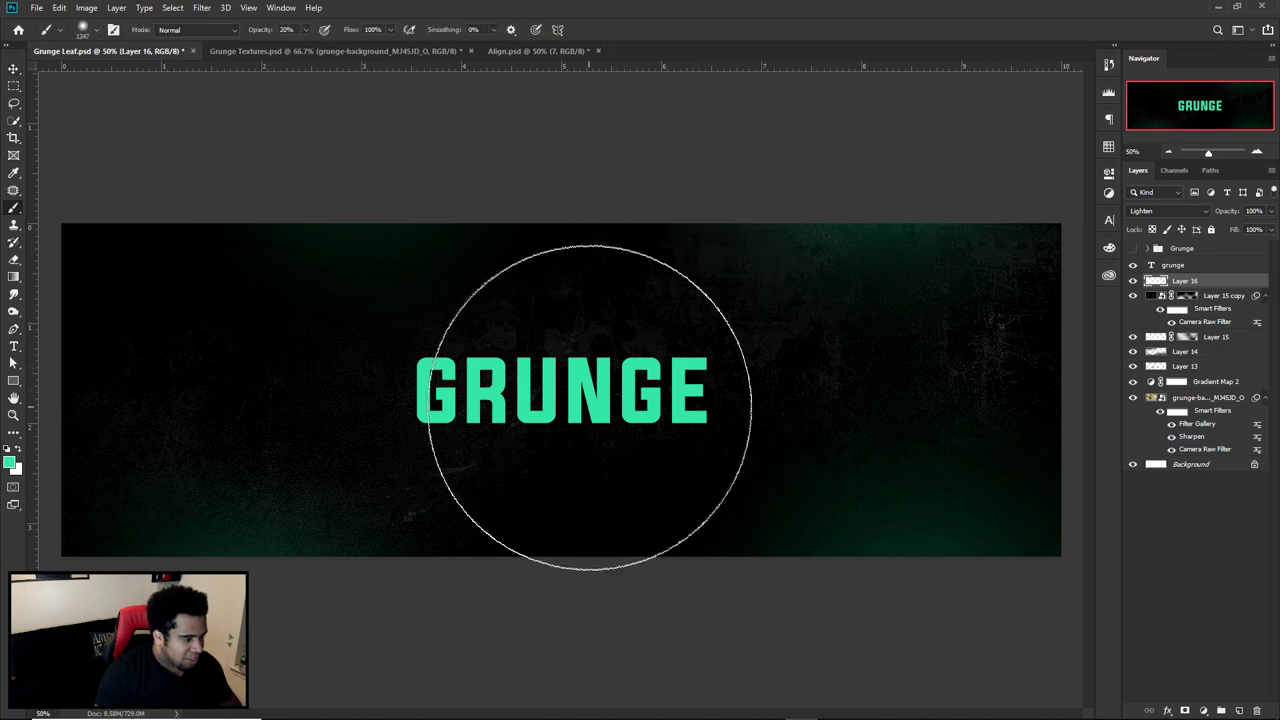
pyautogui.click(591, 408)
pyautogui.hotkey('ctrl', 'z')
pyautogui.moveTo(646, 415); pyautogui.dragTo(535, 416)
pyautogui.click(621, 404)
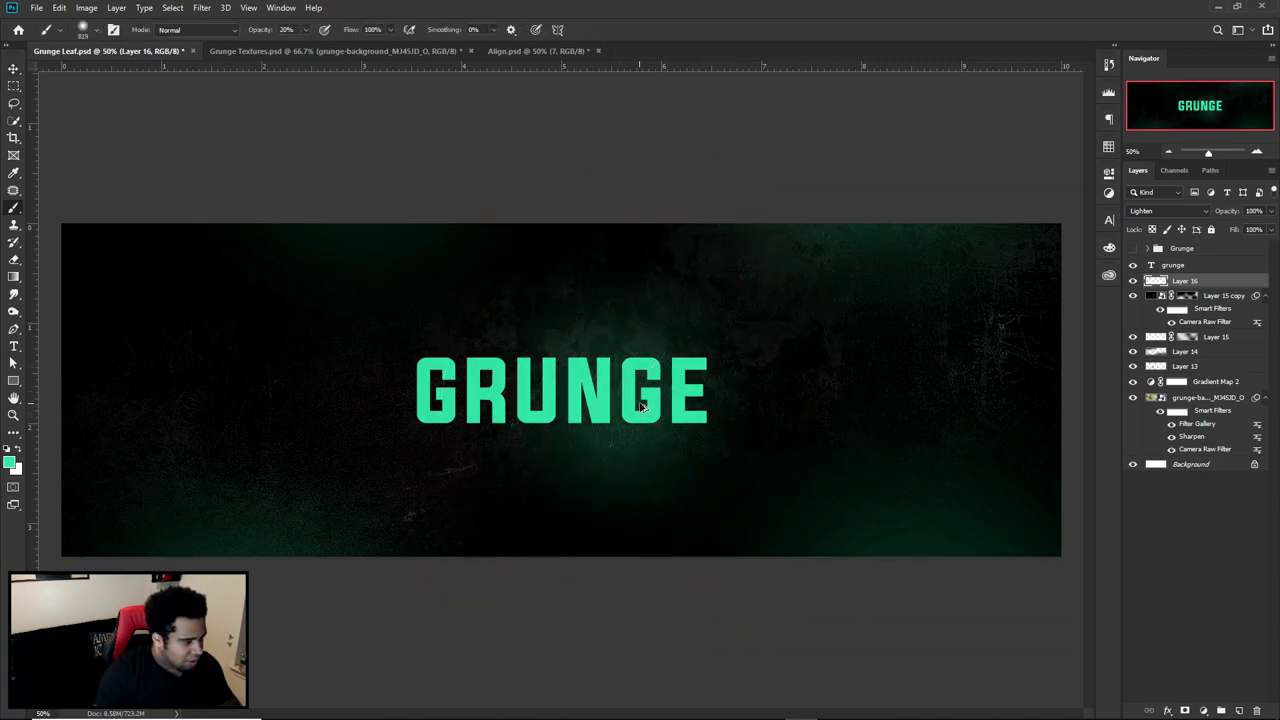
# Erase the lower part of the green glow beneath the GRUNGE title with a larger soft eraser
pyautogui.press('e')
pyautogui.moveTo(569, 529)
pyautogui.mouseDown()
pyautogui.moveTo(572, 571)
pyautogui.moveTo(582, 560)
pyautogui.moveTo(581, 548)
pyautogui.moveTo(542, 602)
pyautogui.moveTo(571, 457)
pyautogui.mouseUp()
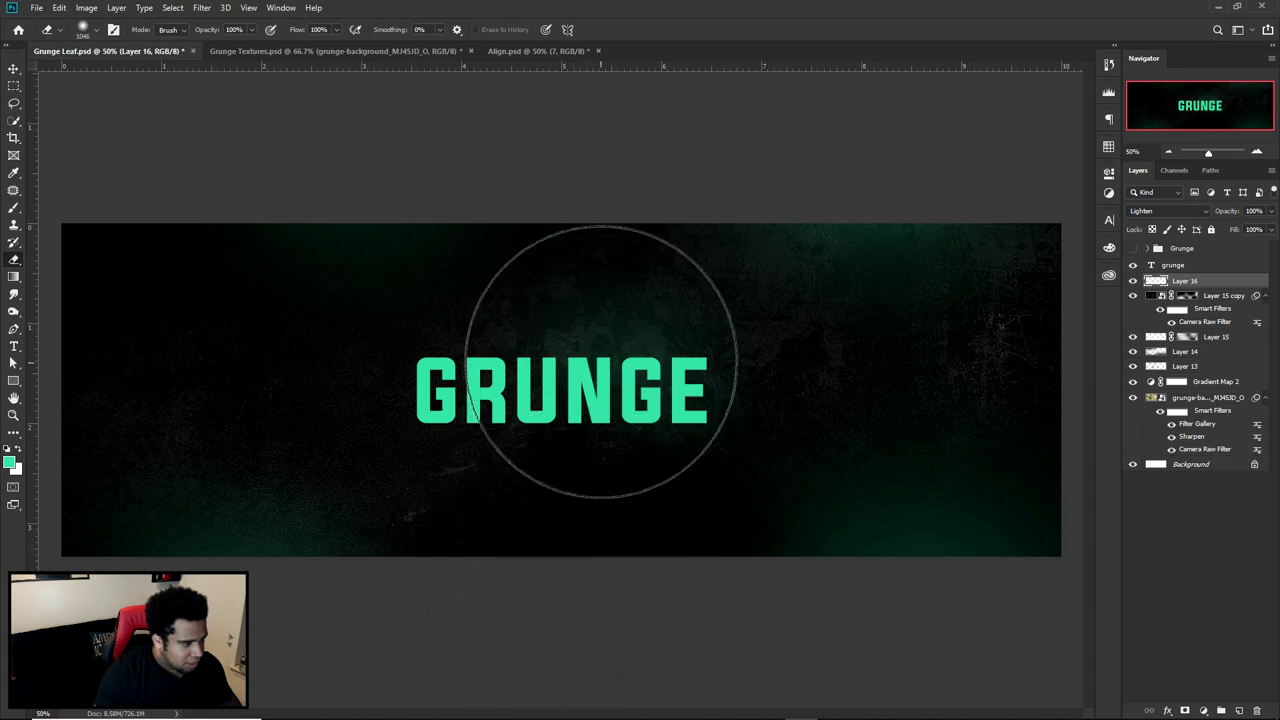
pyautogui.press('v')
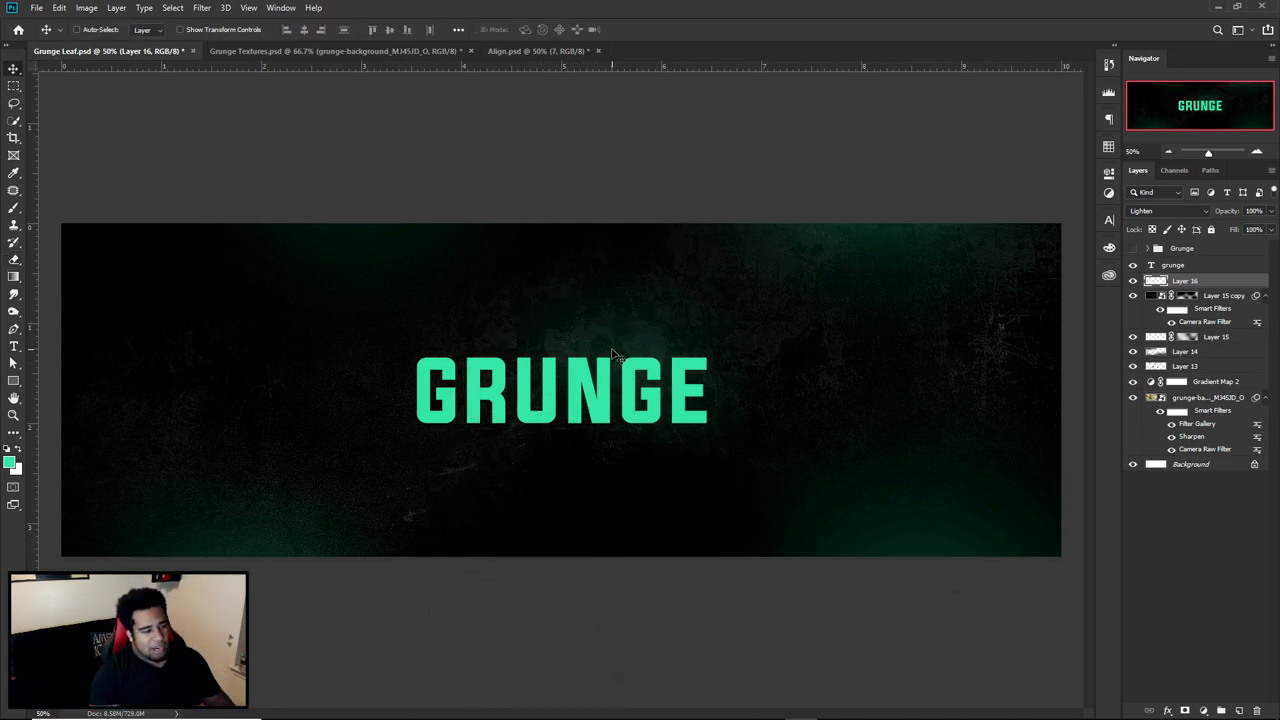
# Circle the five soft green glow areas in red on a screen capture of the banner, and discard the capture
pyautogui.press('Print')
pyautogui.moveTo(32, 145); pyautogui.dragTo(1145, 625)
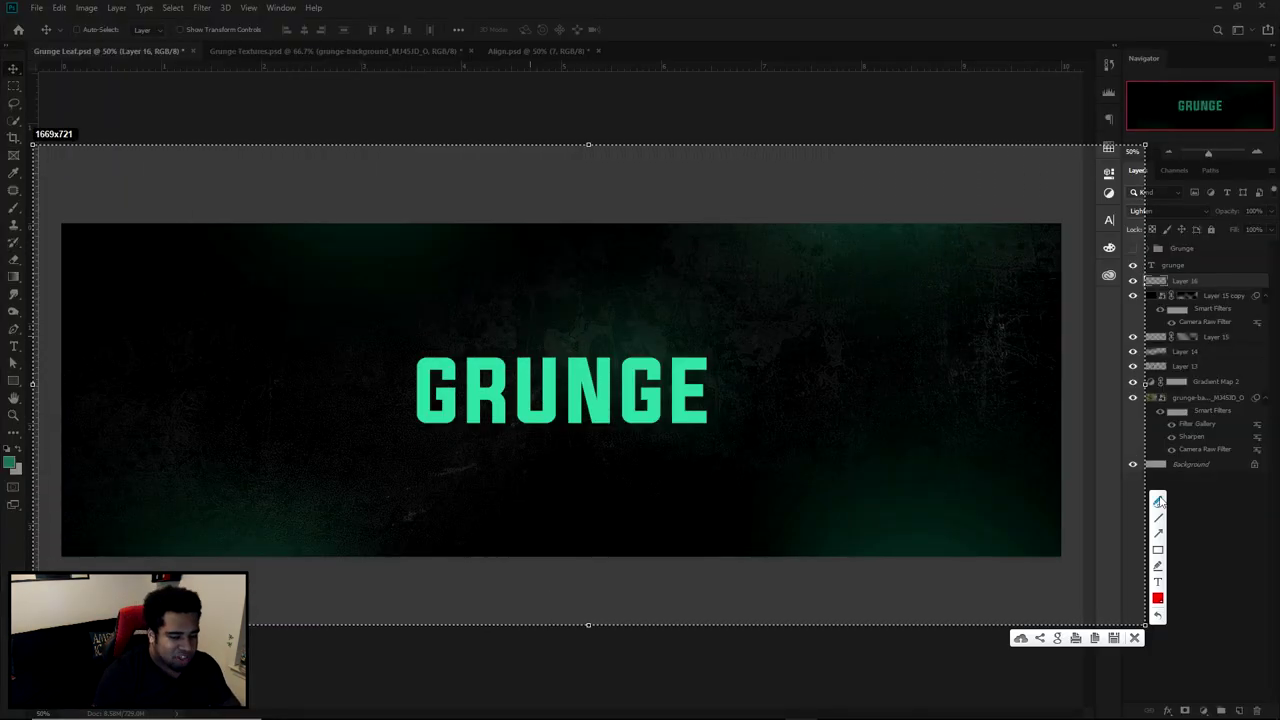
pyautogui.moveTo(292, 150); pyautogui.dragTo(370, 152)
pyautogui.moveTo(555, 244)
pyautogui.mouseDown()
pyautogui.moveTo(407, 366)
pyautogui.moveTo(622, 273)
pyautogui.mouseUp()
pyautogui.moveTo(855, 170); pyautogui.dragTo(865, 230)
pyautogui.moveTo(925, 443); pyautogui.dragTo(950, 437)
pyautogui.moveTo(222, 436); pyautogui.dragTo(285, 527)
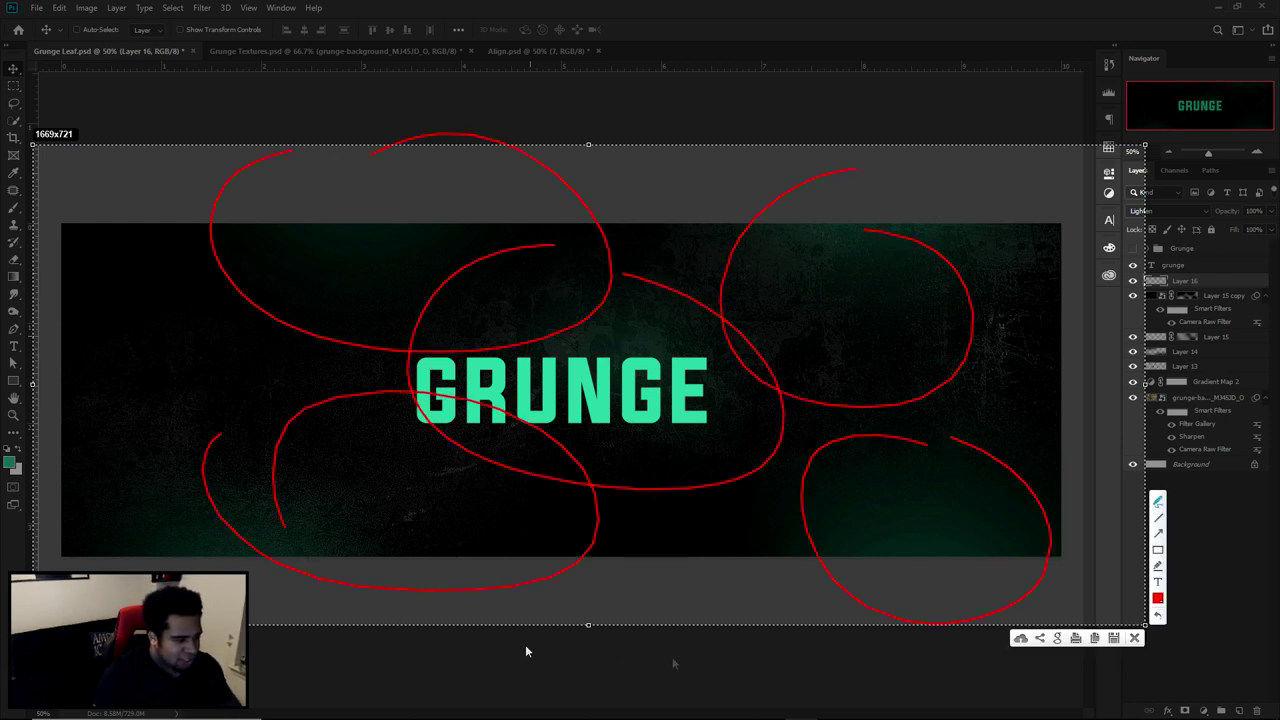
pyautogui.click(1135, 638)
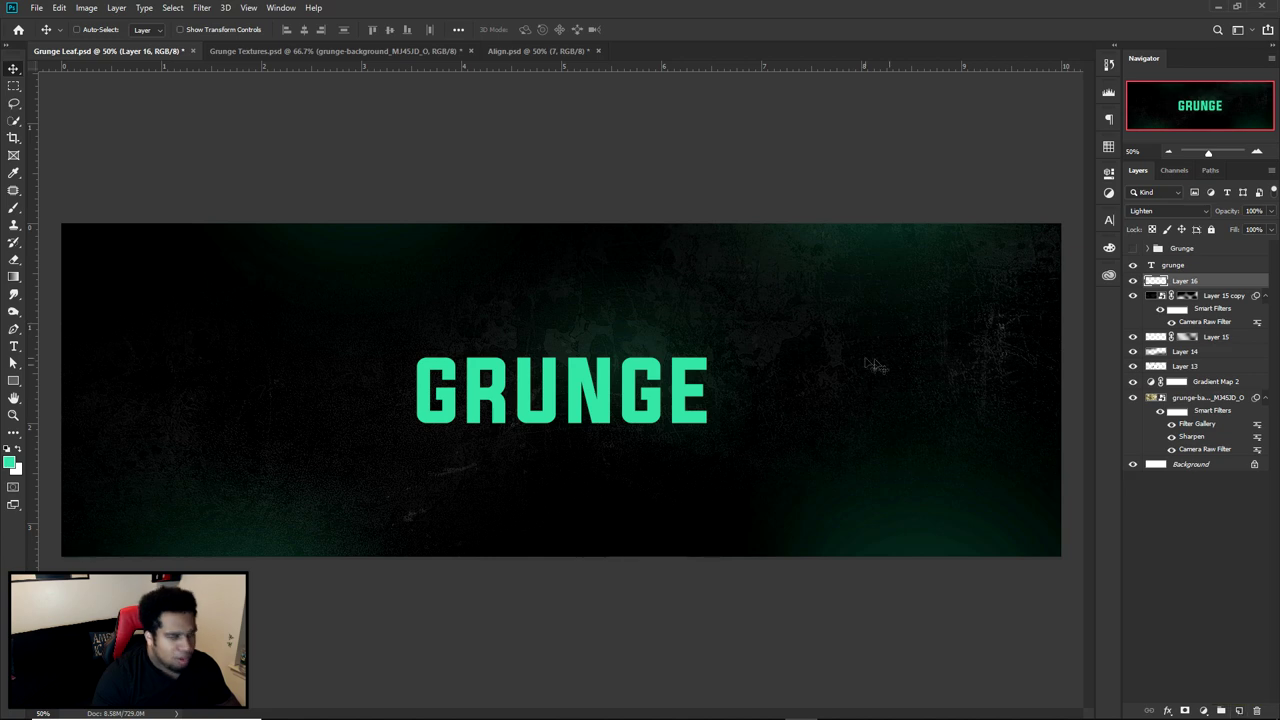
# Copy the dark grey Group 1 copy texture from Grunge Textures.psd into Grunge Leaf.psd
pyautogui.click(1178, 265)
pyautogui.click(255, 51)
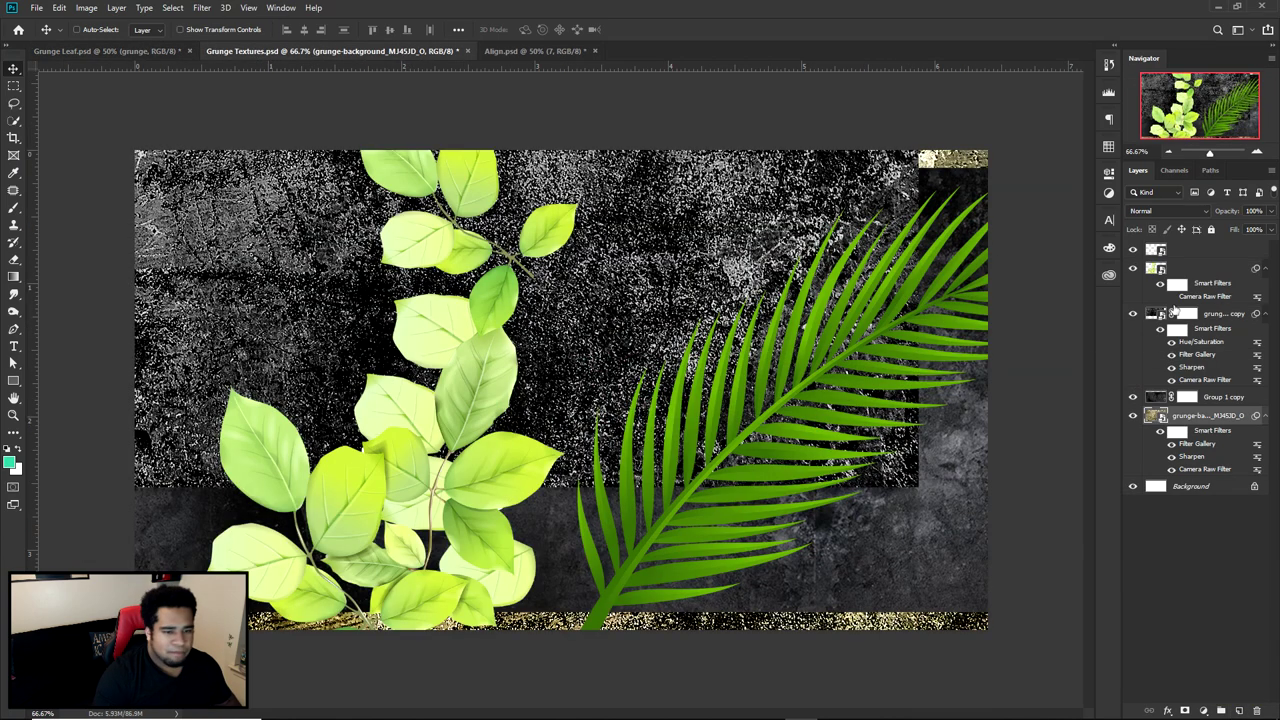
pyautogui.click(1160, 400)
pyautogui.click(1133, 398)
pyautogui.moveTo(875, 375); pyautogui.dragTo(696, 350)
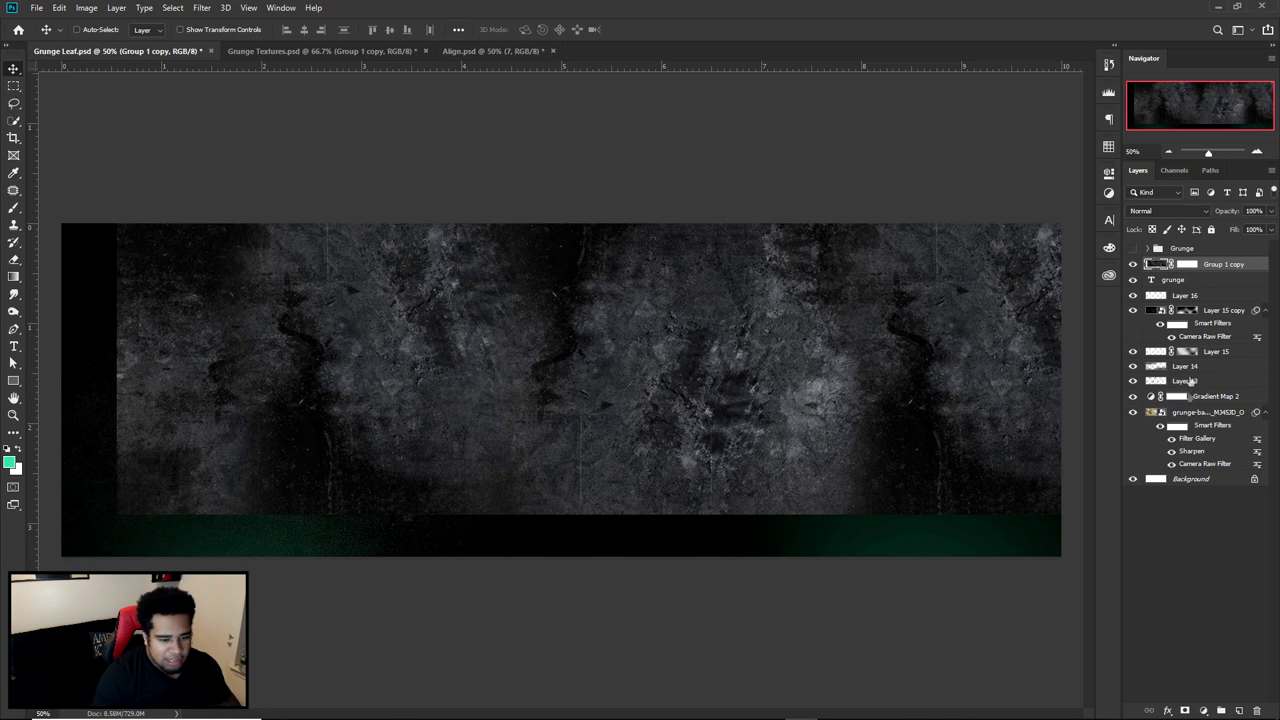
# Place the Group 1 copy texture directly above Gradient Map 2 in the layer order and reposition it over the banner
pyautogui.moveTo(1210, 264); pyautogui.dragTo(1200, 388)
pyautogui.moveTo(908, 319); pyautogui.dragTo(847, 335)
pyautogui.hotkey('ctrl', 't')
pyautogui.press('Return')
# Set the Group 1 copy texture's blend mode to Soft Light and compare the banner with the texture hidden and shown
pyautogui.click(1168, 211)
pyautogui.click(1160, 374)
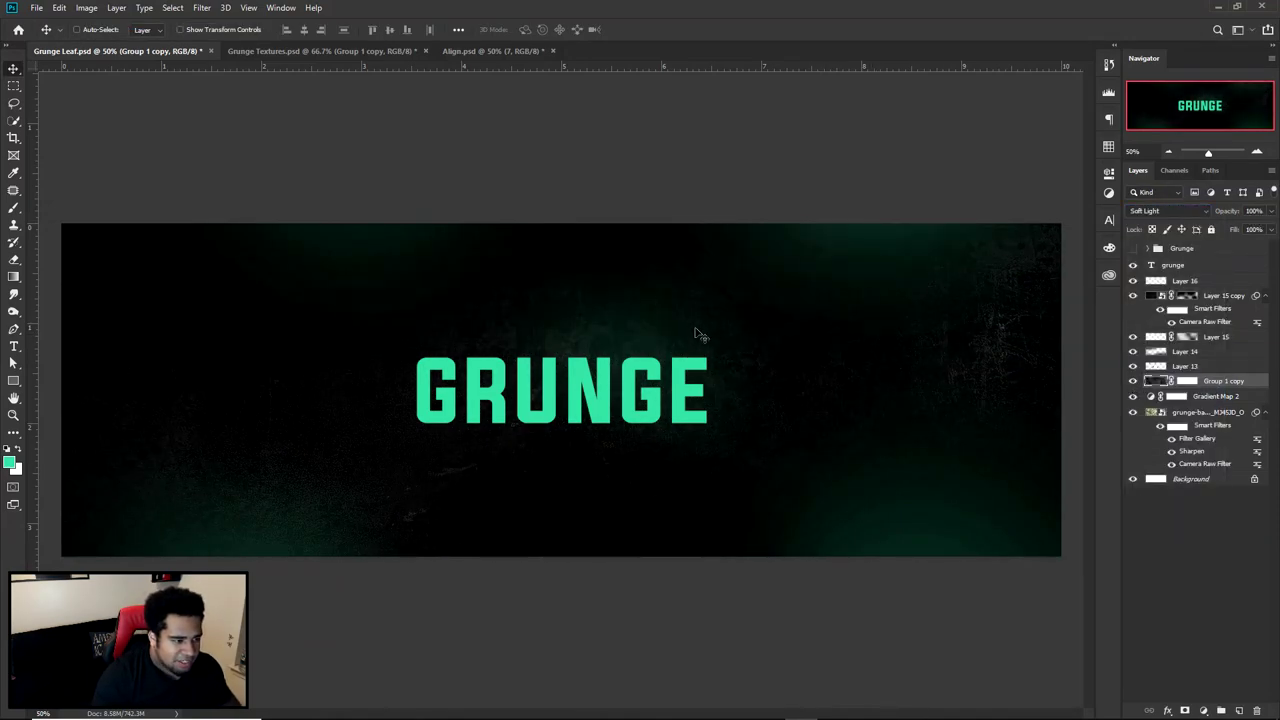
pyautogui.click(1134, 382)
pyautogui.click(1134, 382)
pyautogui.click(1134, 382)
pyautogui.click(1134, 382)
pyautogui.click(1134, 382)
pyautogui.click(1134, 382)
pyautogui.click(1134, 382)
pyautogui.click(1134, 382)
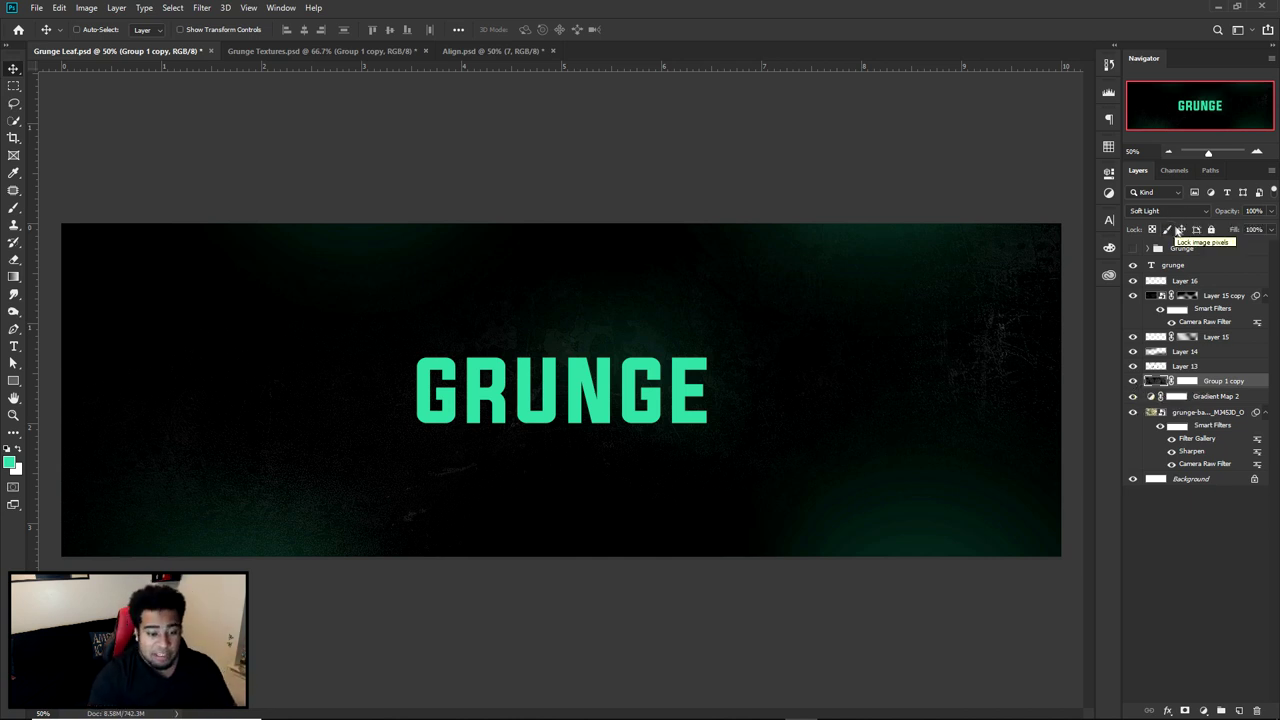
# Paint black on the Group 1 copy layer mask with a large soft brush at 82% opacity to fade parts of the texture
pyautogui.click(1186, 381)
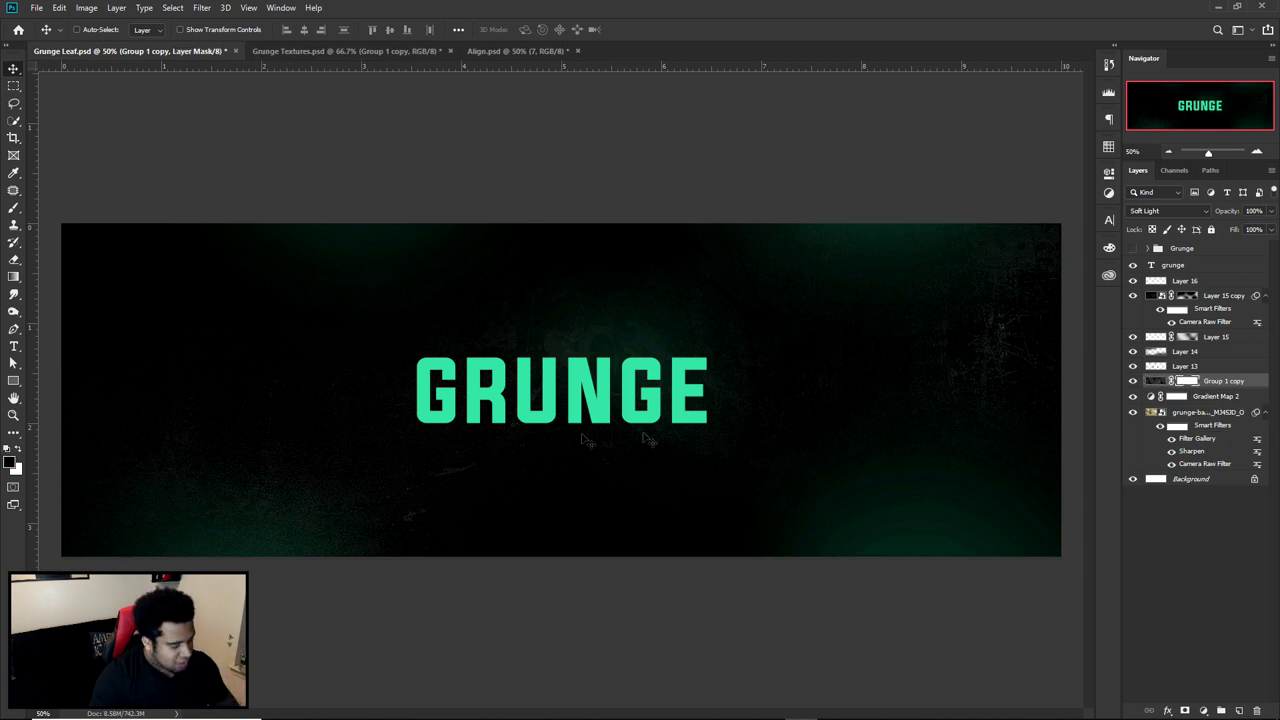
pyautogui.press('b')
pyautogui.keyDown('alt'); pyautogui.rightClick(428, 403); pyautogui.keyUp('alt')
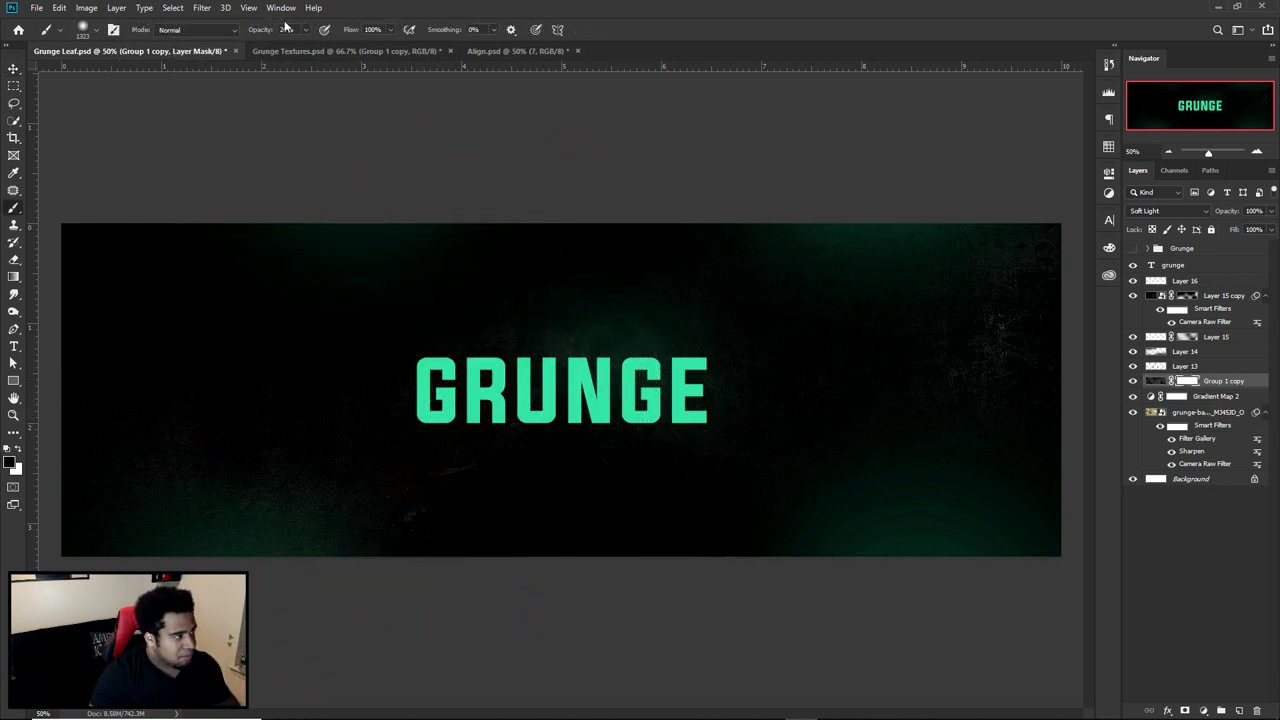
pyautogui.click(305, 30)
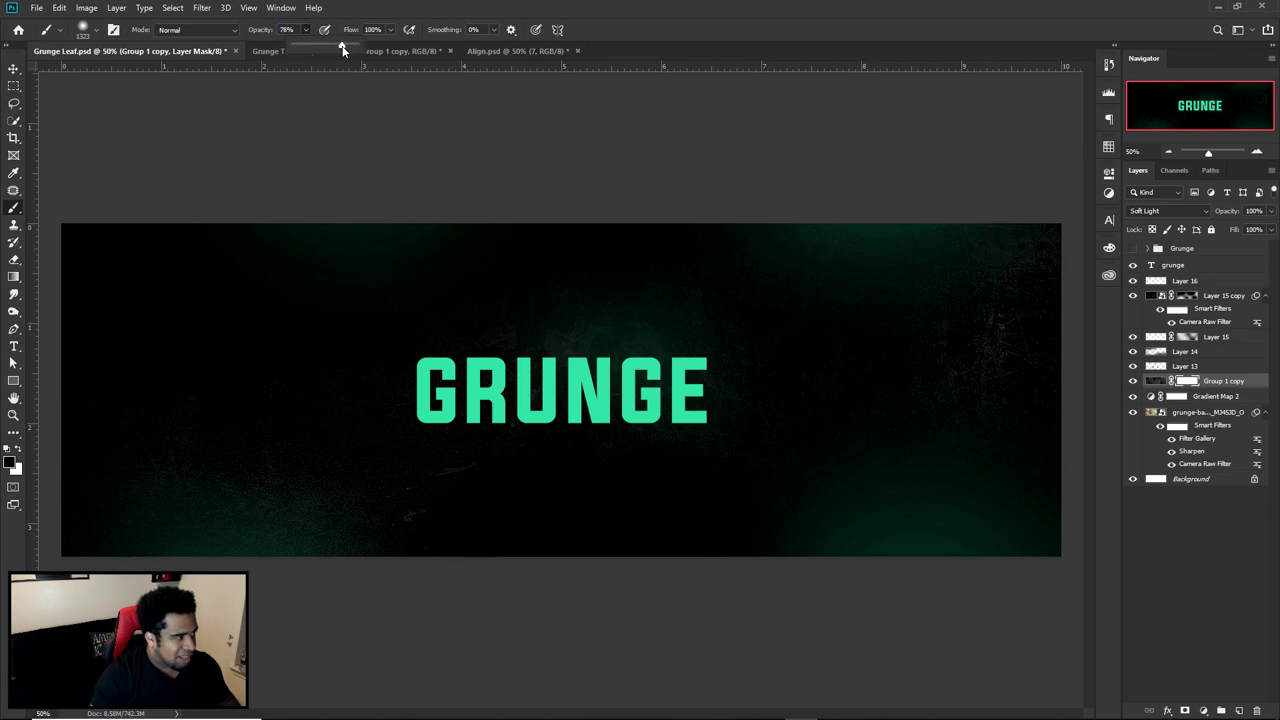
pyautogui.moveTo(345, 50); pyautogui.dragTo(344, 50)
pyautogui.moveTo(310, 567)
pyautogui.mouseDown()
pyautogui.moveTo(237, 612)
pyautogui.moveTo(235, 574)
pyautogui.mouseUp()
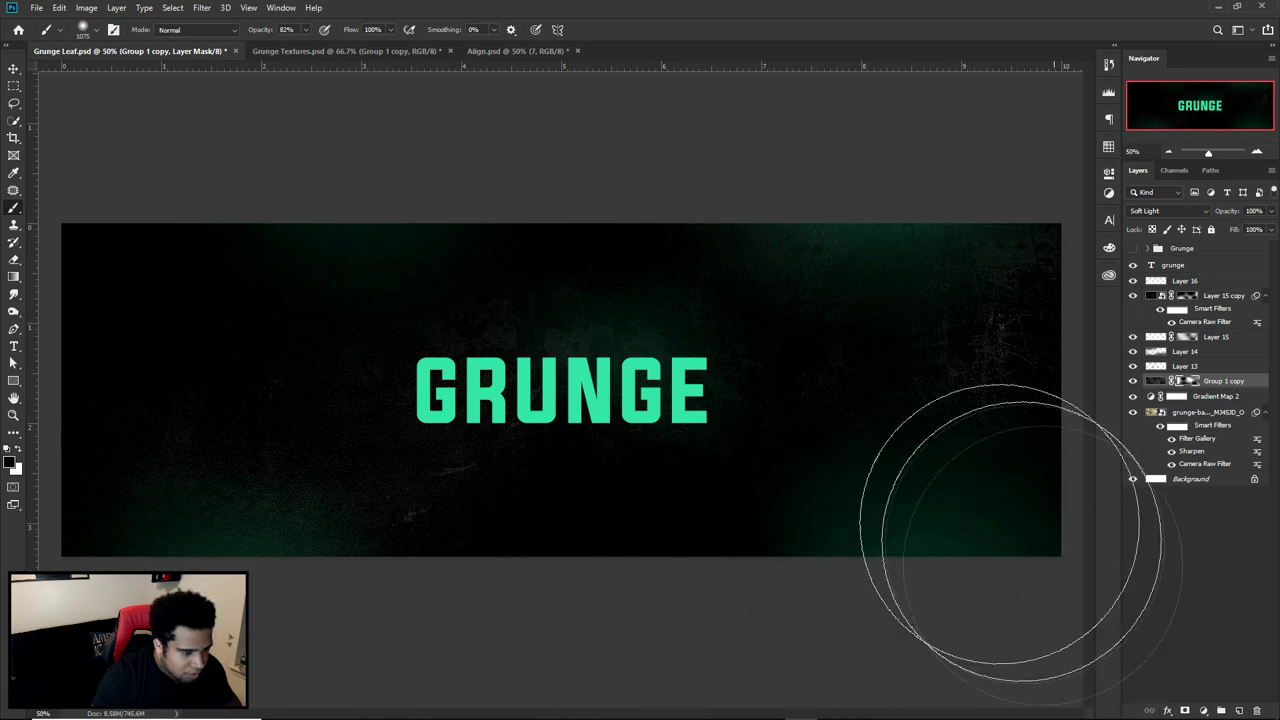
pyautogui.press('v')
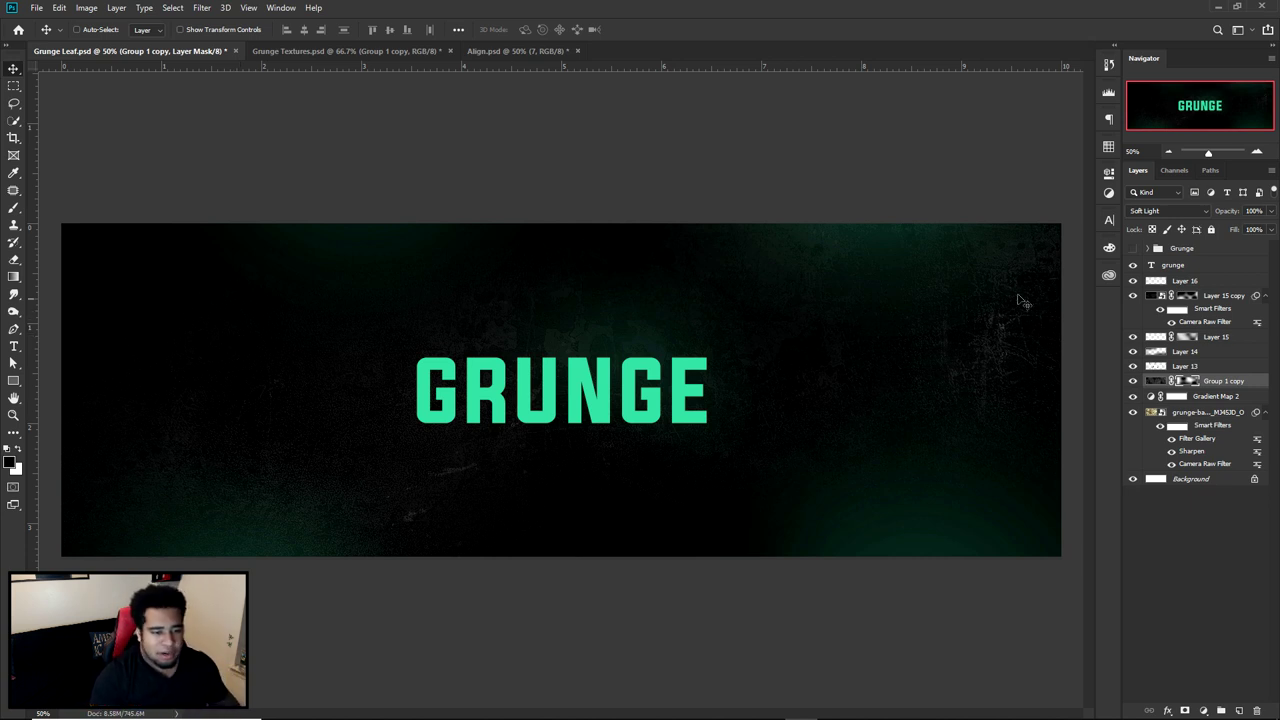
# Copy the black-and-white speckled grunge-background copy texture from Grunge Textures.psd above the GRUNGE title in Grunge Leaf.psd
pyautogui.click(1151, 267)
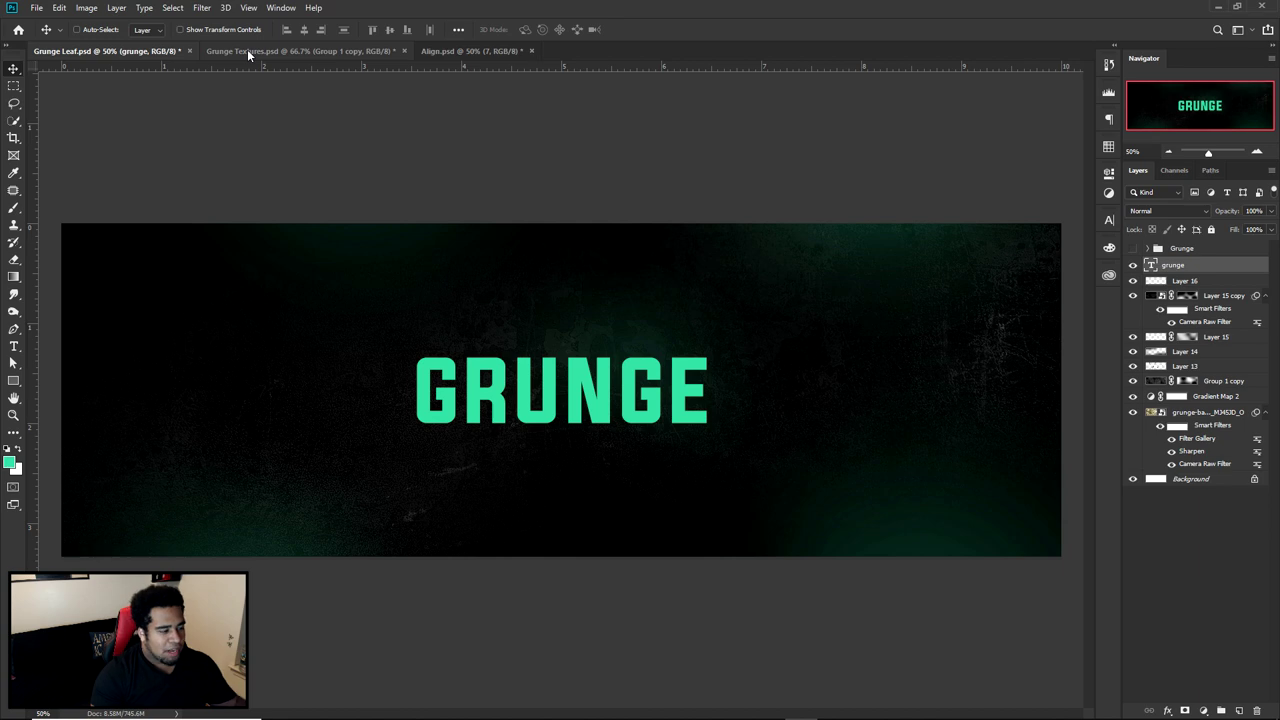
pyautogui.click(247, 50)
pyautogui.click(1212, 316)
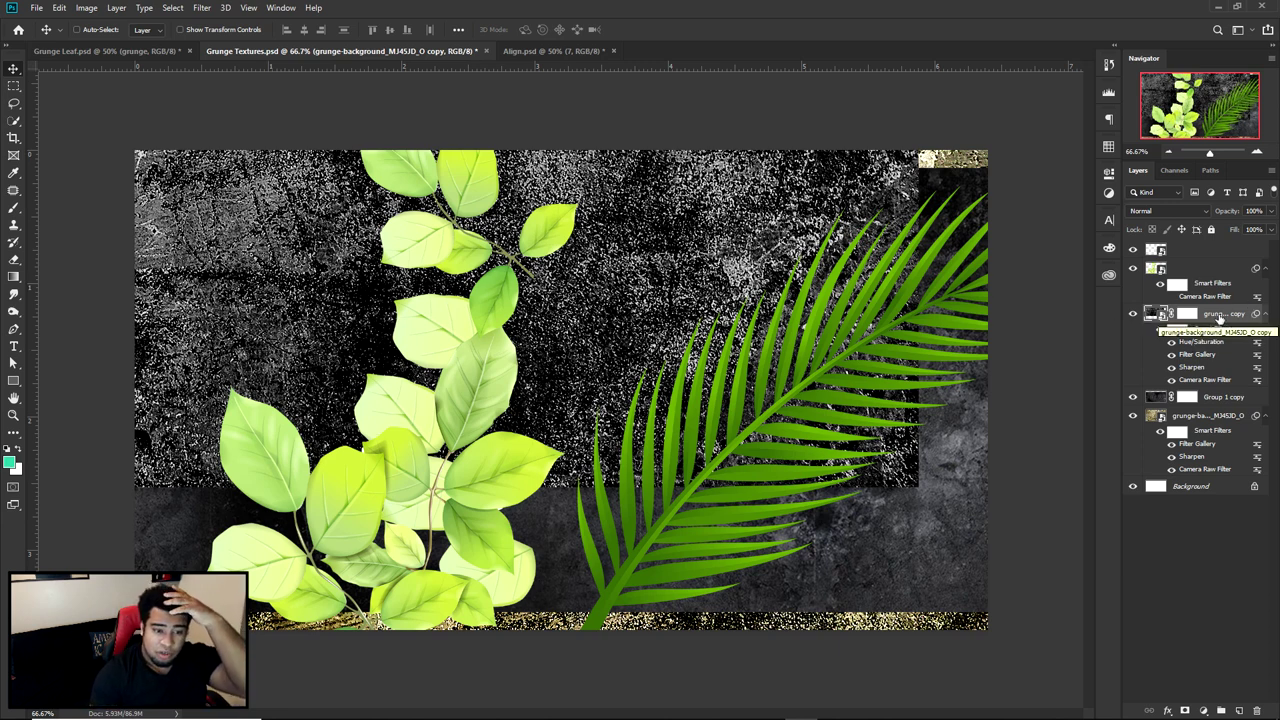
pyautogui.click(1206, 418)
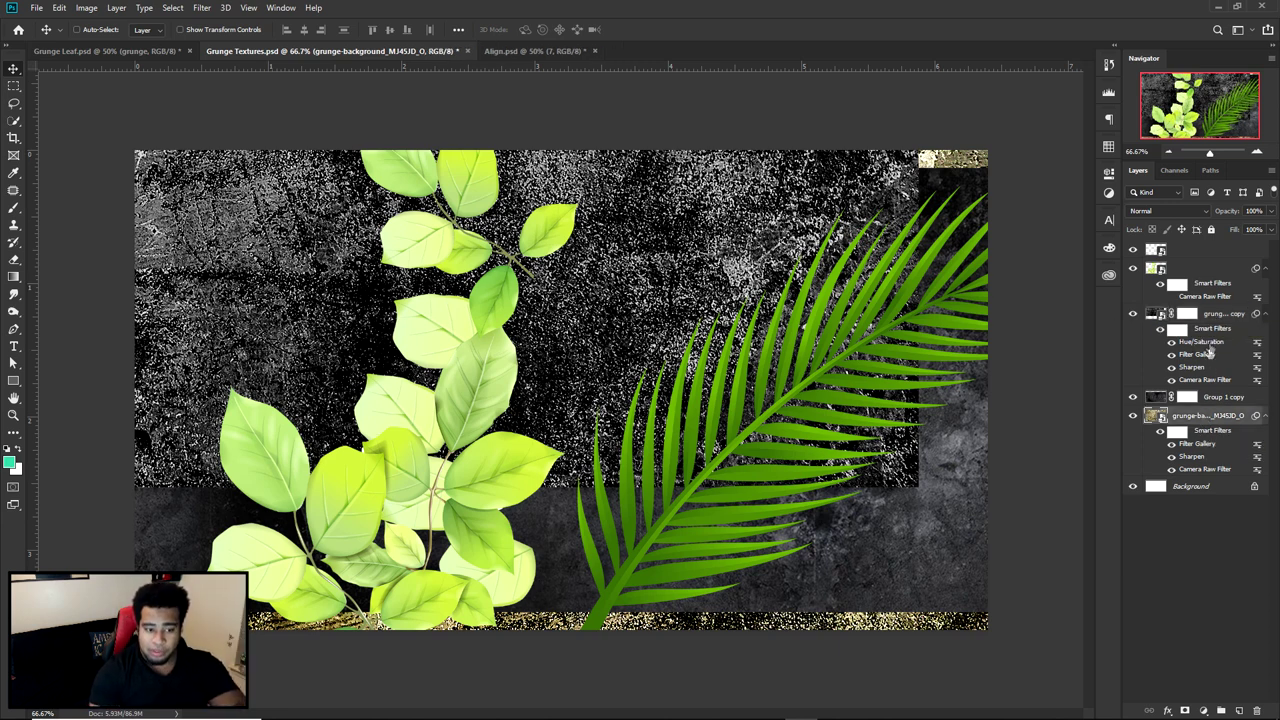
pyautogui.click(1210, 314)
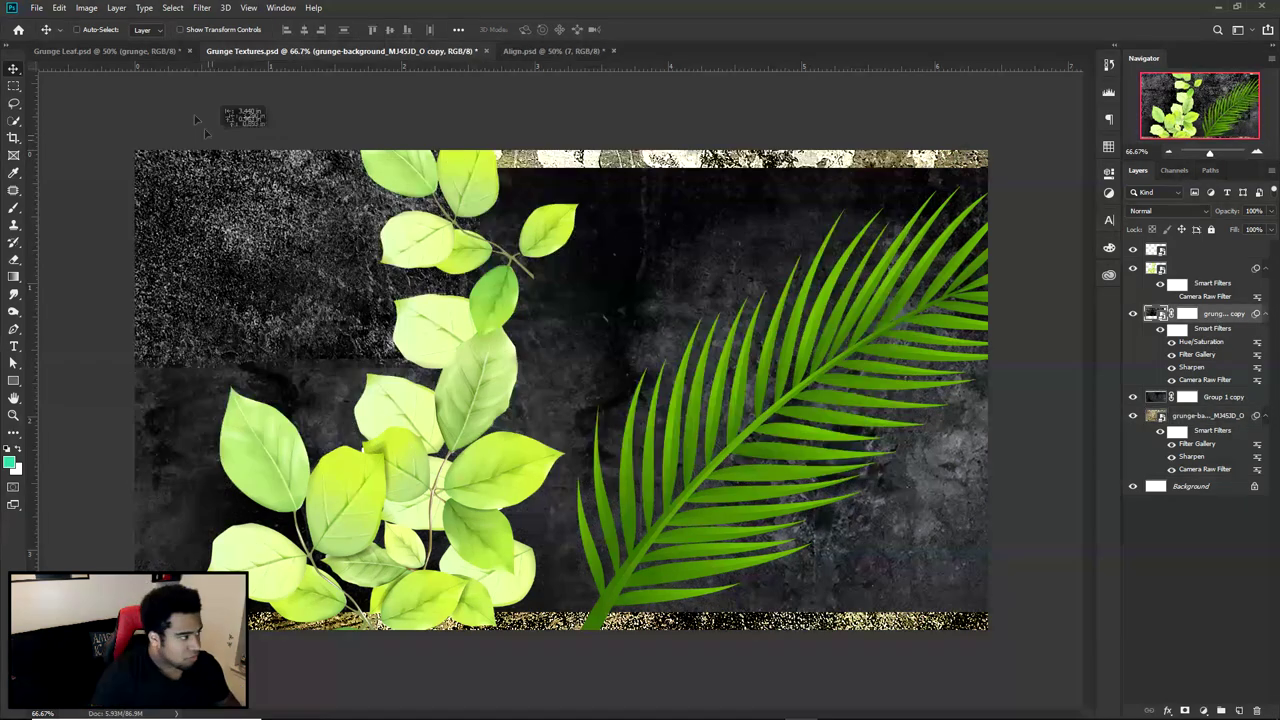
pyautogui.hotkey('ctrl', 'shift', 'Tab')
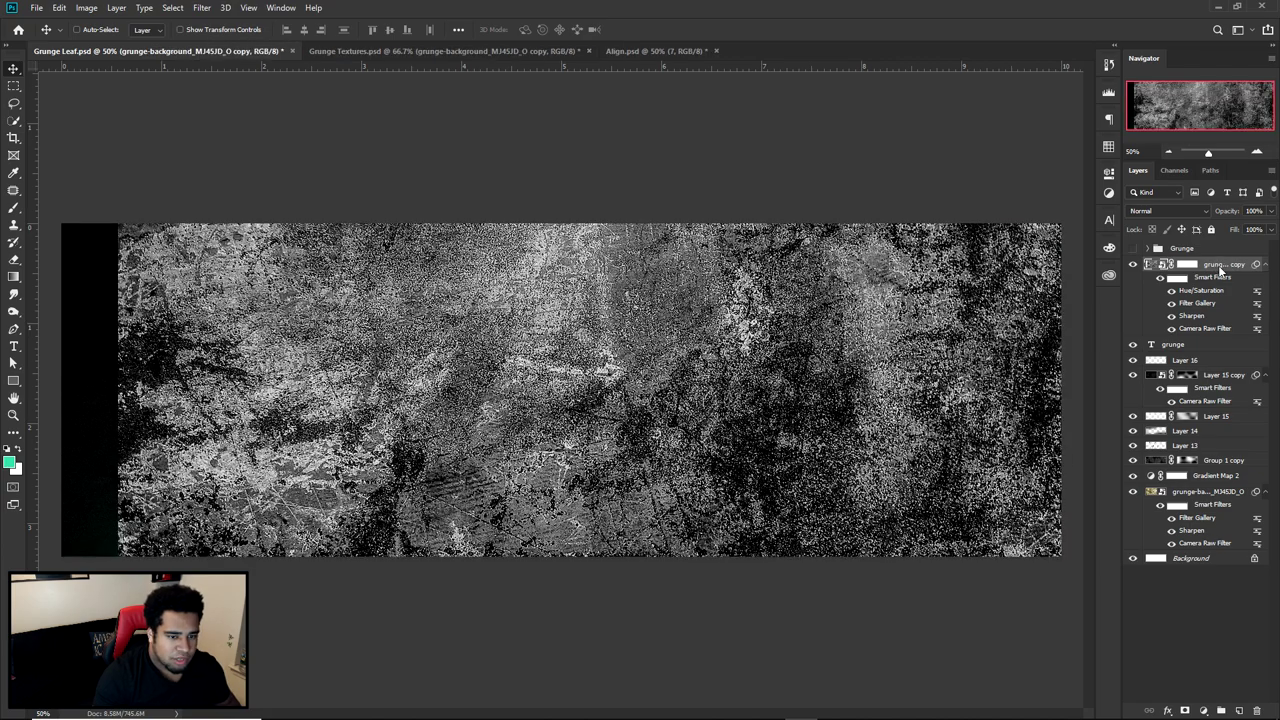
# Clip the speckled texture to the GRUNGE title and shift it so a different part of the pattern fills the letters
pyautogui.rightClick(1219, 265)
pyautogui.click(1105, 441)
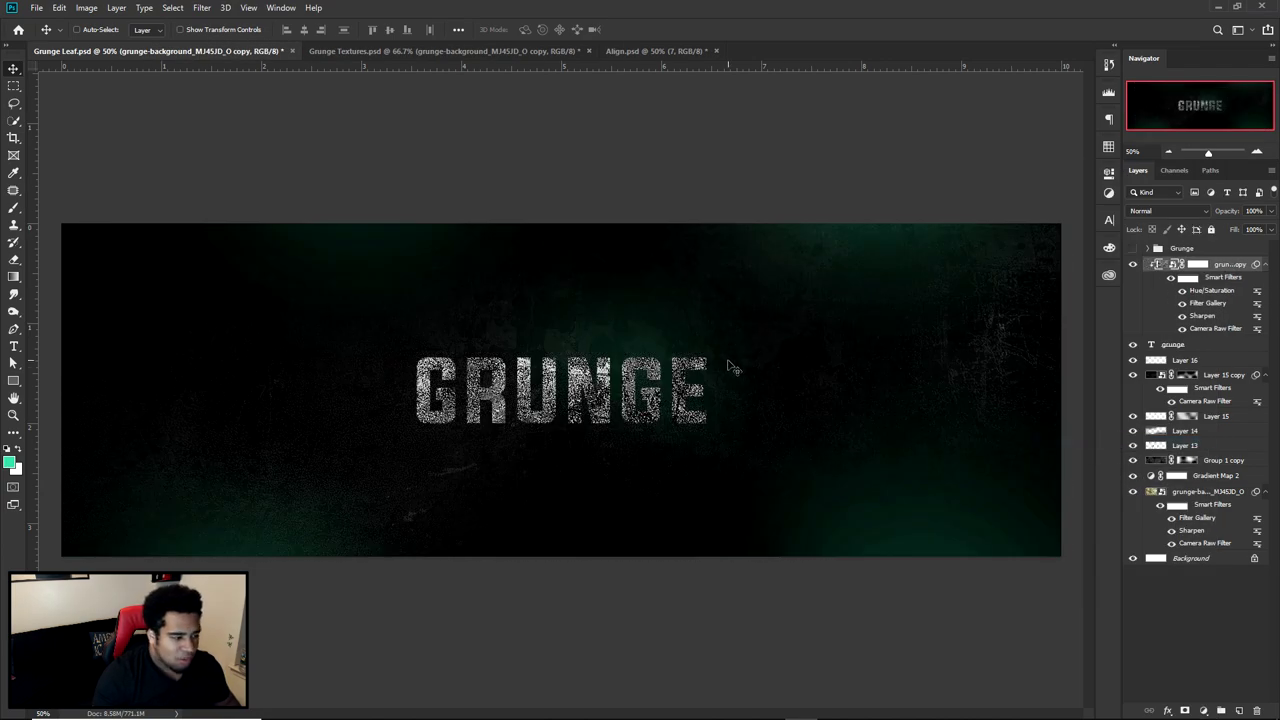
pyautogui.scroll(3, 560, 395)
pyautogui.moveTo(564, 402); pyautogui.dragTo(660, 502)
pyautogui.scroll(-4, 652, 470)
pyautogui.moveTo(631, 437); pyautogui.dragTo(634, 338)
pyautogui.scroll(2, 630, 370)
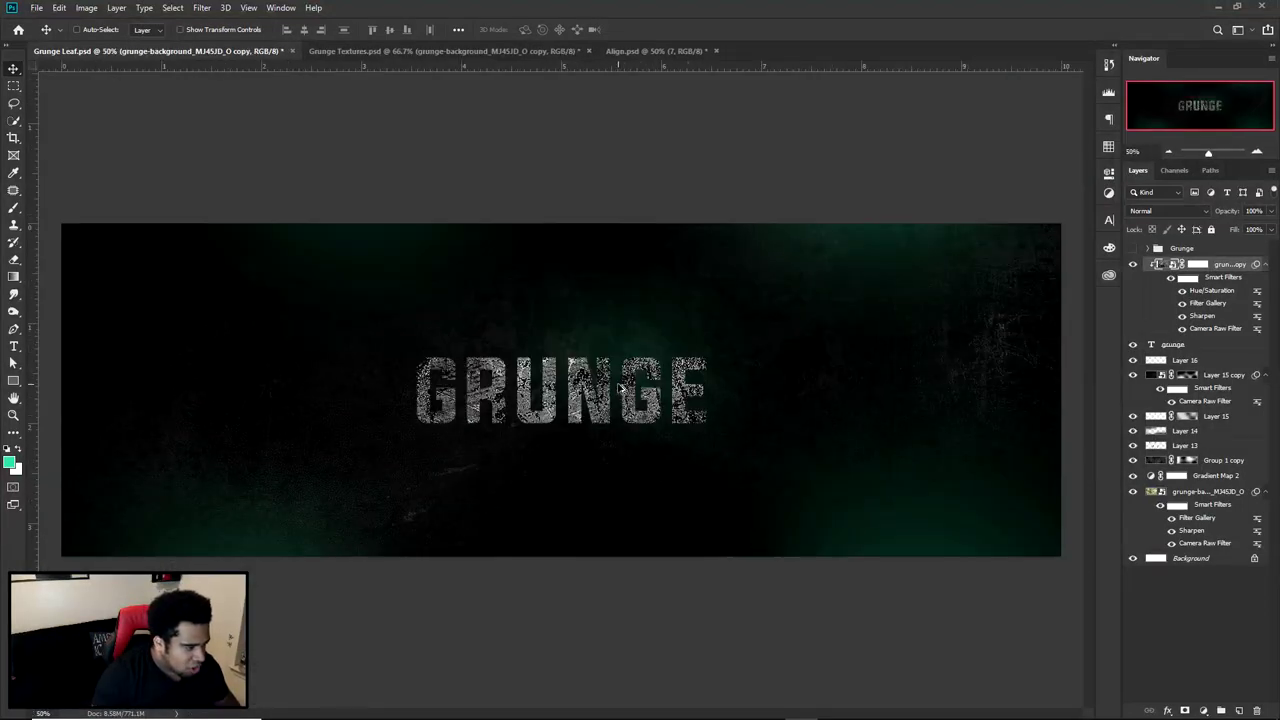
pyautogui.scroll(-1, 622, 389)
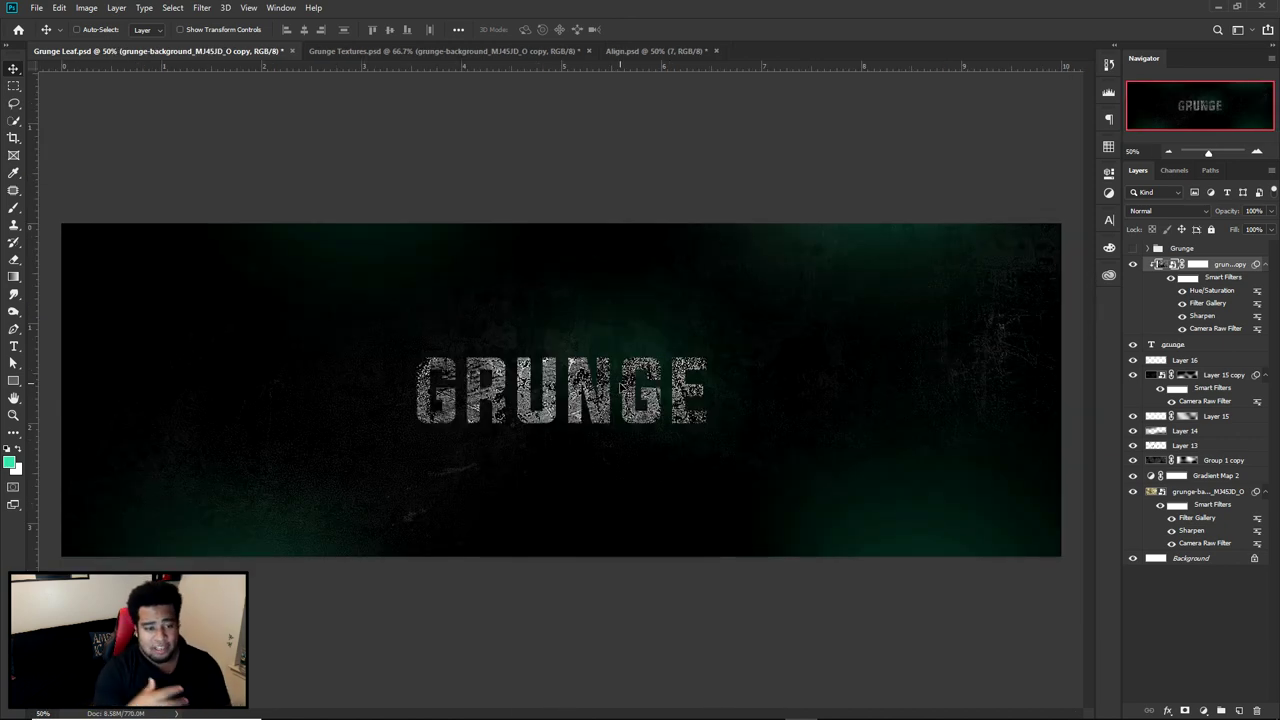
# Compare the title with the finished Grunge group and with its clipped texture hidden
pyautogui.click(1133, 248)
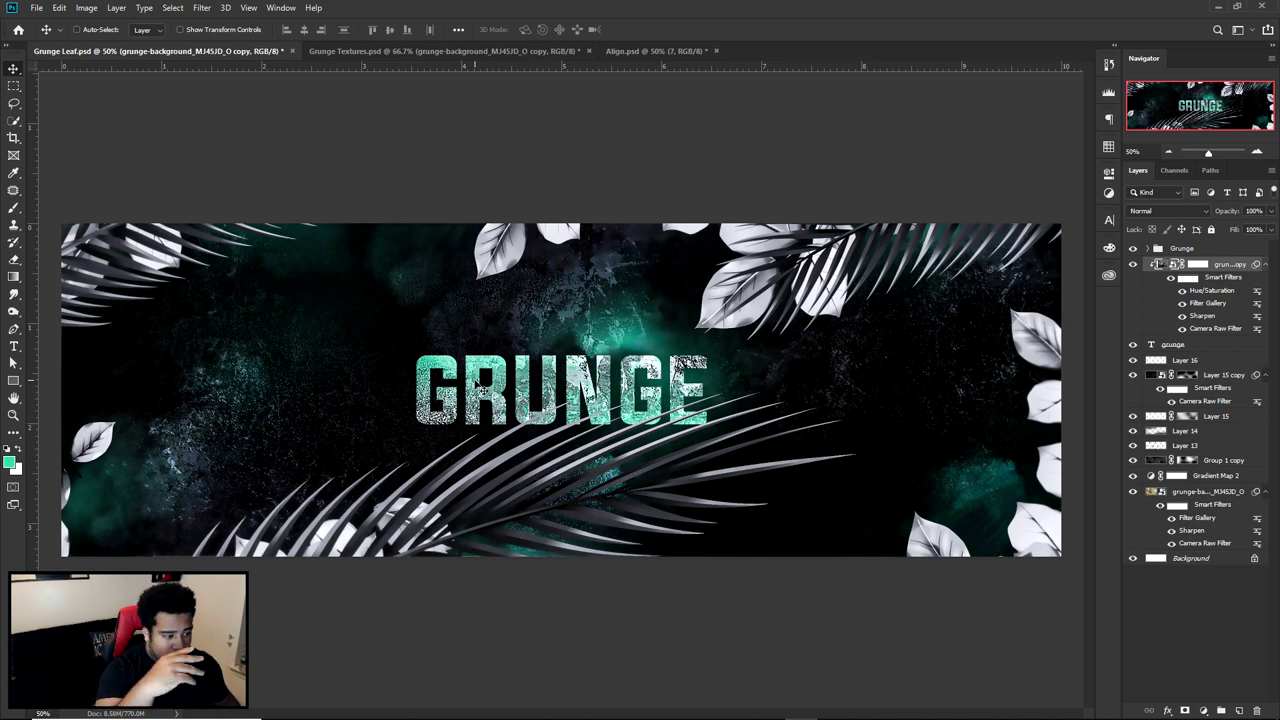
pyautogui.click(1133, 248)
pyautogui.click(1133, 264)
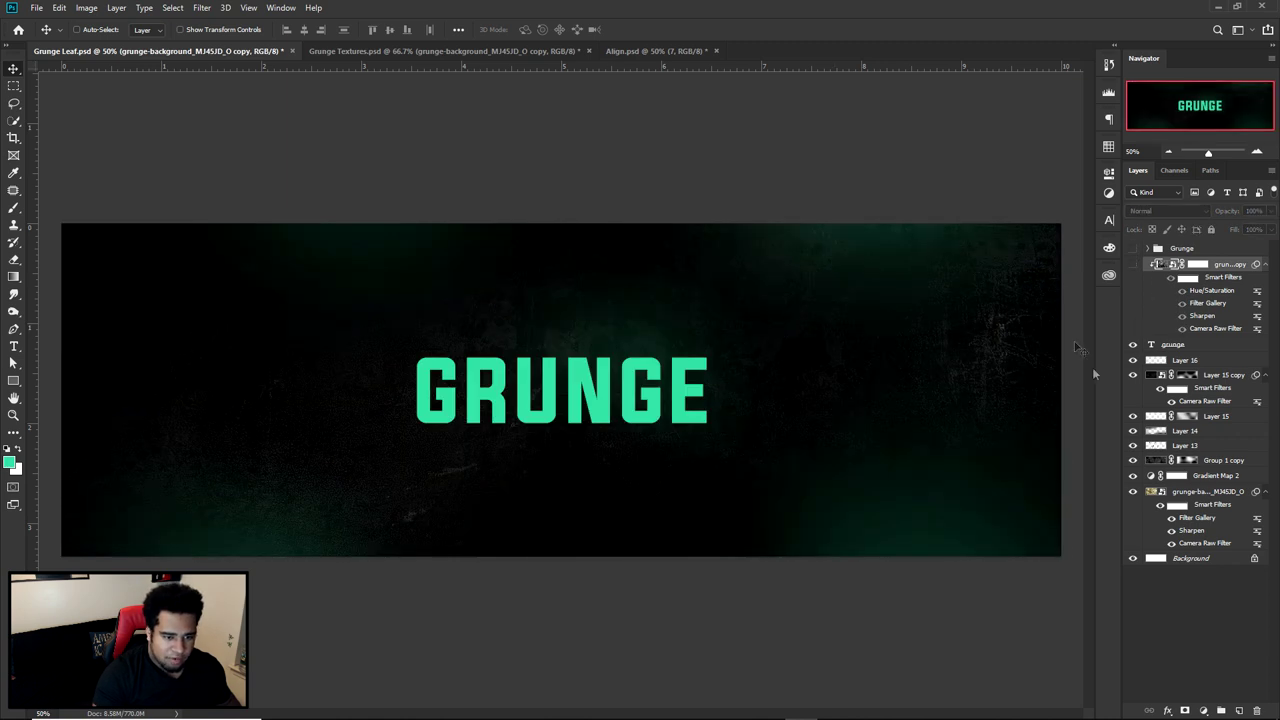
pyautogui.click(1196, 345)
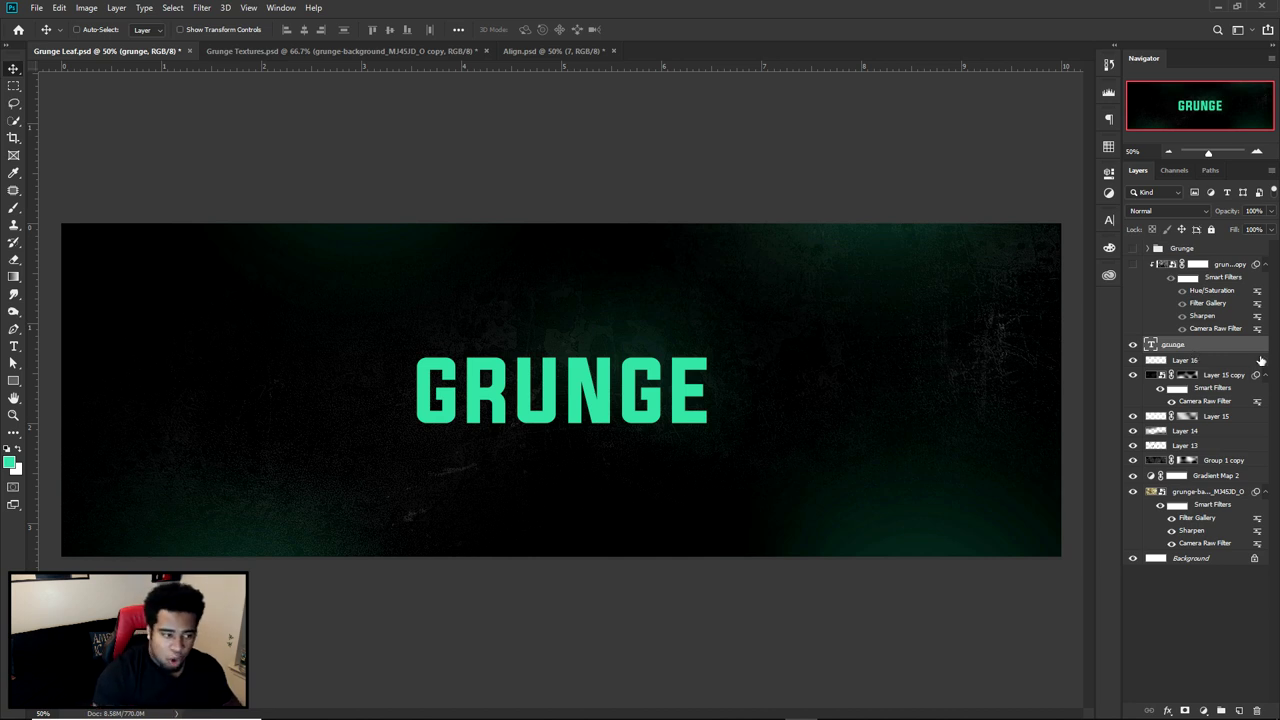
pyautogui.click(1133, 264)
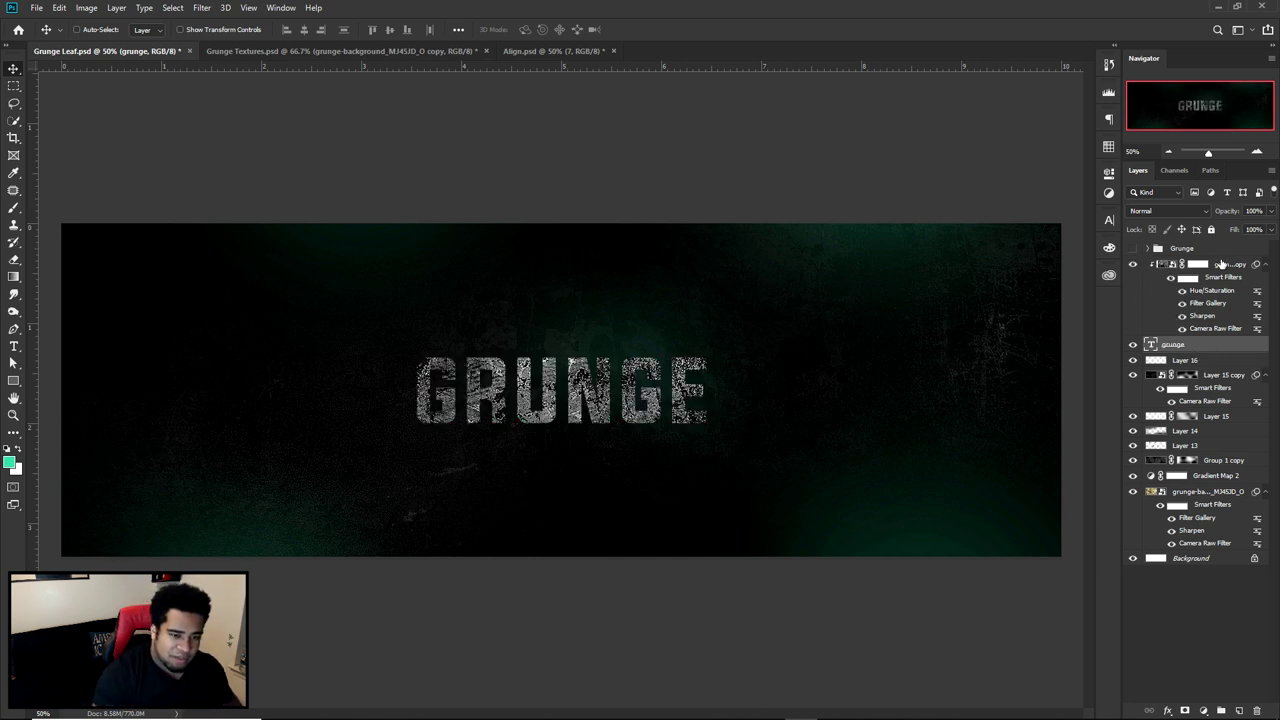
# Paint black on the clipped texture's layer mask with a soft brush at 82% opacity to bring back the title's green in places
pyautogui.click(1210, 268)
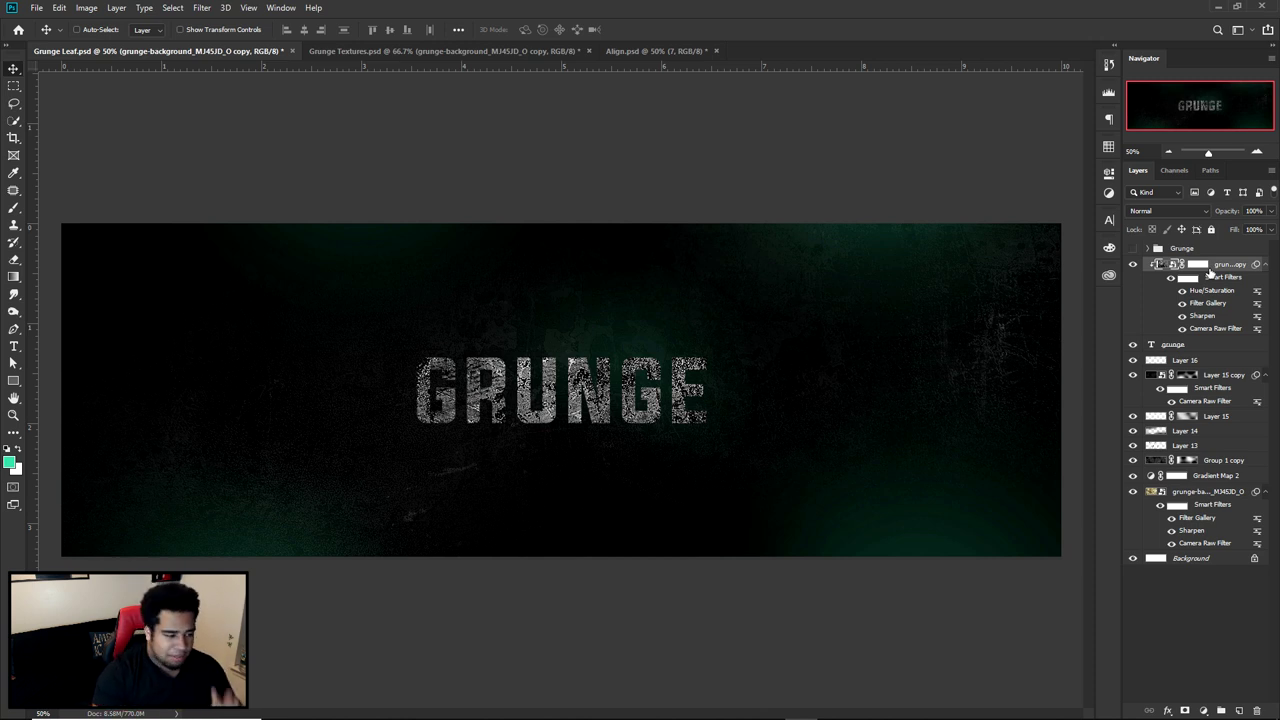
pyautogui.click(1198, 265)
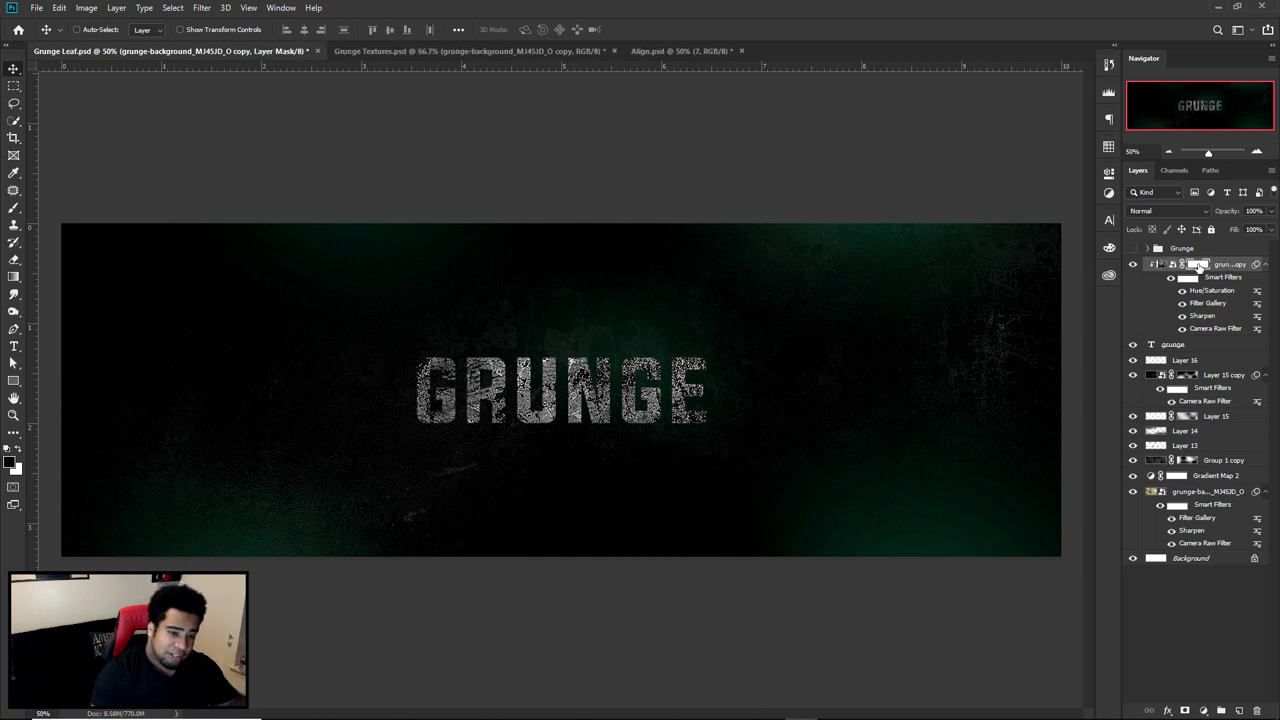
pyautogui.press('b')
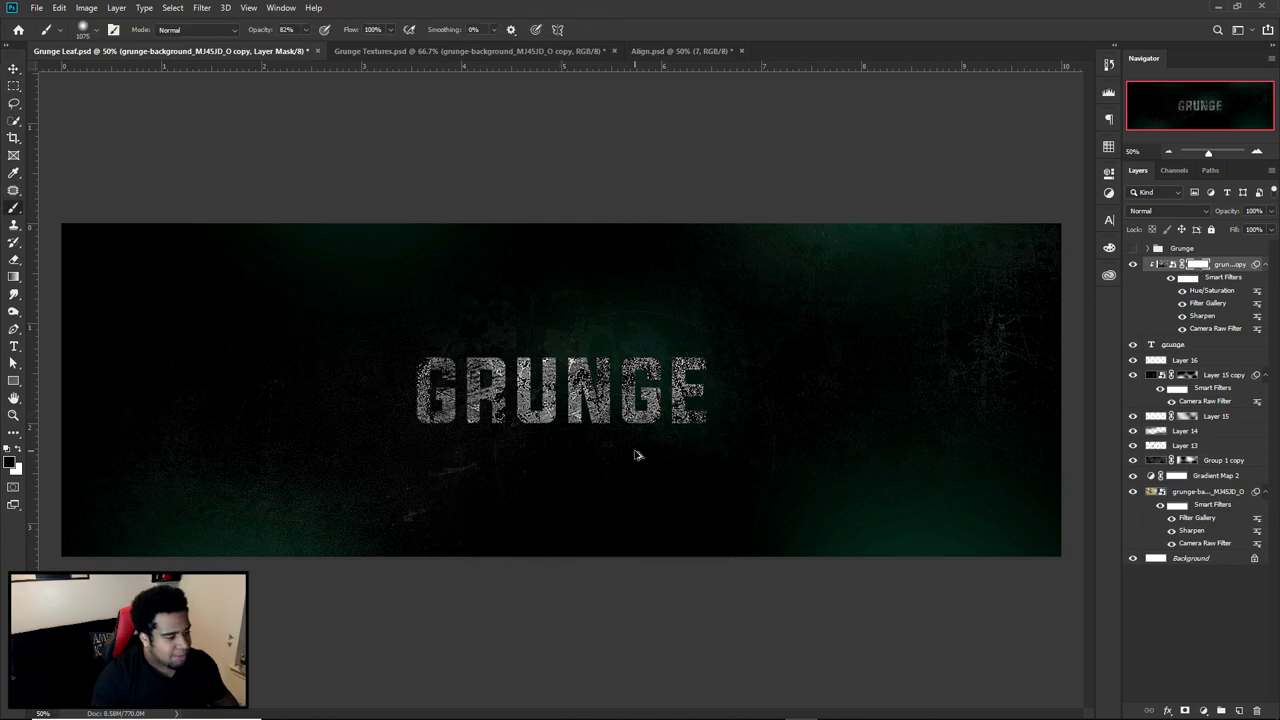
pyautogui.moveTo(640, 450)
pyautogui.mouseDown()
pyautogui.moveTo(657, 540)
pyautogui.moveTo(529, 491)
pyautogui.moveTo(477, 229)
pyautogui.mouseUp()
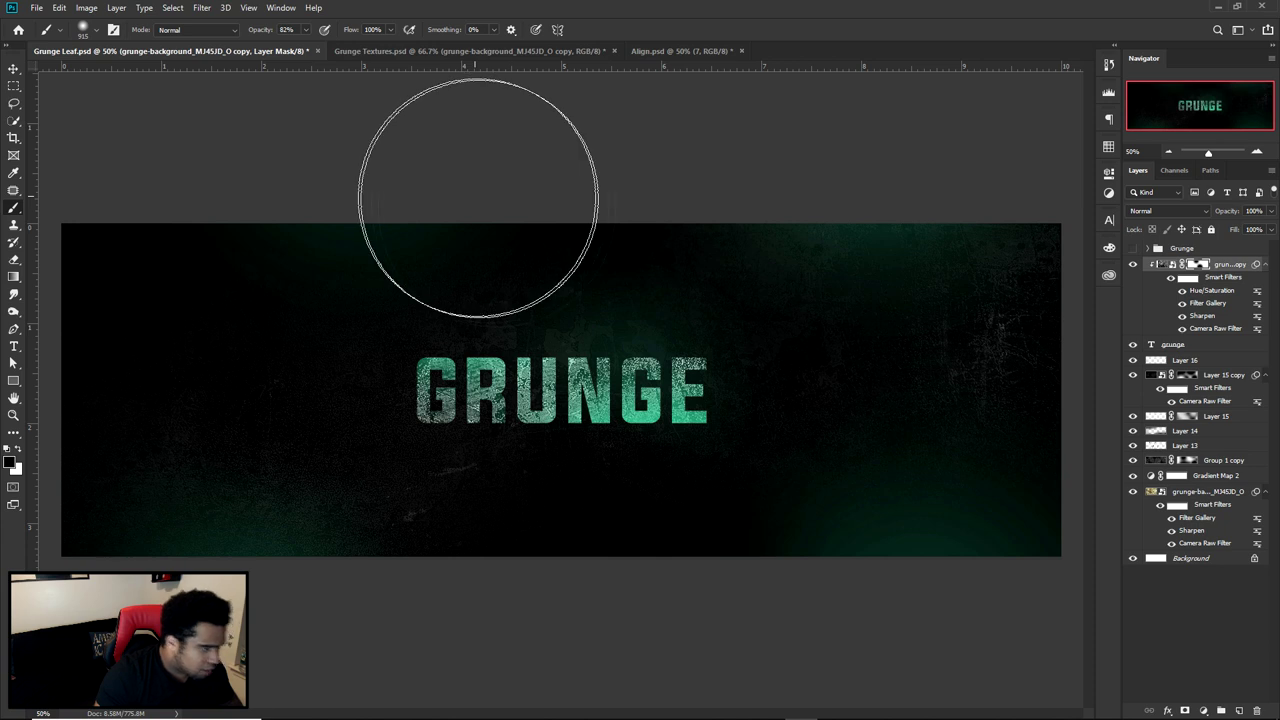
pyautogui.press('v')
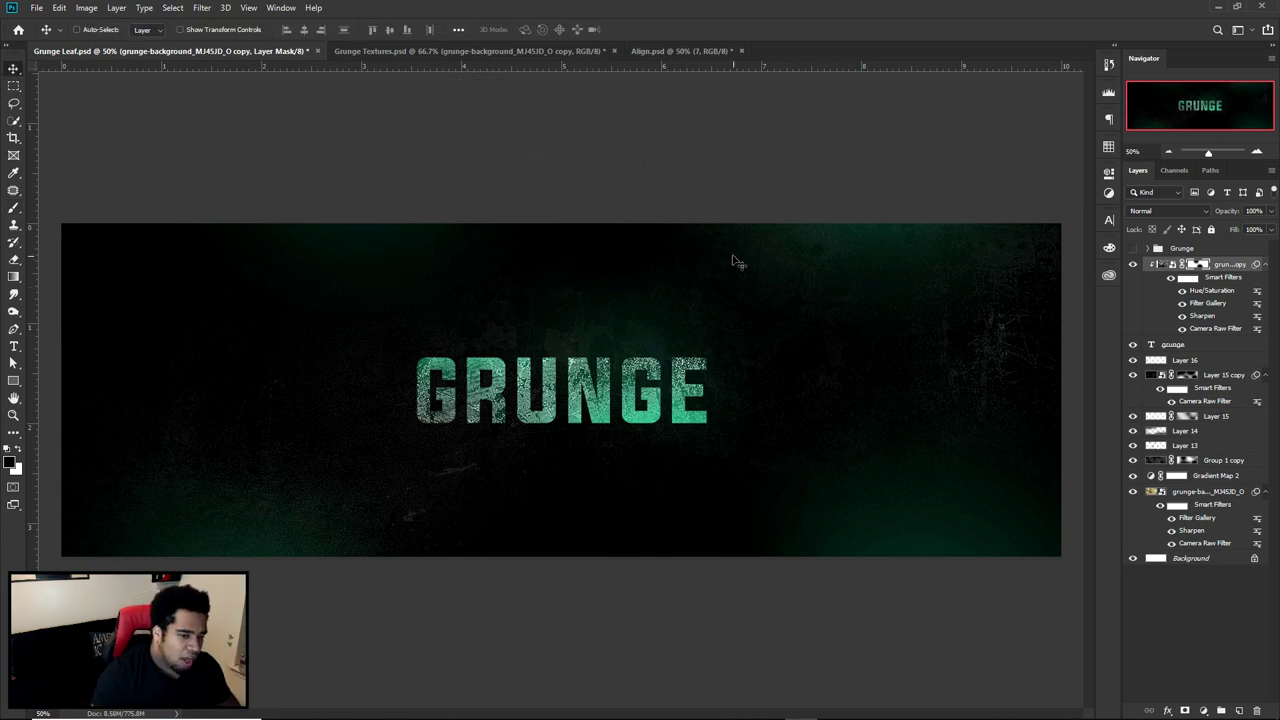
# Switch to Align.psd and preview smoke layers 5 and 6 of the Smoke/Cloud group against smoke layer 7
pyautogui.click(656, 52)
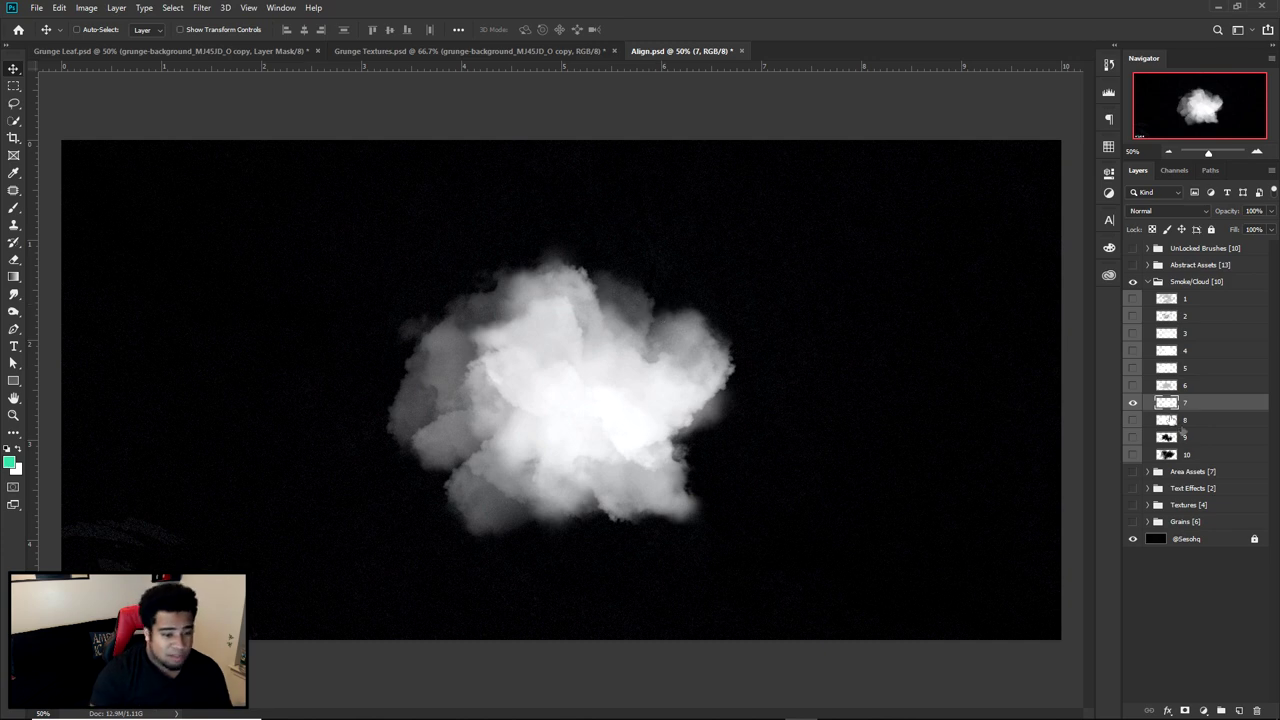
pyautogui.click(1133, 403)
pyautogui.click(1133, 385)
pyautogui.click(1133, 369)
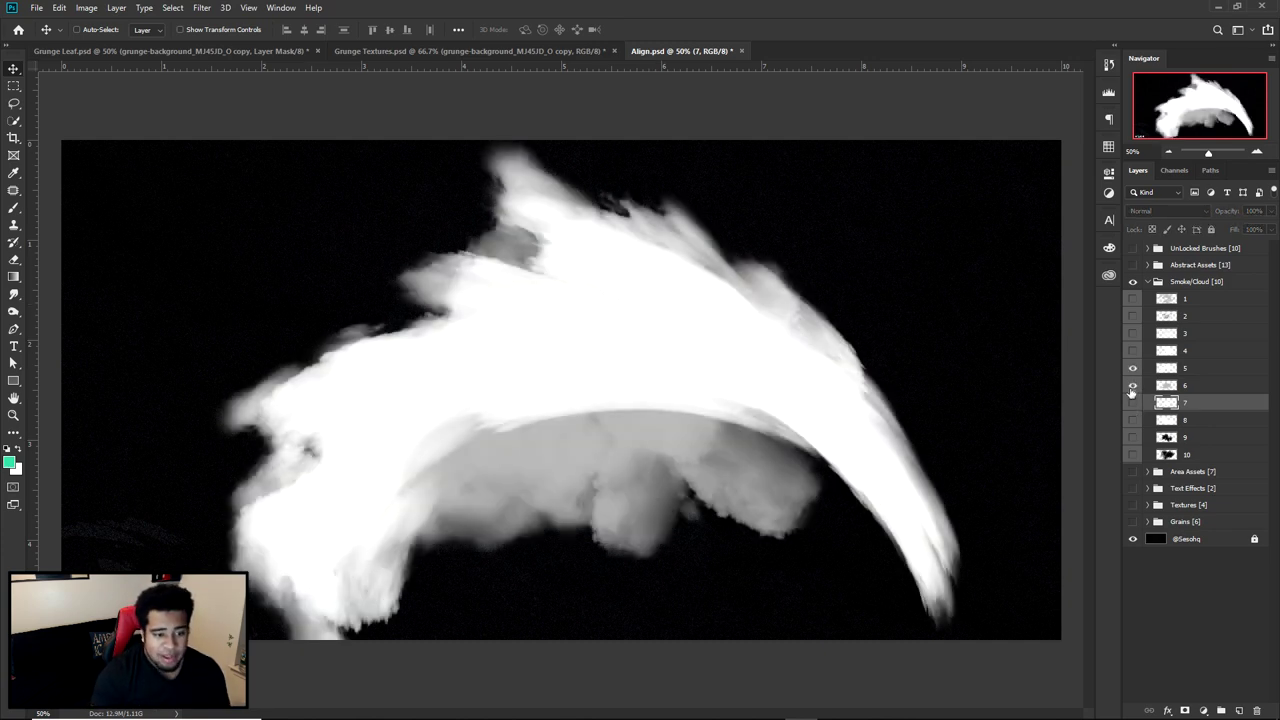
pyautogui.click(1133, 386)
pyautogui.click(1133, 369)
pyautogui.click(1133, 403)
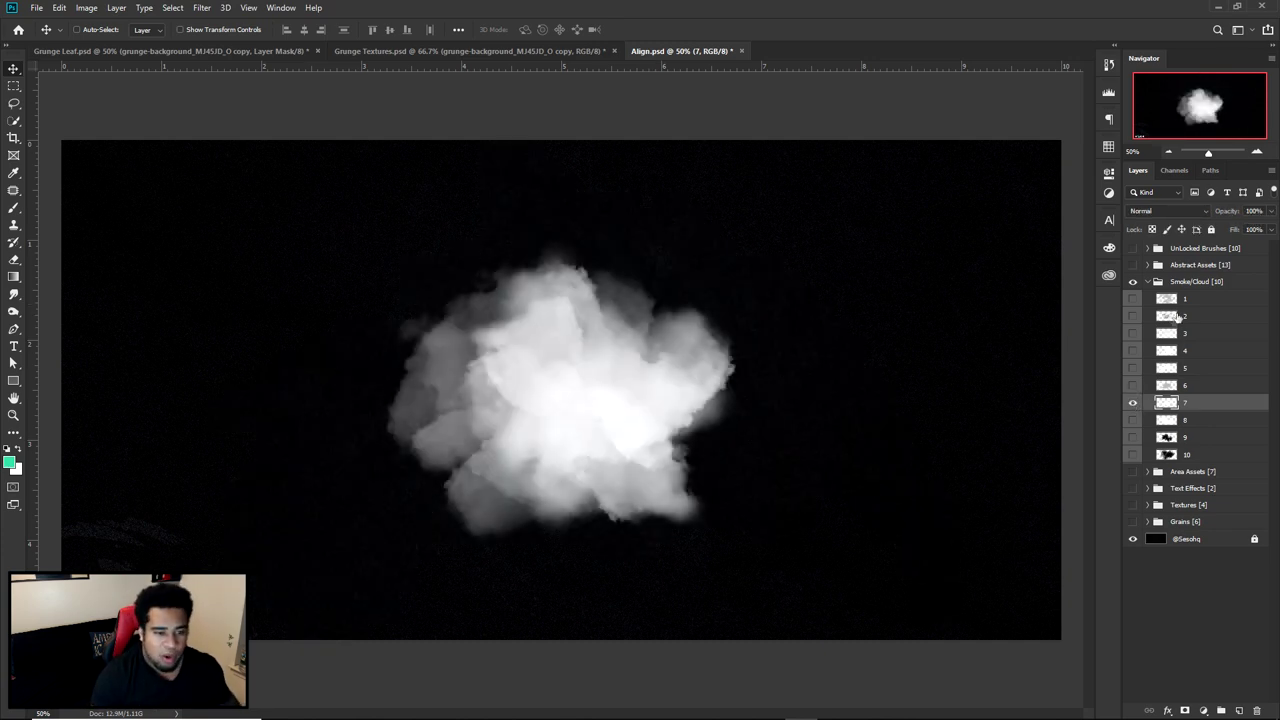
# Look through the UnLocked Brushes group in Align.psd with its visibility briefly turned on
pyautogui.click(1165, 250)
pyautogui.click(1147, 248)
pyautogui.click(1133, 248)
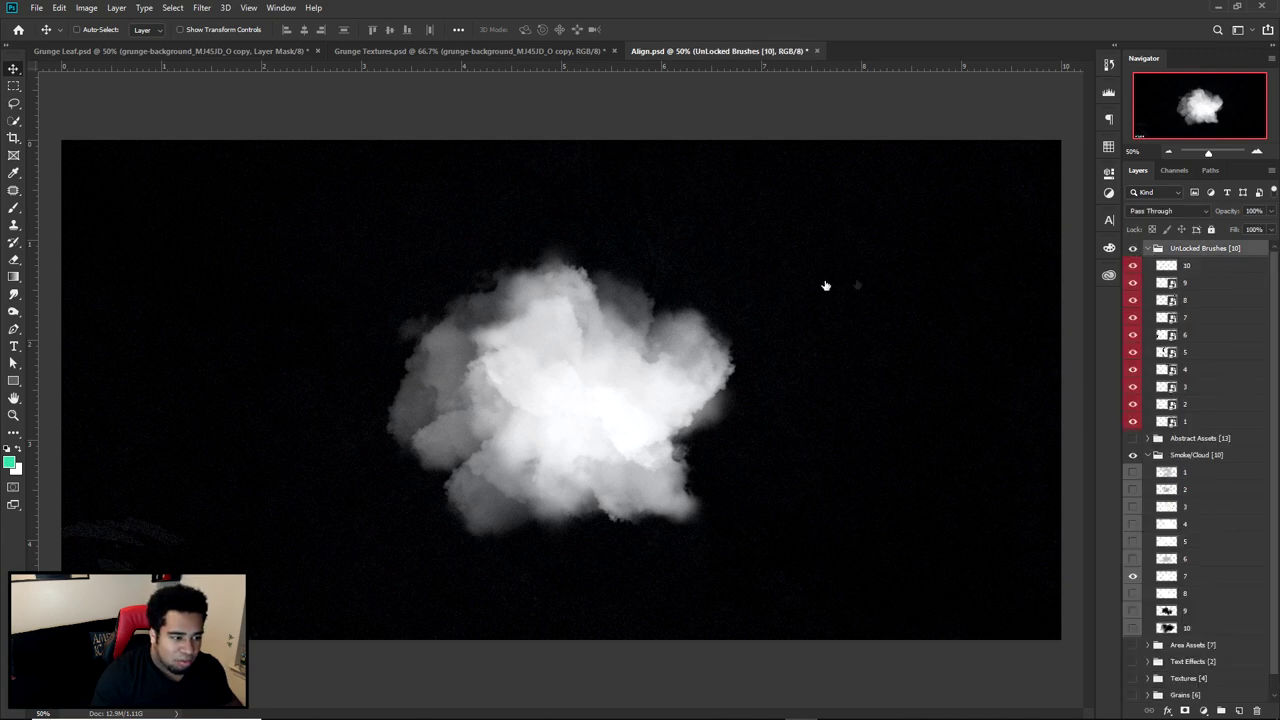
pyautogui.click(1133, 249)
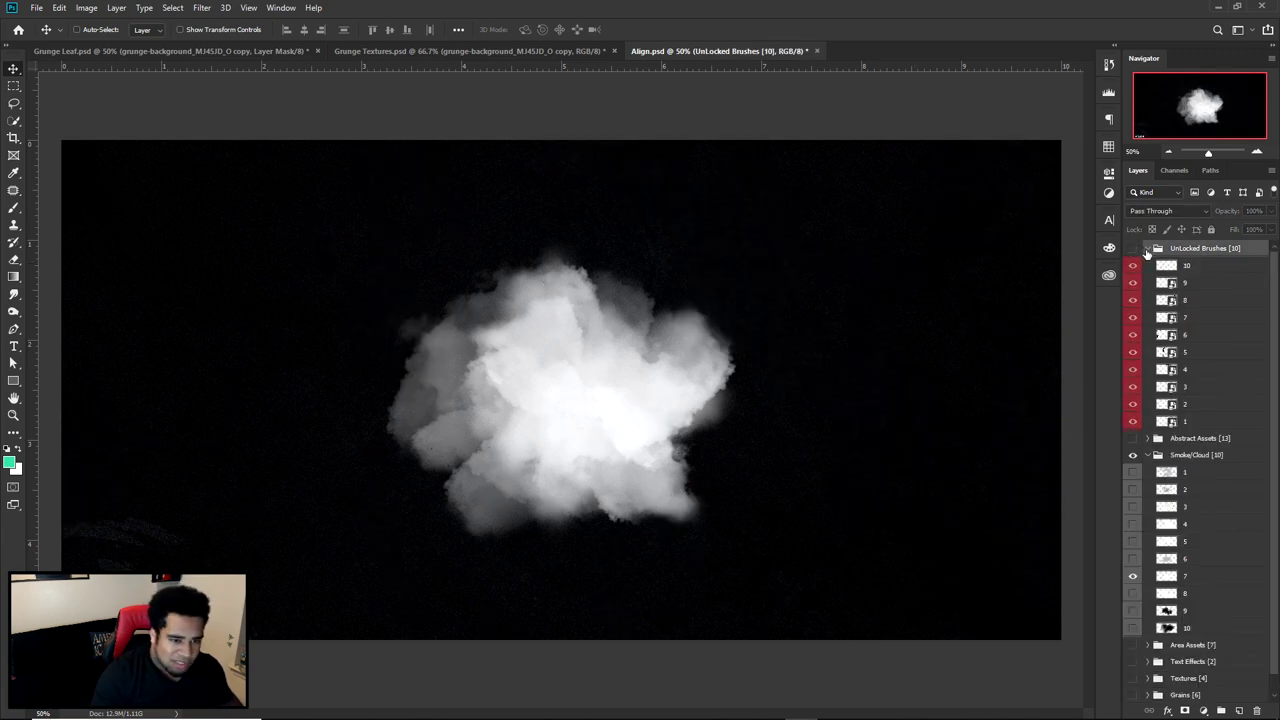
pyautogui.click(1147, 248)
# Browse the Abstract Assets group and preview its blue and purple swirl layers over the smoke
pyautogui.click(1160, 265)
pyautogui.click(1147, 265)
pyautogui.click(1133, 265)
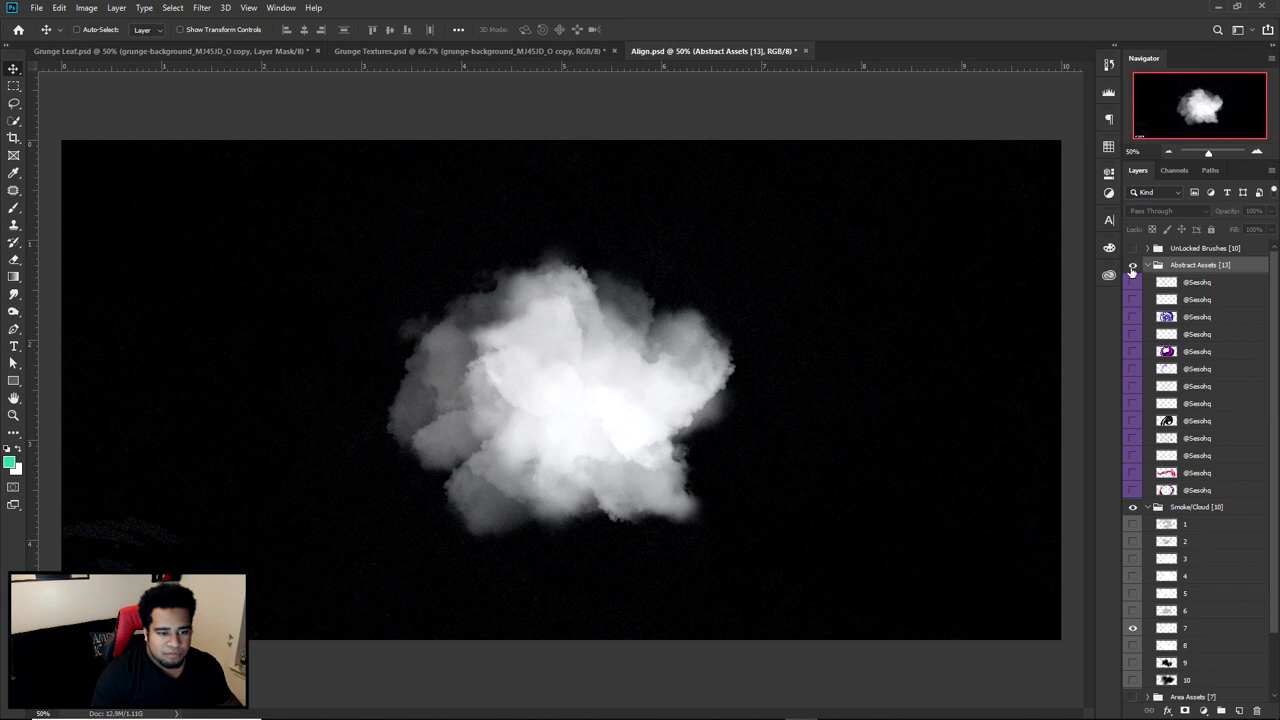
pyautogui.click(1133, 300)
pyautogui.click(1133, 317)
pyautogui.click(1133, 300)
pyautogui.click(1132, 318)
pyautogui.click(1132, 352)
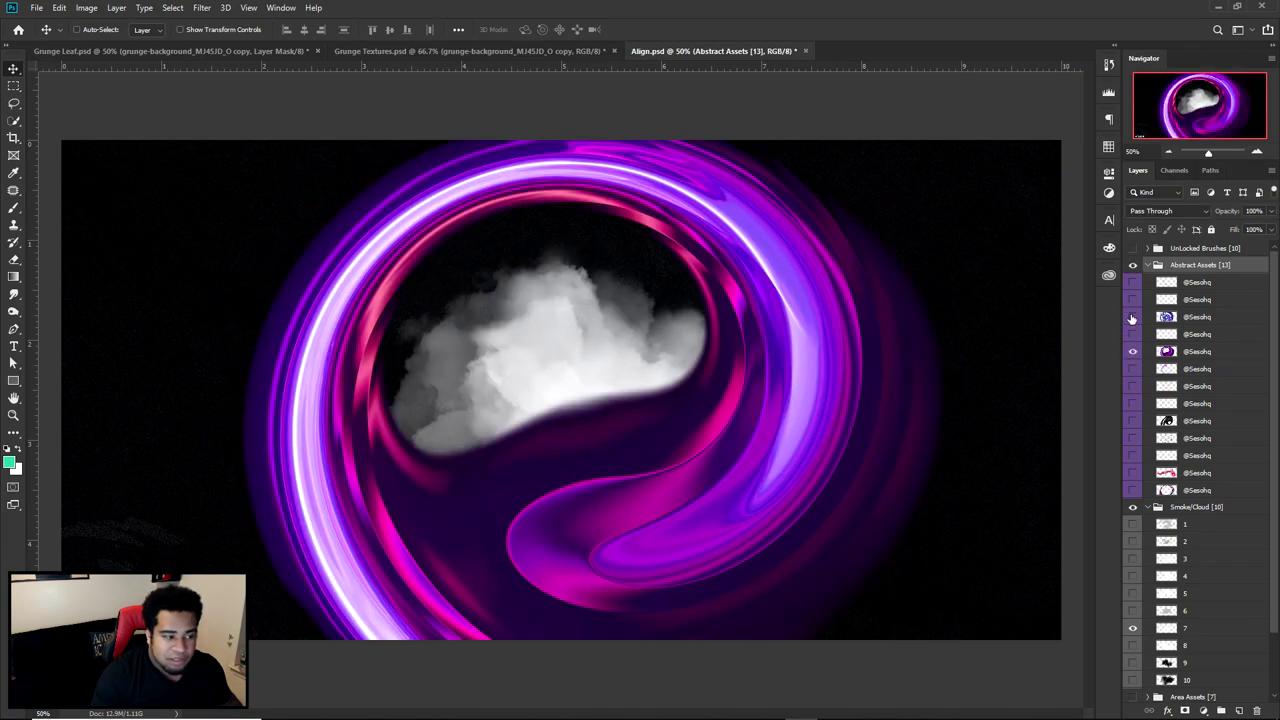
pyautogui.click(1133, 349)
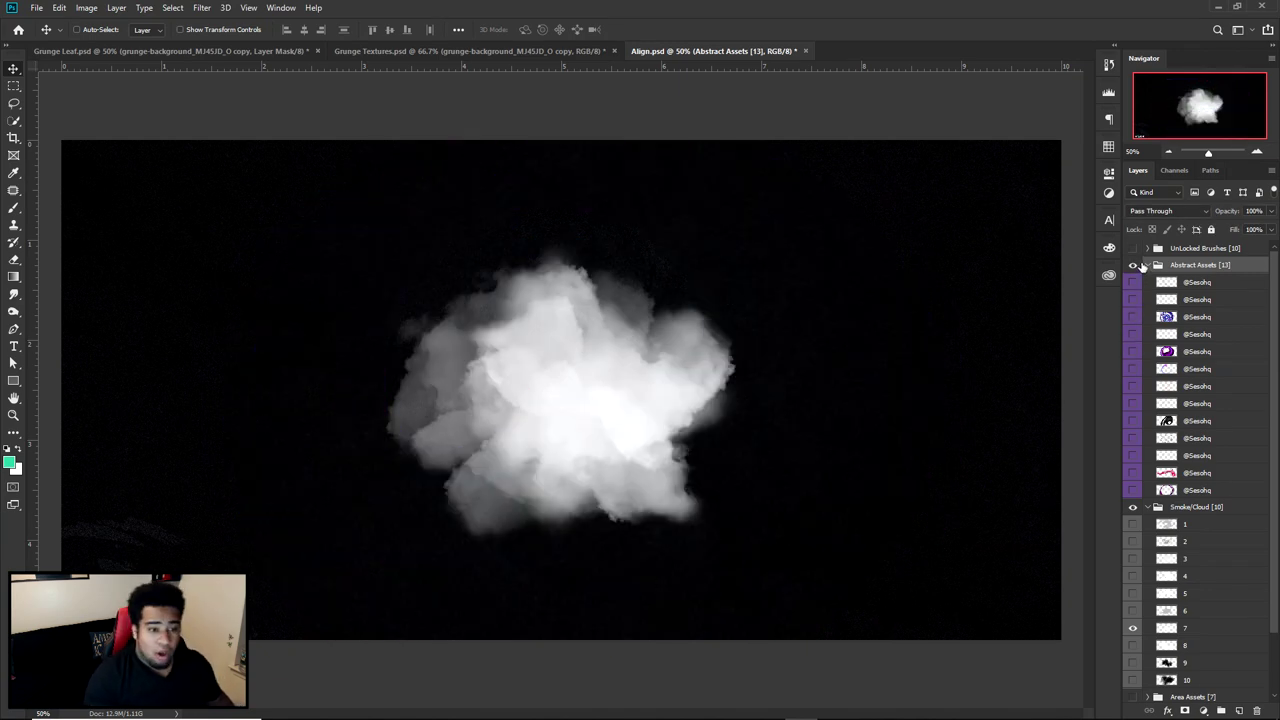
pyautogui.click(1147, 265)
# Bring smoke layer 7 into Grunge Leaf.psd and spread it and four duplicates along the banner's top and bottom edges
pyautogui.click(1190, 402)
pyautogui.moveTo(531, 277); pyautogui.dragTo(993, 300)
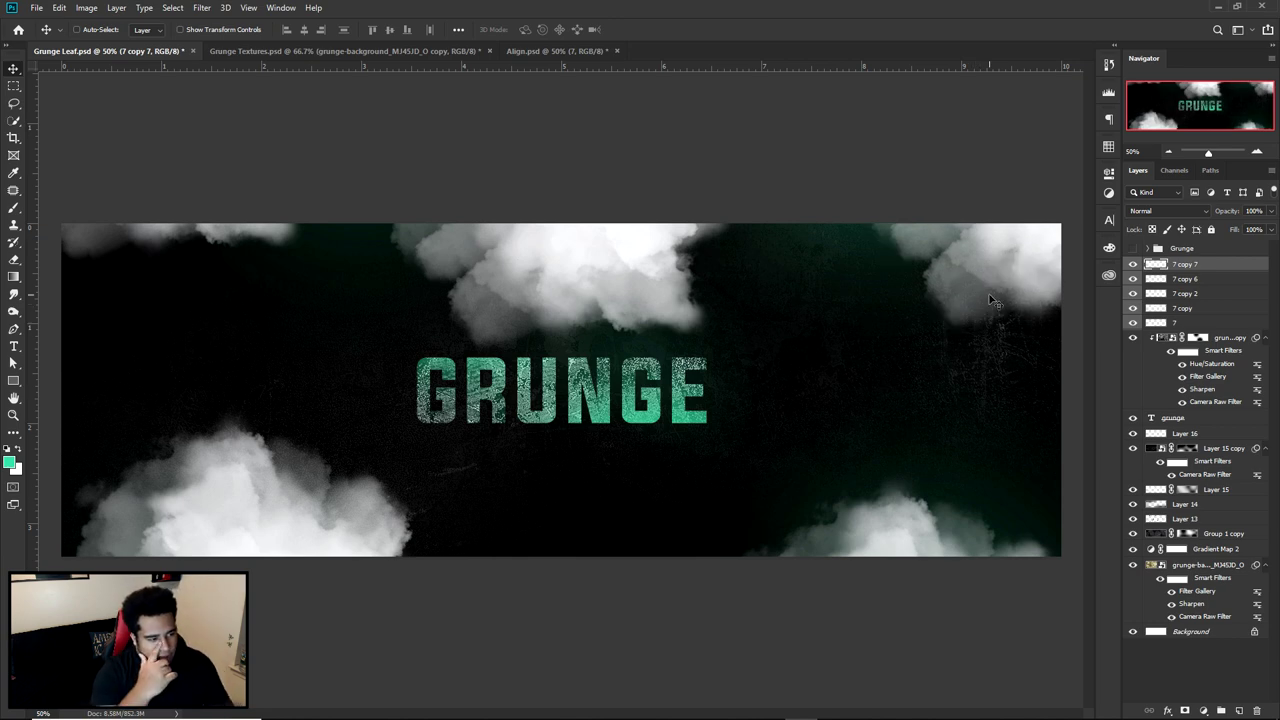
pyautogui.press('Print')
pyautogui.moveTo(47, 115); pyautogui.dragTo(1206, 706)
pyautogui.moveTo(1007, 493); pyautogui.dragTo(1023, 603)
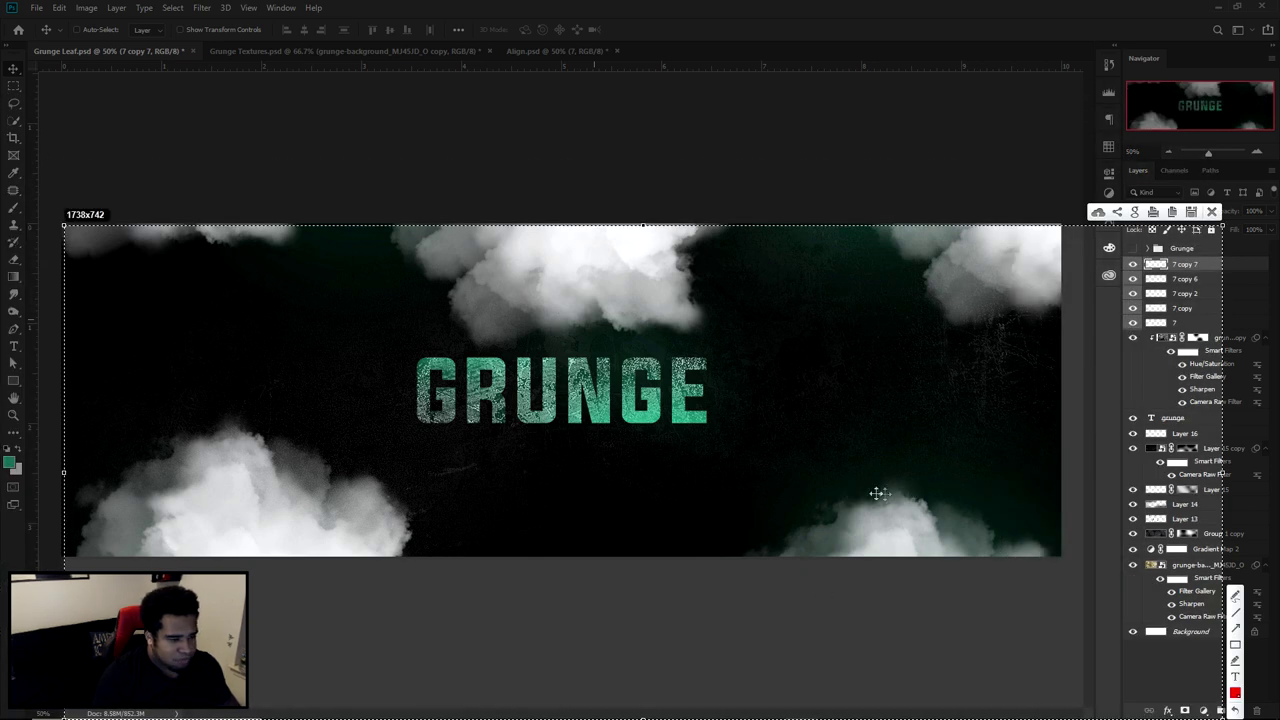
pyautogui.moveTo(885, 493); pyautogui.dragTo(821, 418)
pyautogui.click(1161, 521)
pyautogui.moveTo(127, 406)
pyautogui.mouseDown()
pyautogui.moveTo(383, 443)
pyautogui.moveTo(285, 397)
pyautogui.mouseUp()
pyautogui.moveTo(163, 163)
pyautogui.mouseDown()
pyautogui.moveTo(94, 277)
pyautogui.moveTo(145, 127)
pyautogui.mouseUp()
pyautogui.moveTo(878, 172)
pyautogui.mouseDown()
pyautogui.moveTo(1088, 218)
pyautogui.moveTo(888, 168)
pyautogui.mouseUp()
pyautogui.moveTo(980, 484)
pyautogui.mouseDown()
pyautogui.moveTo(934, 684)
pyautogui.moveTo(821, 453)
pyautogui.mouseUp()
pyautogui.moveTo(660, 177); pyautogui.dragTo(618, 174)
pyautogui.click(1138, 657)
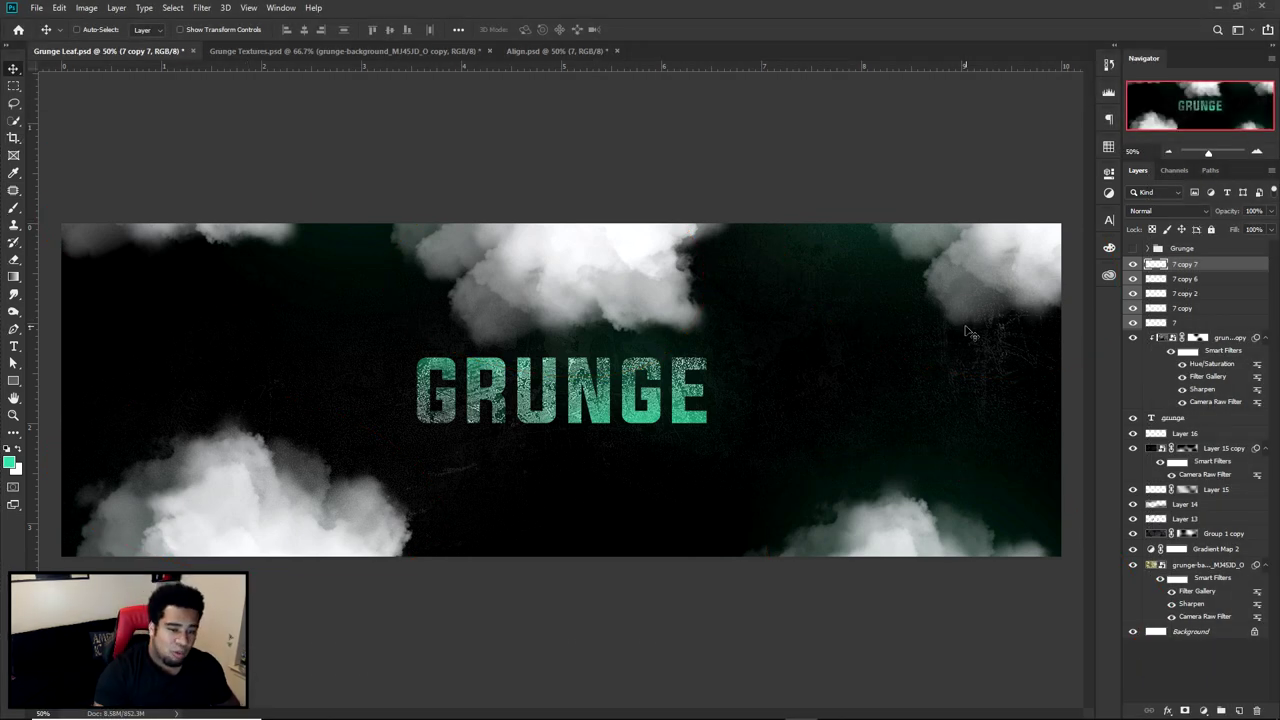
# Set the blend mode of all five smoke layers to Vivid Light
pyautogui.keyDown('shift'); pyautogui.click(1200, 324); pyautogui.keyUp('shift')
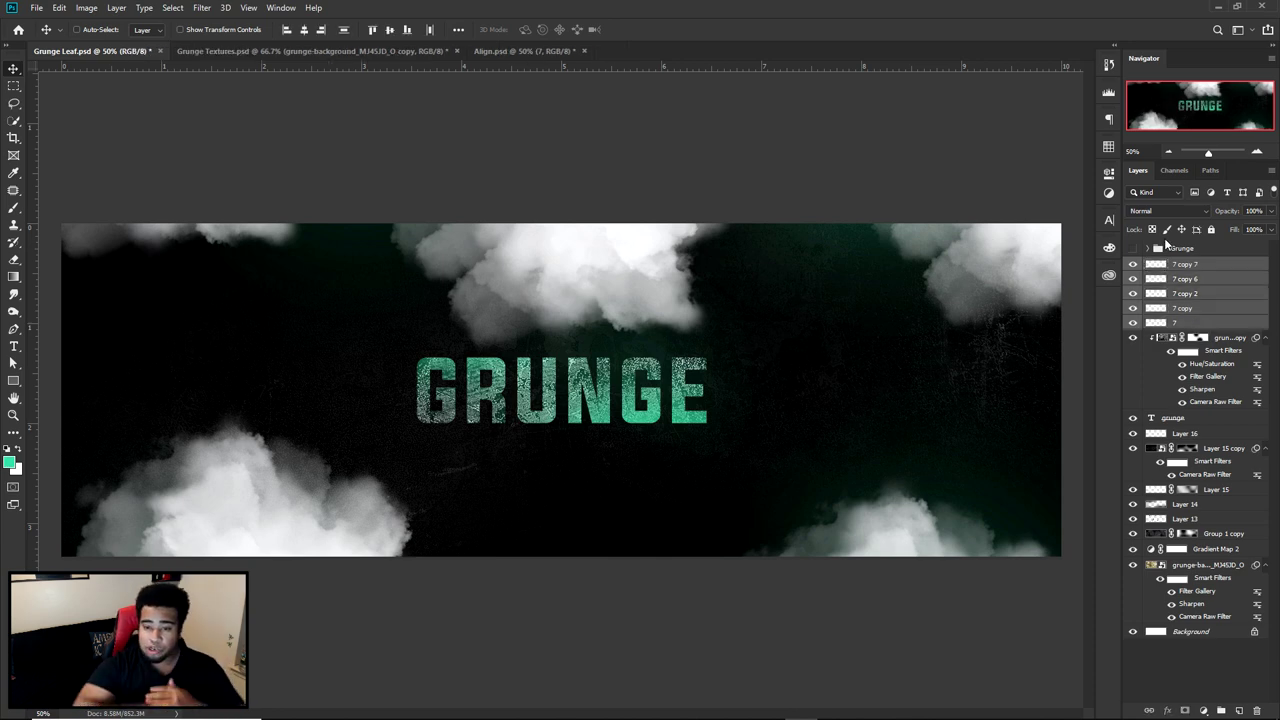
pyautogui.click(1174, 212)
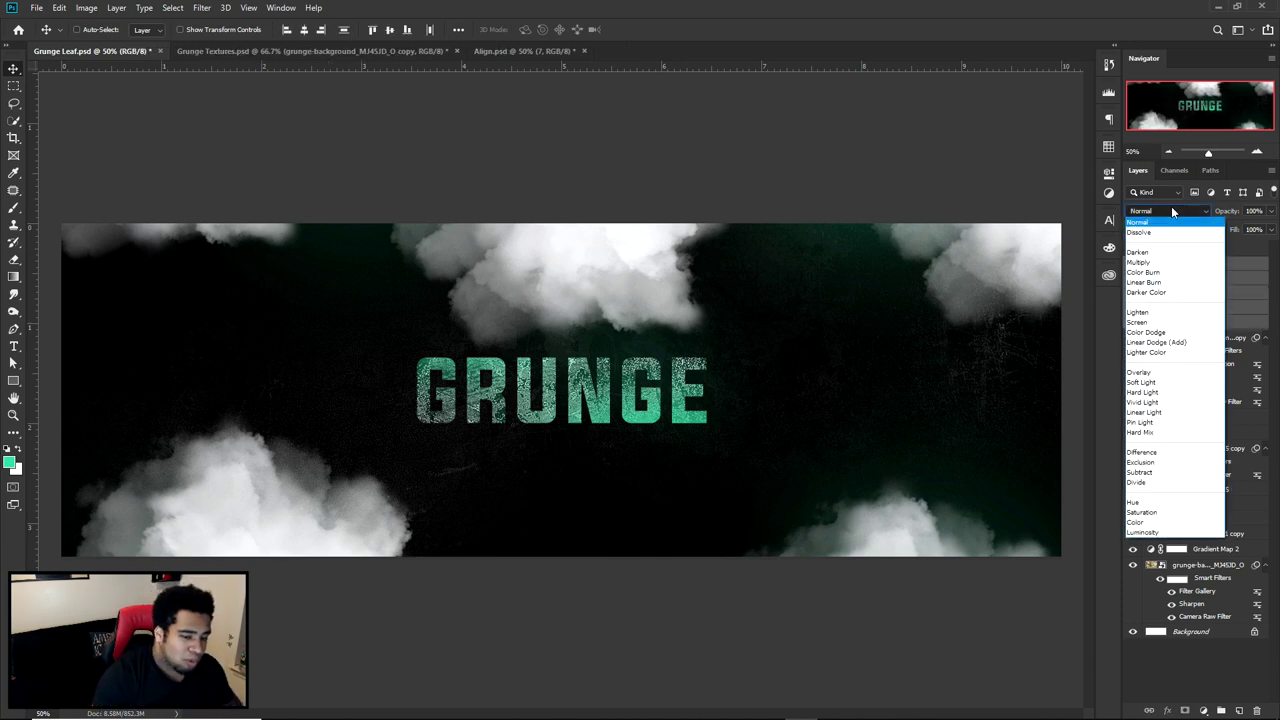
pyautogui.click(1146, 402)
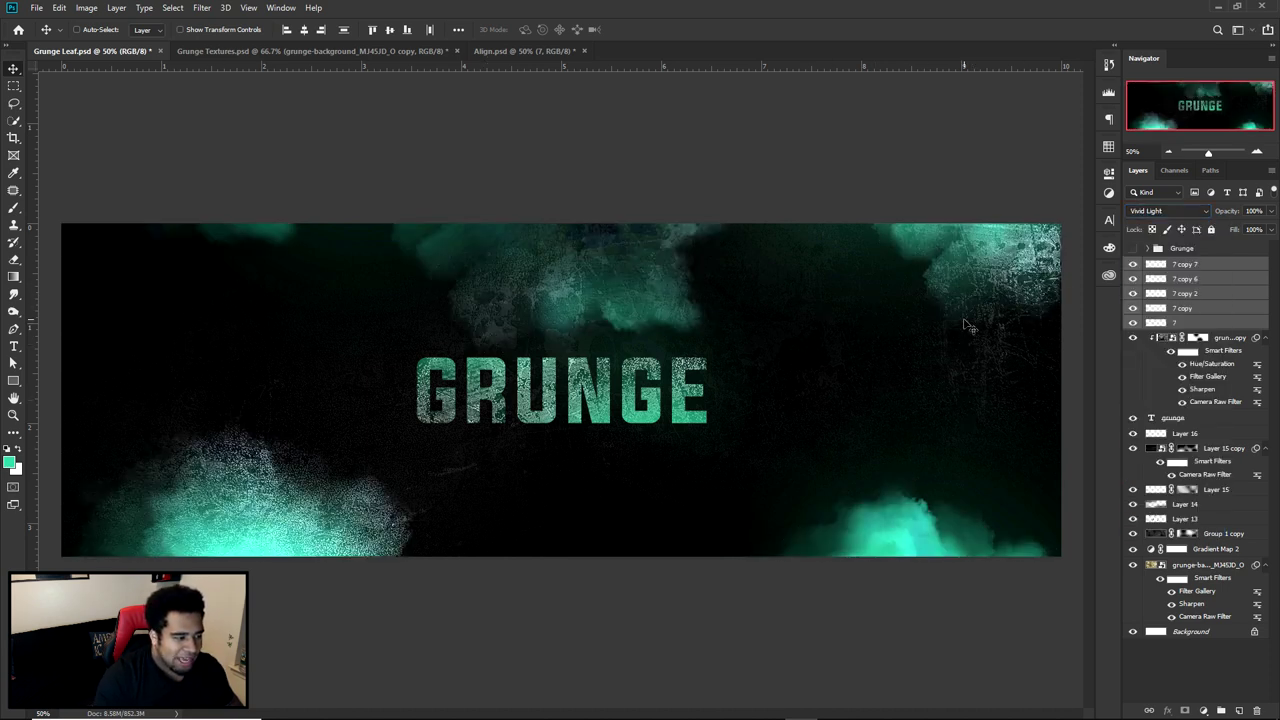
# Nudge the smoke at the banner's top centre and move the top-left smoke further into the corner
pyautogui.click(1186, 266)
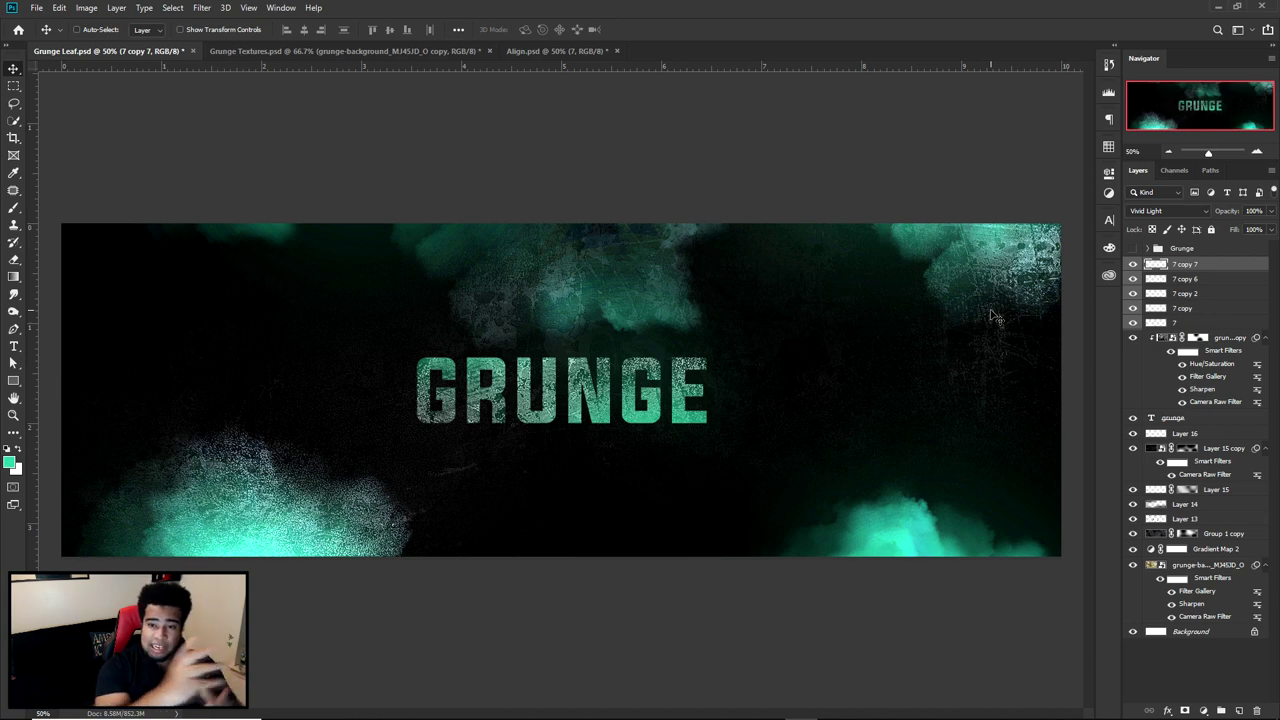
pyautogui.click(1186, 279)
pyautogui.keyDown('ctrl'); pyautogui.moveTo(639, 289); pyautogui.dragTo(625, 222); pyautogui.keyUp('ctrl')
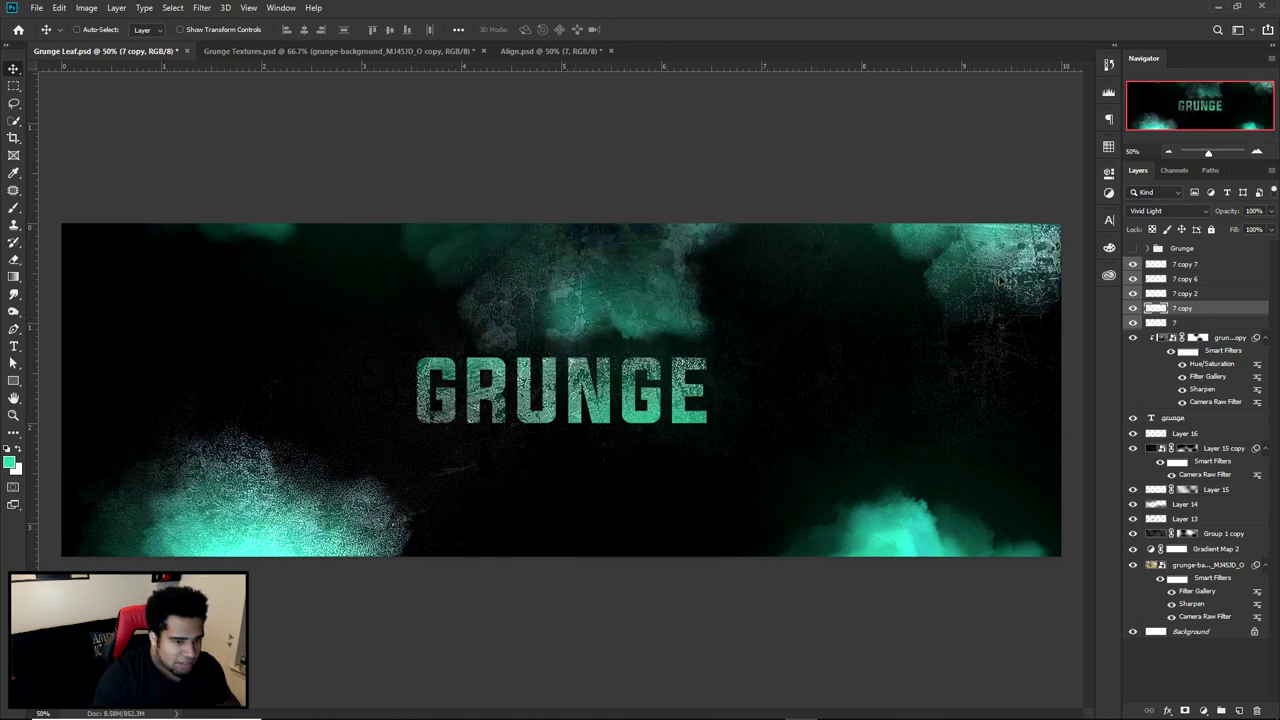
pyautogui.keyDown('ctrl'); pyautogui.click(290, 240); pyautogui.keyUp('ctrl')
pyautogui.moveTo(286, 245); pyautogui.dragTo(238, 282)
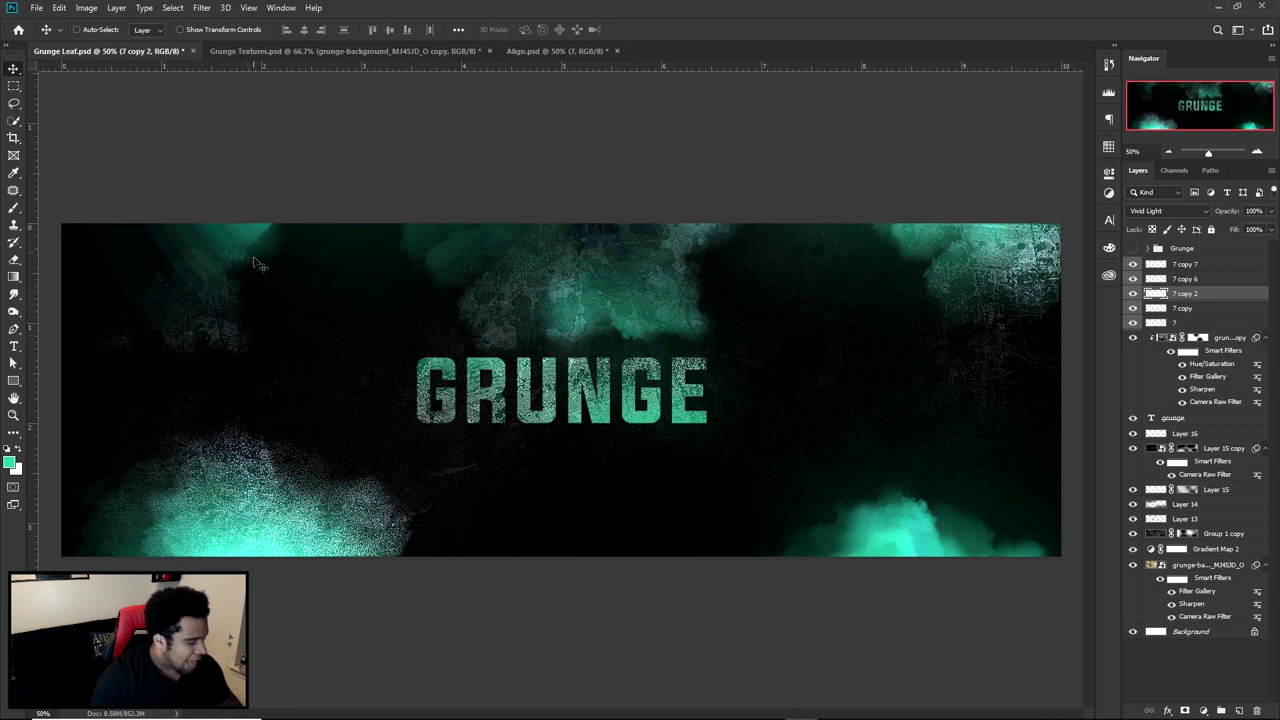
# Fade the banner's top-left smoke with a large soft Eraser at 42% opacity
pyautogui.press('e')
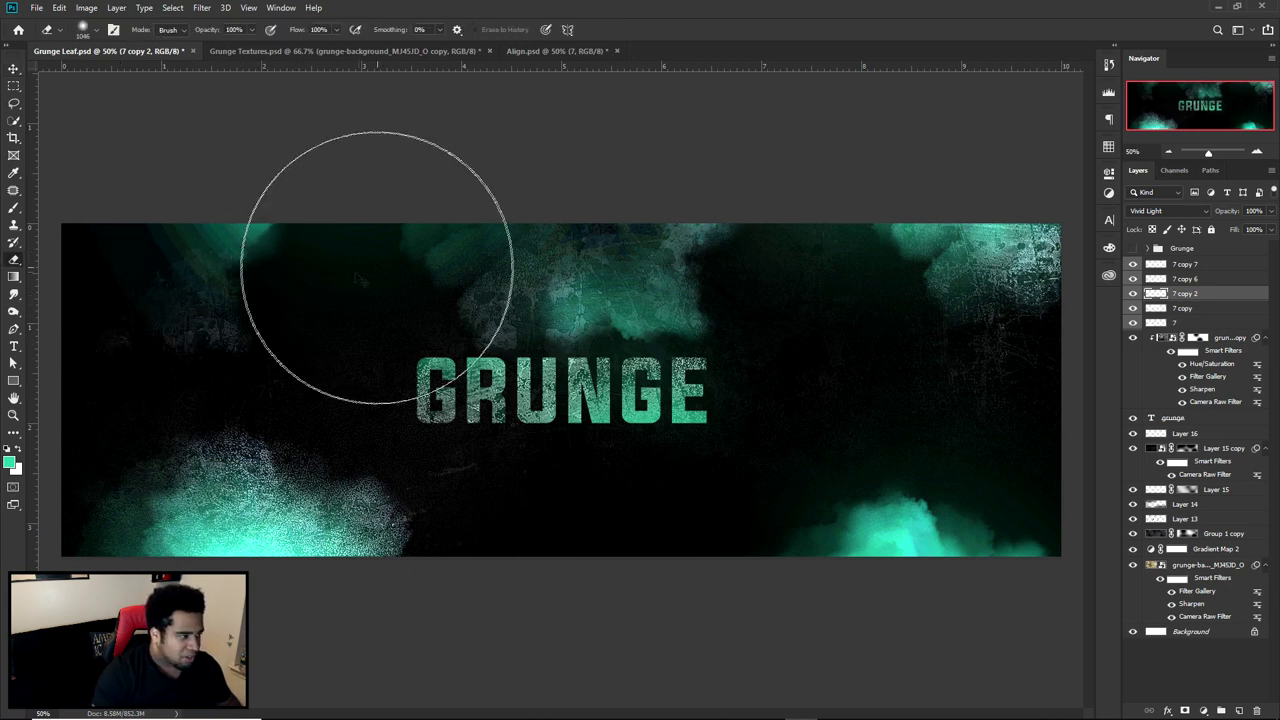
pyautogui.click(251, 30)
pyautogui.moveTo(227, 50); pyautogui.dragTo(216, 50)
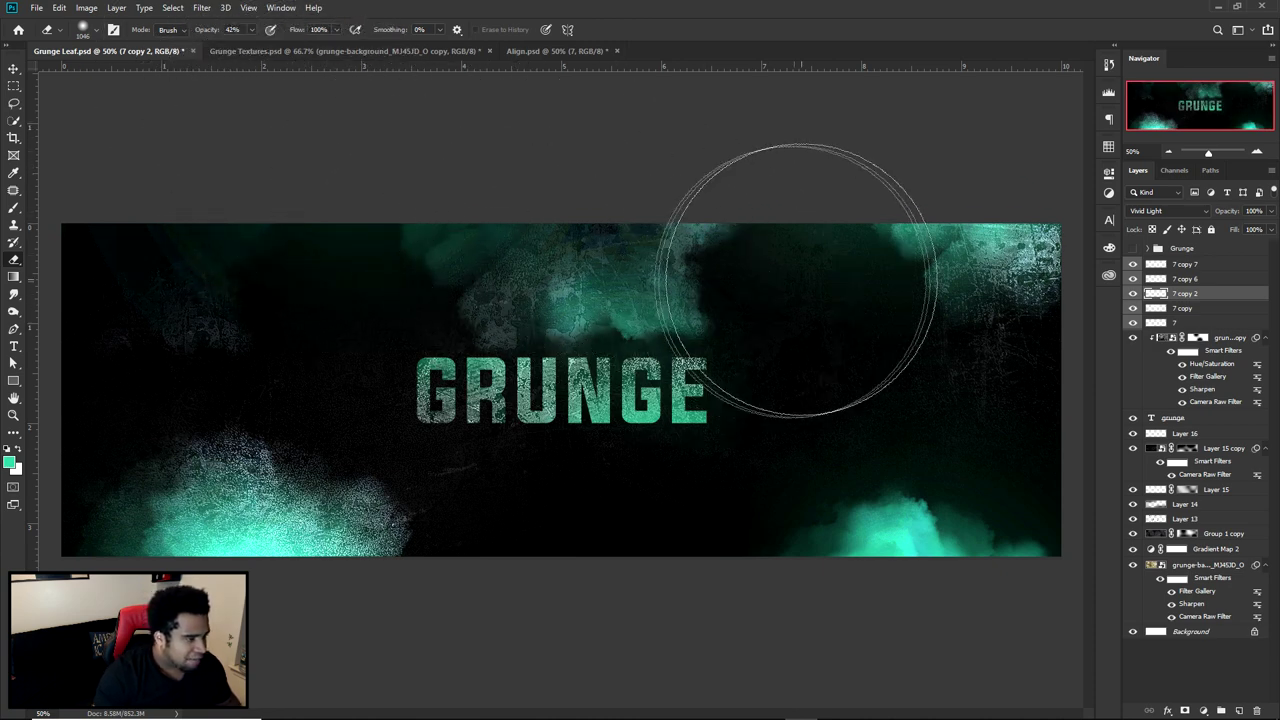
# Soften the top-centre smoke layer, 7 copy, with the large soft Eraser at 42% opacity
pyautogui.press('v')
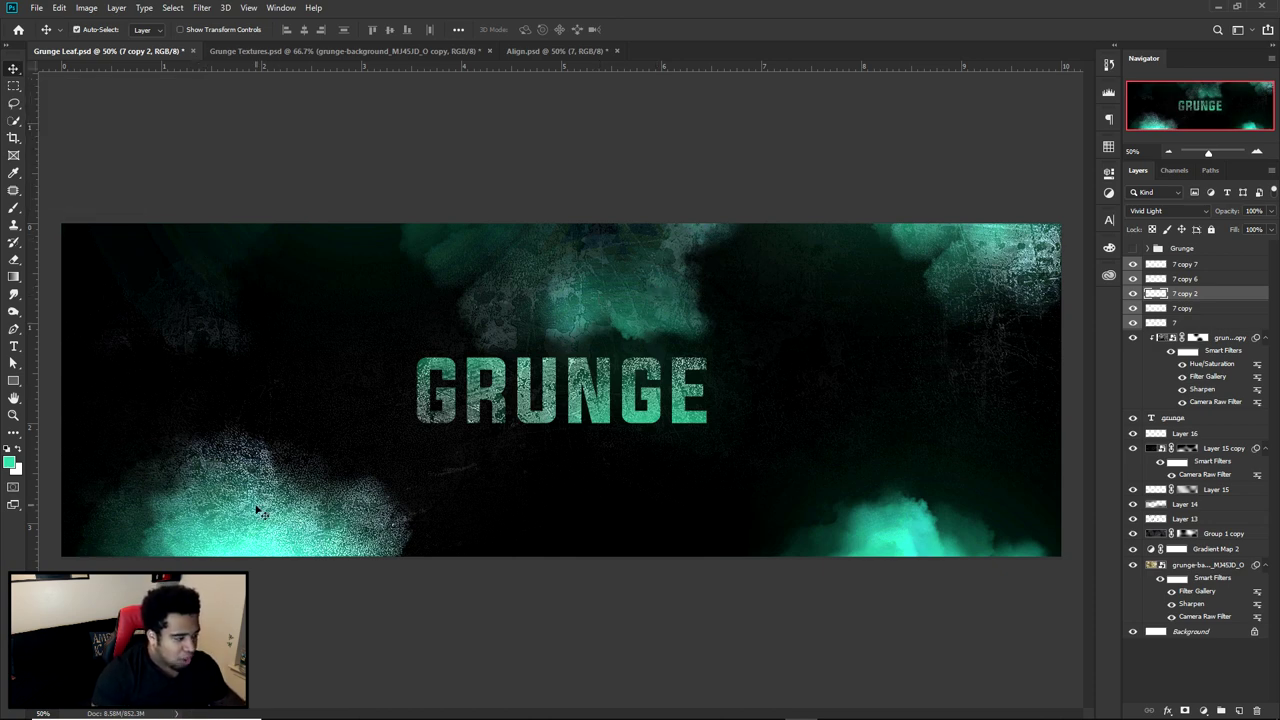
pyautogui.keyDown('ctrl'); pyautogui.click(351, 480); pyautogui.keyUp('ctrl')
pyautogui.keyDown('ctrl'); pyautogui.click(943, 508); pyautogui.keyUp('ctrl')
pyautogui.keyDown('ctrl'); pyautogui.click(986, 251); pyautogui.keyUp('ctrl')
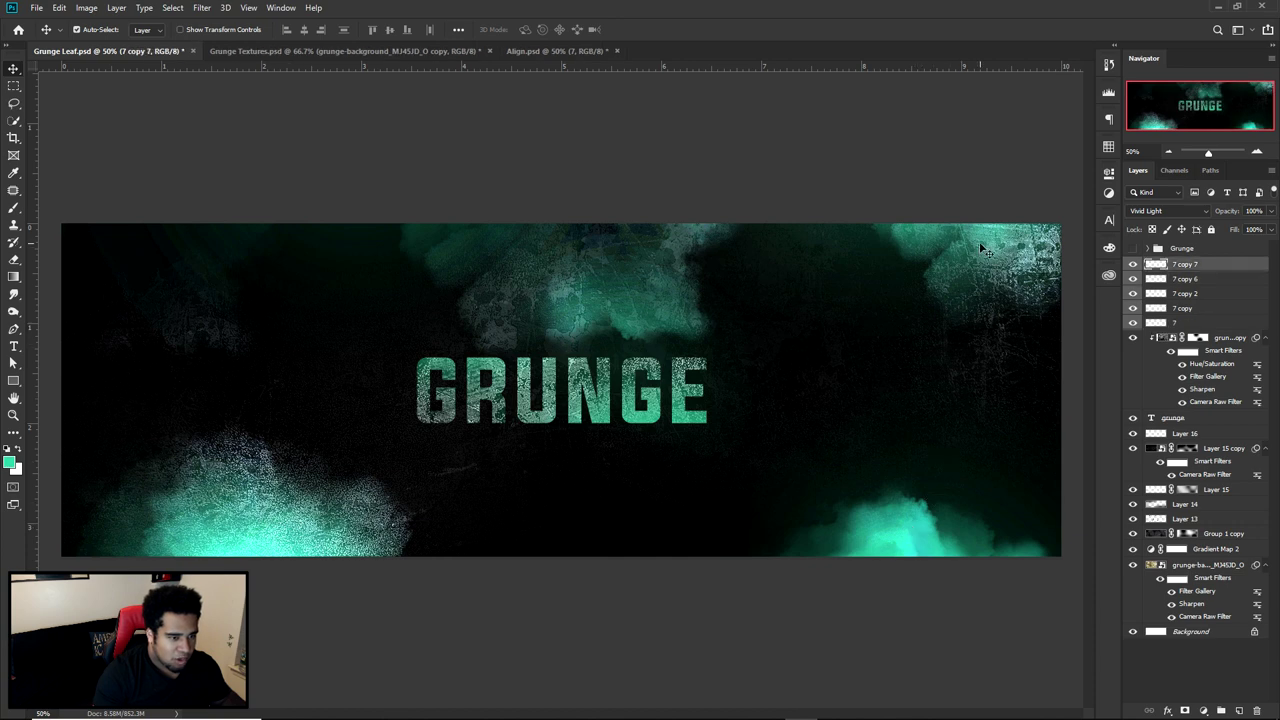
pyautogui.keyDown('ctrl'); pyautogui.click(605, 268); pyautogui.keyUp('ctrl')
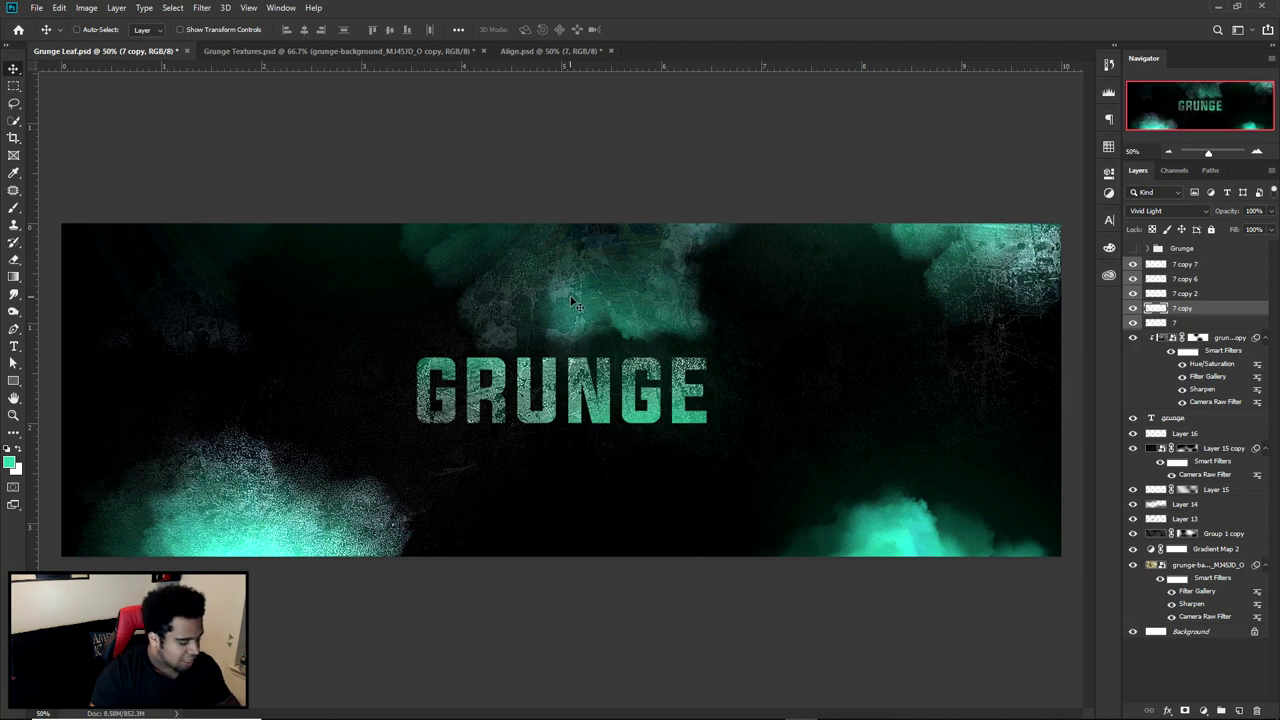
pyautogui.press('e')
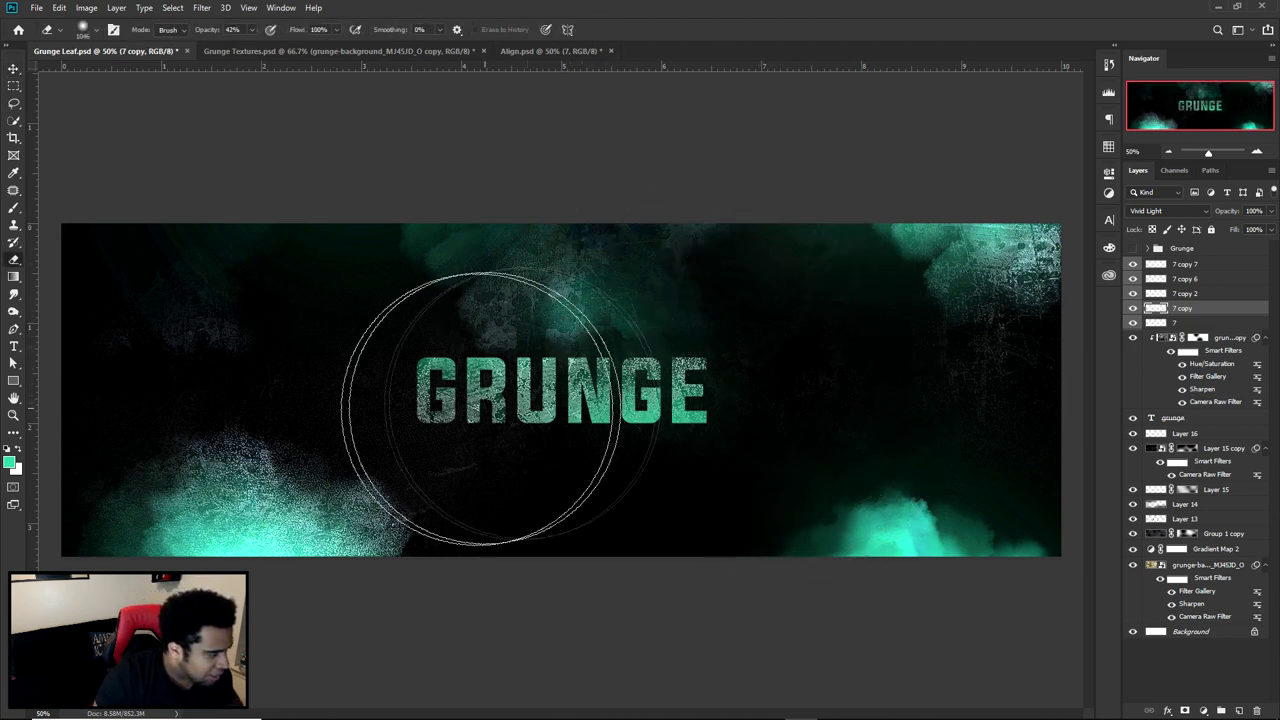
# Erase parts of the bottom-left and bottom-right smoke layers so both fade softly into the dark banner
pyautogui.press('v')
pyautogui.keyDown('ctrl'); pyautogui.click(312, 517); pyautogui.keyUp('ctrl')
pyautogui.press('e')
pyautogui.moveTo(266, 409)
pyautogui.mouseDown()
pyautogui.moveTo(162, 405)
pyautogui.moveTo(343, 351)
pyautogui.moveTo(483, 494)
pyautogui.moveTo(489, 574)
pyautogui.moveTo(524, 640)
pyautogui.mouseUp()
pyautogui.press('v')
pyautogui.keyDown('ctrl'); pyautogui.click(918, 523); pyautogui.keyUp('ctrl')
pyautogui.moveTo(918, 523)
pyautogui.mouseDown()
pyautogui.moveTo(928, 507)
pyautogui.moveTo(917, 525)
pyautogui.mouseUp()
pyautogui.press('e')
pyautogui.moveTo(785, 531)
pyautogui.mouseDown()
pyautogui.moveTo(838, 452)
pyautogui.moveTo(741, 492)
pyautogui.moveTo(668, 543)
pyautogui.moveTo(1062, 707)
pyautogui.moveTo(1069, 666)
pyautogui.moveTo(937, 450)
pyautogui.mouseUp()
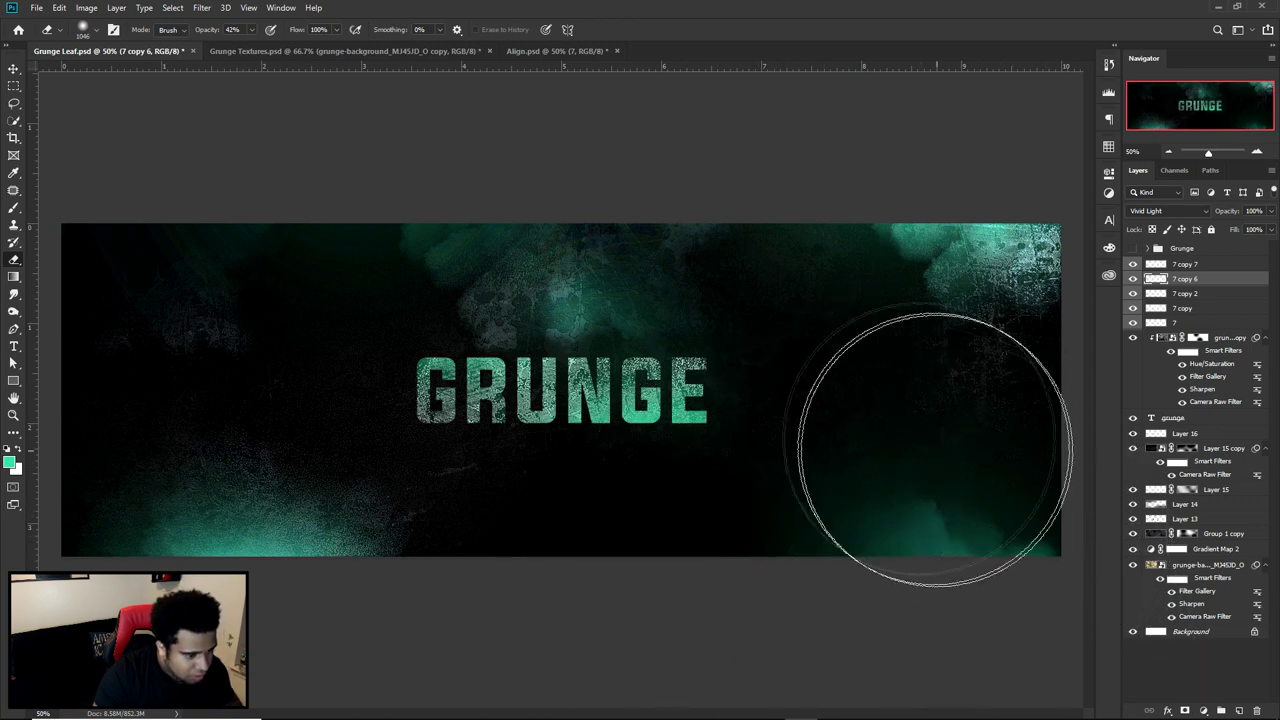
# Fade the inner edge of the banner's top-right smoke, layer 7 copy 7, with the soft Eraser
pyautogui.click(1185, 263)
pyautogui.moveTo(791, 275)
pyautogui.mouseDown()
pyautogui.moveTo(833, 273)
pyautogui.moveTo(809, 240)
pyautogui.moveTo(731, 437)
pyautogui.moveTo(682, 274)
pyautogui.mouseUp()
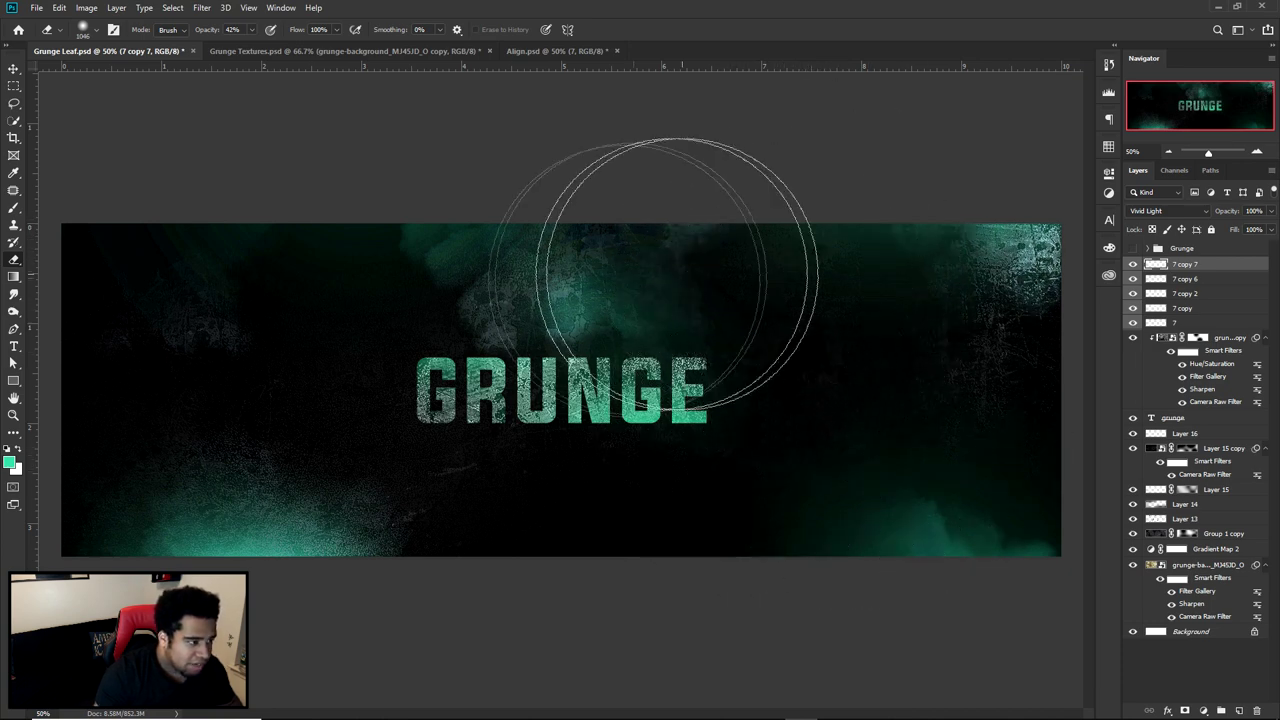
pyautogui.press('v')
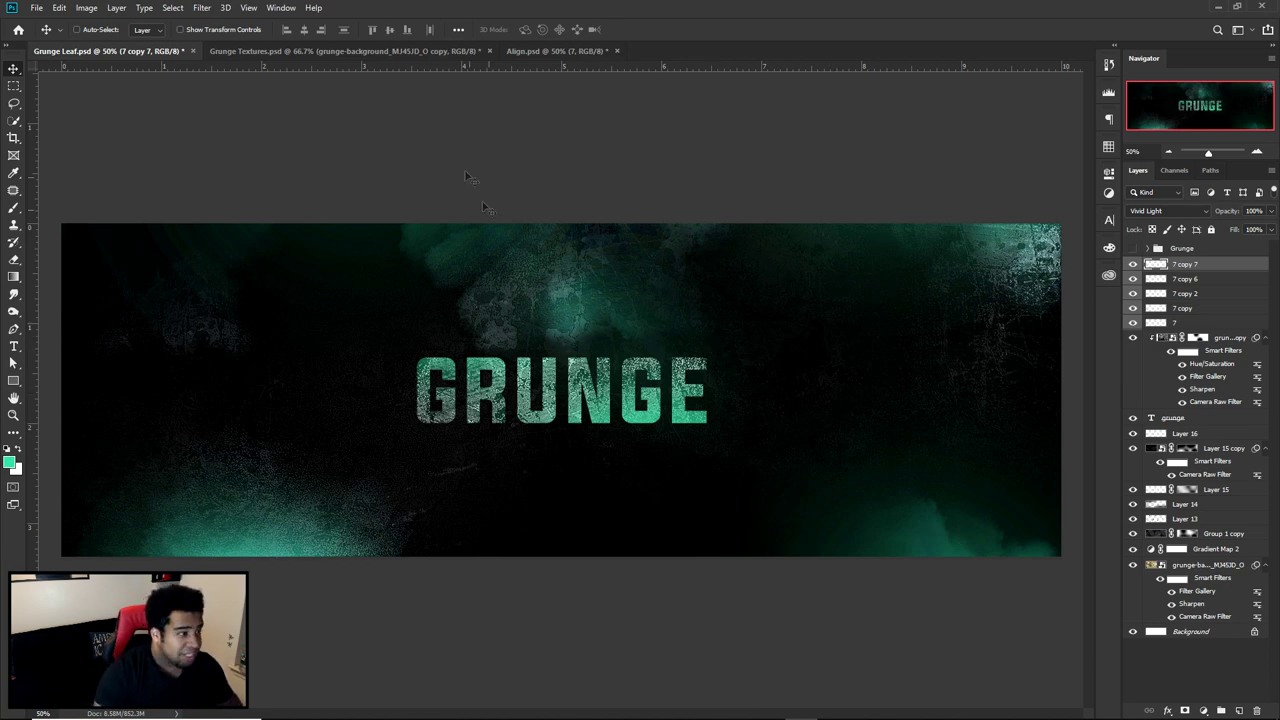
# Bring the leaf branch from Grunge Textures.psd into the banner above the smoke layers and rotate it to about 124°
pyautogui.click(430, 51)
pyautogui.click(1173, 268)
pyautogui.moveTo(862, 250); pyautogui.dragTo(850, 420)
pyautogui.hotkey('ctrl', 't')
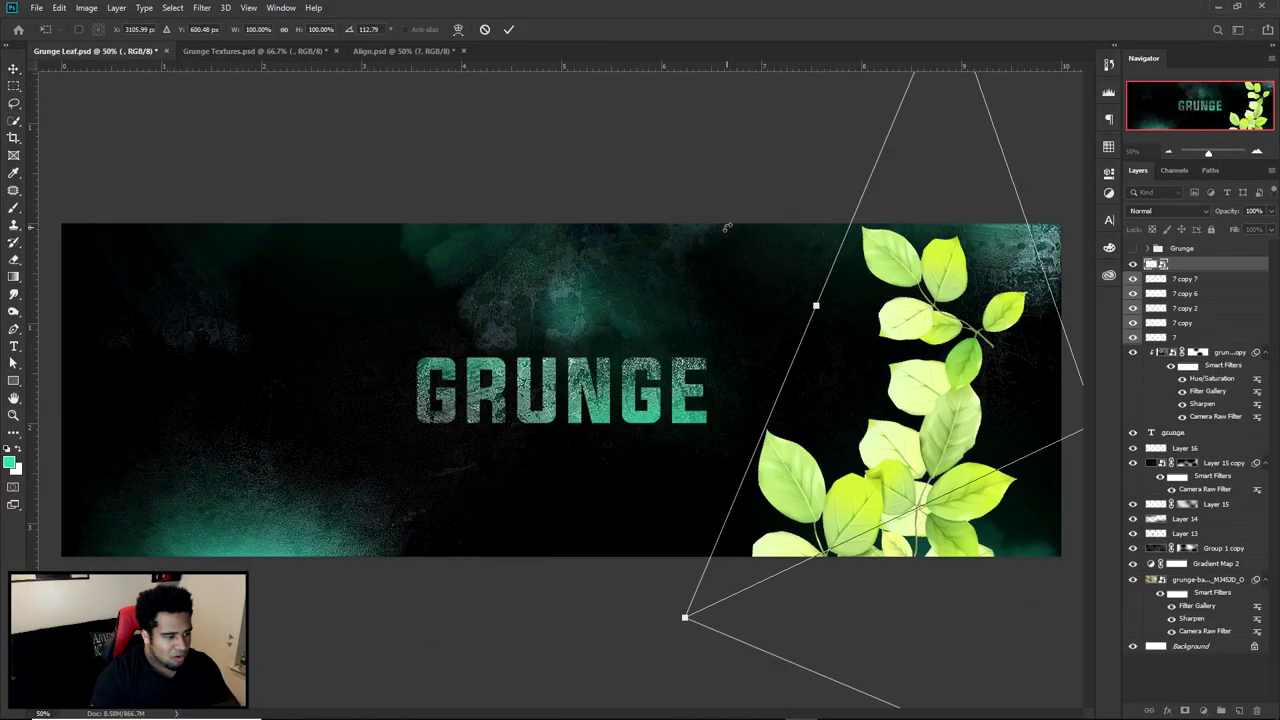
pyautogui.moveTo(760, 288); pyautogui.dragTo(843, 251)
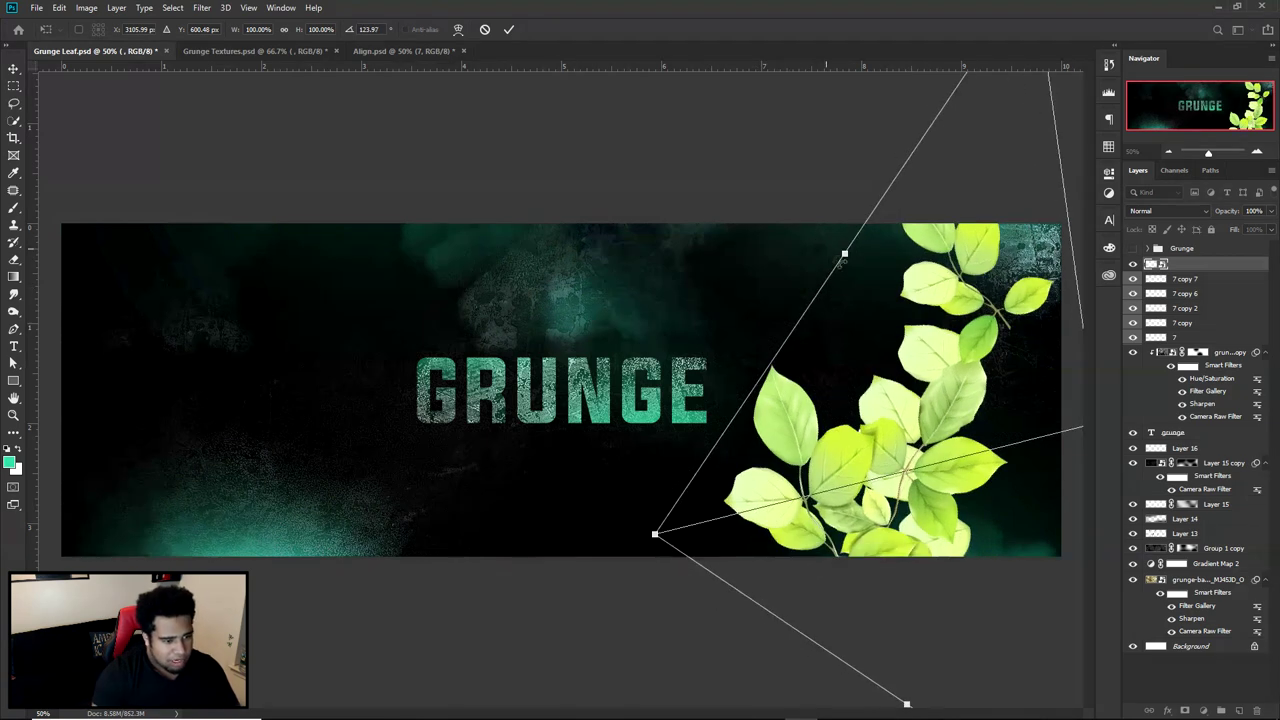
pyautogui.press('Return')
# Move the leaf branch into the banner's lower-right corner and apply a Camera Raw Filter to it
pyautogui.moveTo(892, 341); pyautogui.dragTo(998, 458)
pyautogui.hotkey('ctrl', 't')
pyautogui.press('Return')
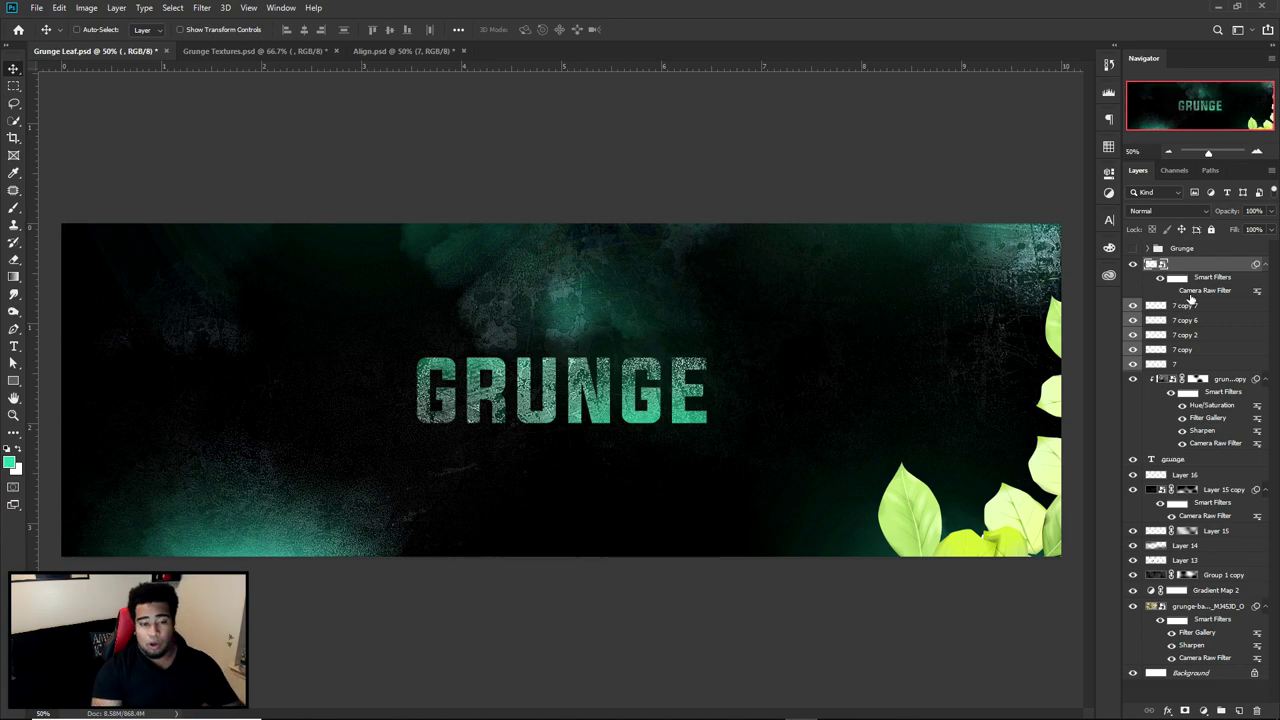
# Reopen the leaf branch's Camera Raw Filter settings and compare the leaves before and after at 50% zoom
pyautogui.doubleClick(1194, 292)
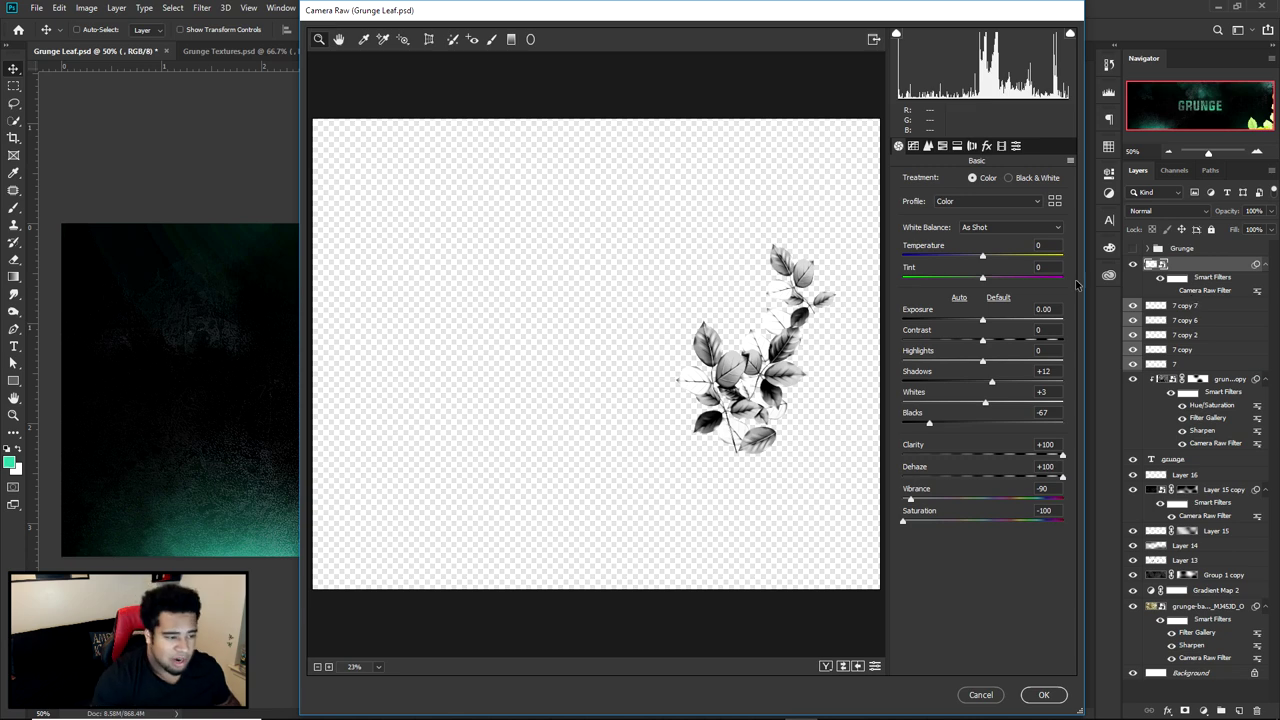
pyautogui.click(726, 305)
pyautogui.click(726, 305)
pyautogui.click(664, 376)
pyautogui.click(663, 375)
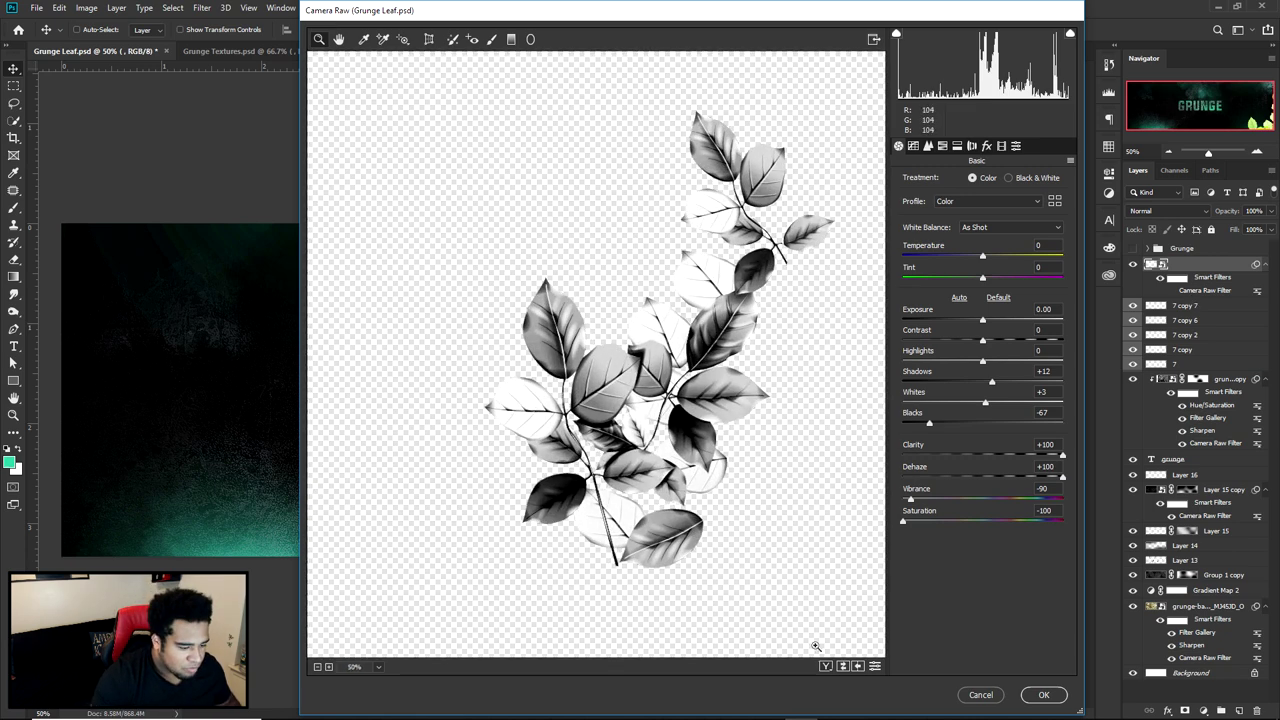
pyautogui.click(826, 666)
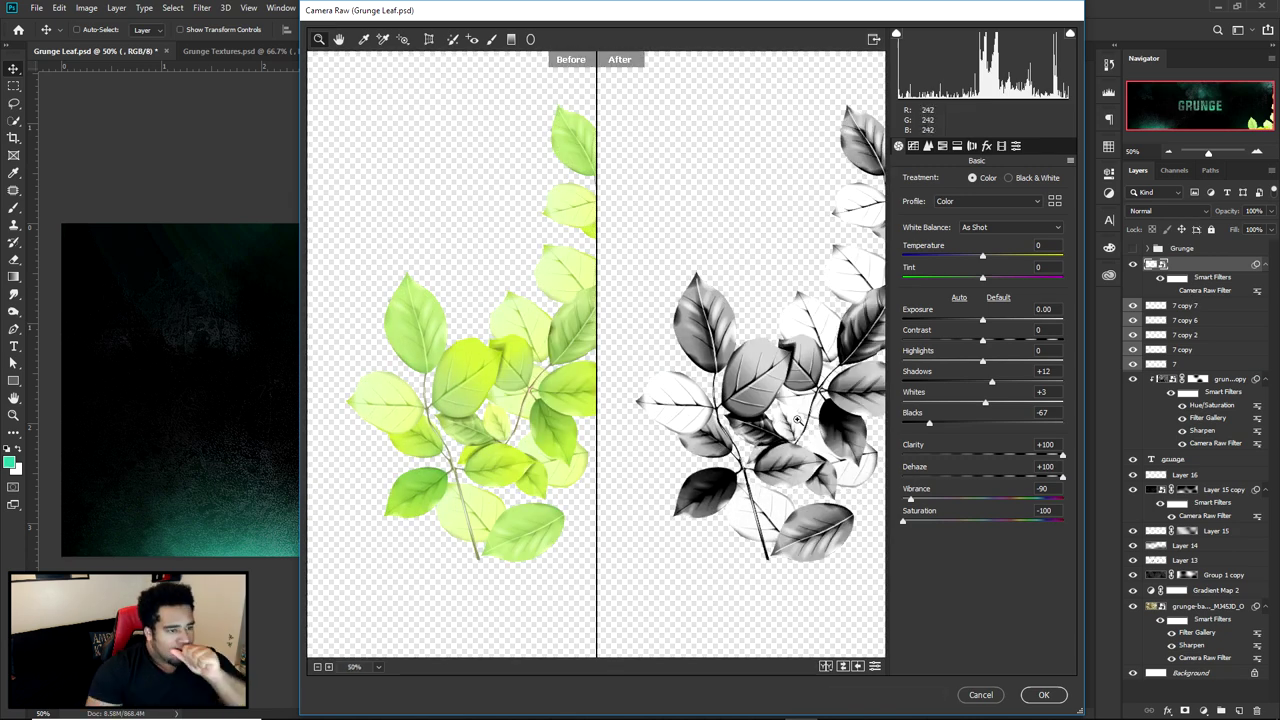
pyautogui.moveTo(813, 402); pyautogui.dragTo(775, 409)
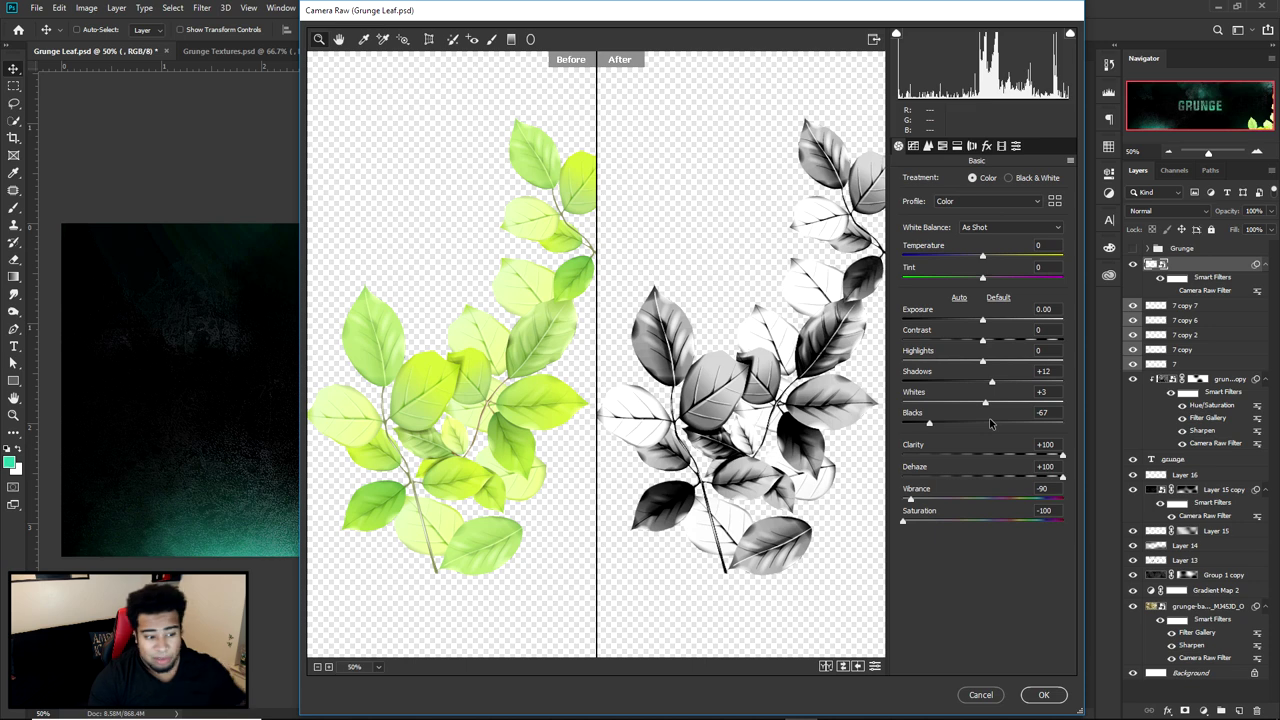
# Try Clarity at +4 and Dehaze at +6 on the leaves, and raise Clarity back to +100
pyautogui.click(986, 456)
pyautogui.click(987, 477)
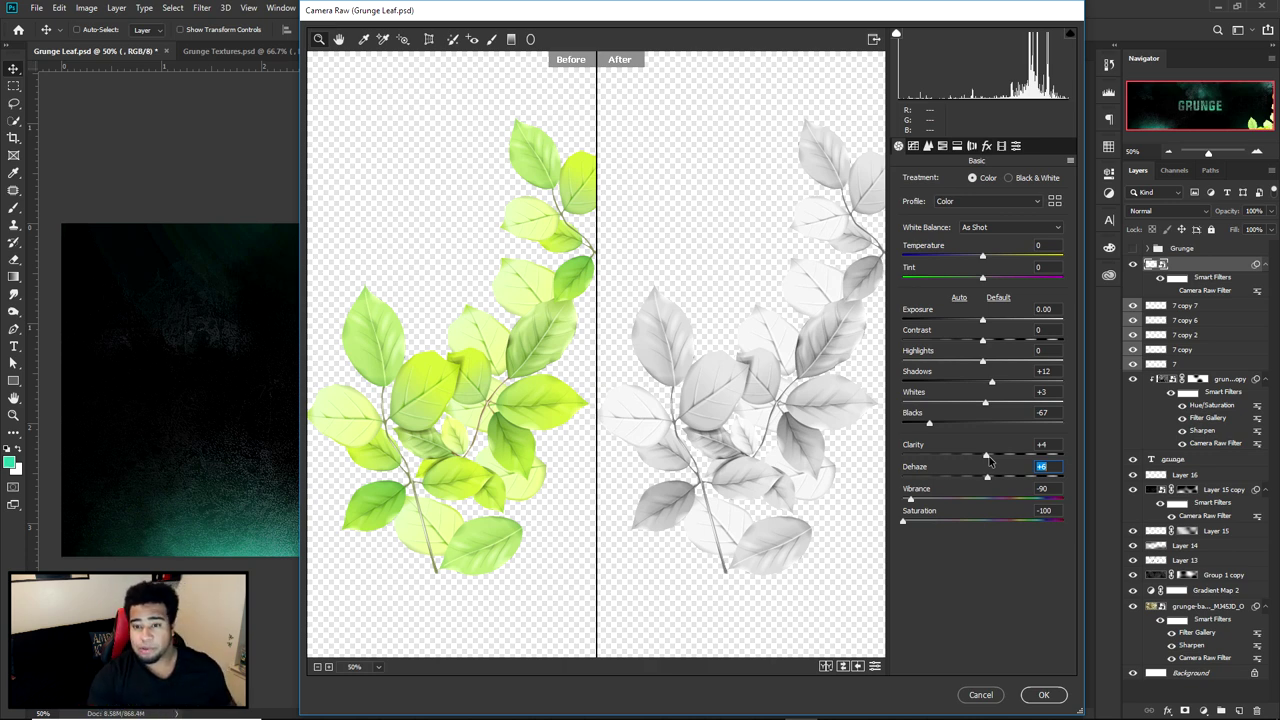
pyautogui.moveTo(987, 456); pyautogui.dragTo(1106, 464)
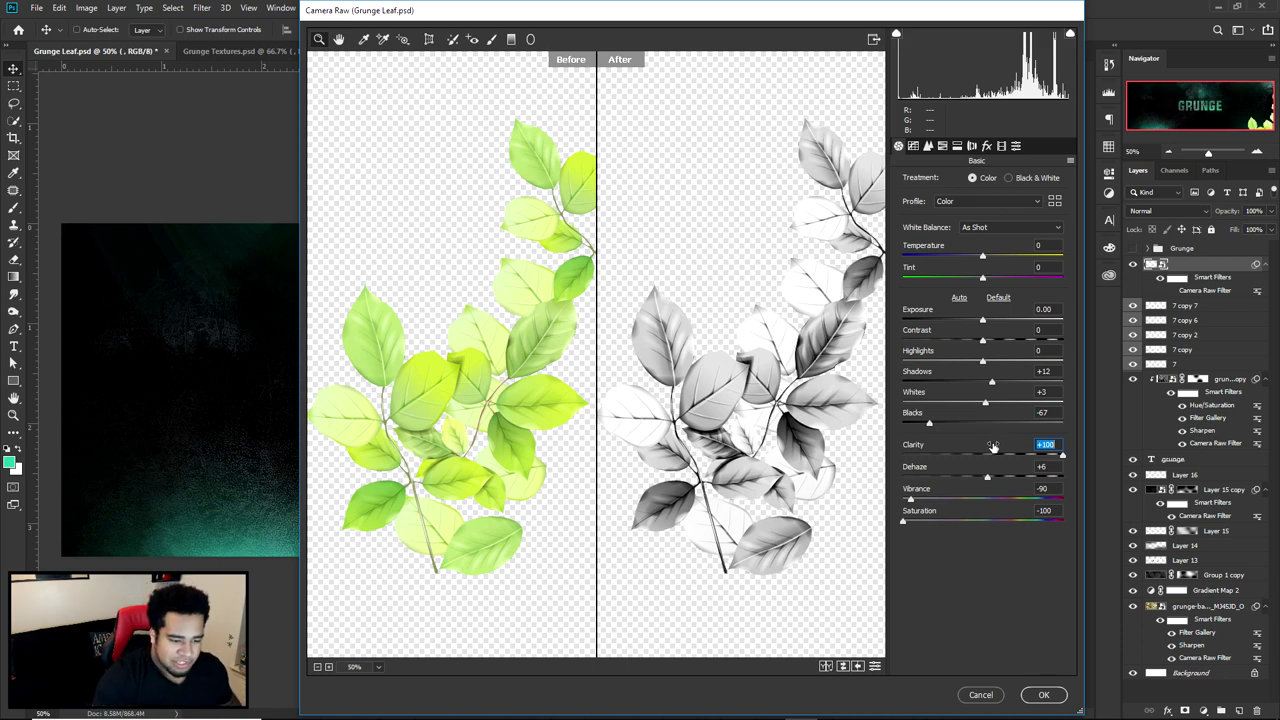
pyautogui.moveTo(1004, 456); pyautogui.dragTo(1092, 452)
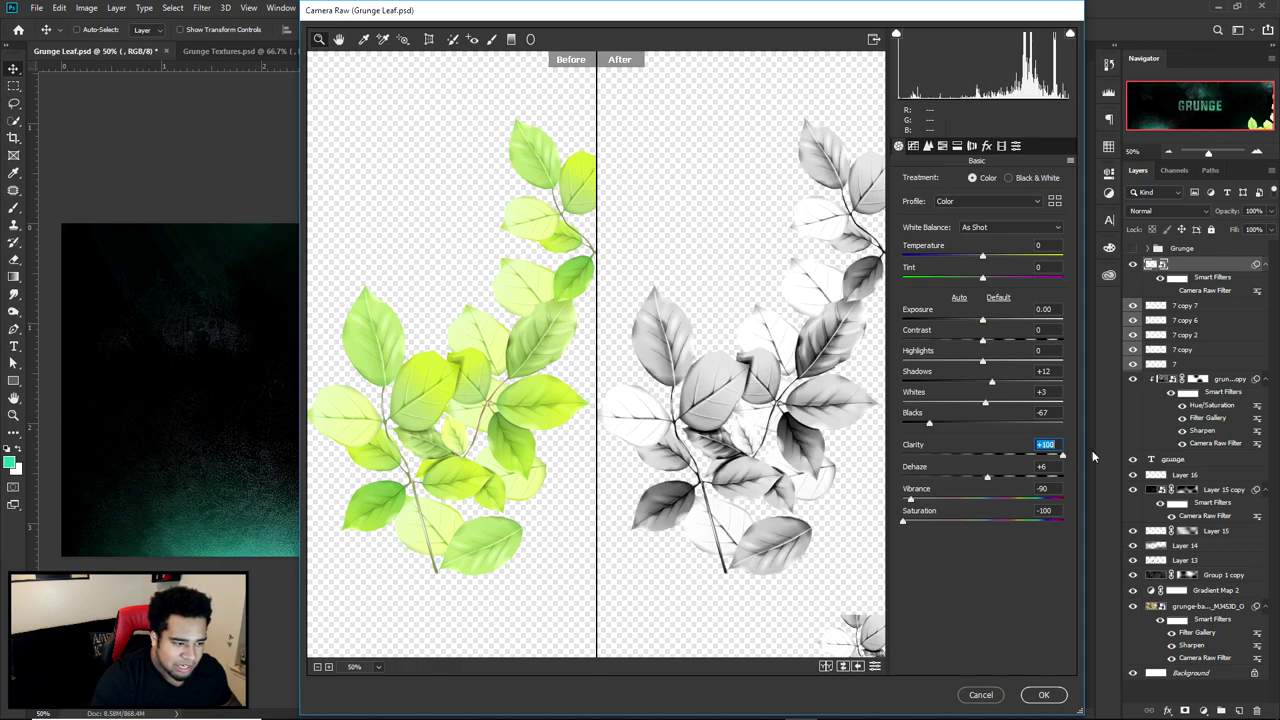
# Check the filtered leaves up close, try Dehaze at +36, and undo it
pyautogui.doubleClick(820, 341)
pyautogui.moveTo(777, 346); pyautogui.dragTo(826, 345)
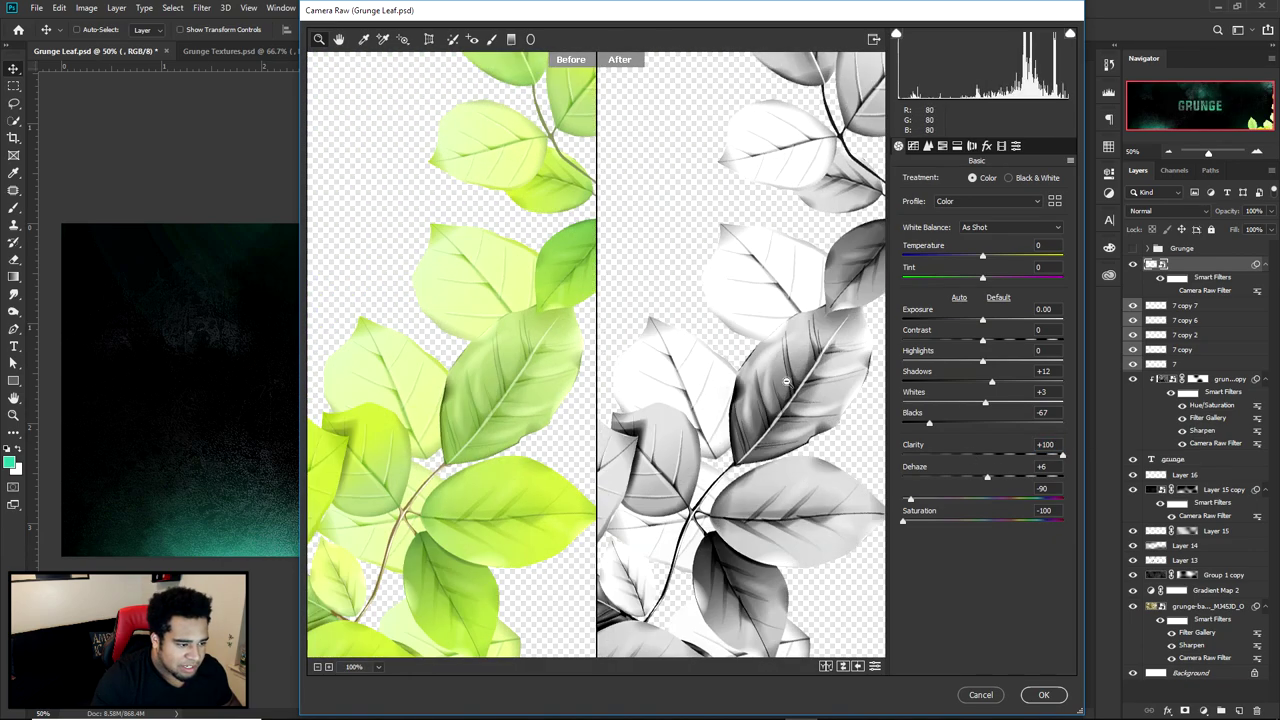
pyautogui.hotkey('ctrl', '-')
pyautogui.hotkey('ctrl', '-')
pyautogui.moveTo(780, 400); pyautogui.dragTo(872, 411)
pyautogui.moveTo(993, 475); pyautogui.dragTo(1009, 479)
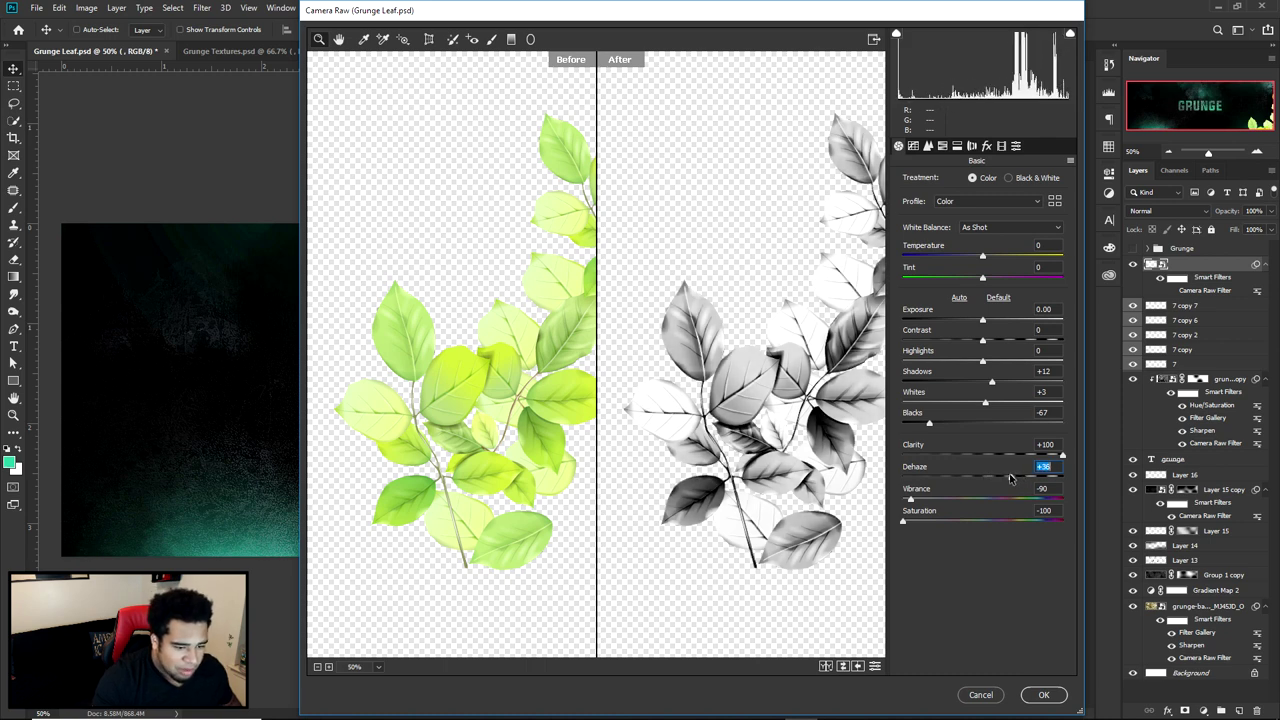
pyautogui.hotkey('ctrl', 'z')
pyautogui.moveTo(882, 472); pyautogui.dragTo(808, 475)
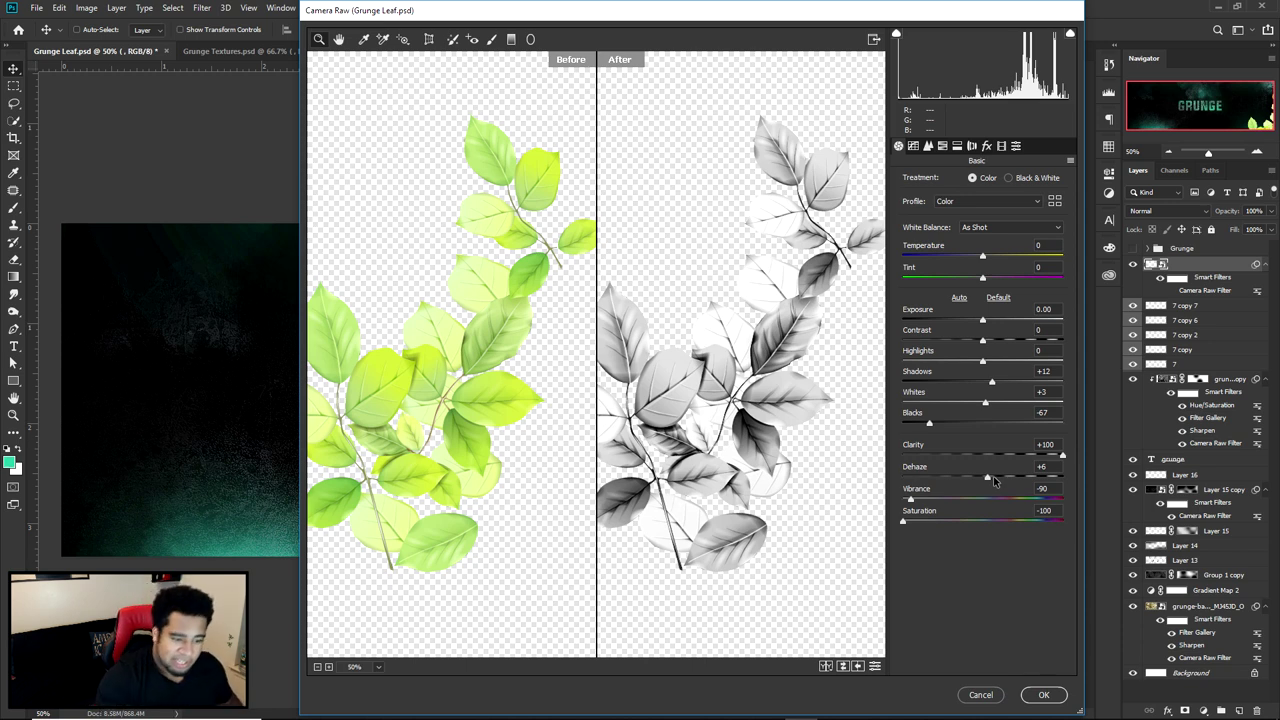
# Lower the leaf branch's Vibrance and Saturation to -100, set Blacks to about -42, and apply the Camera Raw Filter
pyautogui.moveTo(983, 499); pyautogui.dragTo(880, 502)
pyautogui.moveTo(943, 521); pyautogui.dragTo(843, 517)
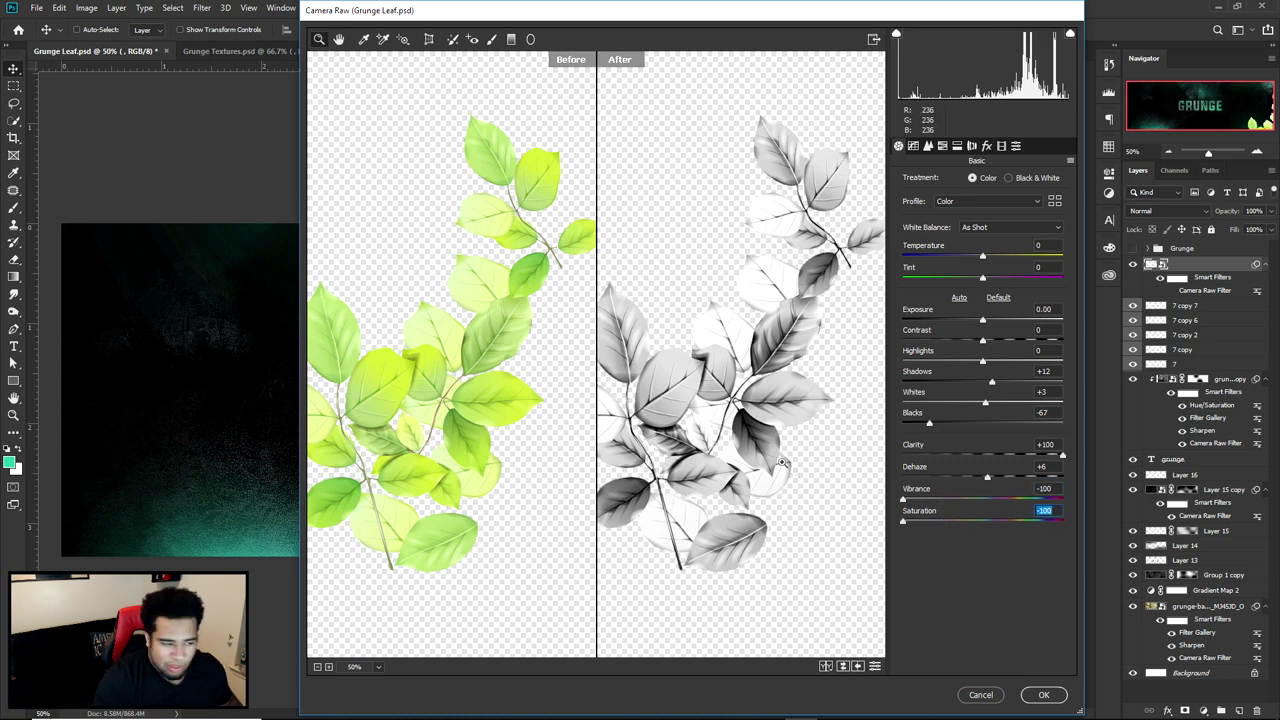
pyautogui.moveTo(930, 424); pyautogui.dragTo(983, 425)
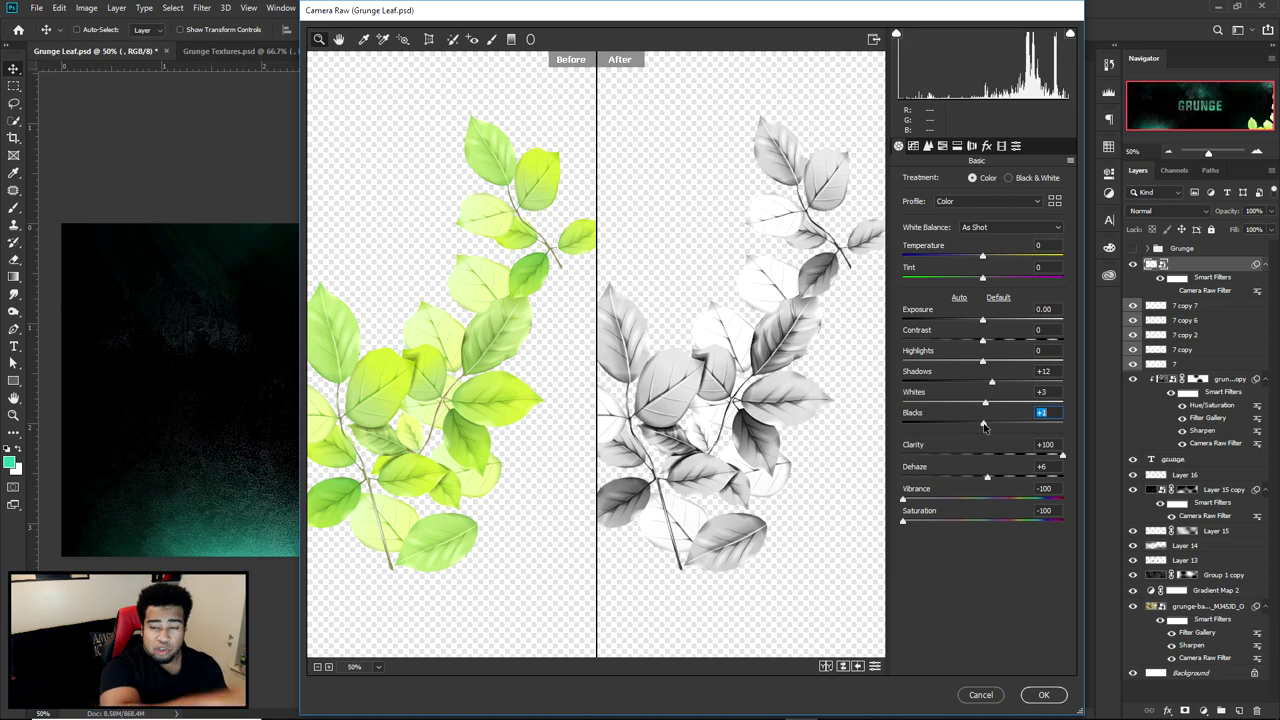
pyautogui.moveTo(983, 425); pyautogui.dragTo(936, 425)
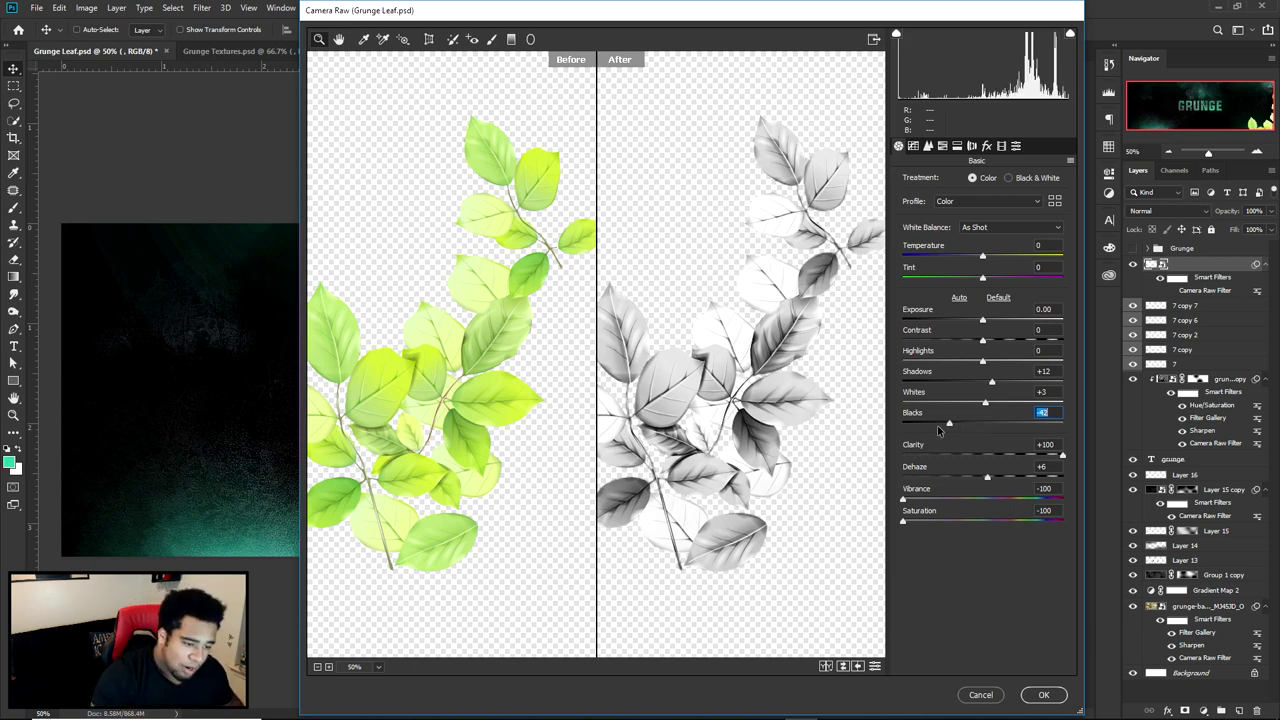
pyautogui.click(1045, 696)
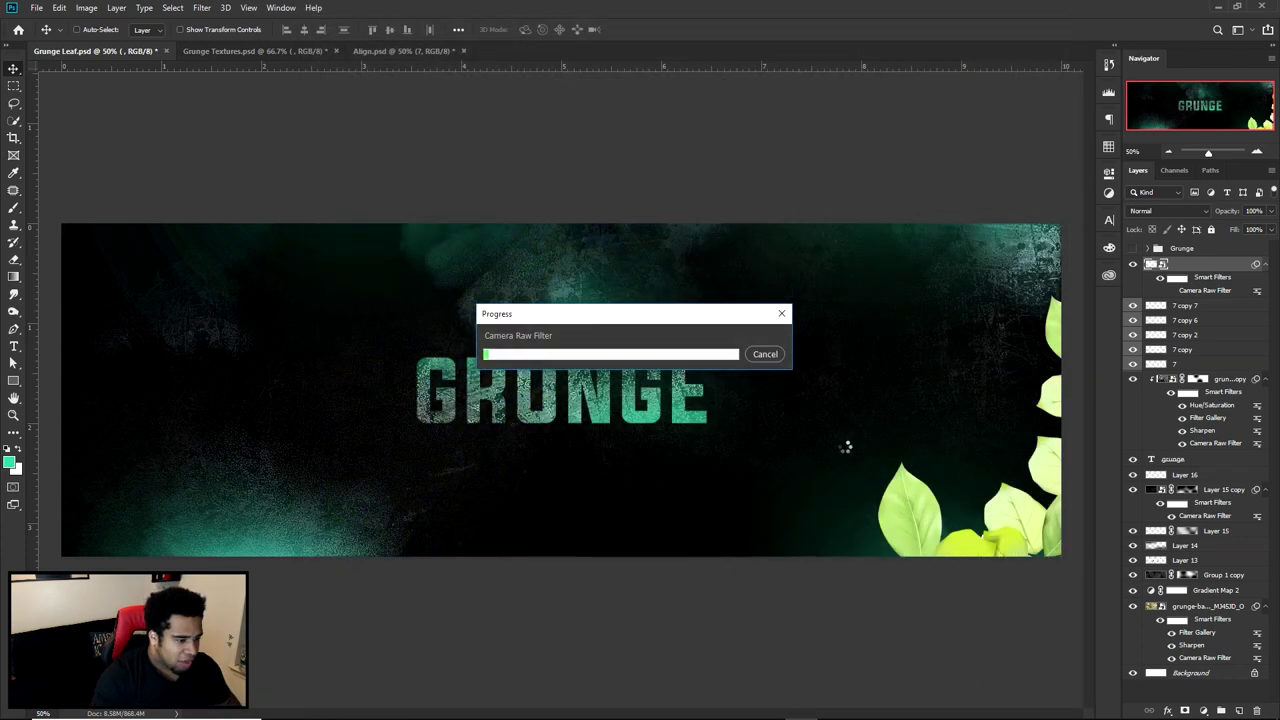
# Duplicate the leaf branch, then rotate and position the copy so its leaves hang from the banner's upper edge near the right
pyautogui.moveTo(1007, 488); pyautogui.dragTo(823, 283)
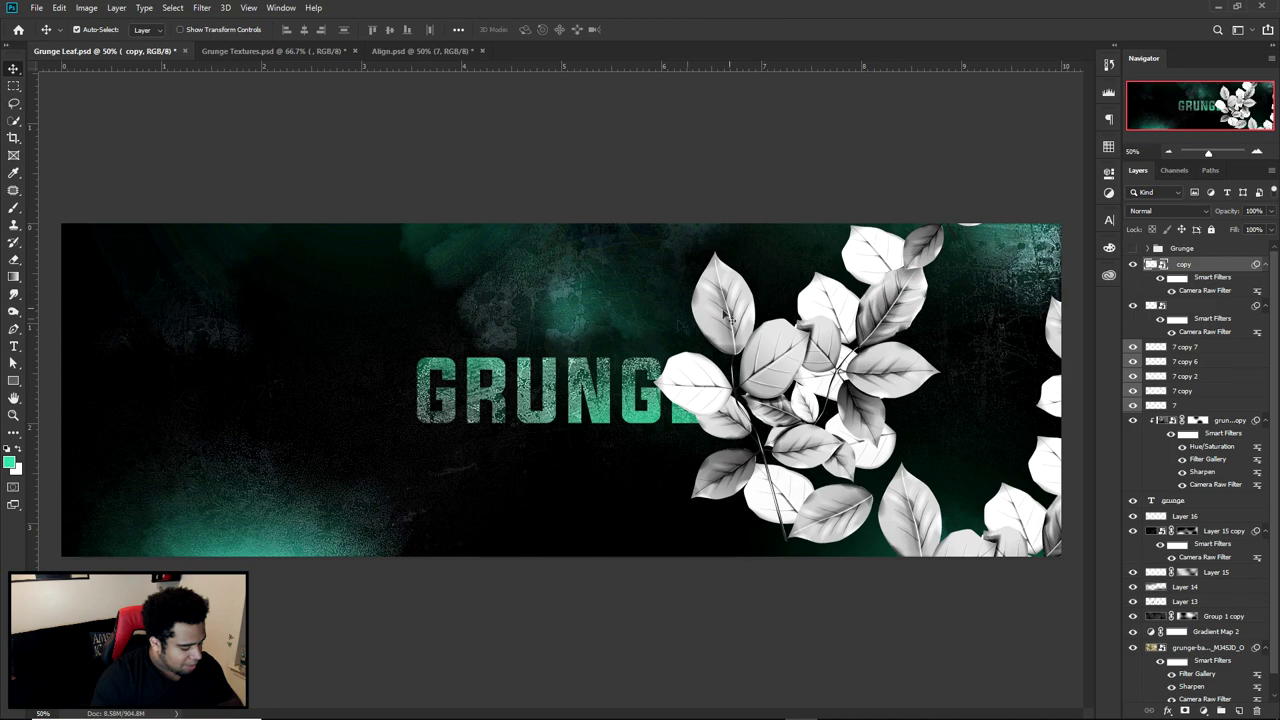
pyautogui.hotkey('ctrl', 't')
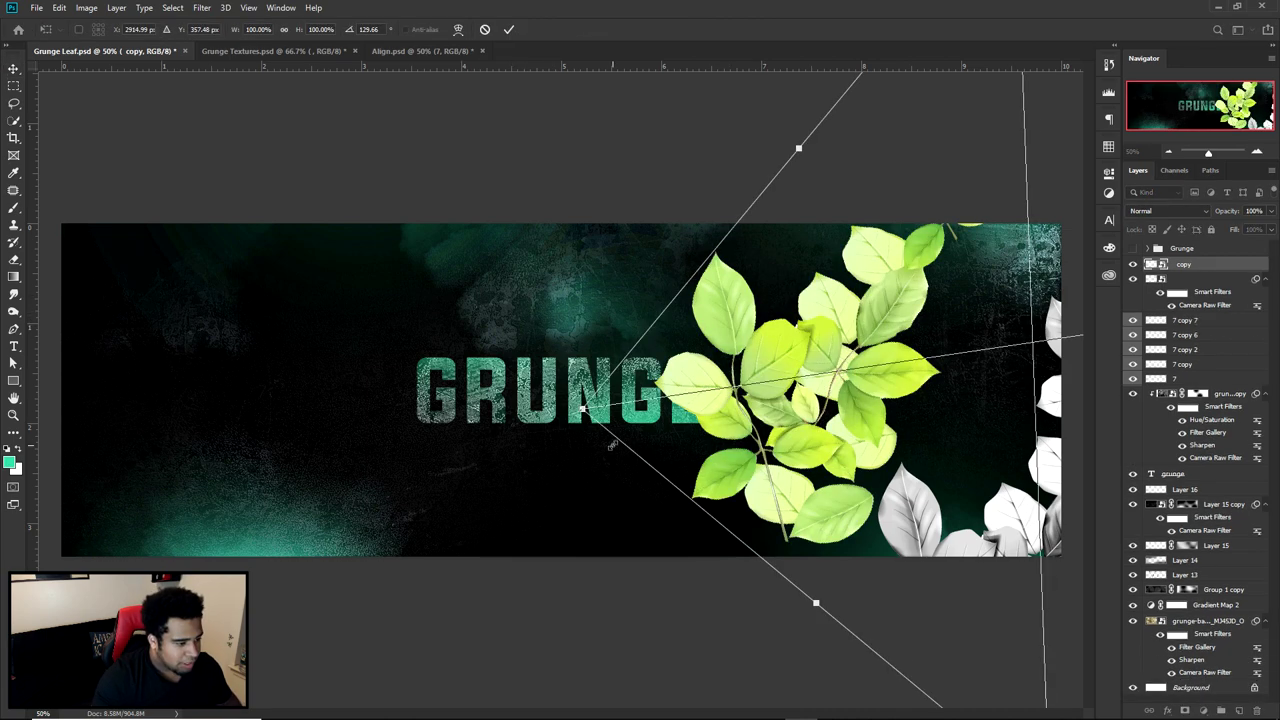
pyautogui.moveTo(571, 413); pyautogui.dragTo(1080, 421)
pyautogui.press('Return')
pyautogui.moveTo(762, 218); pyautogui.dragTo(691, 176)
pyautogui.moveTo(800, 262); pyautogui.dragTo(800, 243)
pyautogui.hotkey('ctrl', 't')
pyautogui.moveTo(934, 390); pyautogui.dragTo(897, 268)
pyautogui.press('Return')
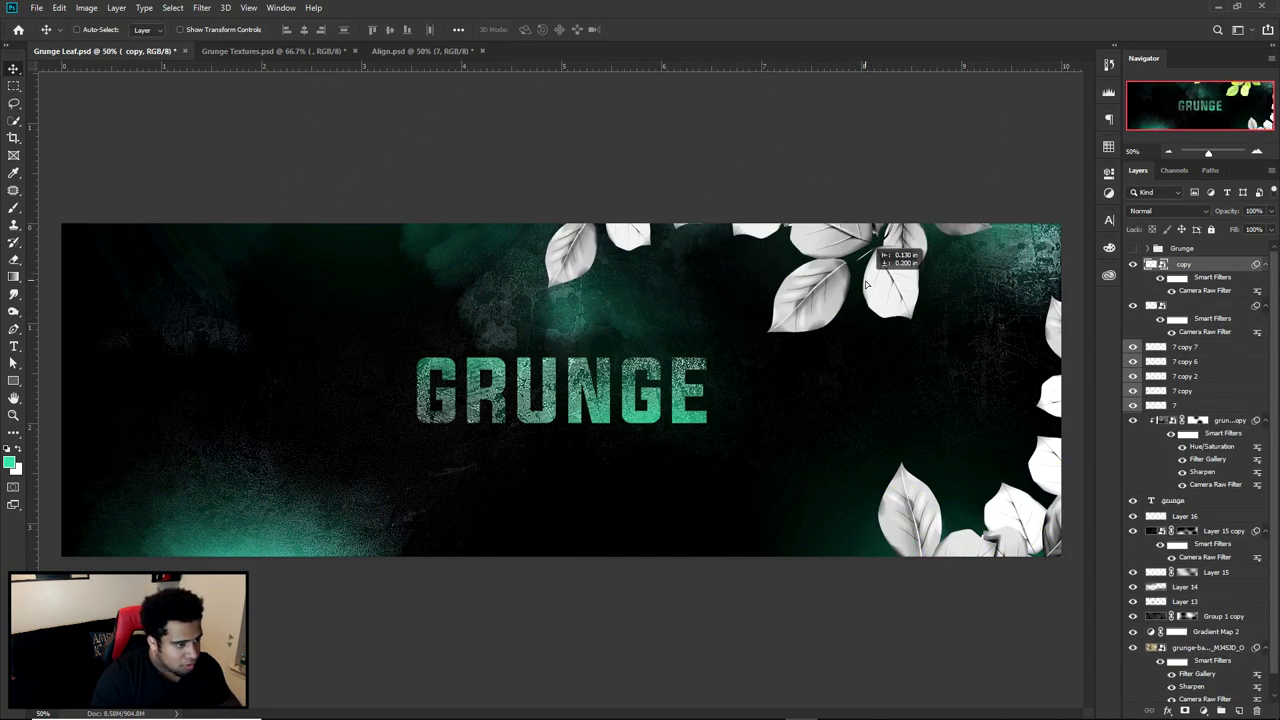
# Add two more leaf branch copies, one in the banner's upper-left corner and one in its lower-left corner
pyautogui.moveTo(873, 275); pyautogui.dragTo(430, 200)
pyautogui.moveTo(449, 356); pyautogui.dragTo(455, 347)
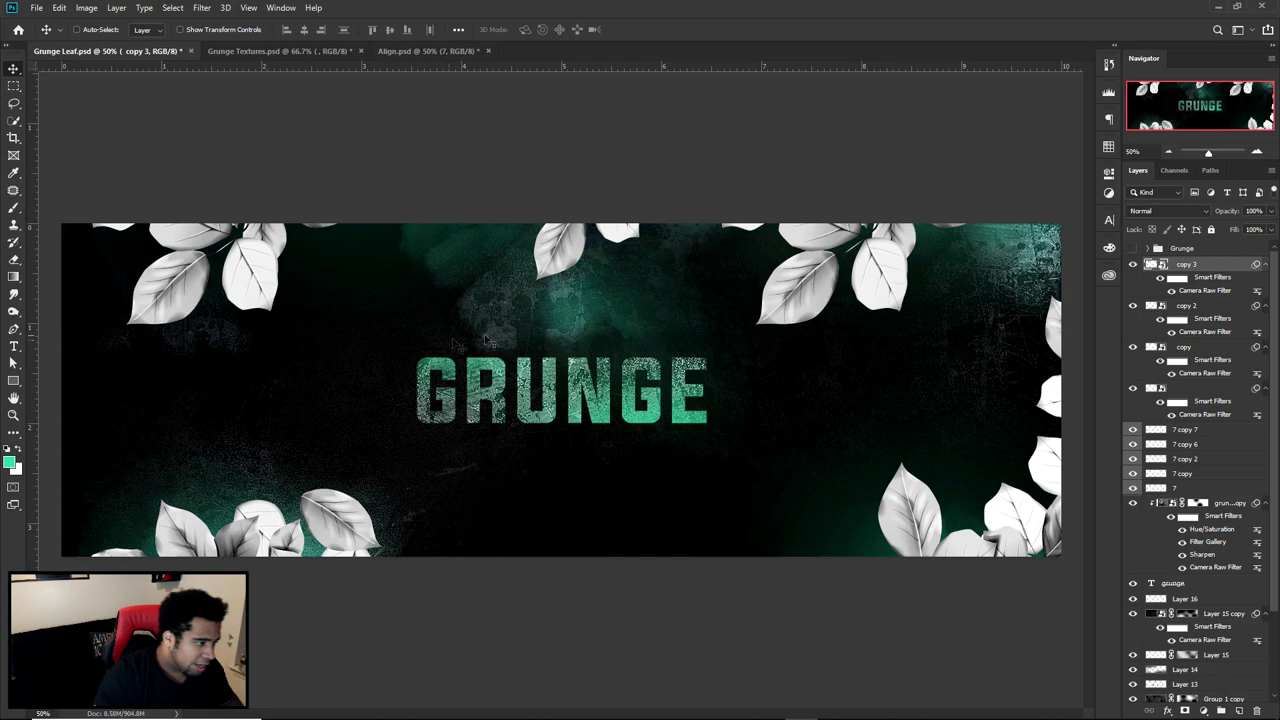
# Bring the palm leaf from Grunge Textures.psd into the banner, scale it to about 4.49%, rotate it about 21° and place it below the title
pyautogui.click(300, 53)
pyautogui.moveTo(579, 232); pyautogui.dragTo(447, 393)
pyautogui.hotkey('ctrl', 't')
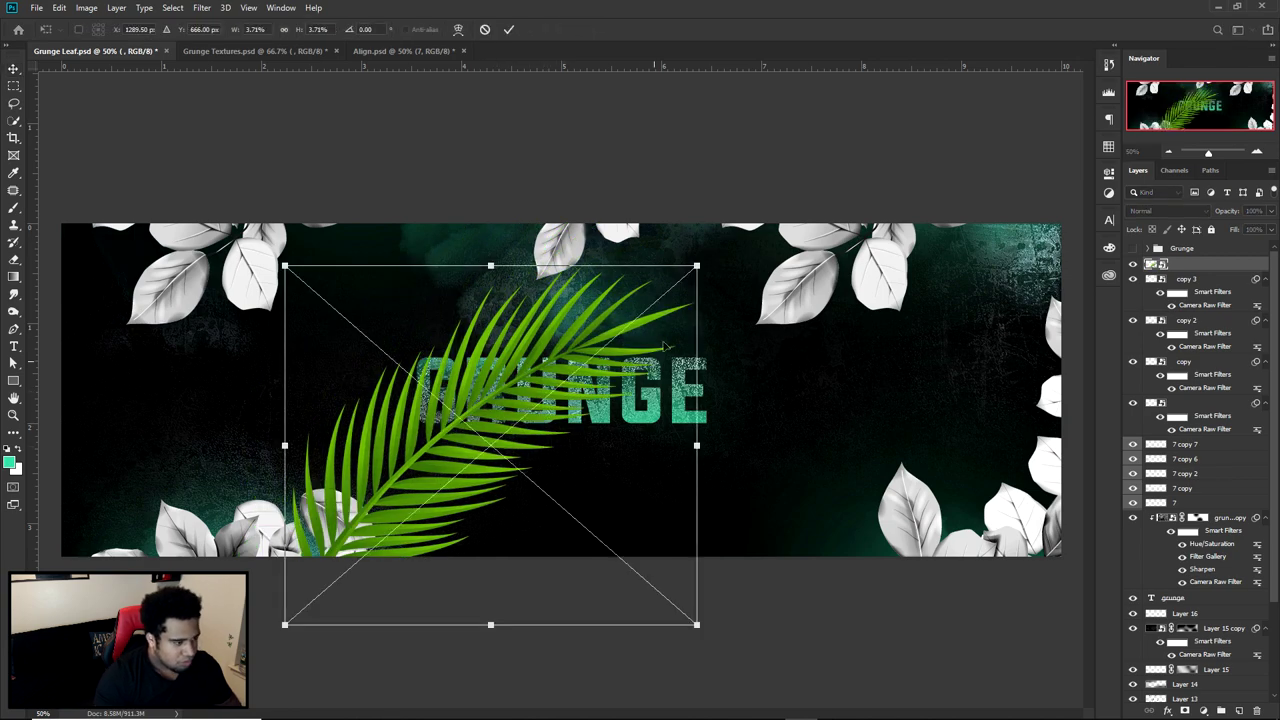
pyautogui.moveTo(699, 267); pyautogui.dragTo(818, 336)
pyautogui.press('Return')
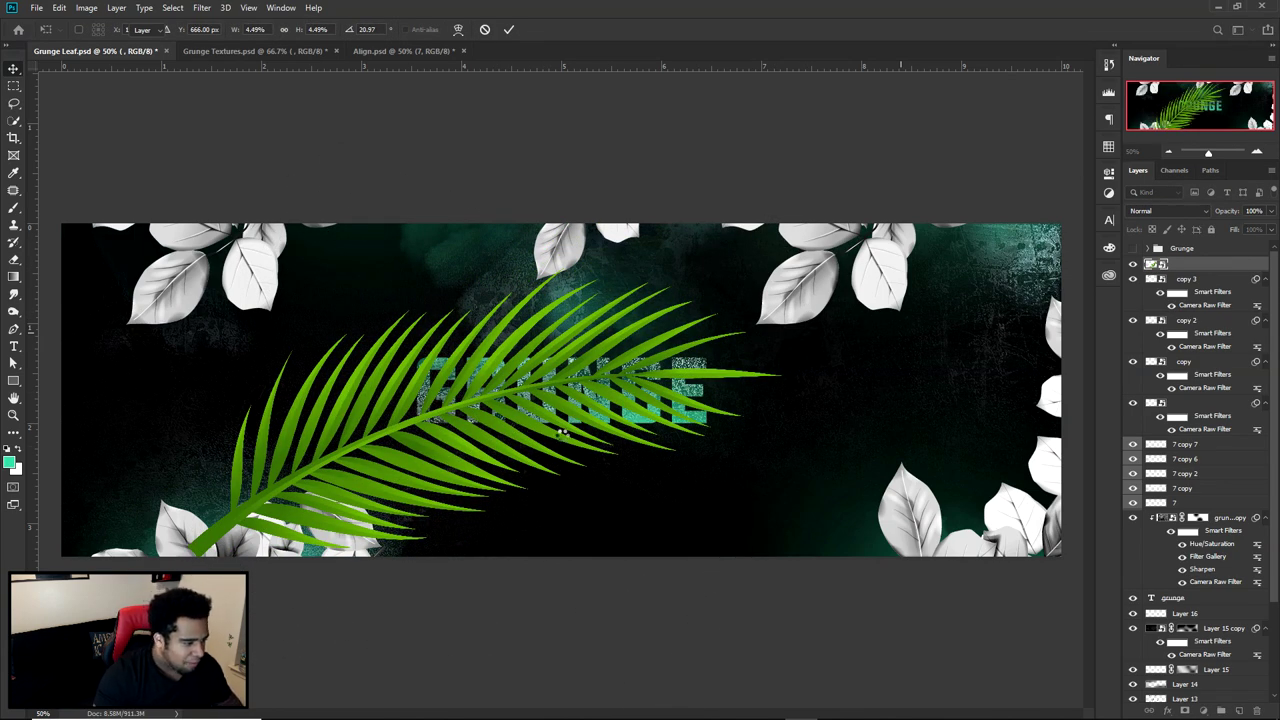
pyautogui.press('Return')
pyautogui.moveTo(535, 390); pyautogui.dragTo(546, 485)
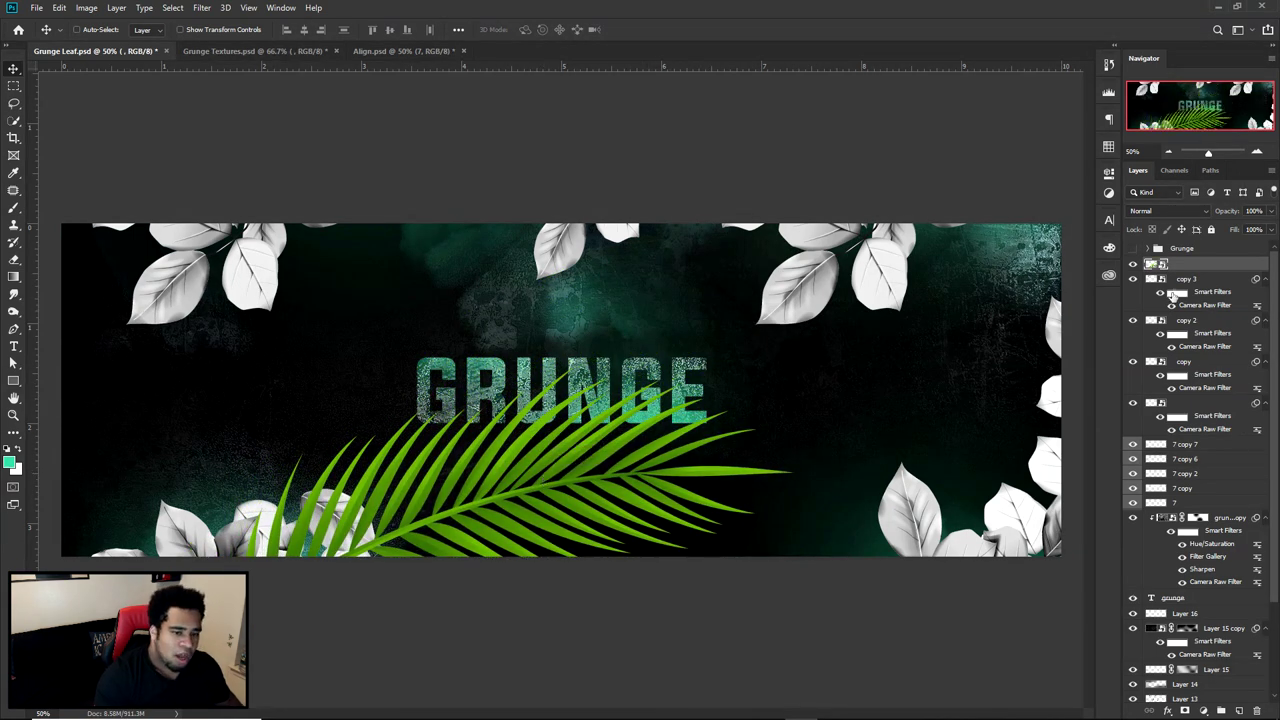
# Add a Camera Raw Filter to the palm leaf with Clarity at +100 and Vibrance and Saturation at -100
pyautogui.click(201, 8)
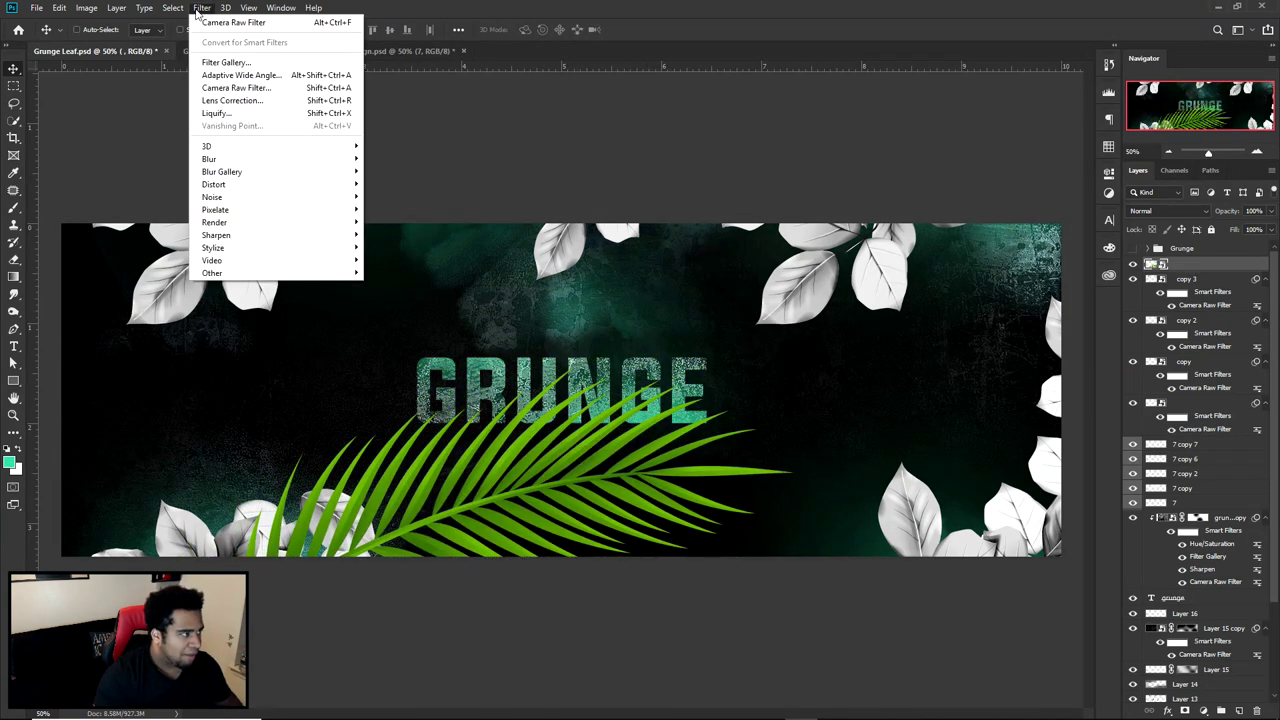
pyautogui.click(218, 88)
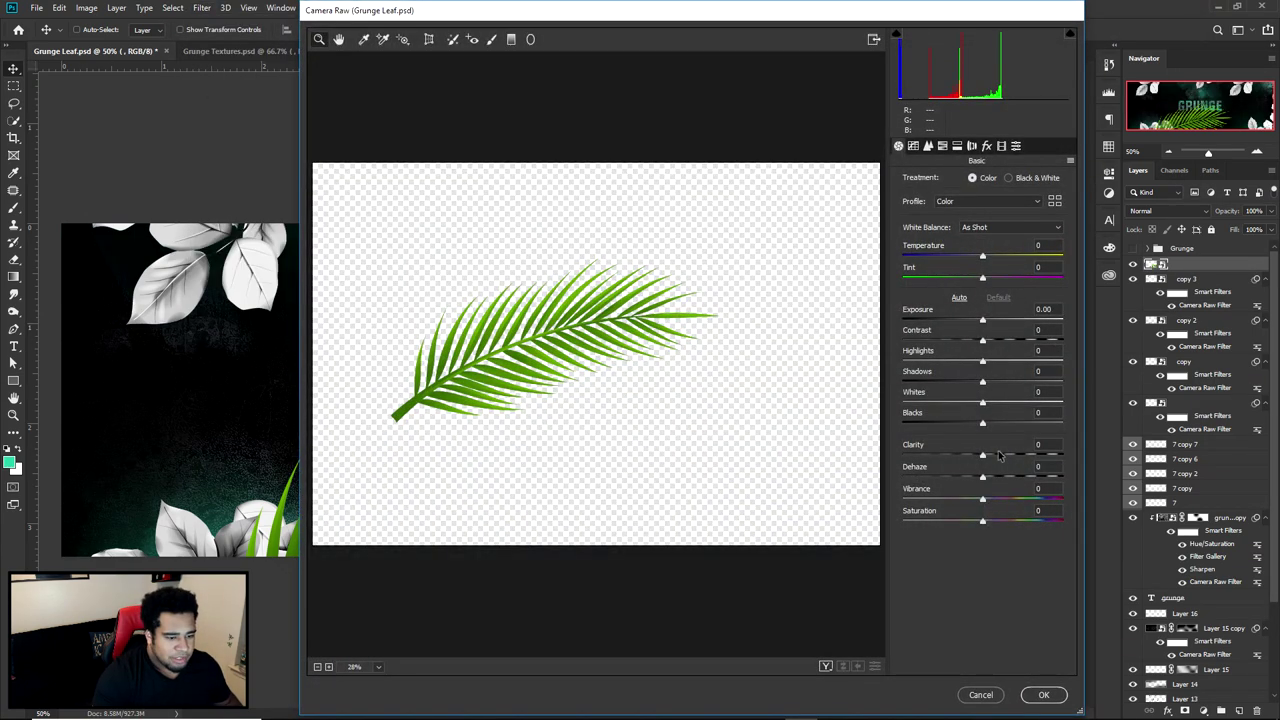
pyautogui.moveTo(987, 456); pyautogui.dragTo(1135, 466)
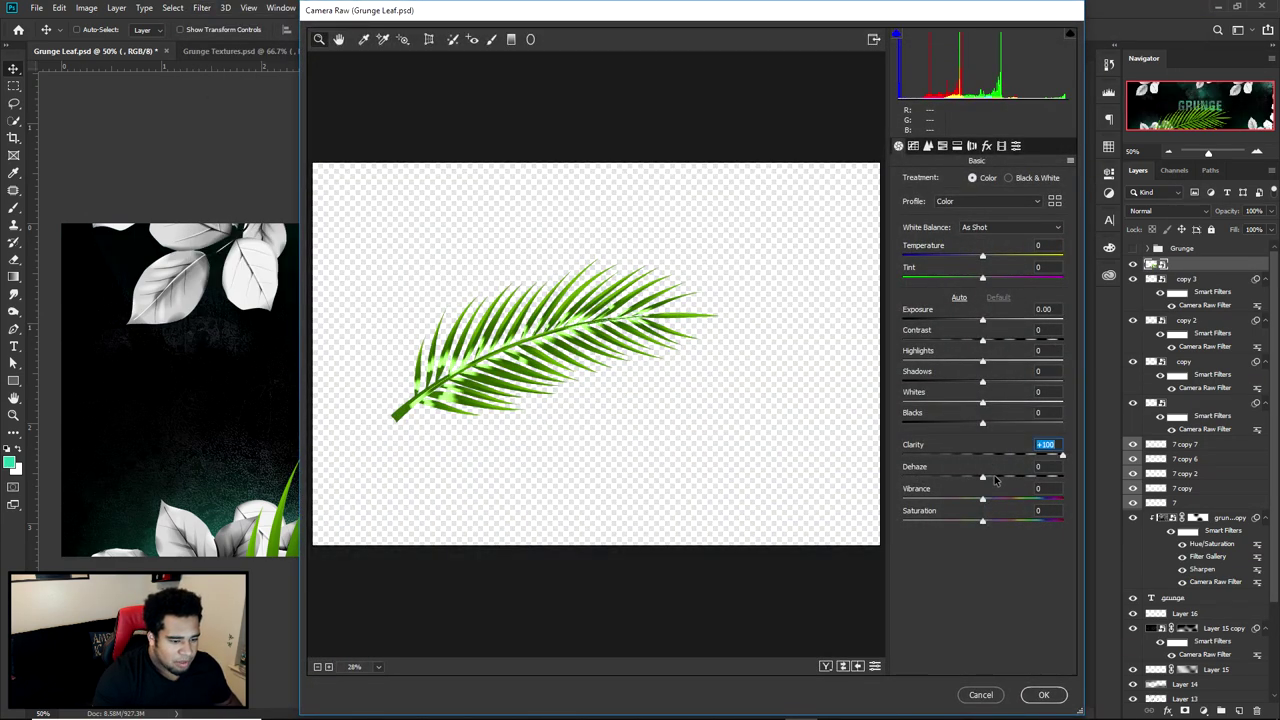
pyautogui.moveTo(982, 499); pyautogui.dragTo(800, 491)
pyautogui.moveTo(954, 519); pyautogui.dragTo(614, 380)
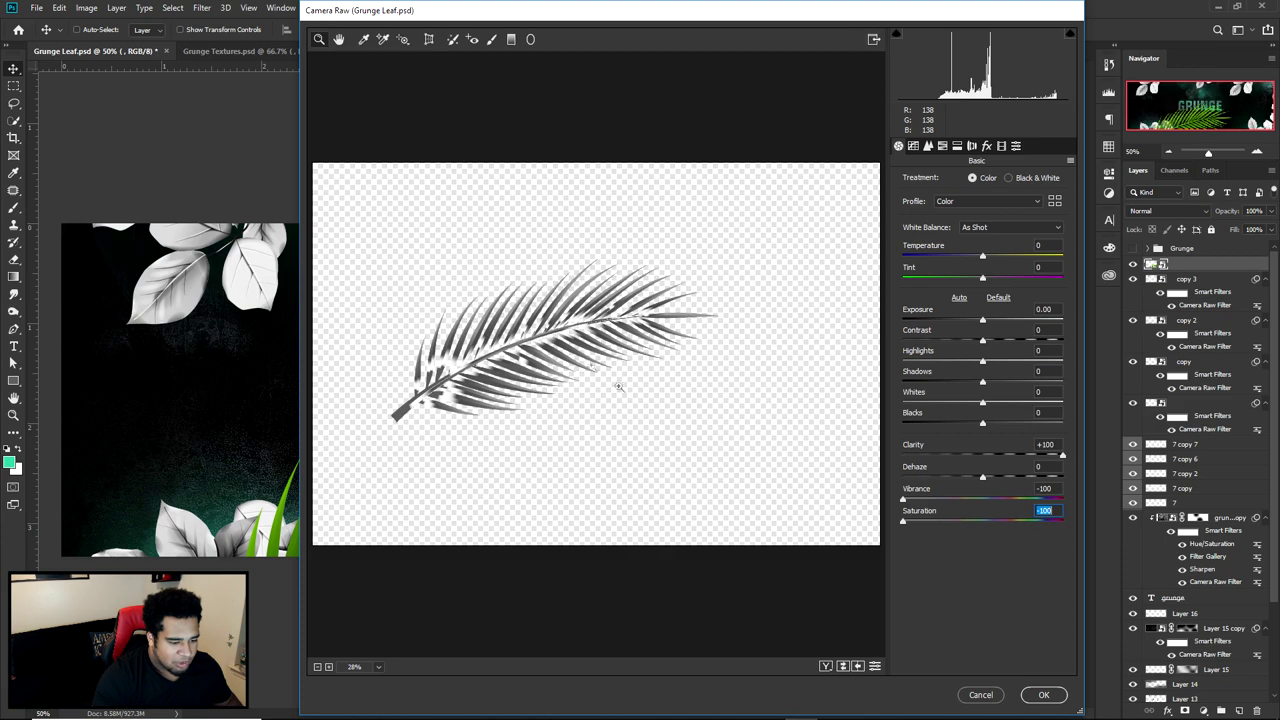
# Compare the palm leaf before and after at 66.7% zoom while trying Clarity +71, Whites -14, Blacks +48 and Dehaze +16
pyautogui.click(826, 667)
pyautogui.hotkey('ctrl', '+')
pyautogui.hotkey('ctrl', '+')
pyautogui.moveTo(600, 395); pyautogui.dragTo(772, 442)
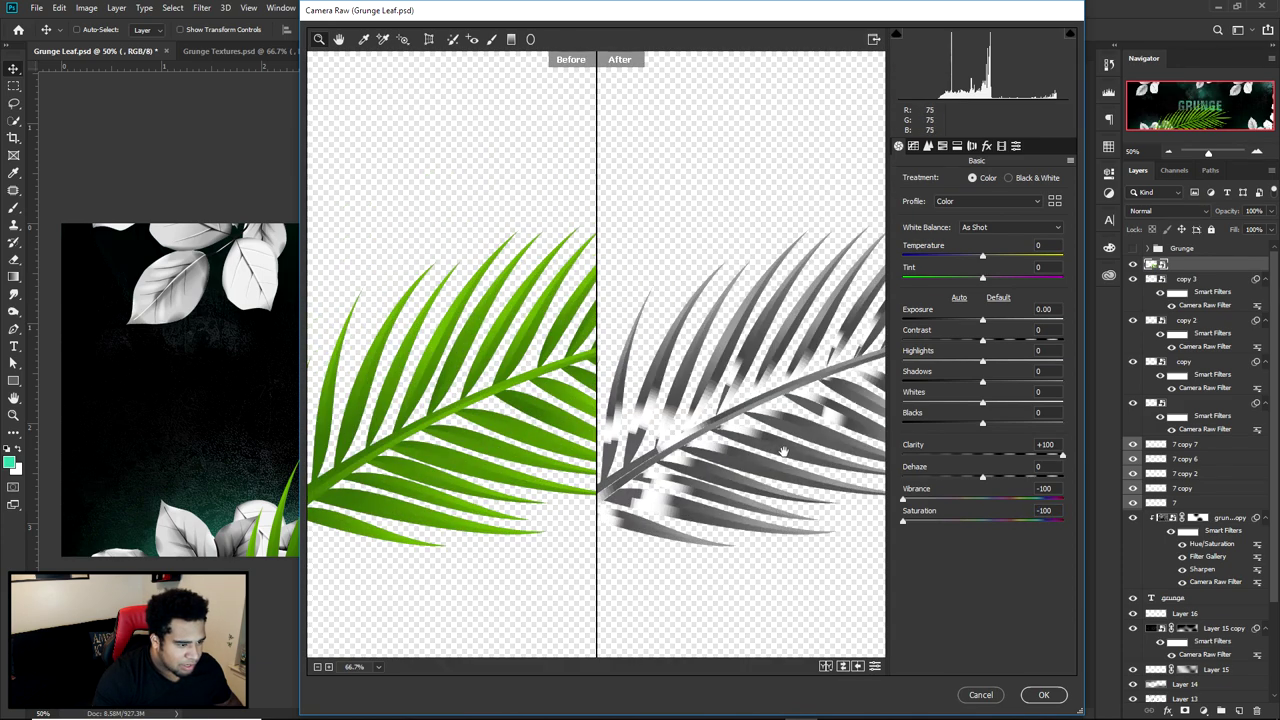
pyautogui.moveTo(1005, 456); pyautogui.dragTo(1044, 457)
pyautogui.moveTo(654, 436); pyautogui.dragTo(711, 465)
pyautogui.moveTo(982, 404); pyautogui.dragTo(1022, 430)
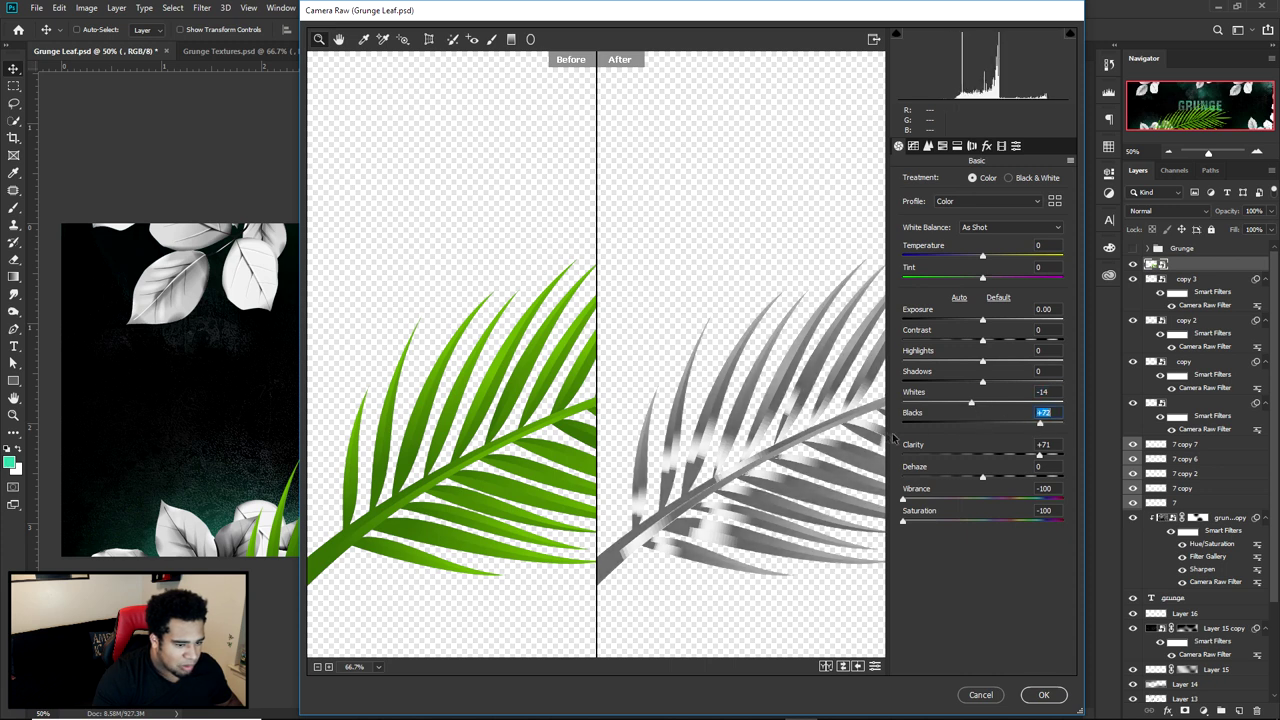
pyautogui.moveTo(985, 477)
pyautogui.mouseDown()
pyautogui.moveTo(1015, 478)
pyautogui.moveTo(995, 478)
pyautogui.mouseUp()
pyautogui.moveTo(868, 470); pyautogui.dragTo(590, 448)
pyautogui.moveTo(709, 418); pyautogui.dragTo(934, 365)
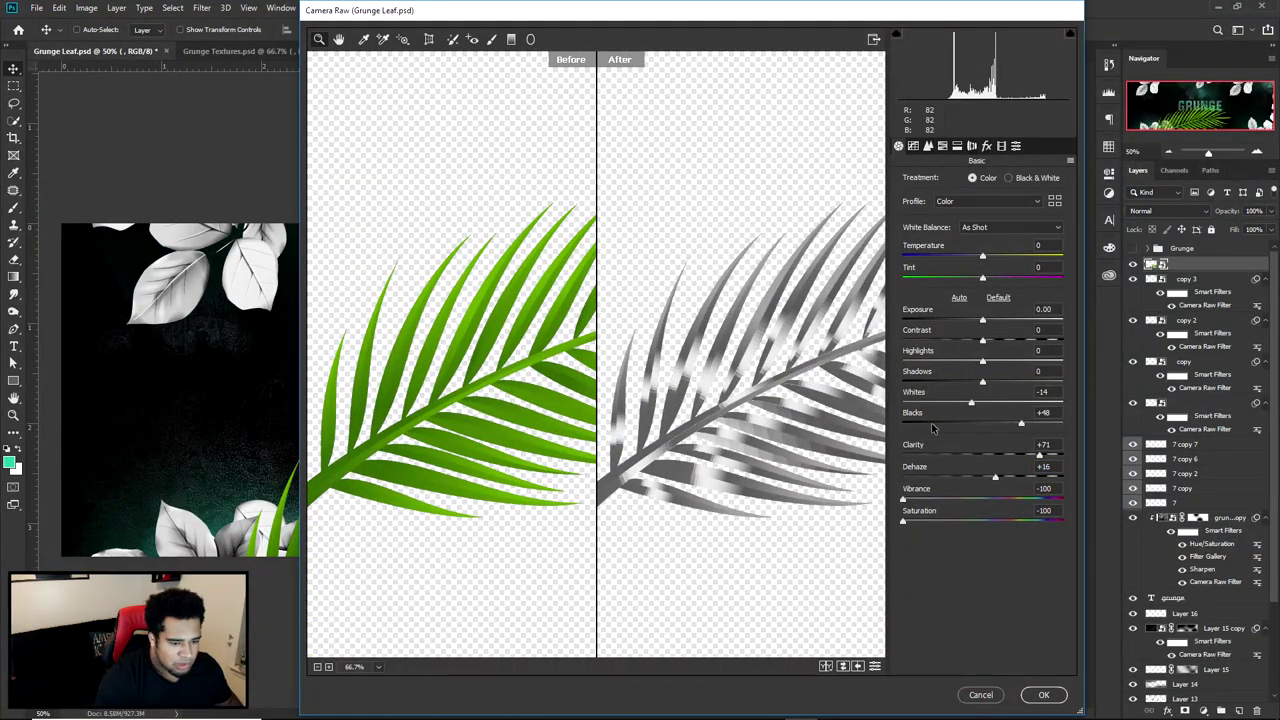
# Set the palm leaf's Clarity to +70, Dehaze to +15, Whites to -15 and Blacks to +45, and apply the filter
pyautogui.press('Tab')
pyautogui.press('Tab')
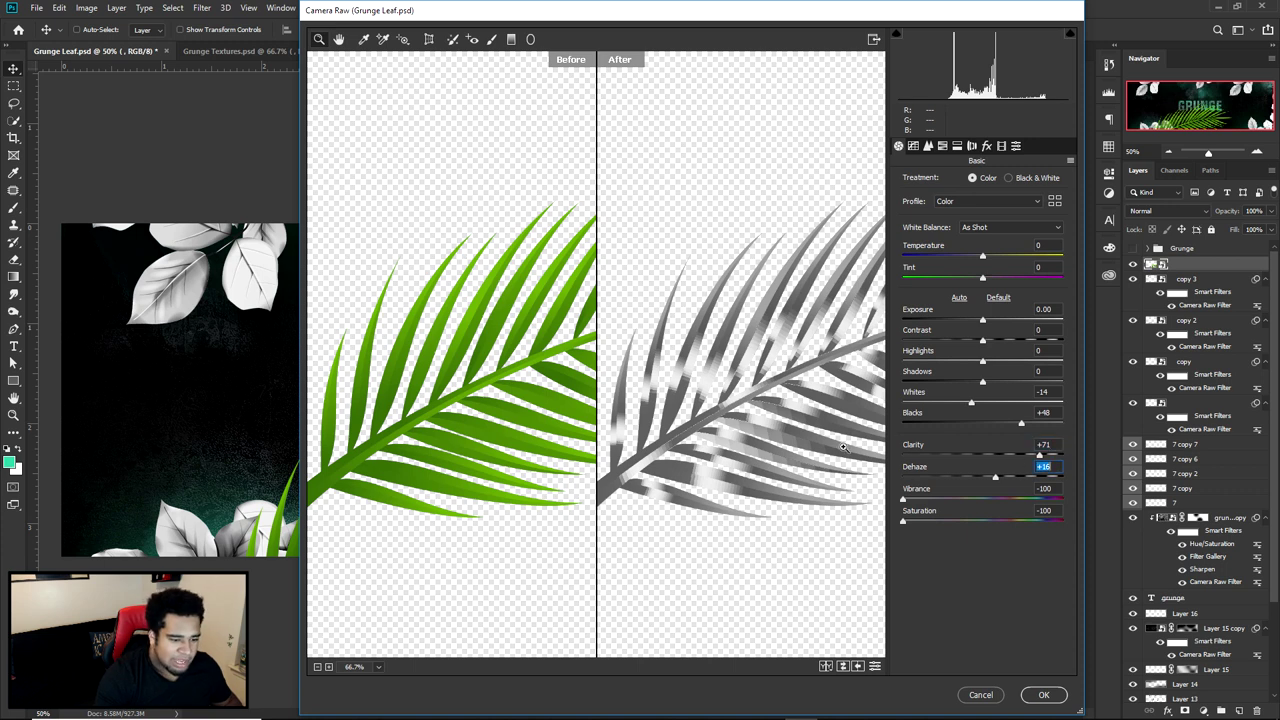
pyautogui.press('Tab')
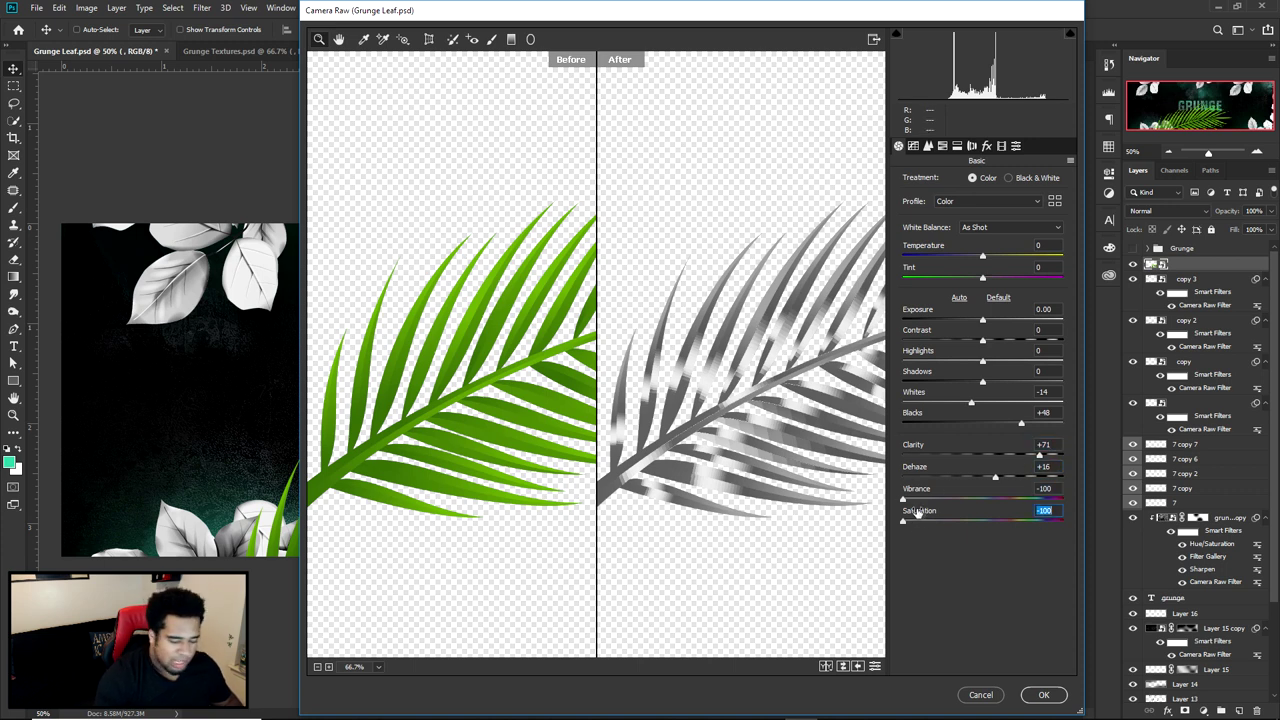
pyautogui.click(1052, 456)
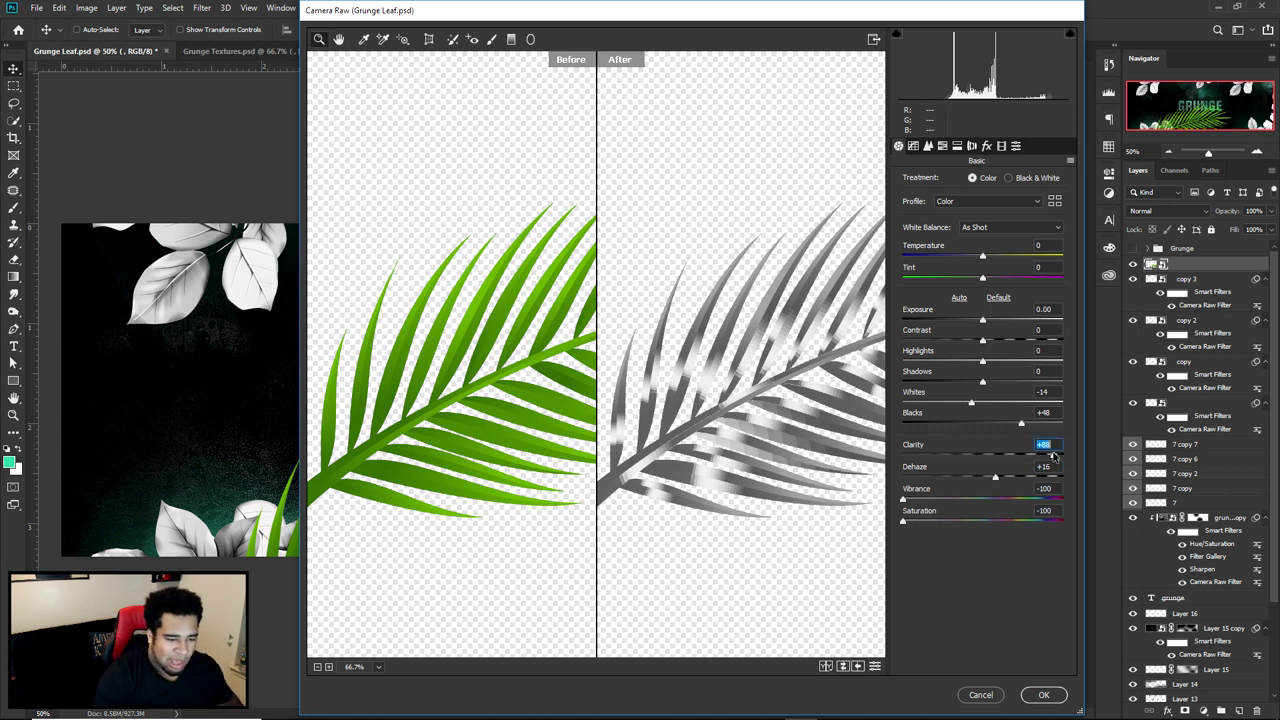
pyautogui.write('70')
pyautogui.press('Tab')
pyautogui.write('15')
pyautogui.click(1043, 391)
pyautogui.write('-15')
pyautogui.write('45')
pyautogui.click(1044, 693)
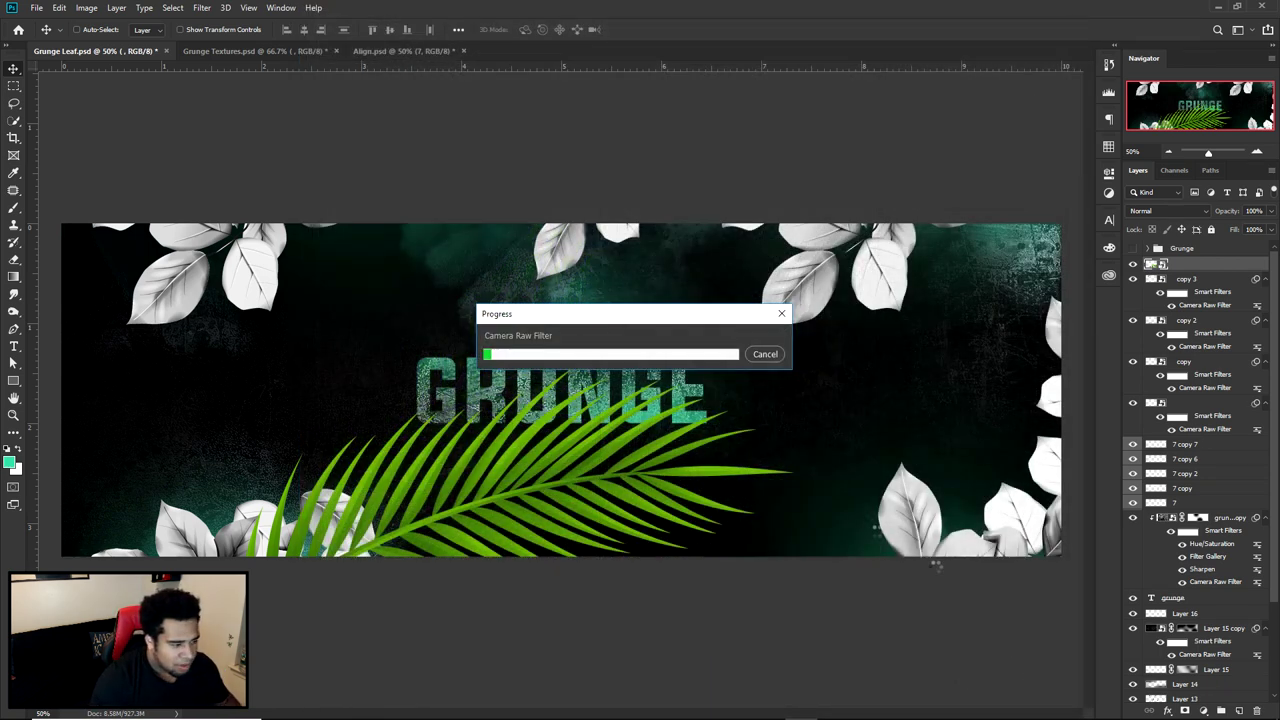
# Fine-tune the transform and position of the palm leaf along the banner's lower edge beneath the title
pyautogui.moveTo(655, 482); pyautogui.dragTo(641, 487)
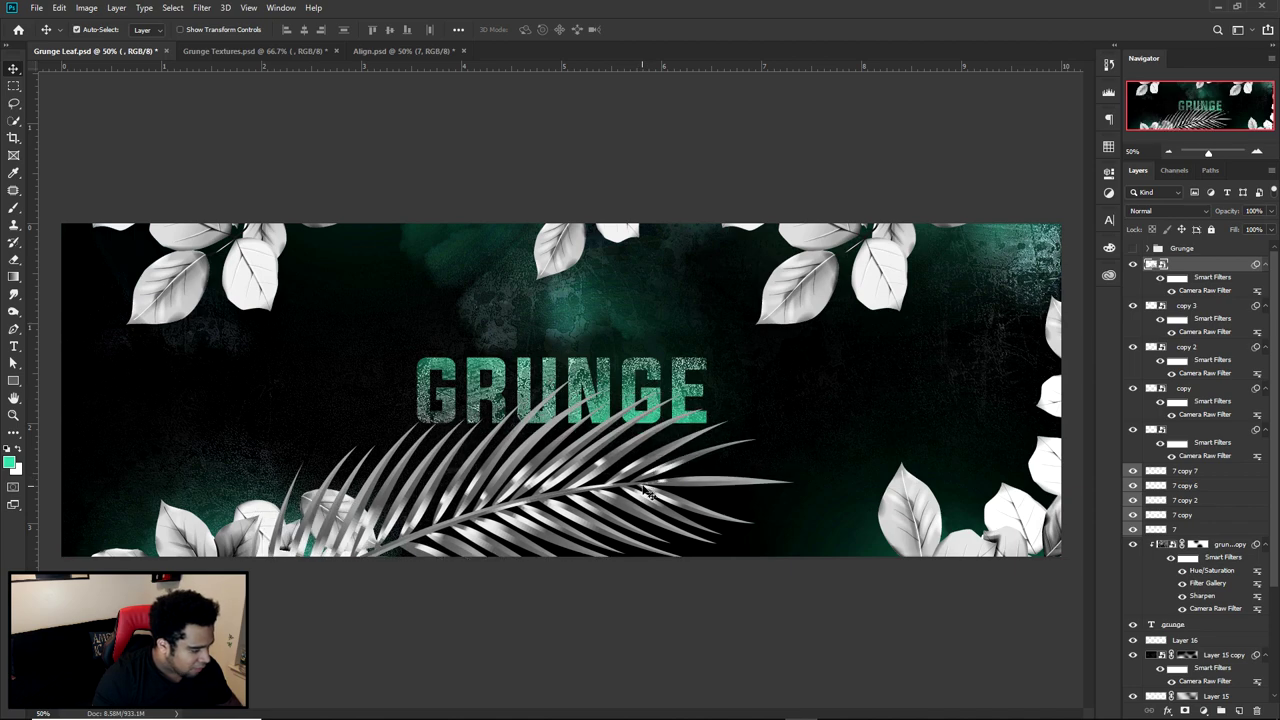
pyautogui.hotkey('ctrl', 't')
pyautogui.moveTo(807, 422); pyautogui.dragTo(815, 419)
pyautogui.moveTo(700, 453); pyautogui.dragTo(679, 463)
pyautogui.press('Return')
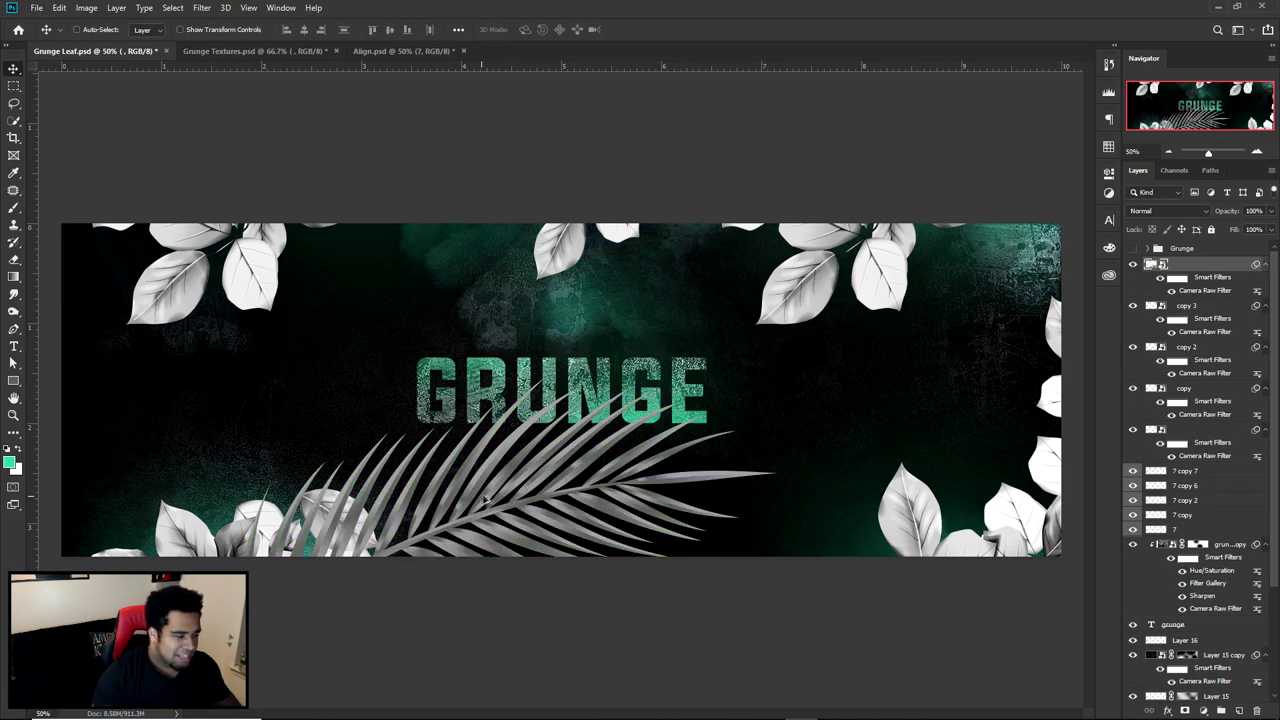
# Duplicate the palm leaf, scale the copy to about 2.42%, rotate it to about -159° and place it in the banner's upper-right corner
pyautogui.moveTo(482, 499); pyautogui.dragTo(914, 293)
pyautogui.hotkey('ctrl', 't')
pyautogui.moveTo(608, 486); pyautogui.dragTo(756, 421)
pyautogui.moveTo(736, 344); pyautogui.dragTo(1012, 359)
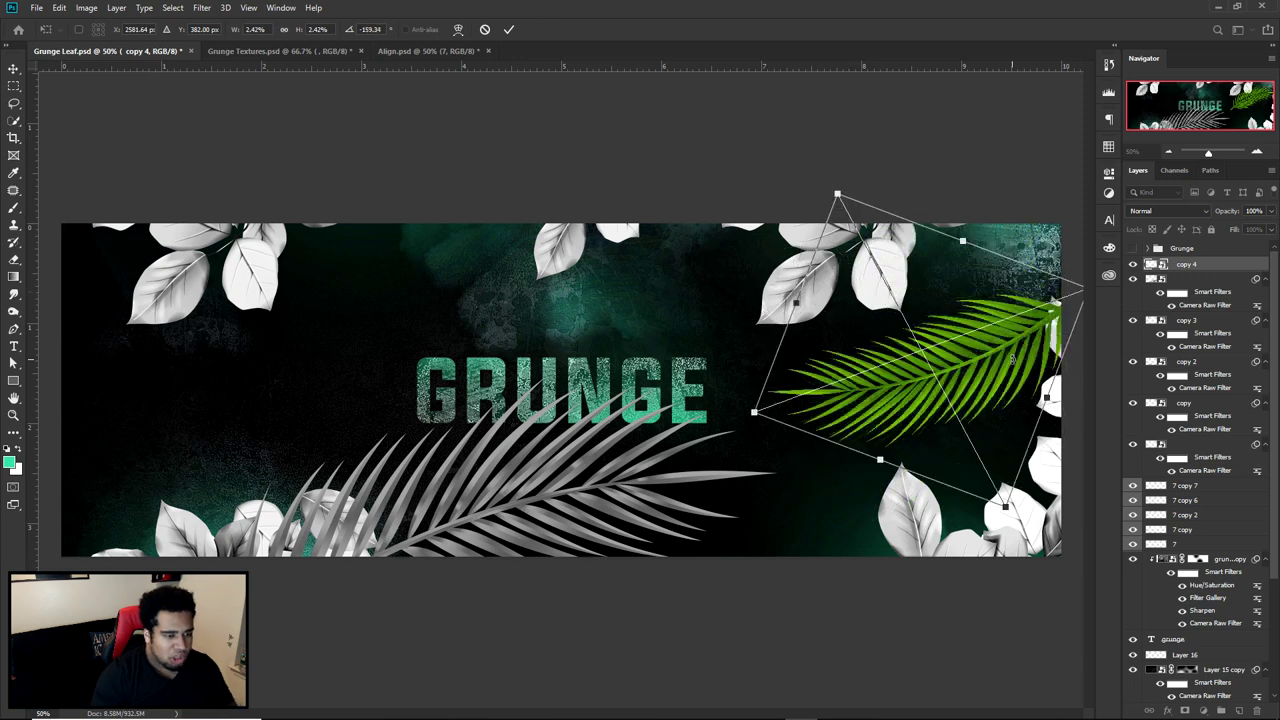
pyautogui.press('Return')
pyautogui.moveTo(1006, 345); pyautogui.dragTo(997, 238)
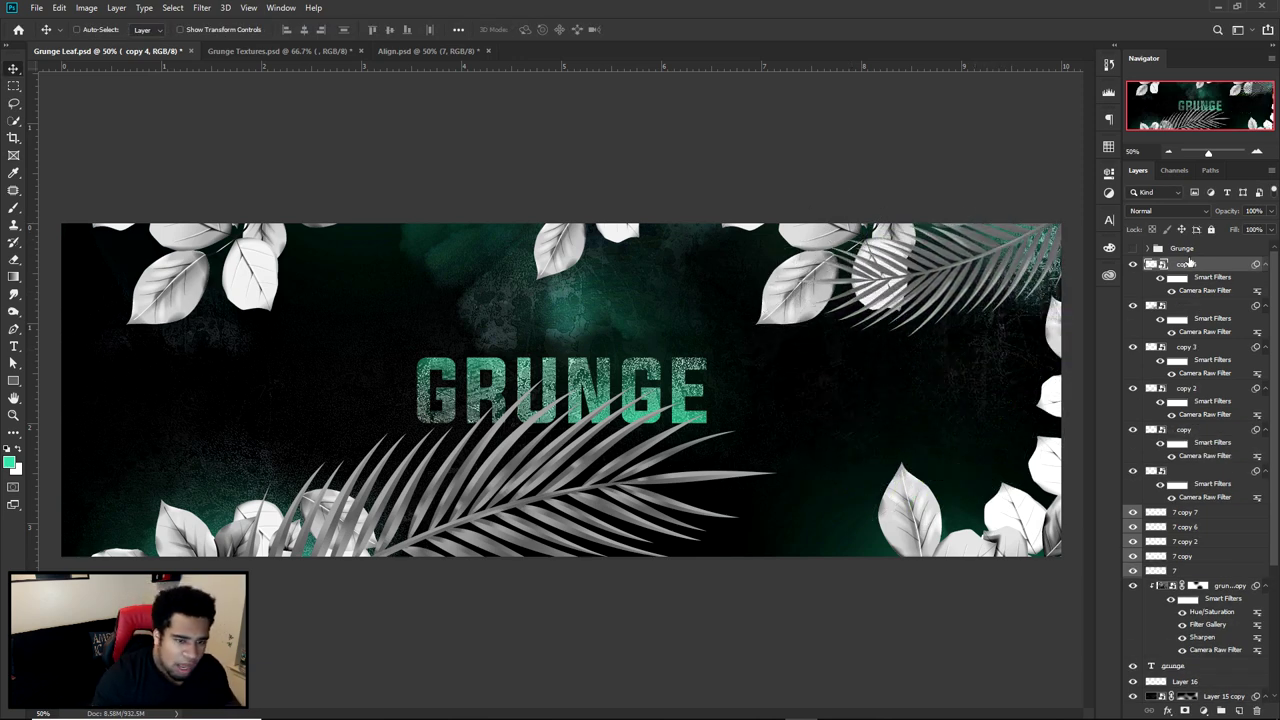
# Reopen the large palm leaf's Camera Raw Filter and raise its Whites to +55
pyautogui.click(1197, 336)
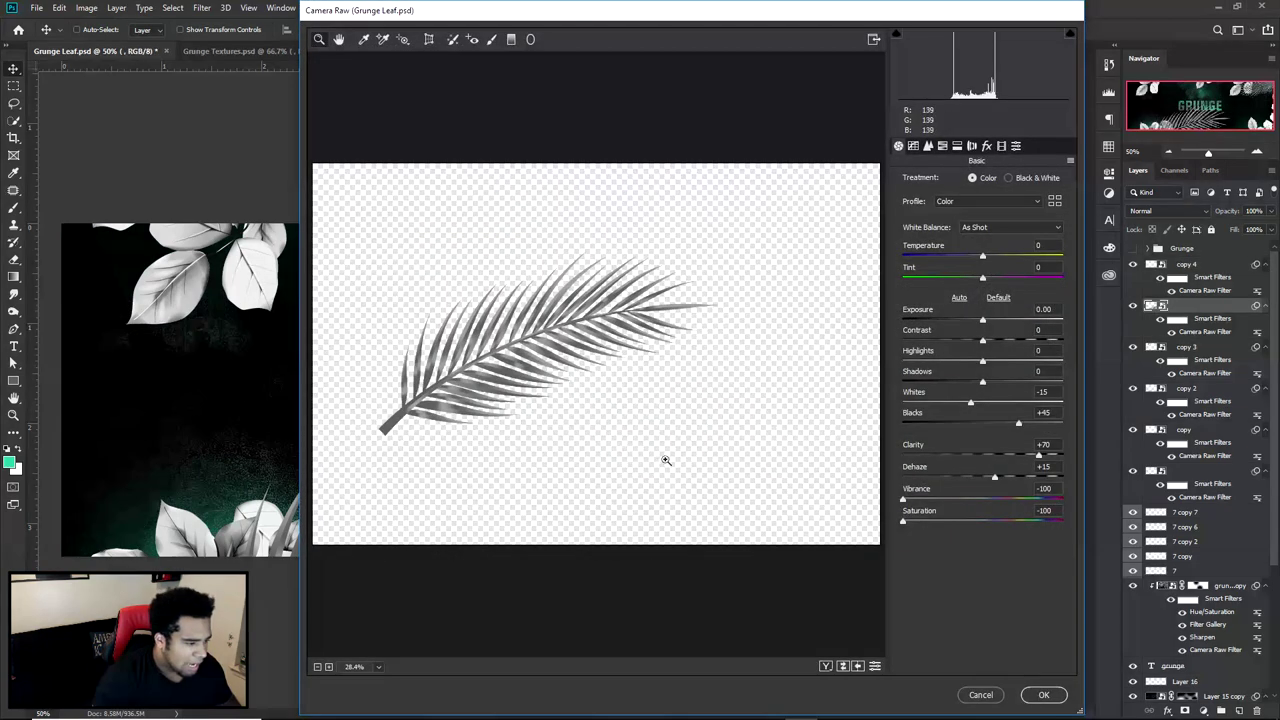
pyautogui.click(541, 337)
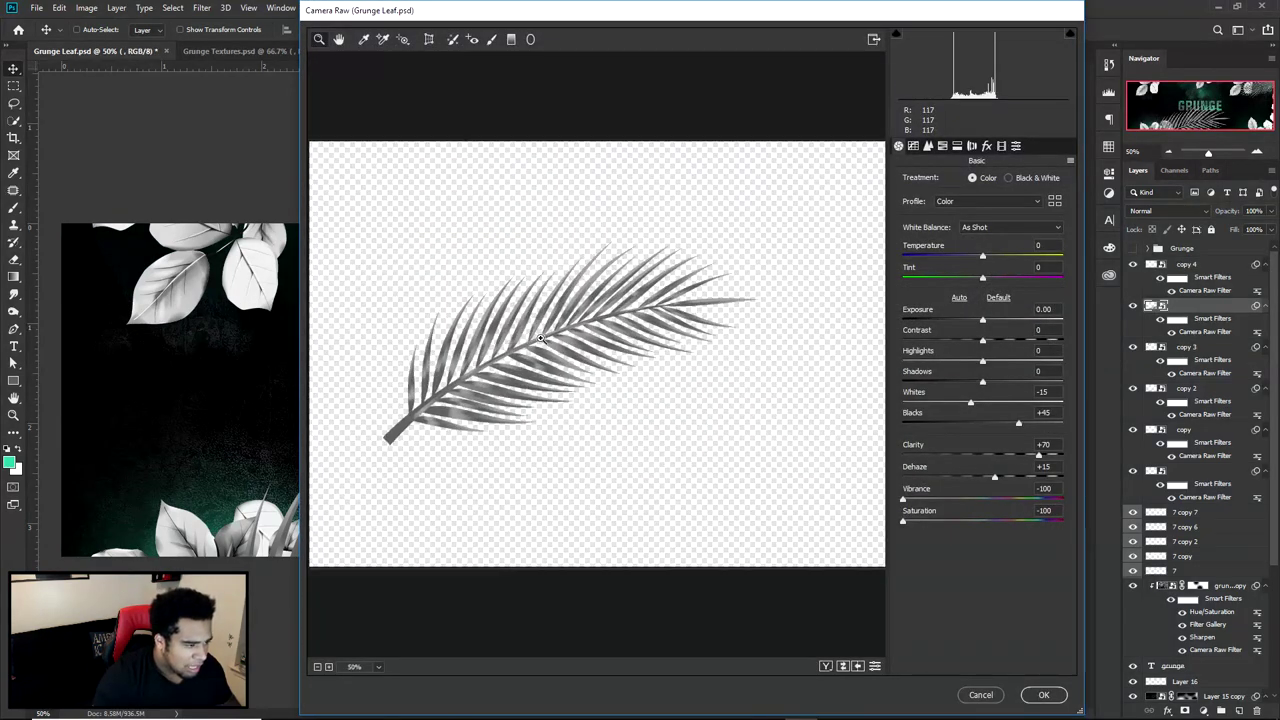
pyautogui.click(541, 337)
pyautogui.click(541, 337)
pyautogui.click(827, 666)
pyautogui.moveTo(1000, 403); pyautogui.dragTo(1027, 405)
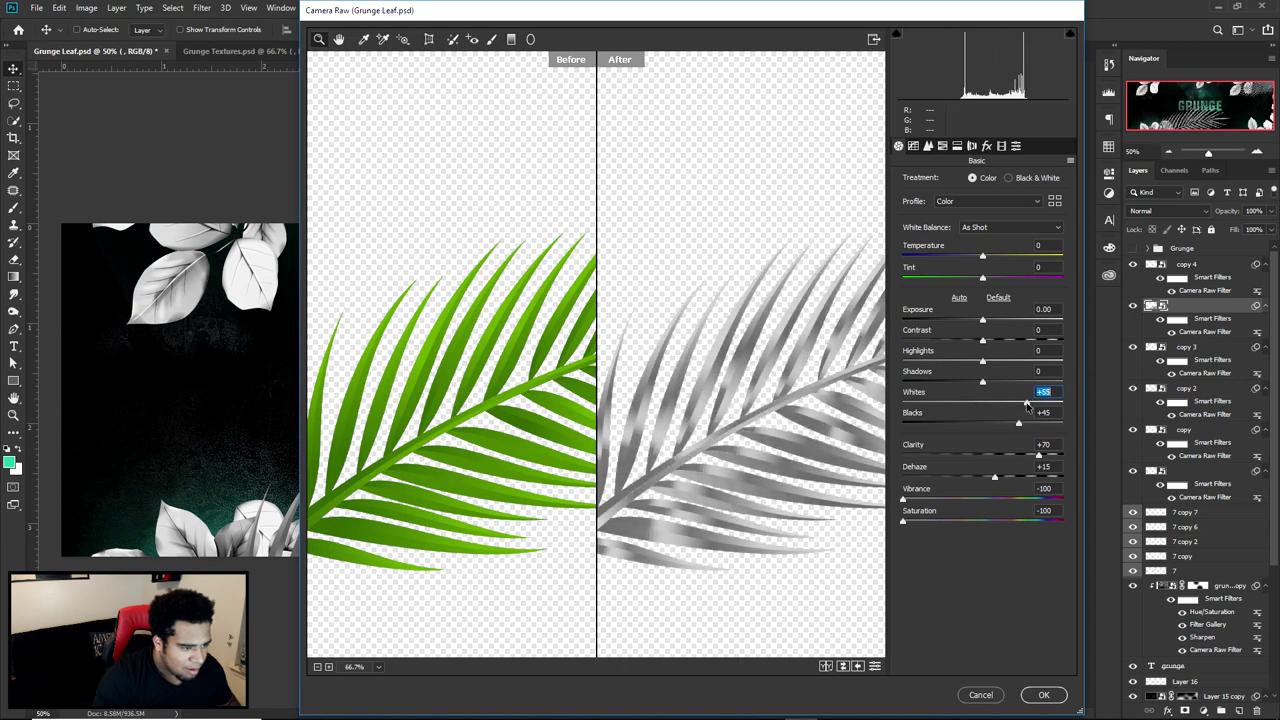
pyautogui.click(1045, 693)
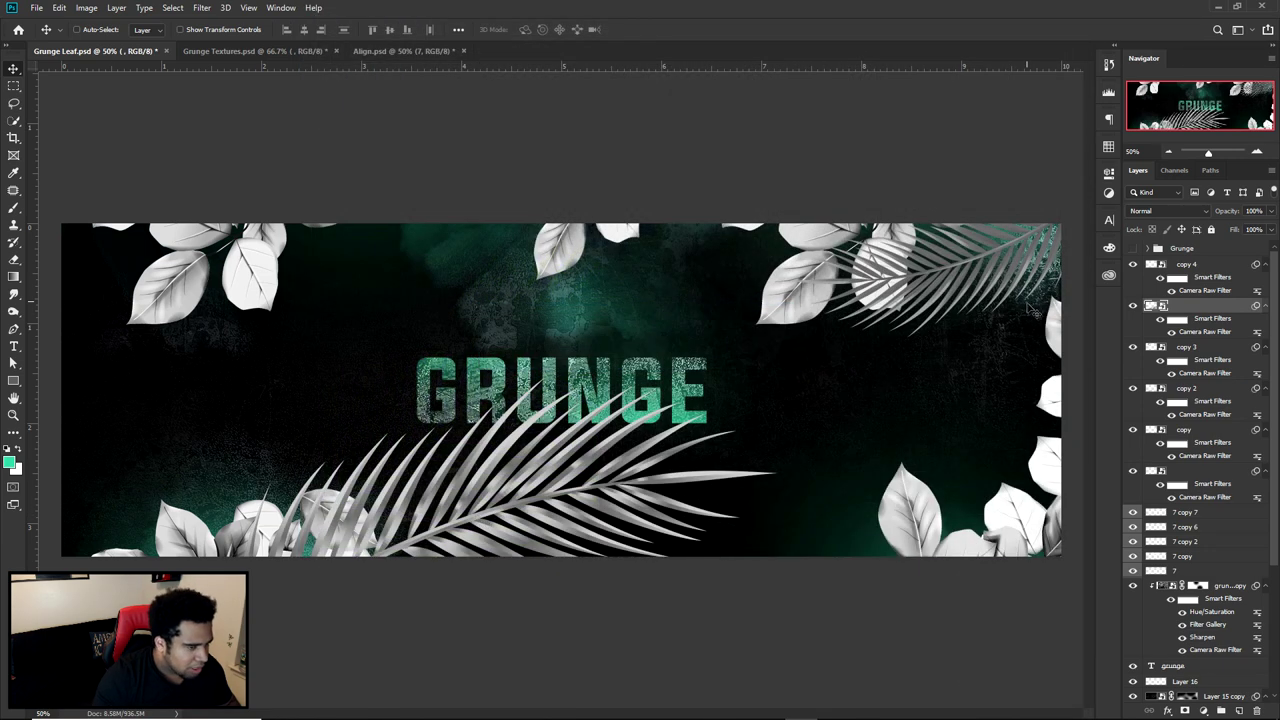
# Reopen the Camera Raw Filter on the upper-right palm leaf copy and raise its Whites to +46
pyautogui.click(1207, 291)
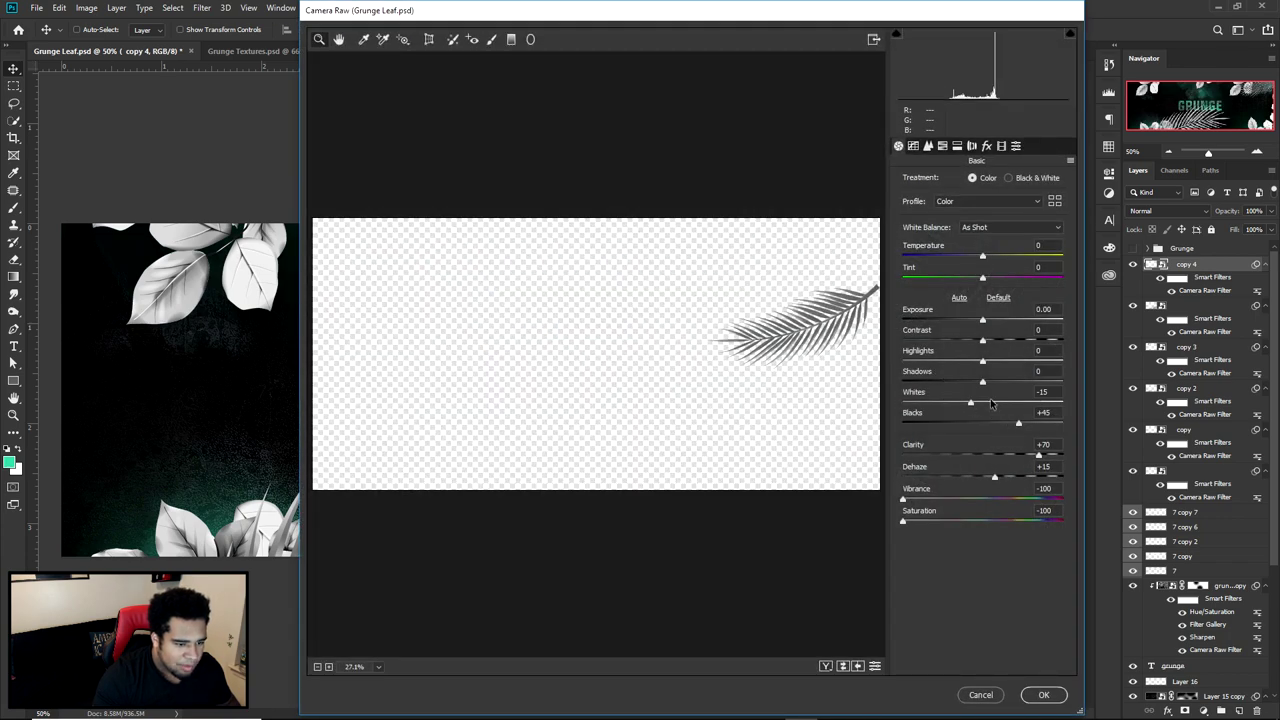
pyautogui.moveTo(990, 398); pyautogui.dragTo(1019, 402)
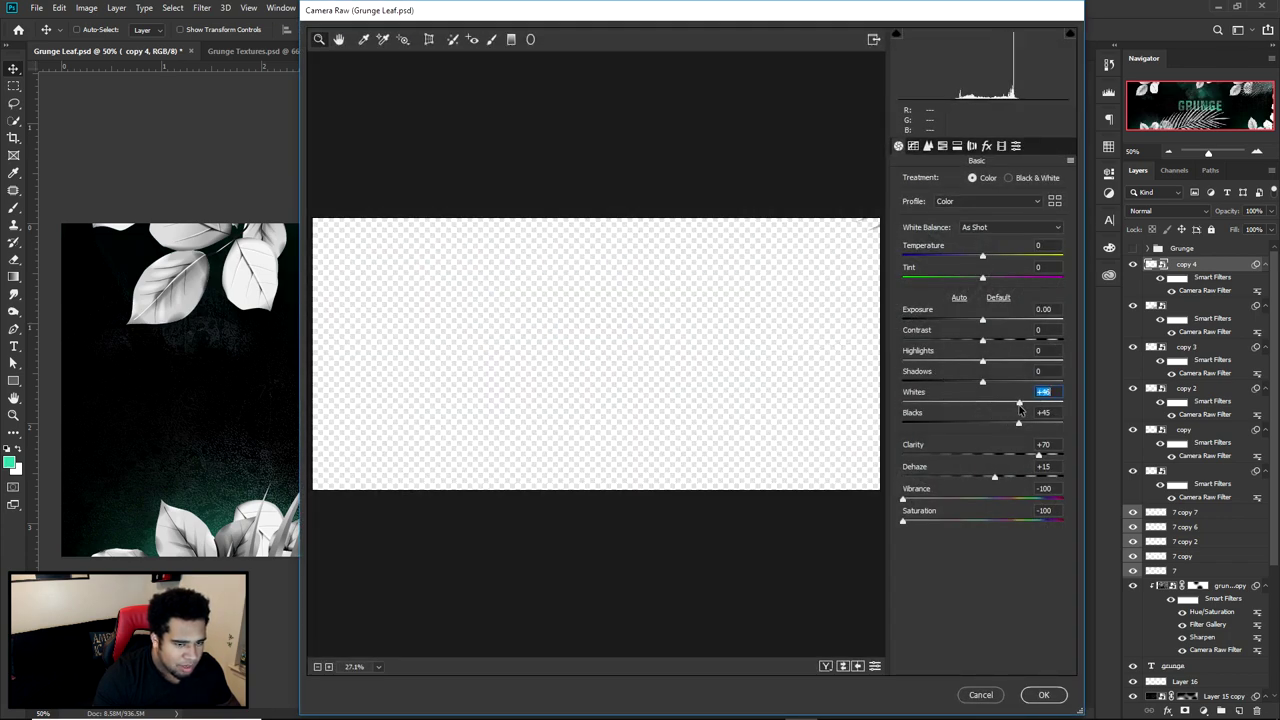
pyautogui.click(1044, 695)
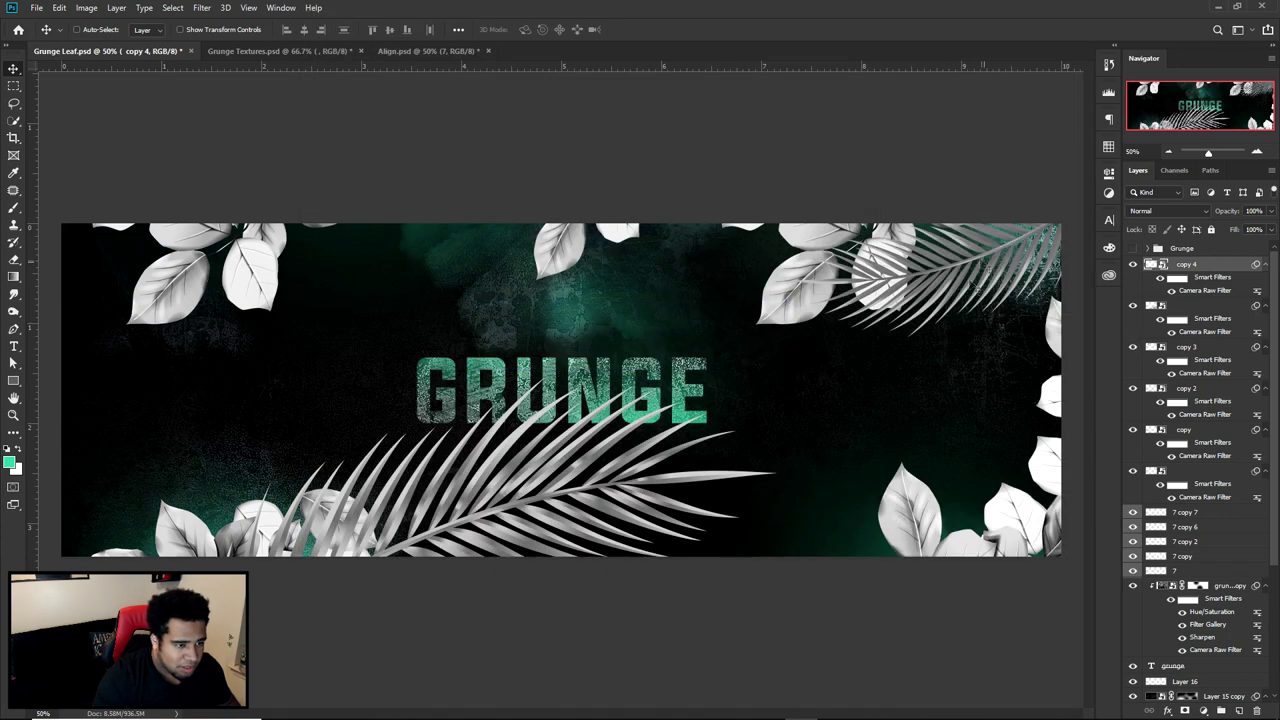
# Warp the upper-right palm leaf, bending its tip and lower edge upward, and apply the transform
pyautogui.moveTo(986, 268)
pyautogui.mouseDown()
pyautogui.moveTo(991, 219)
pyautogui.moveTo(999, 272)
pyautogui.mouseUp()
pyautogui.hotkey('ctrl', 't')
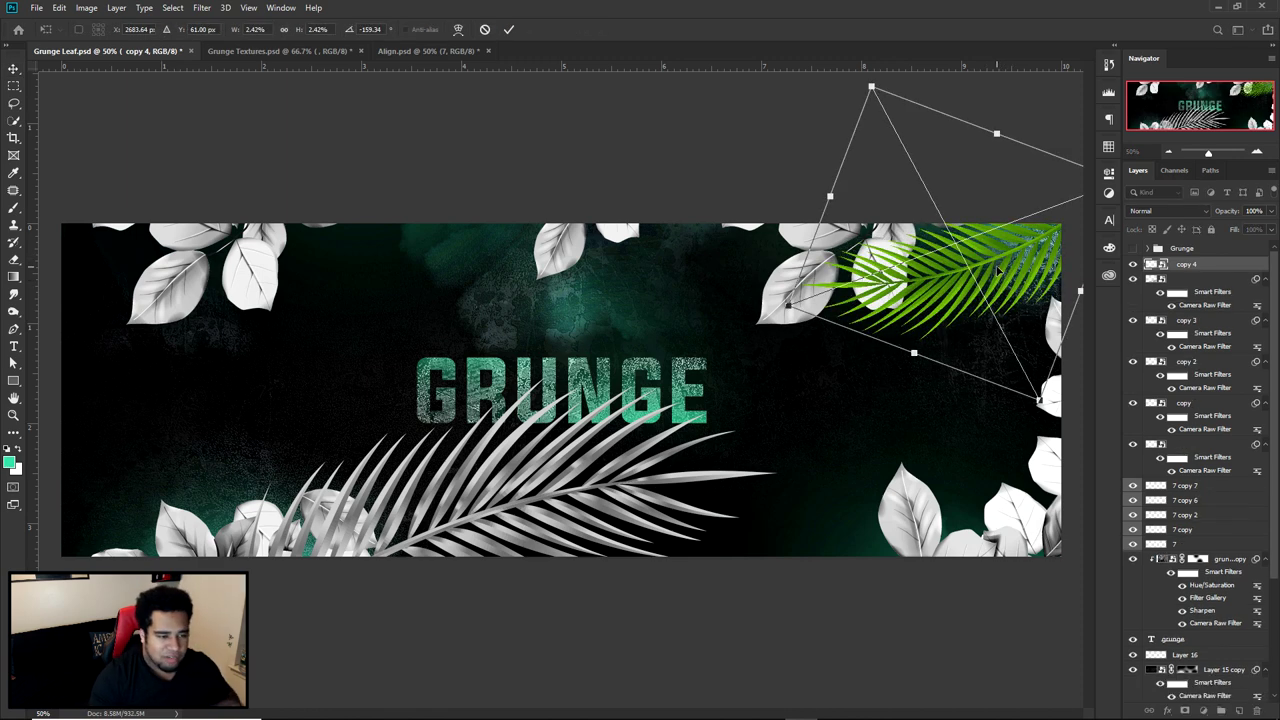
pyautogui.rightClick(998, 268)
pyautogui.click(970, 291)
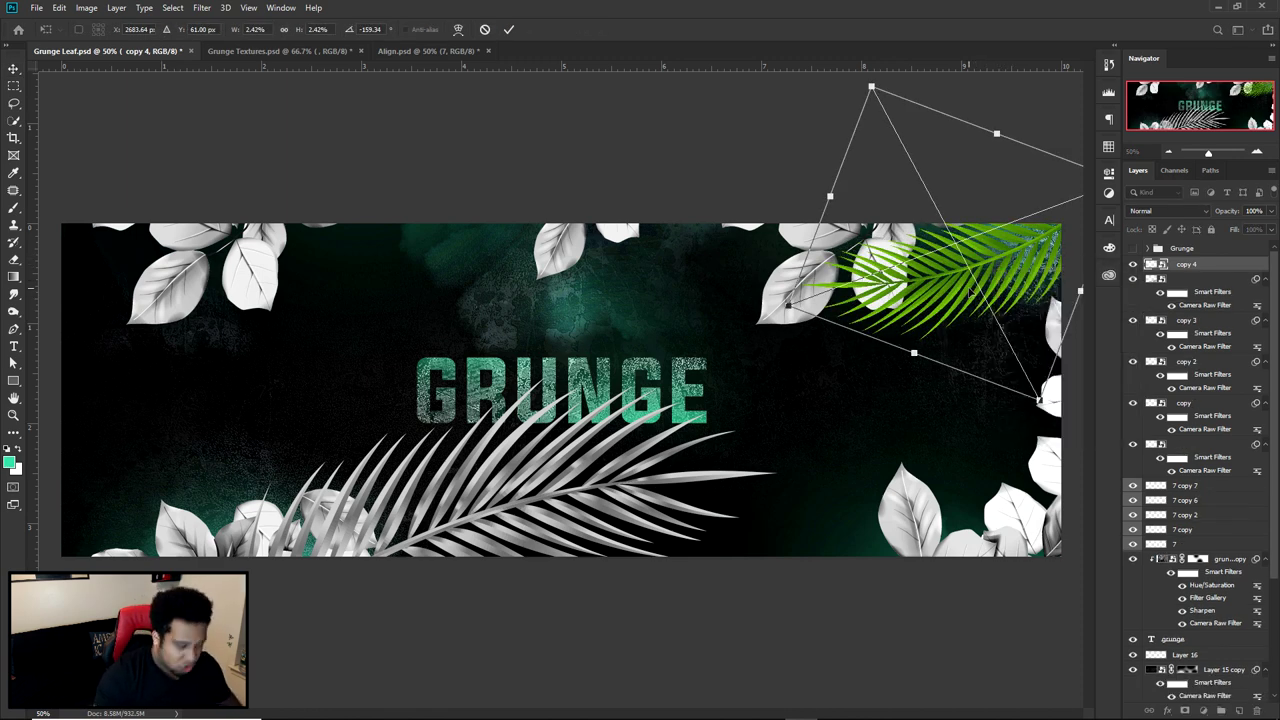
pyautogui.rightClick(1052, 288)
pyautogui.click(1068, 380)
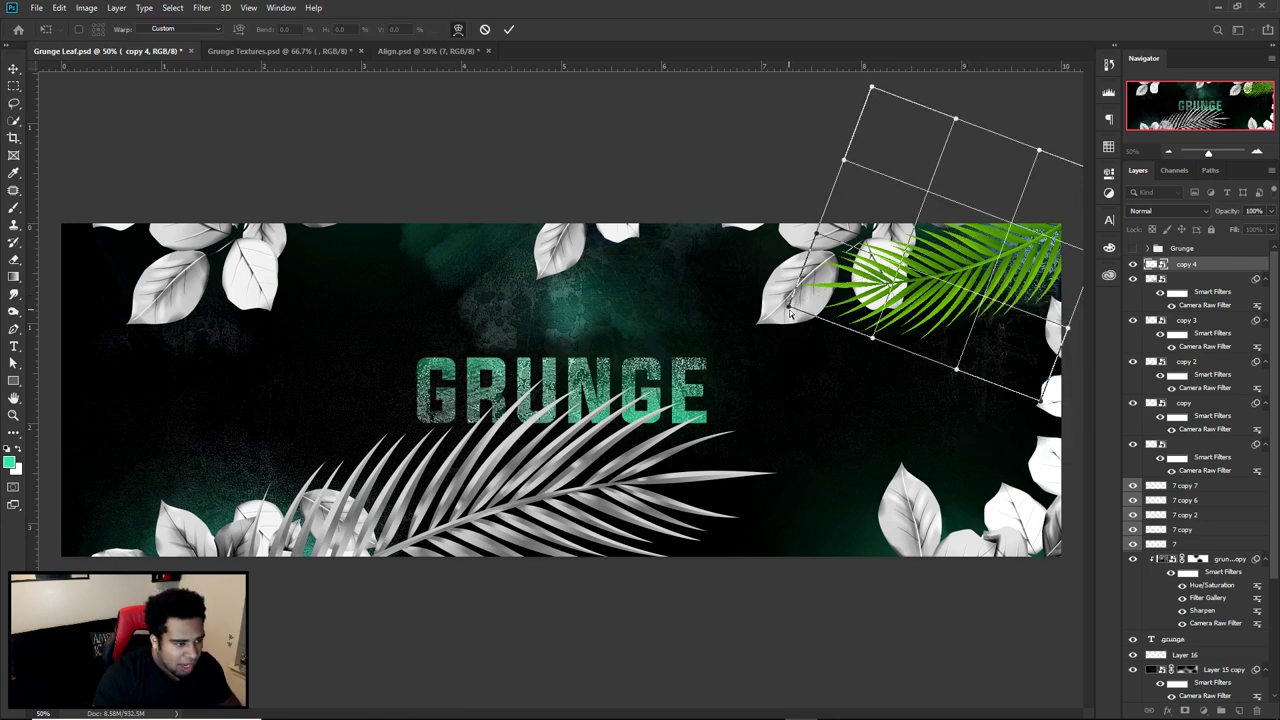
pyautogui.moveTo(790, 308); pyautogui.dragTo(769, 242)
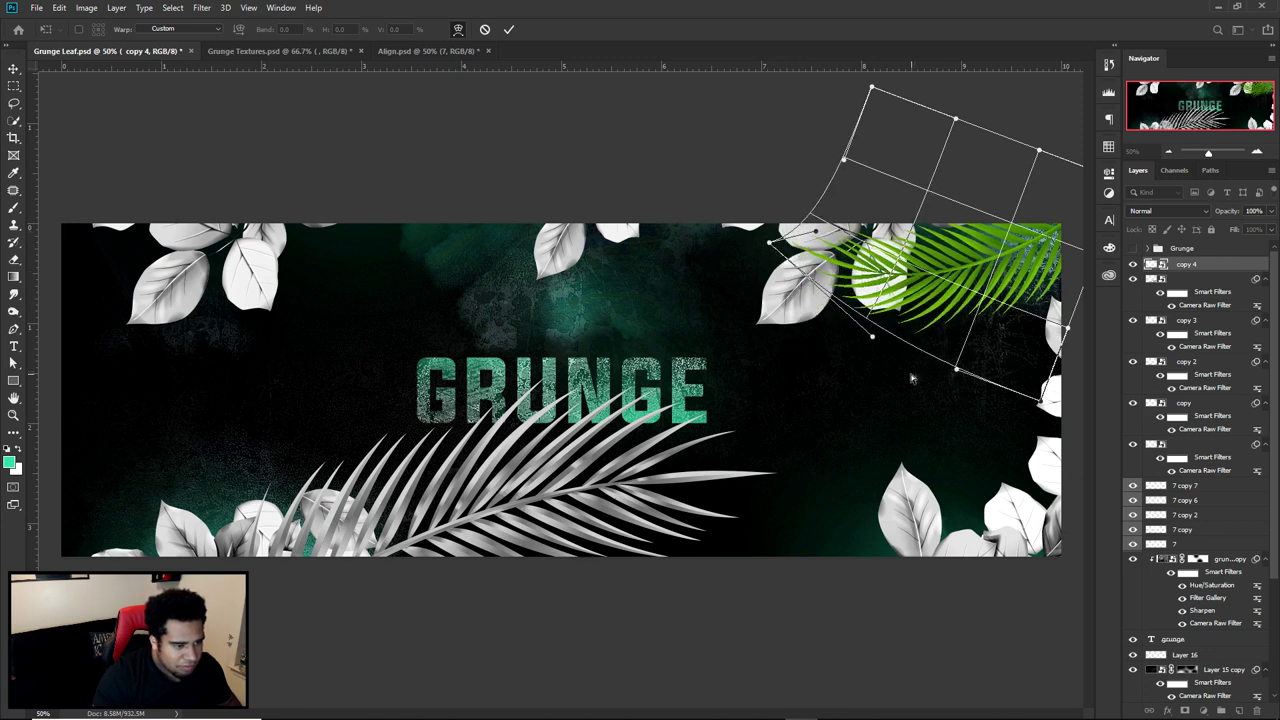
pyautogui.moveTo(956, 372); pyautogui.dragTo(945, 343)
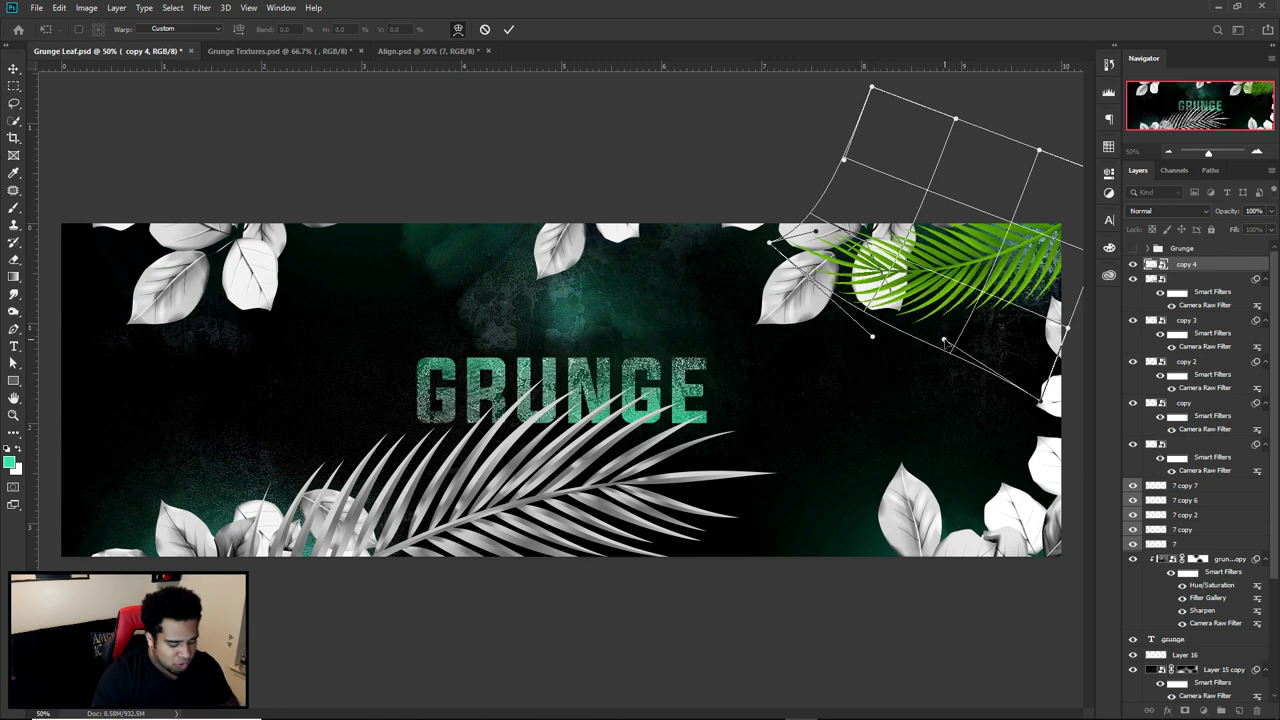
pyautogui.press('Return')
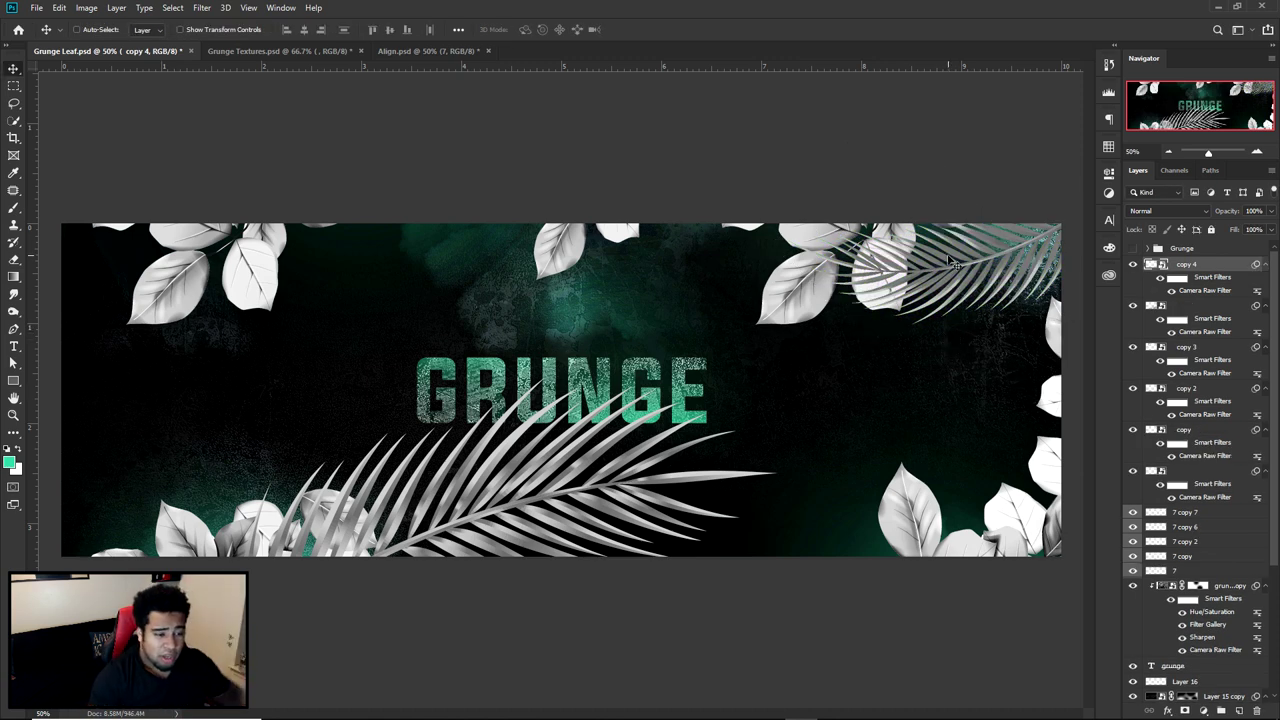
# Duplicate the palm leaf into the banner's upper-left corner and rotate the copy to about -178°
pyautogui.moveTo(912, 265); pyautogui.dragTo(172, 275)
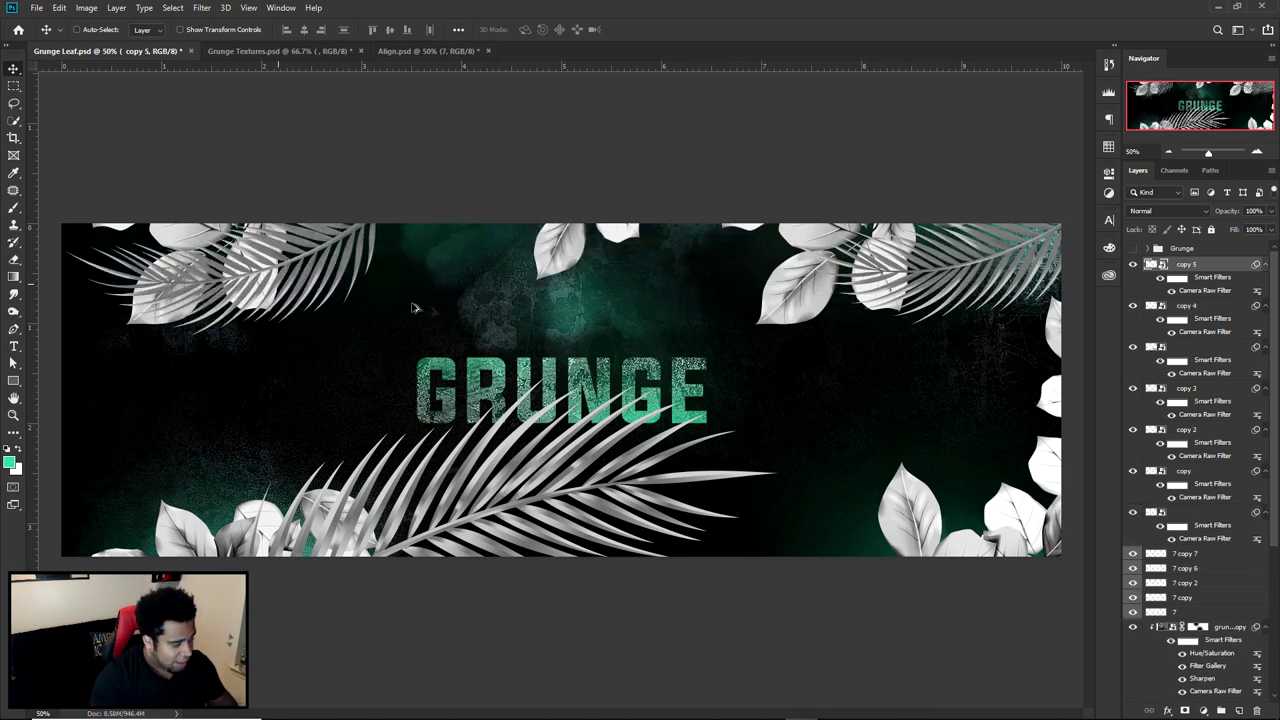
pyautogui.hotkey('ctrl', 't')
pyautogui.moveTo(427, 190); pyautogui.dragTo(398, 128)
pyautogui.moveTo(269, 237); pyautogui.dragTo(203, 221)
pyautogui.press('Return')
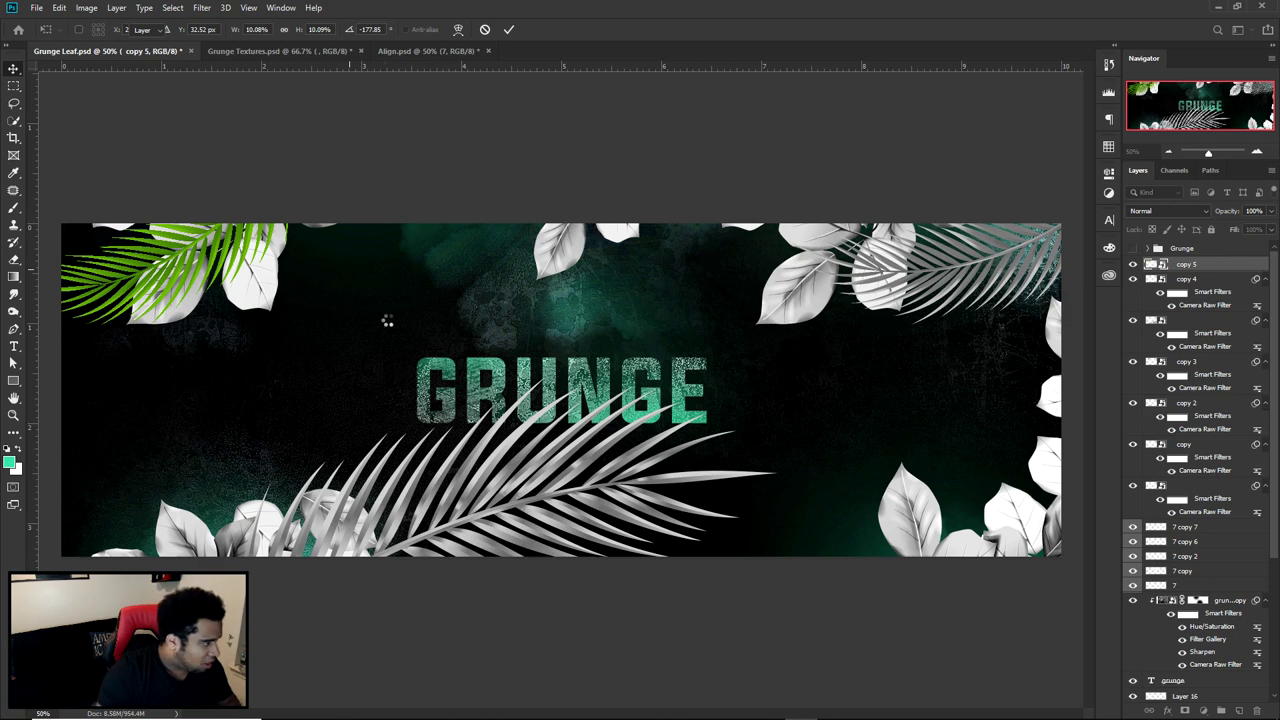
# Rotate the upper-left leaf branch to about -20° and shift it behind the palm leaf in the banner's corner
pyautogui.moveTo(278, 299); pyautogui.dragTo(369, 312)
pyautogui.hotkey('ctrl', 't')
pyautogui.moveTo(424, 366); pyautogui.dragTo(290, 241)
pyautogui.hotkey('ctrl', 't')
pyautogui.moveTo(433, 308); pyautogui.dragTo(352, 208)
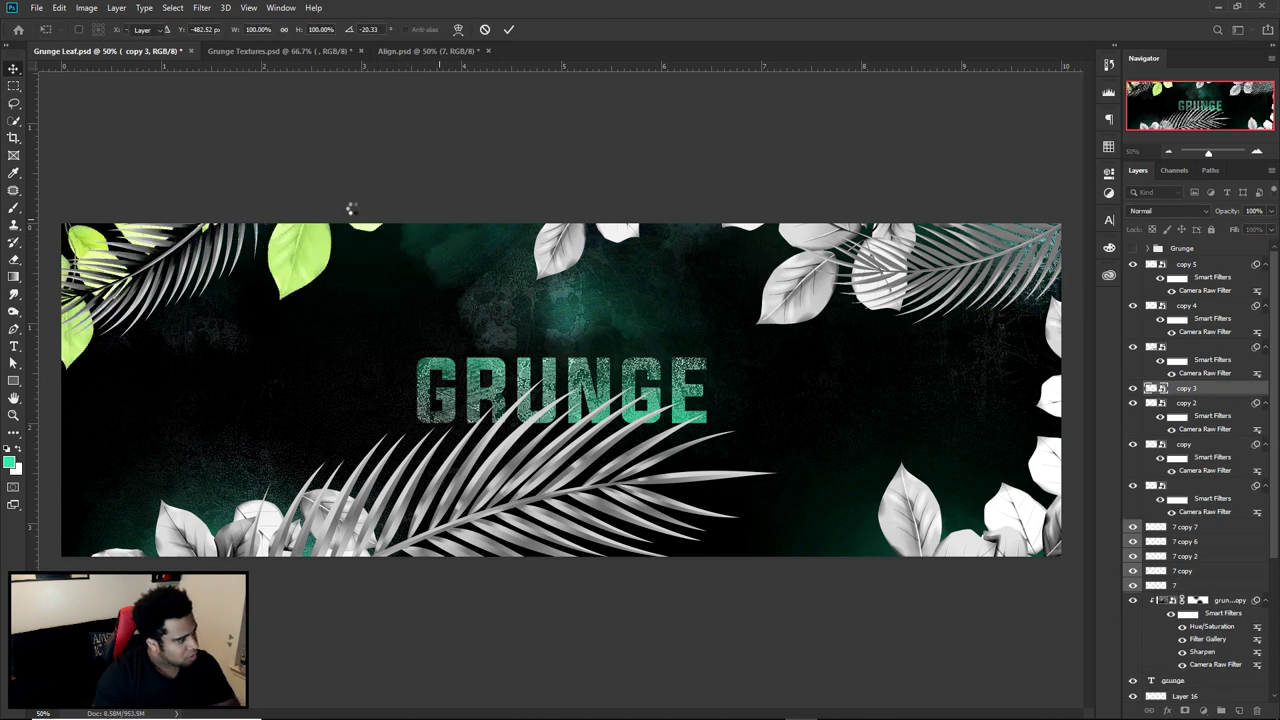
pyautogui.press('Return')
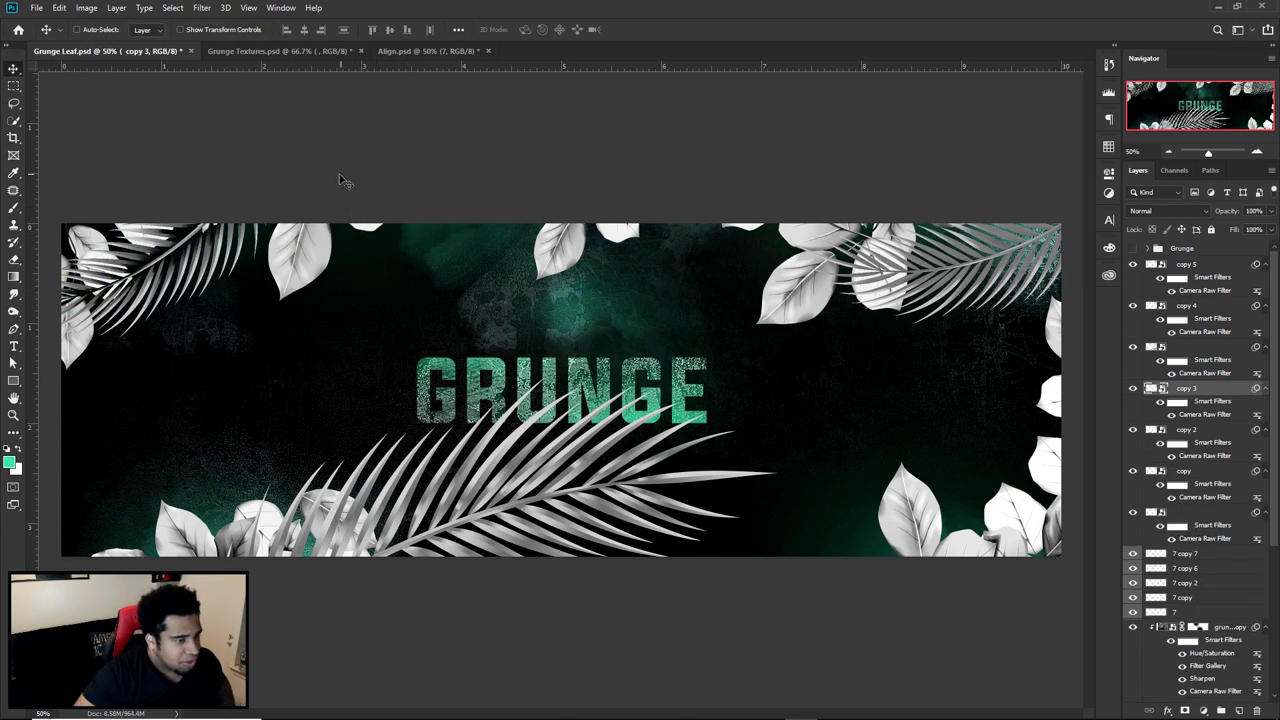
# Warp the upper-left palm leaf by pulling its lower-right corner outward toward the title
pyautogui.press('ctrl')
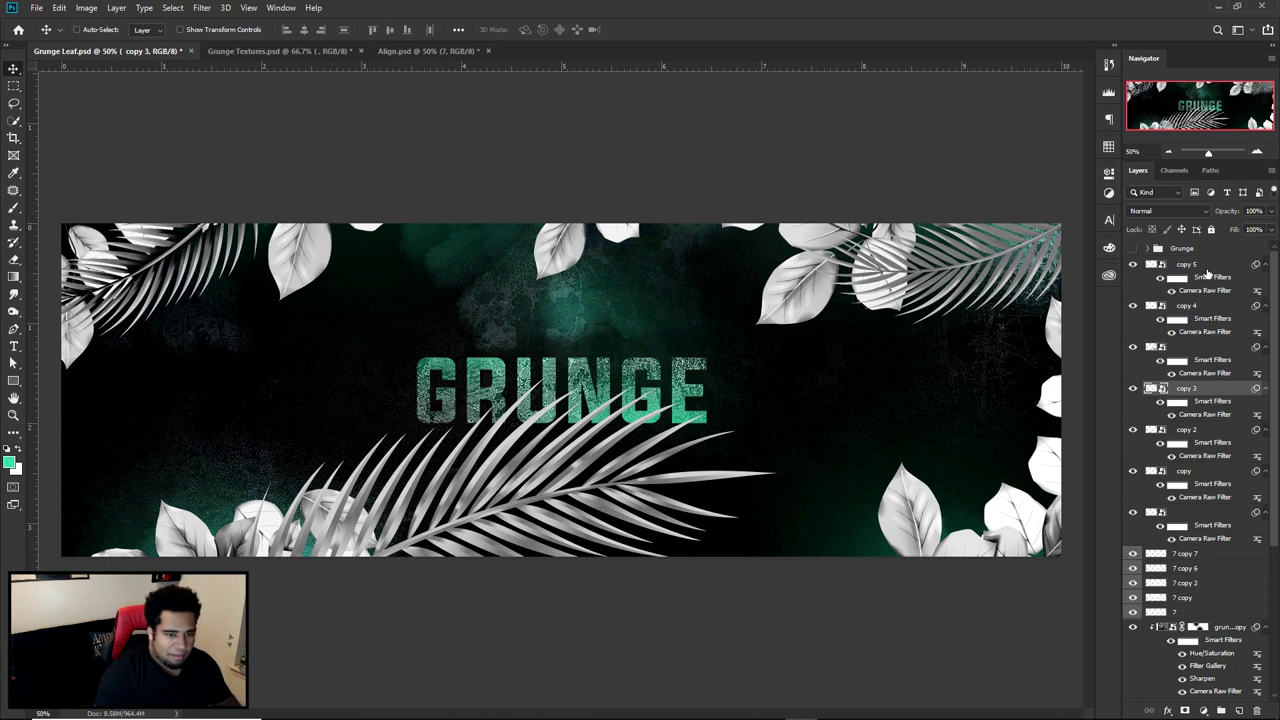
pyautogui.click(1207, 268)
pyautogui.hotkey('ctrl', 't')
pyautogui.rightClick(272, 296)
pyautogui.click(305, 391)
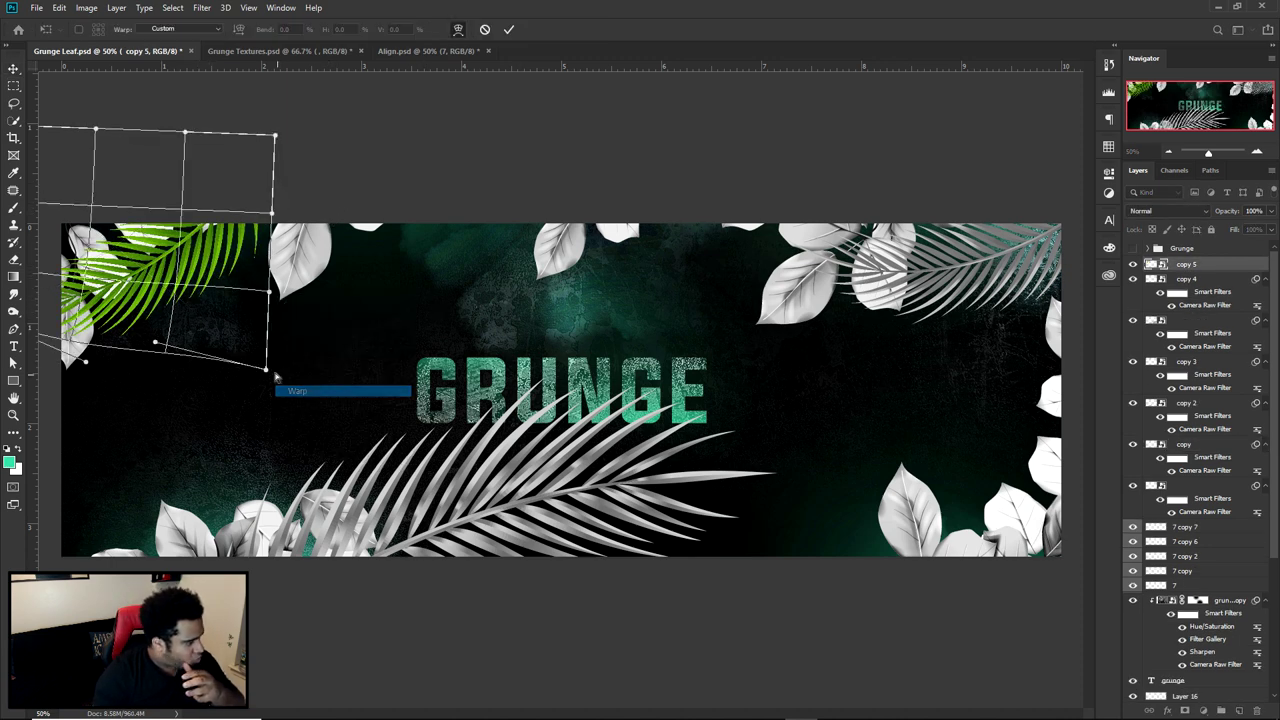
pyautogui.moveTo(267, 371); pyautogui.dragTo(459, 331)
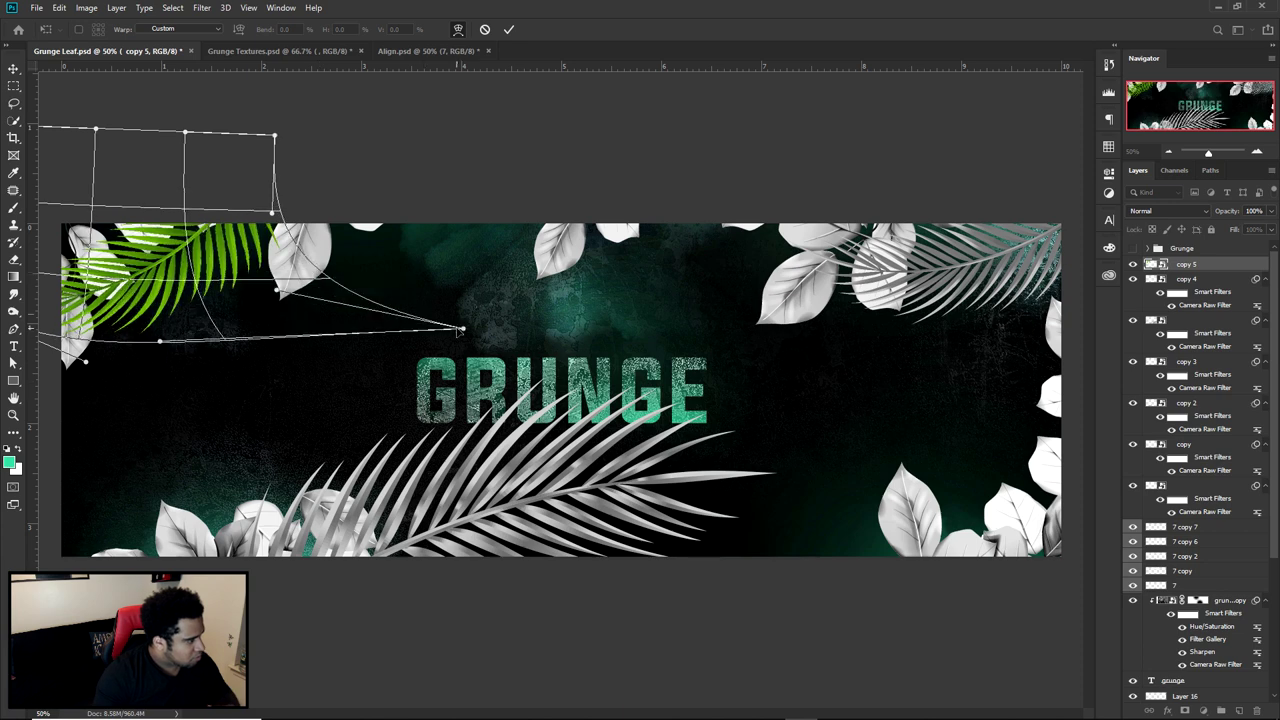
pyautogui.click(509, 29)
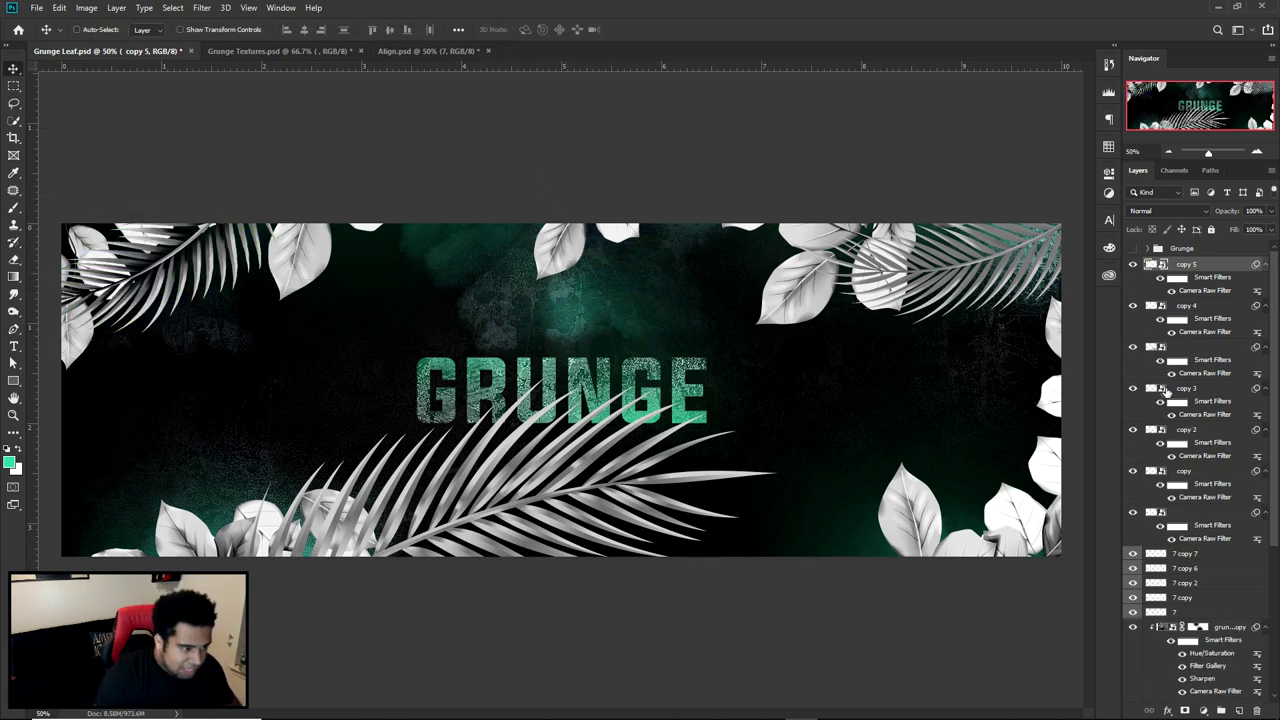
# Collapse the smart filter lists of the upper leaf and palm layers
pyautogui.click(1265, 264)
pyautogui.click(1265, 278)
pyautogui.click(1265, 293)
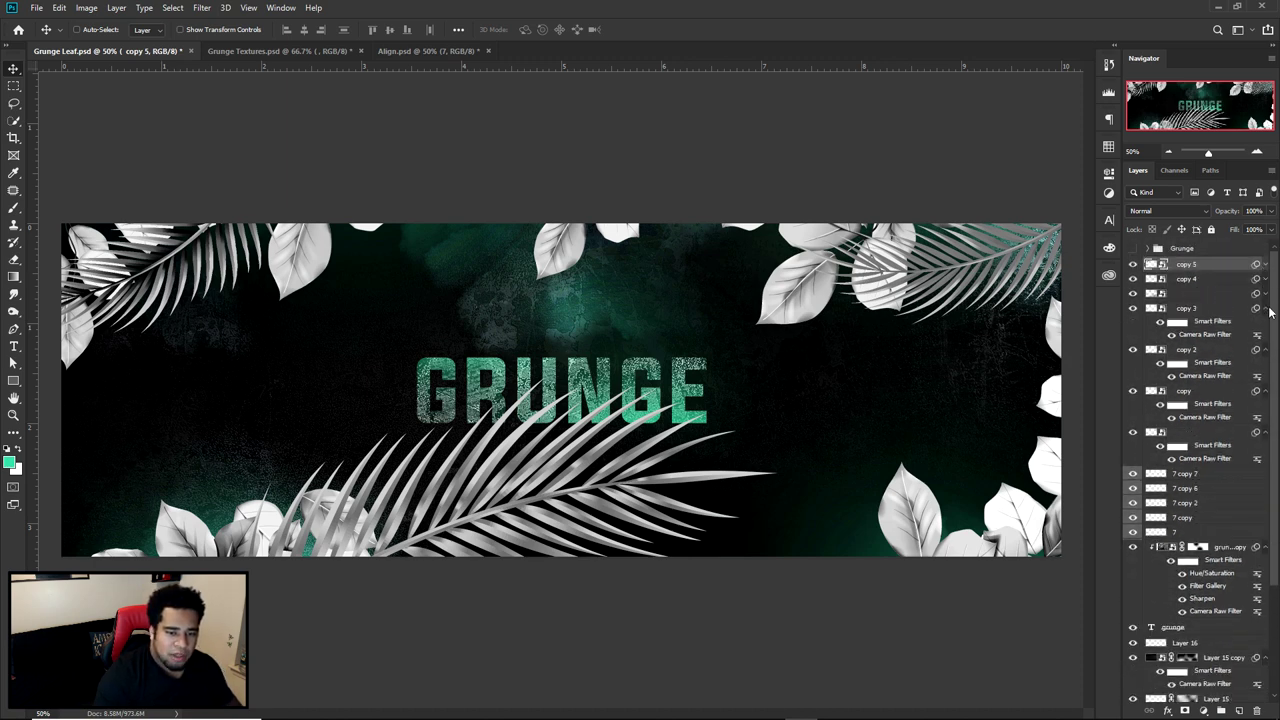
pyautogui.click(1265, 308)
pyautogui.click(1265, 322)
pyautogui.click(1265, 337)
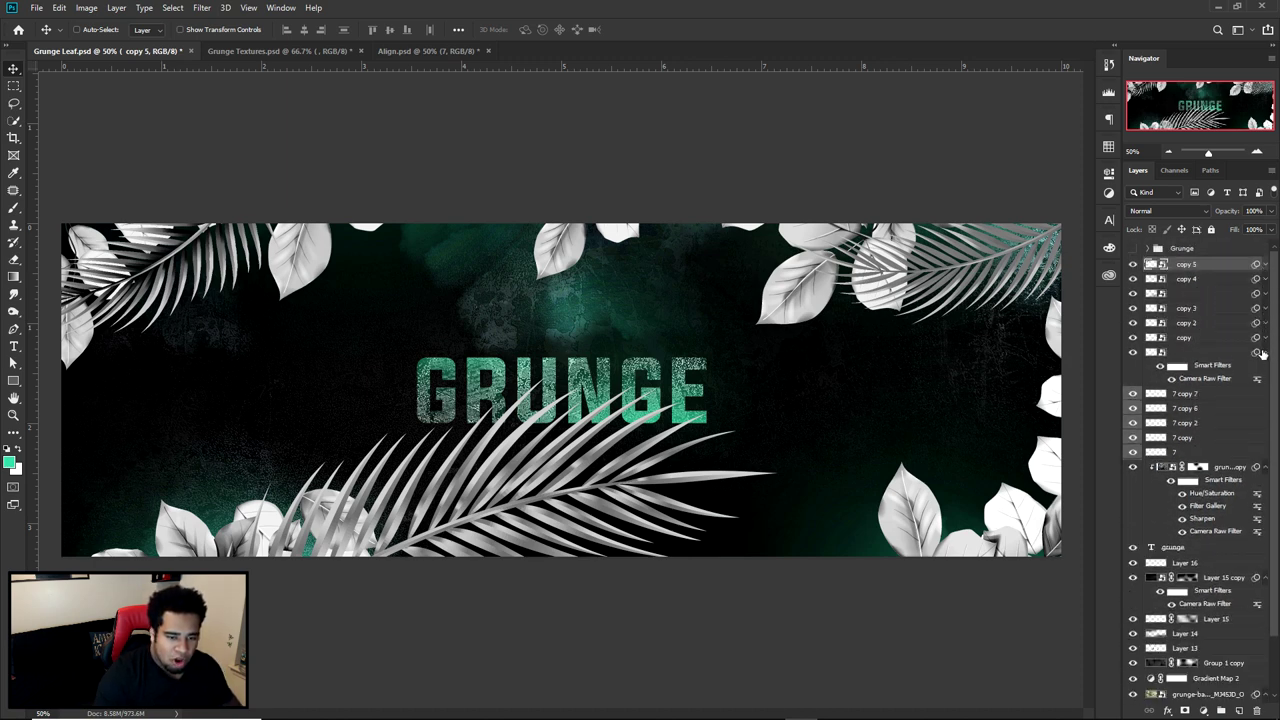
pyautogui.click(1264, 338)
# Duplicate all layers from the newest palm leaf down to Background and merge the copies into one layer
pyautogui.scroll(-3, 1242, 617)
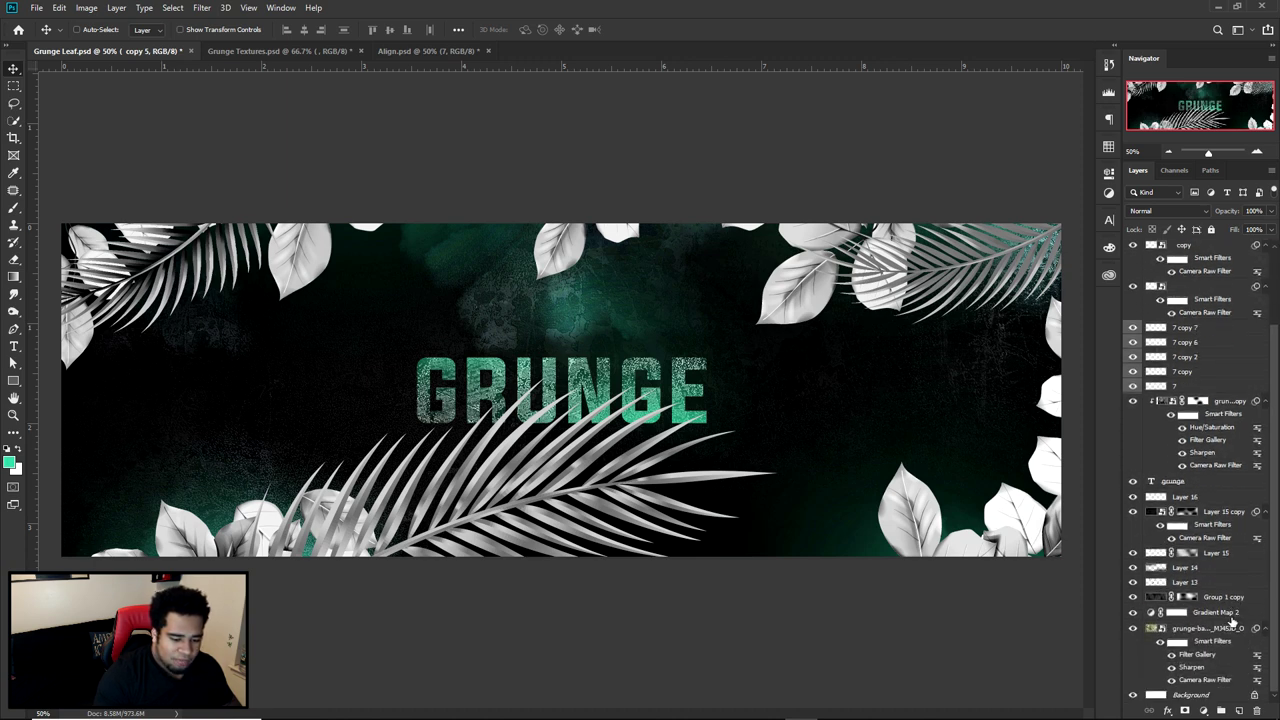
pyautogui.keyDown('shift'); pyautogui.click(1198, 692); pyautogui.keyUp('shift')
pyautogui.hotkey('ctrl', 'j')
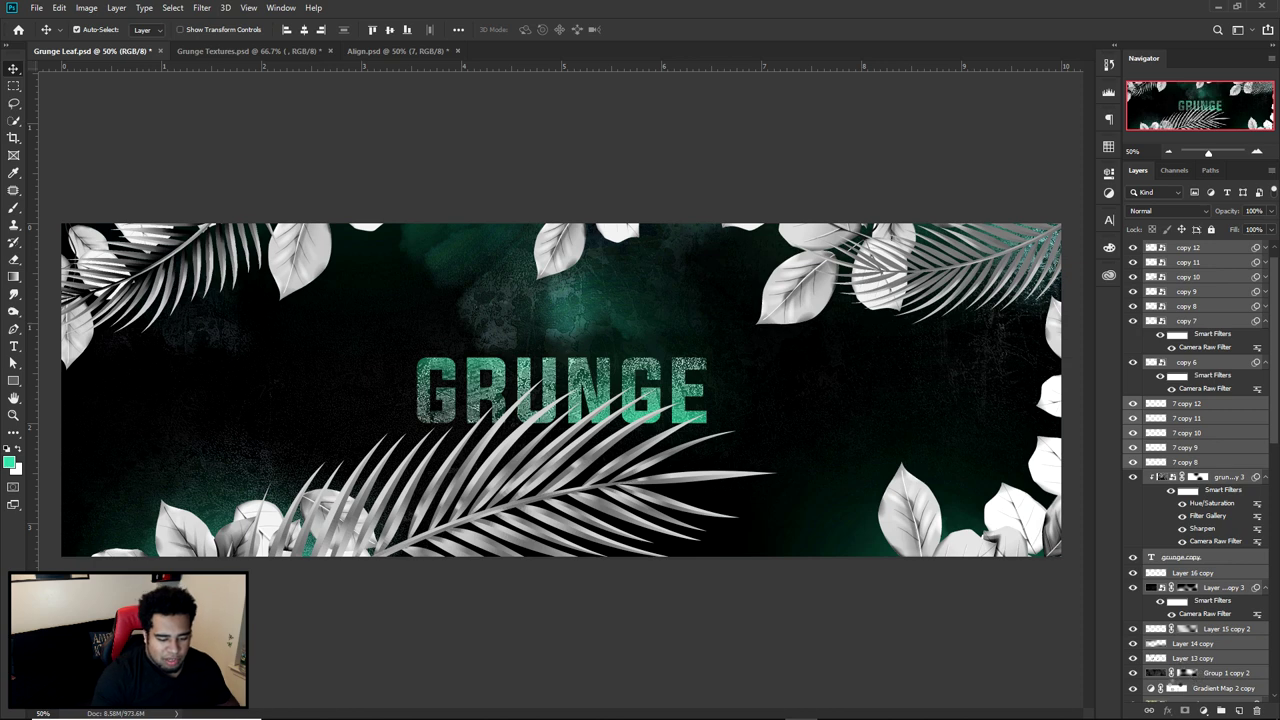
pyautogui.hotkey('ctrl', 'e')
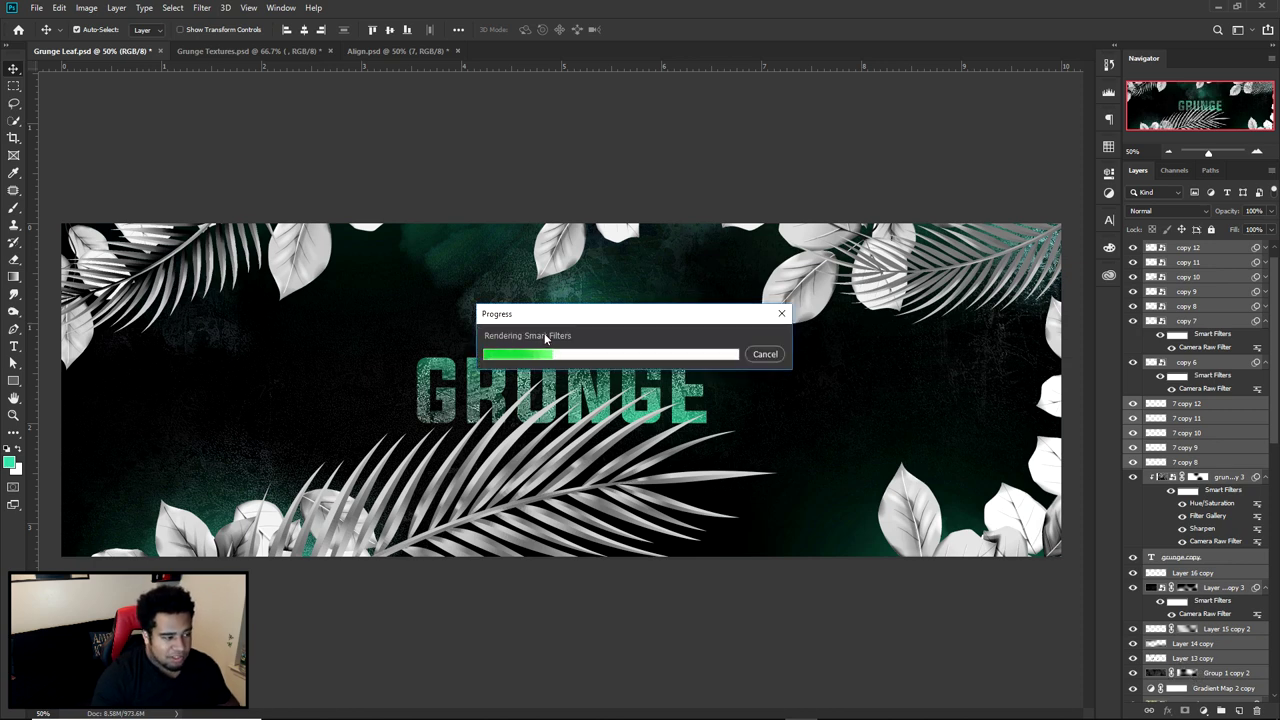
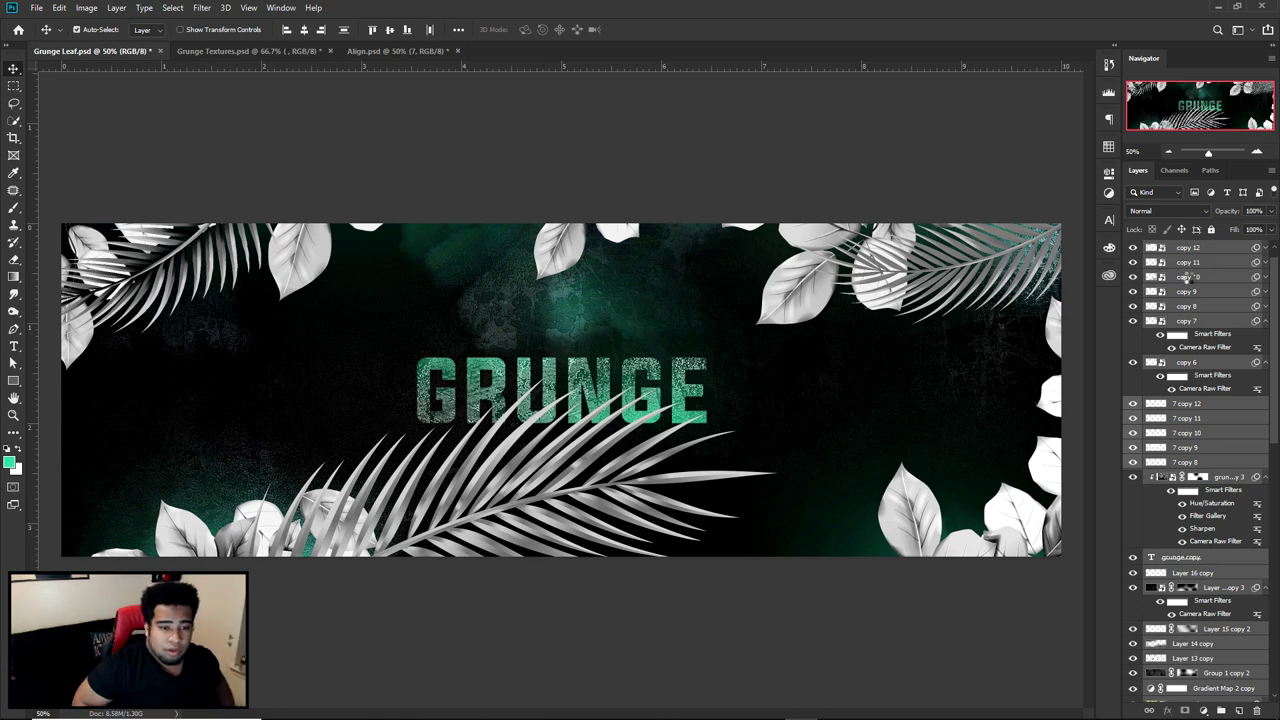
pyautogui.hotkey('ctrl', 'z')
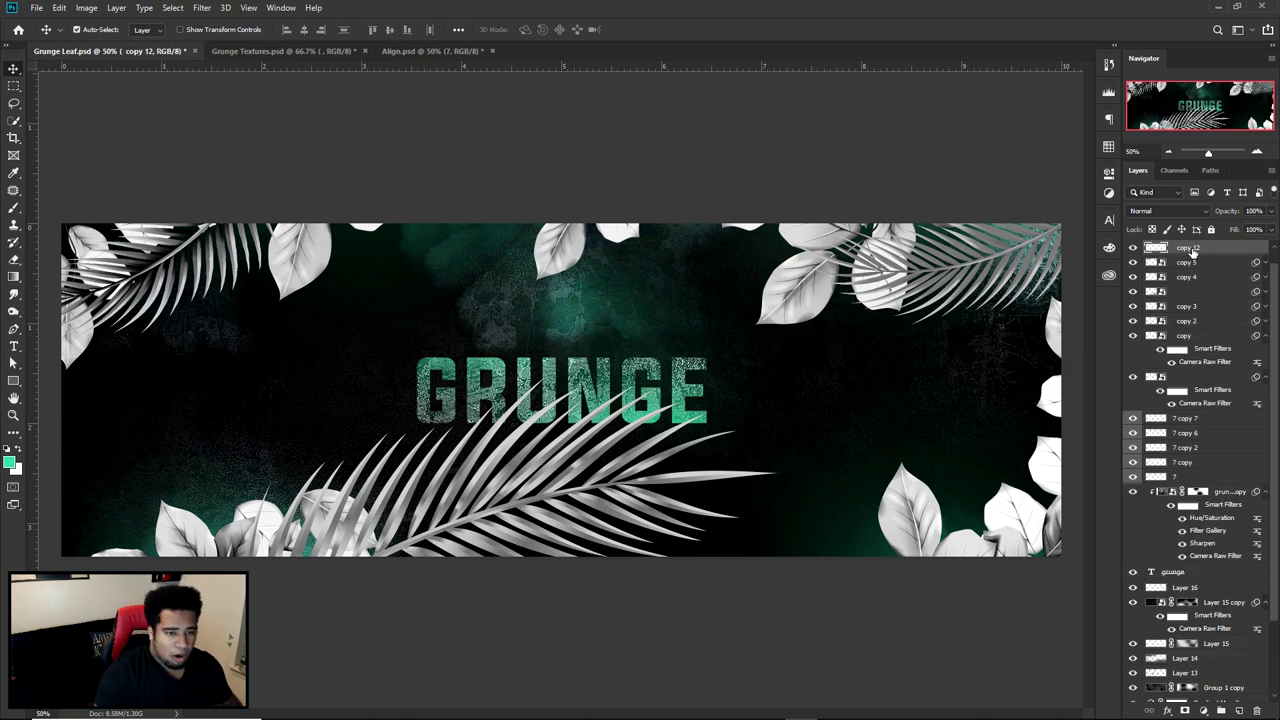
pyautogui.scroll(1, 1187, 262)
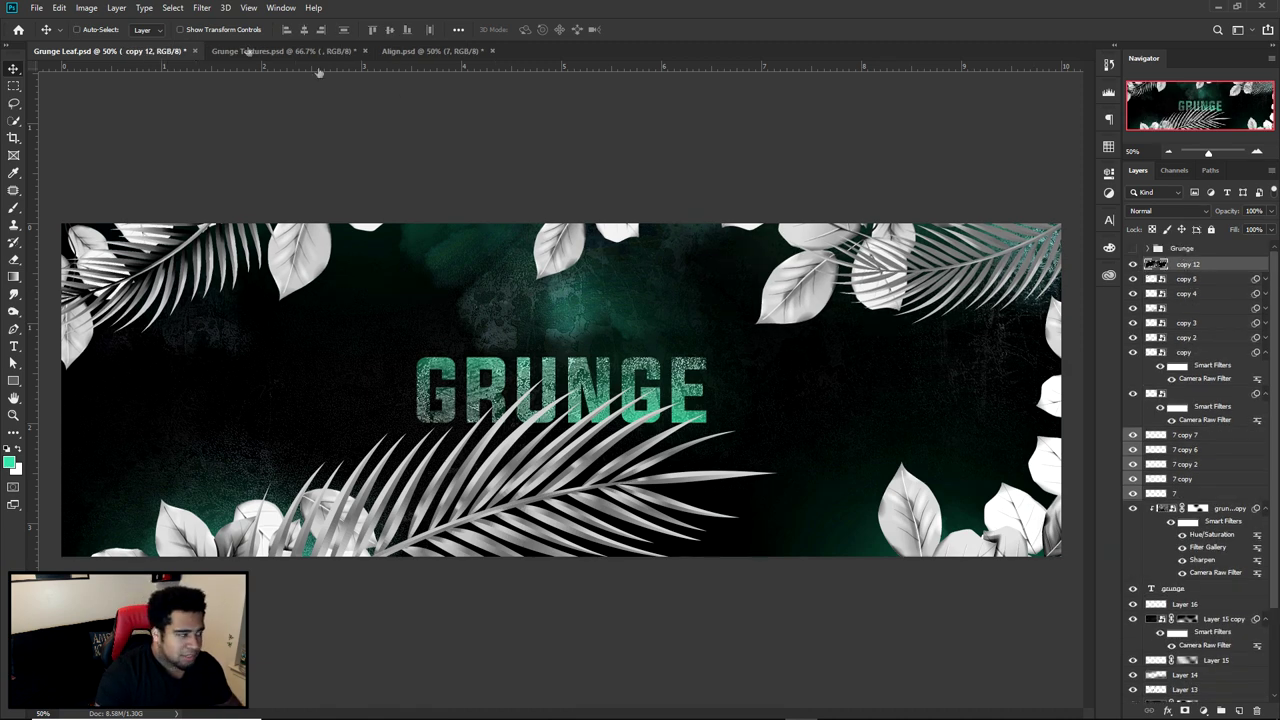
# Apply a Gaussian Blur with a 2.6-pixel radius to the merged layer
pyautogui.click(208, 10)
pyautogui.moveTo(225, 163)
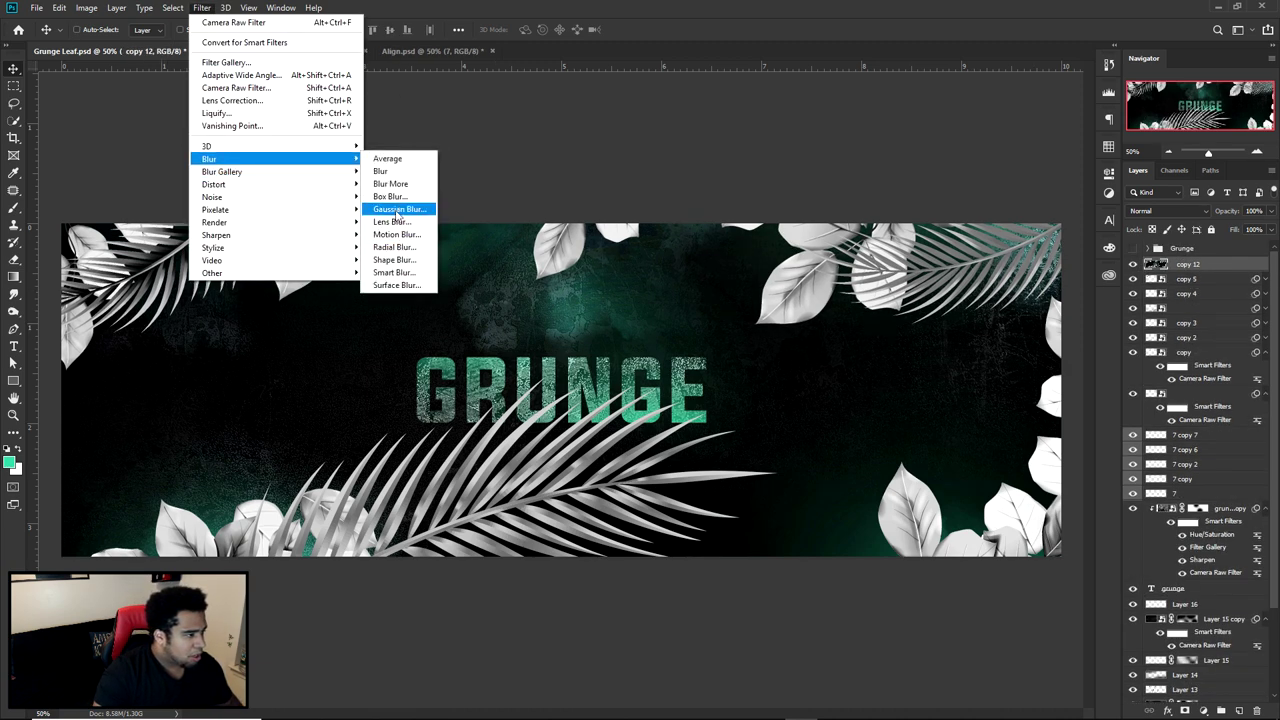
pyautogui.click(398, 212)
pyautogui.write('2.6')
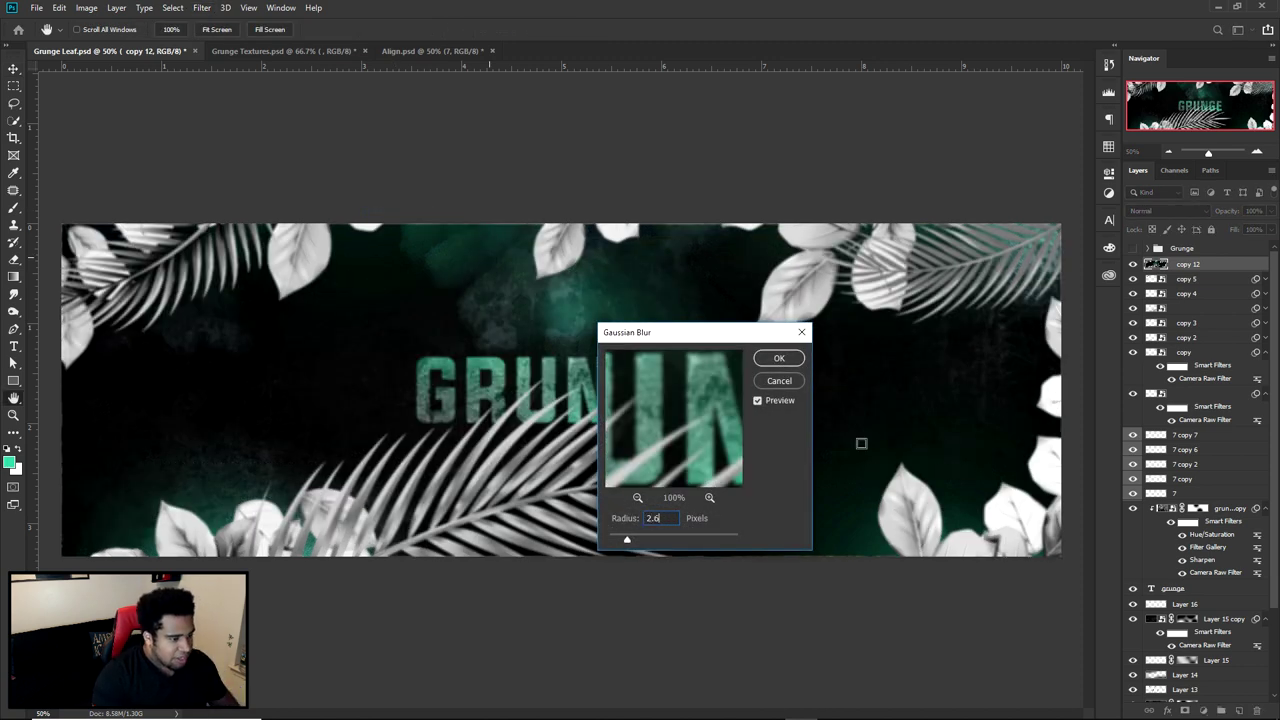
pyautogui.click(778, 358)
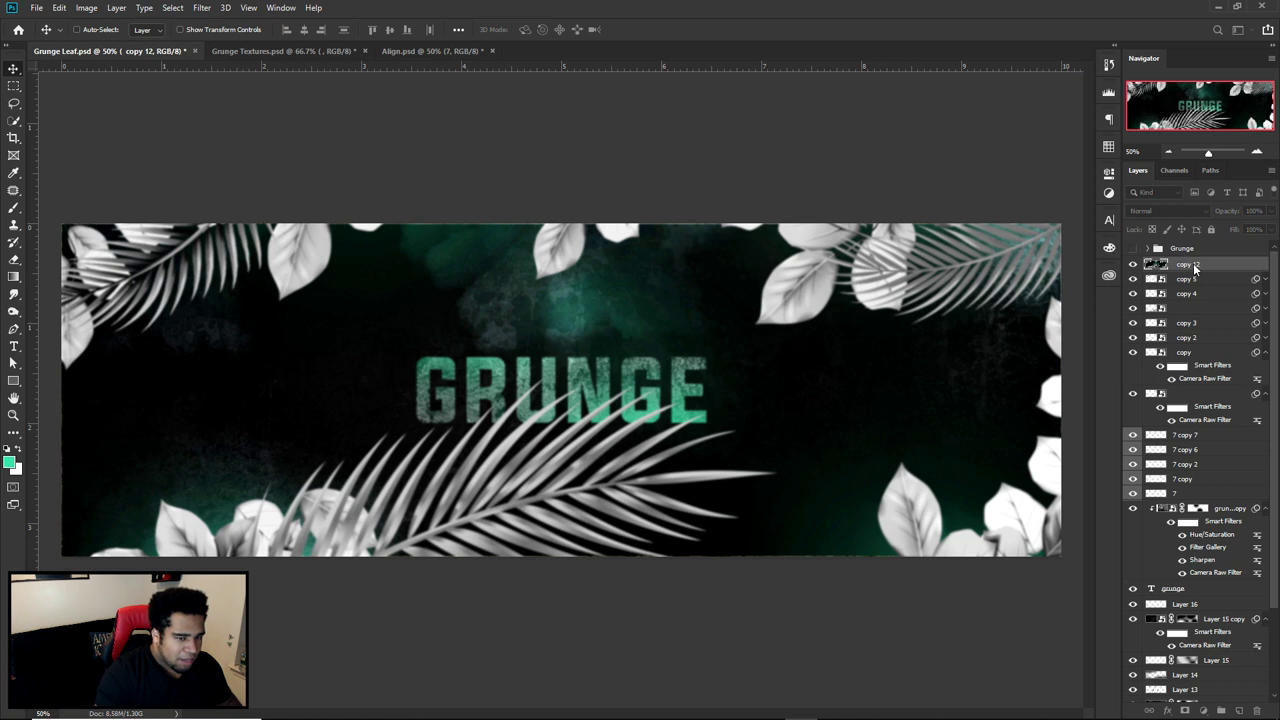
# Add a layer mask to the blurred merged layer and set the Brush opacity to 87%
pyautogui.click(1184, 711)
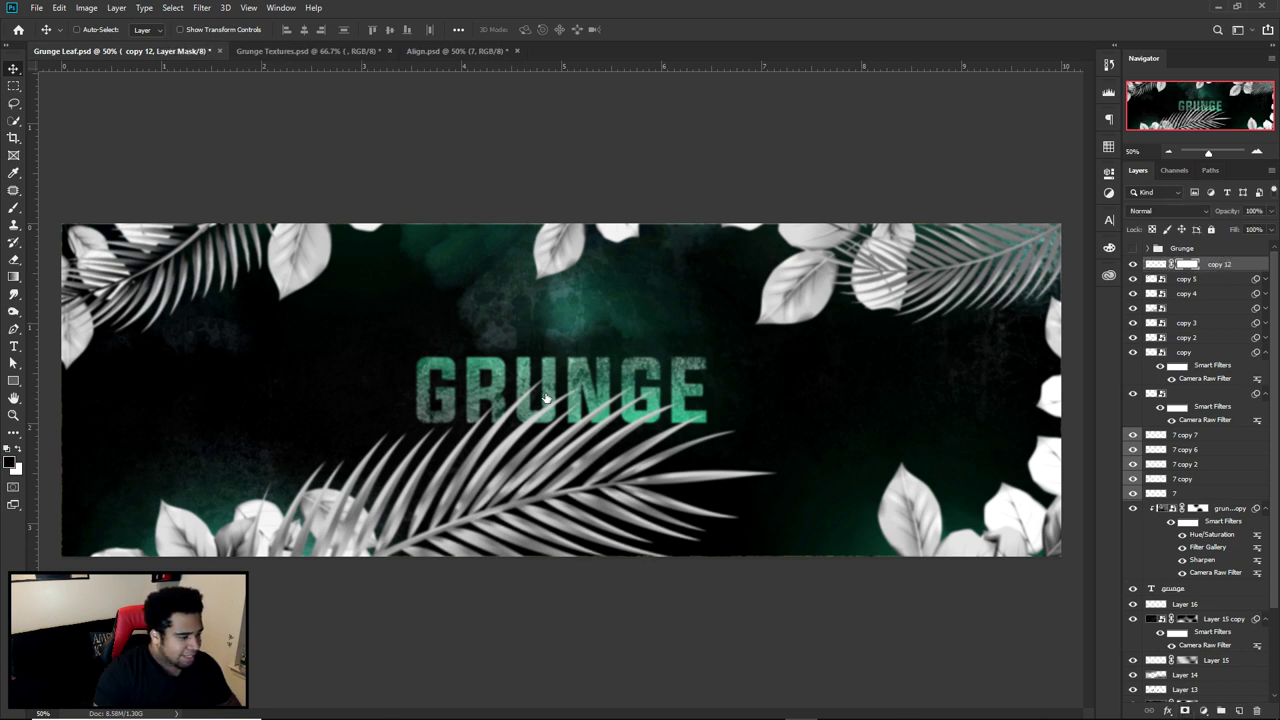
pyautogui.press('b')
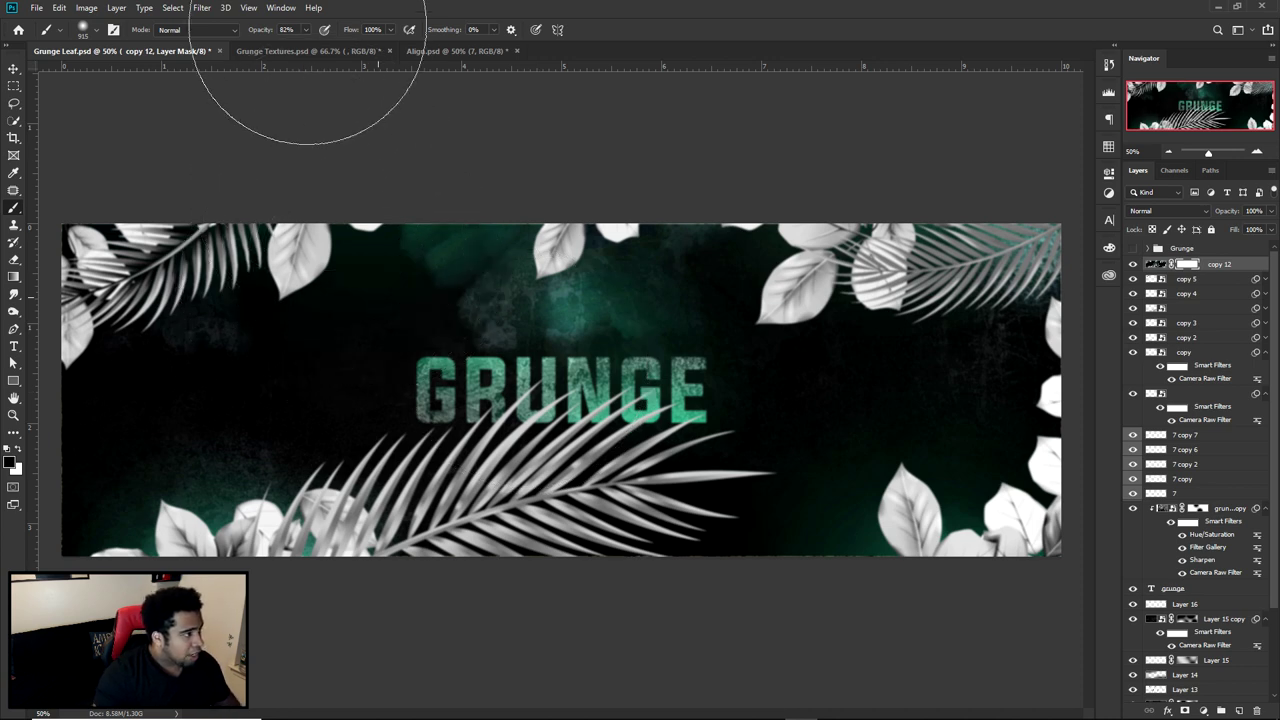
pyautogui.click(306, 33)
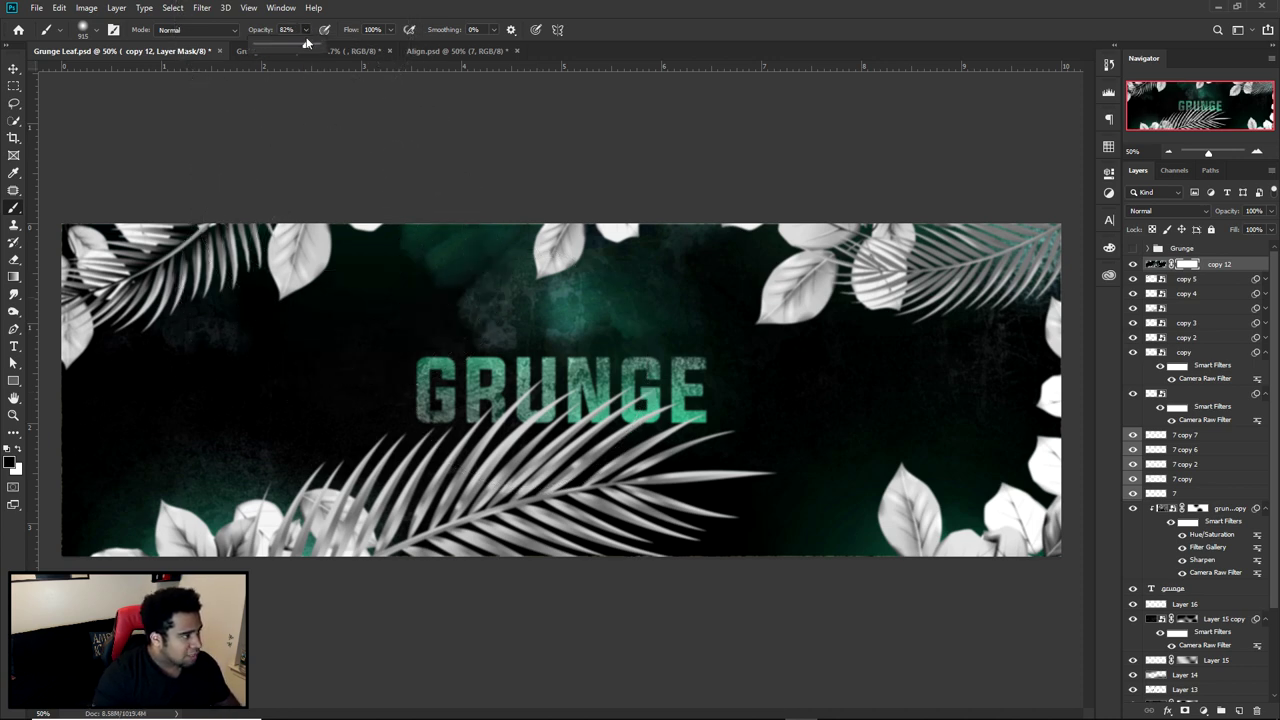
pyautogui.moveTo(311, 48); pyautogui.dragTo(308, 48)
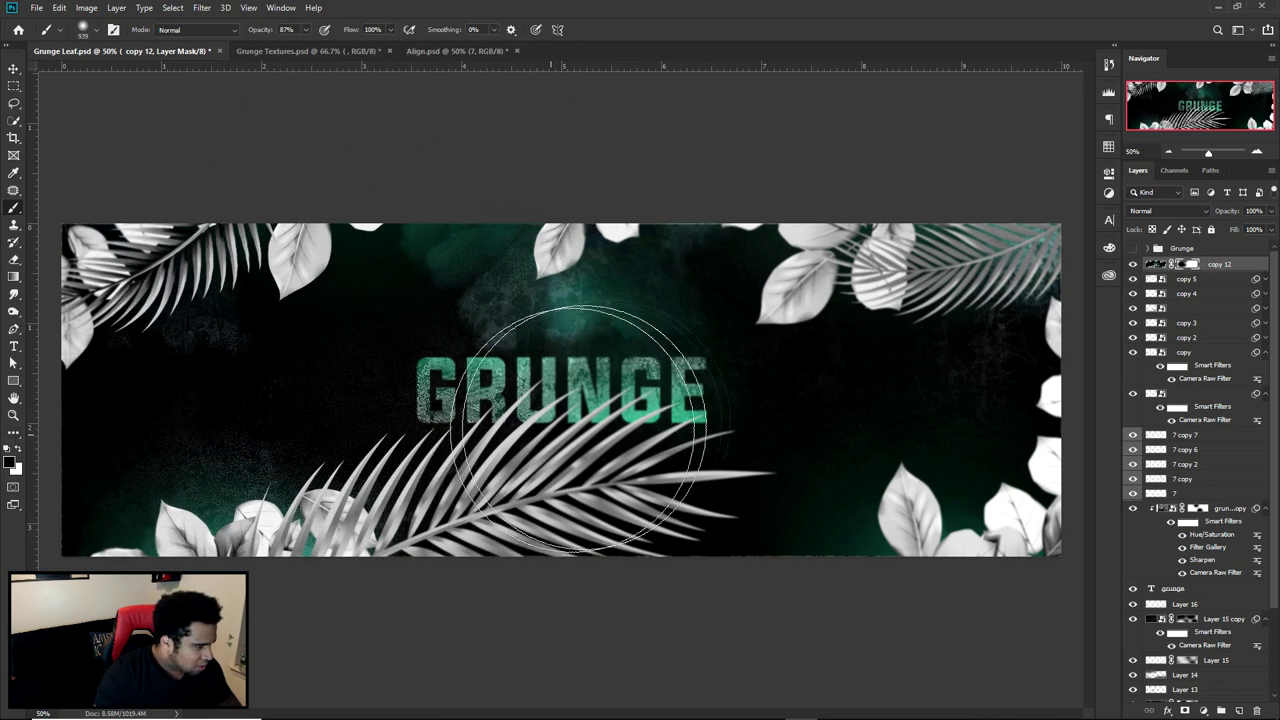
# Paint black on the layer mask over the title, central palm and surrounding background to remove the blur from the center
pyautogui.moveTo(525, 401)
pyautogui.mouseDown()
pyautogui.moveTo(679, 388)
pyautogui.moveTo(425, 388)
pyautogui.moveTo(685, 406)
pyautogui.moveTo(495, 383)
pyautogui.moveTo(573, 407)
pyautogui.moveTo(562, 361)
pyautogui.mouseUp()
pyautogui.moveTo(416, 364); pyautogui.dragTo(368, 362)
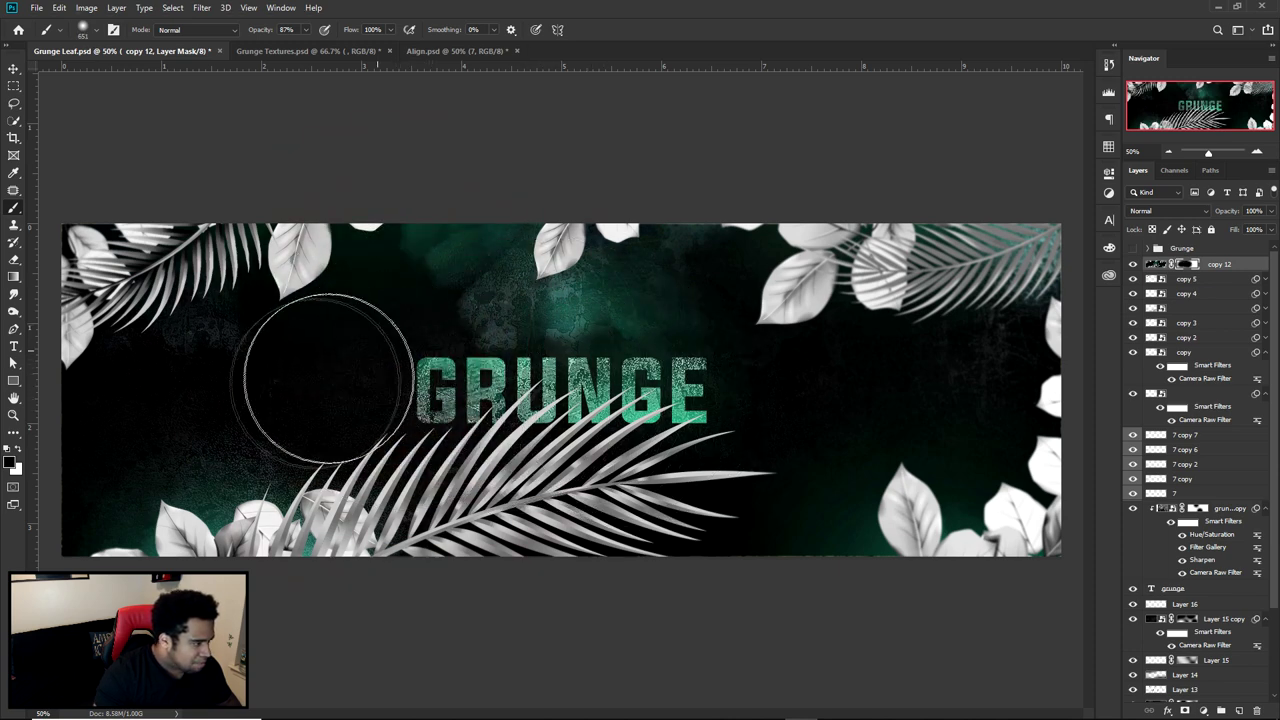
pyautogui.keyDown('alt'); pyautogui.rightClick(657, 334); pyautogui.keyUp('alt')
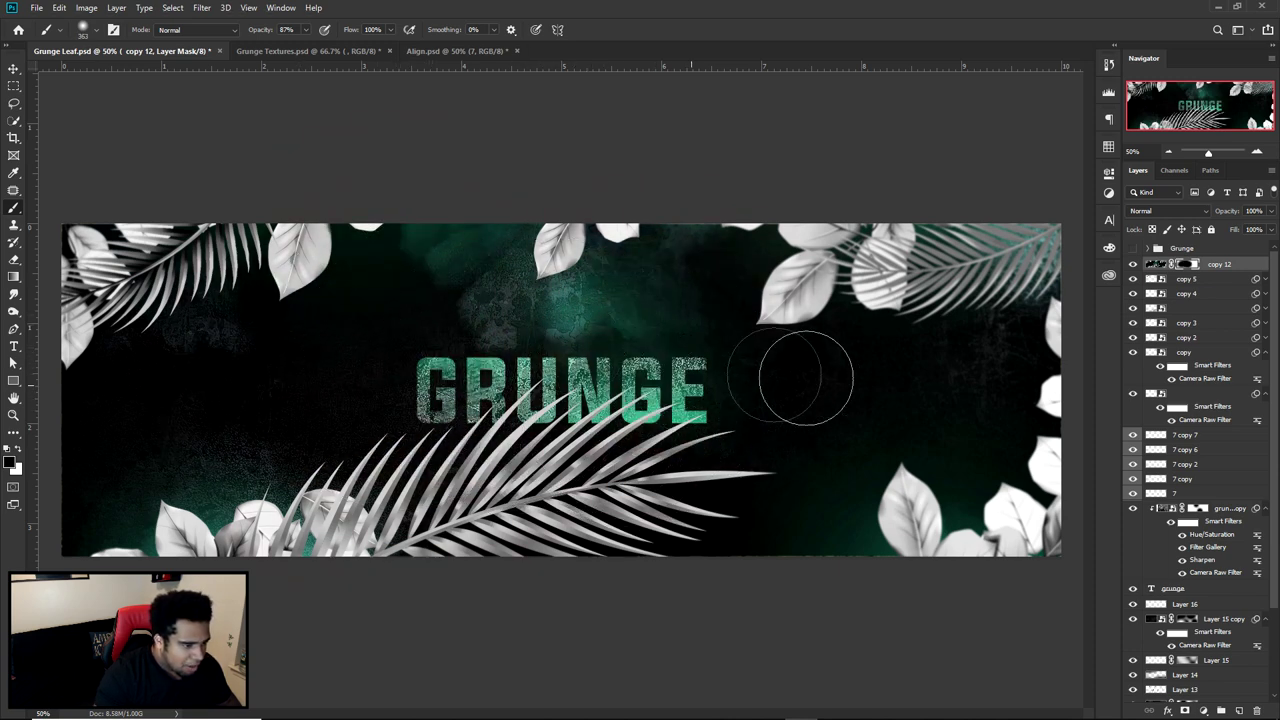
pyautogui.keyDown('alt'); pyautogui.rightClick(800, 529); pyautogui.keyUp('alt')
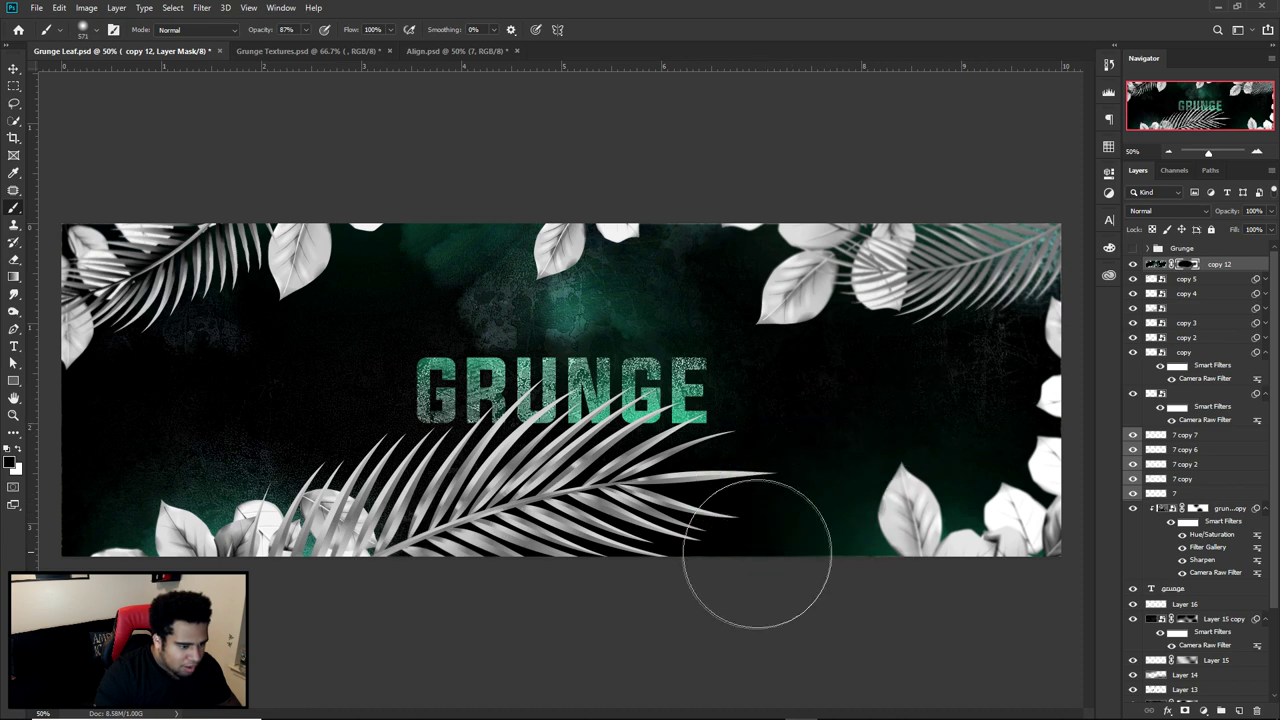
pyautogui.keyDown('alt'); pyautogui.rightClick(846, 501); pyautogui.keyUp('alt')
pyautogui.moveTo(873, 609)
pyautogui.mouseDown()
pyautogui.moveTo(1085, 495)
pyautogui.moveTo(1029, 162)
pyautogui.mouseUp()
# Toggle the masked blur layer's visibility to compare the banner with and without the edge blur
pyautogui.press('c')
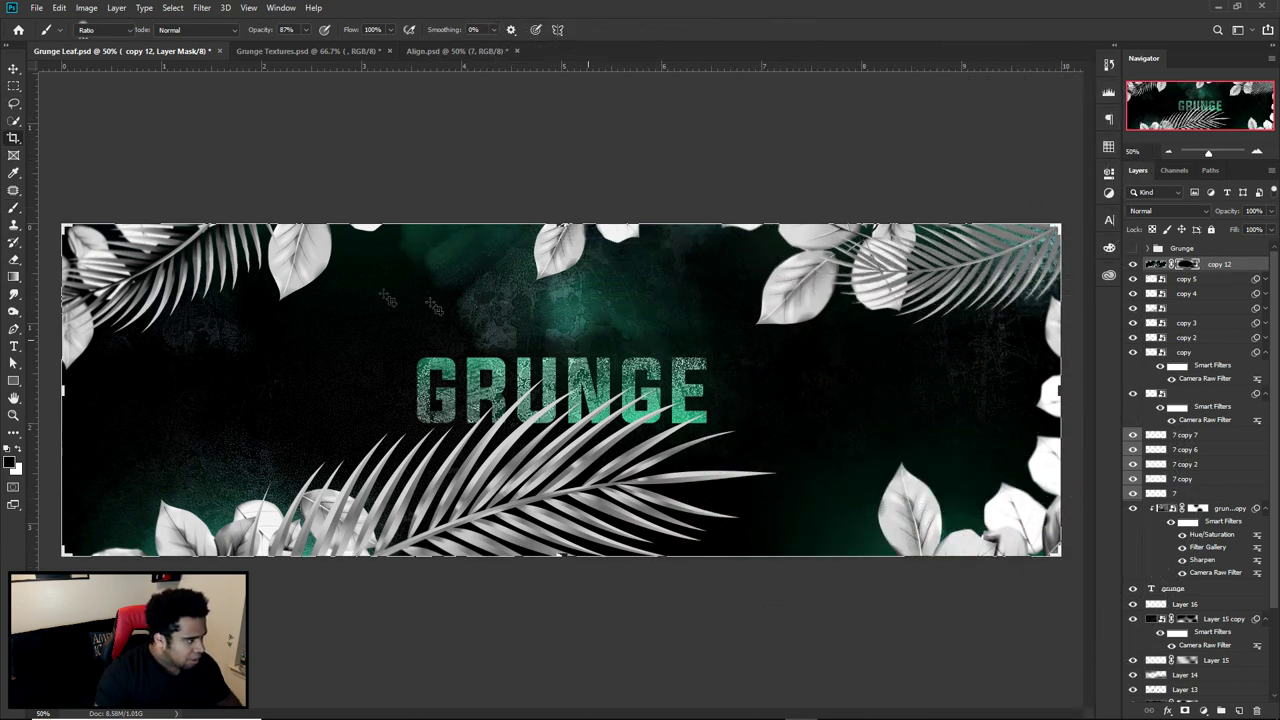
pyautogui.press('v')
pyautogui.click(1133, 264)
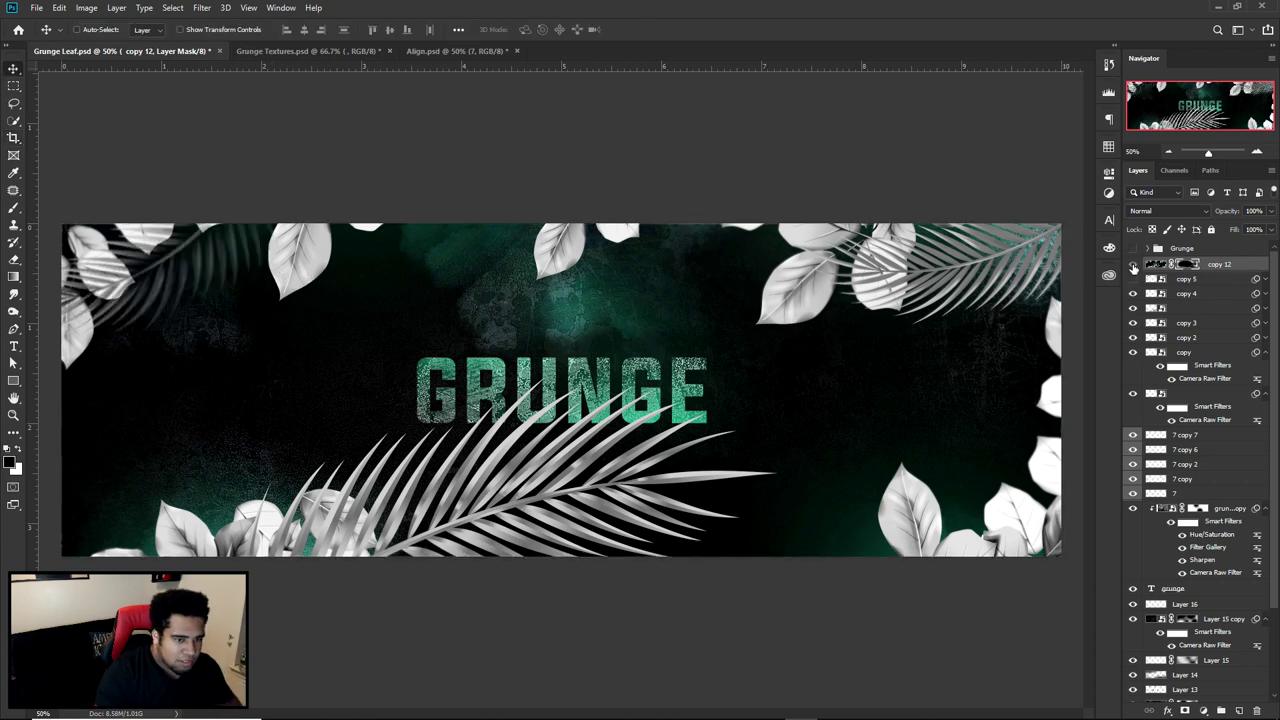
pyautogui.click(1133, 264)
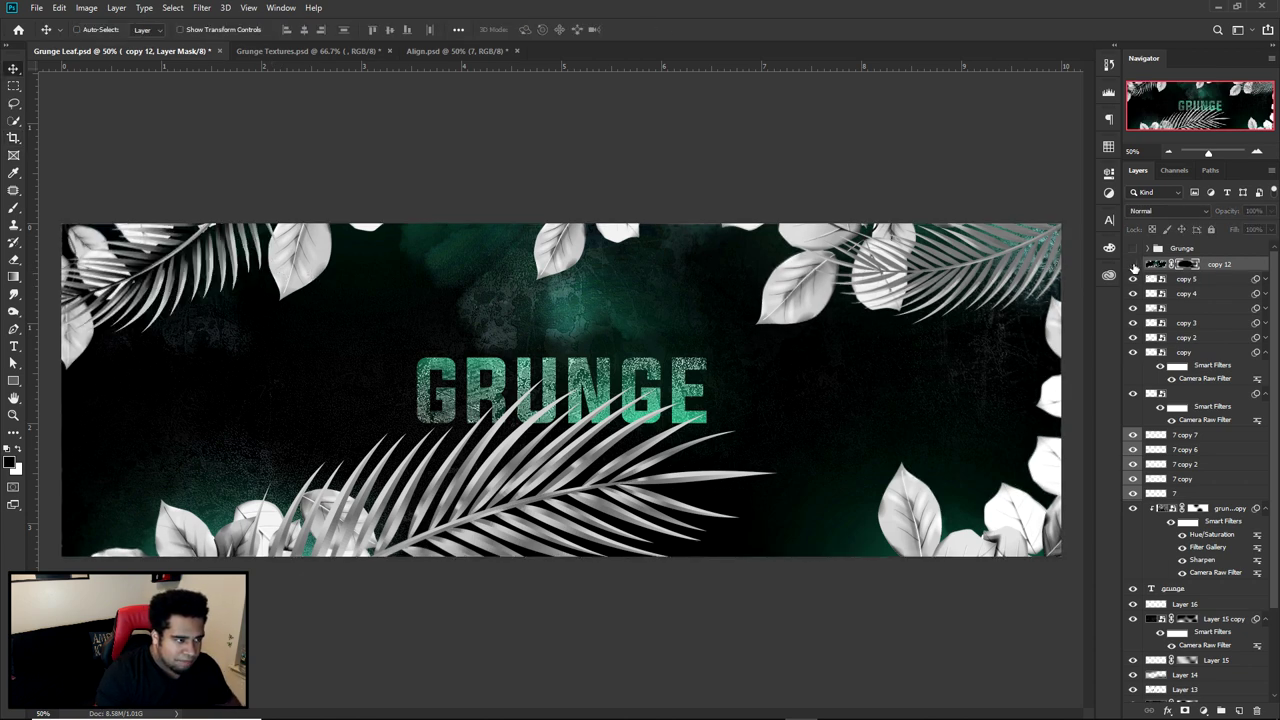
pyautogui.press('b')
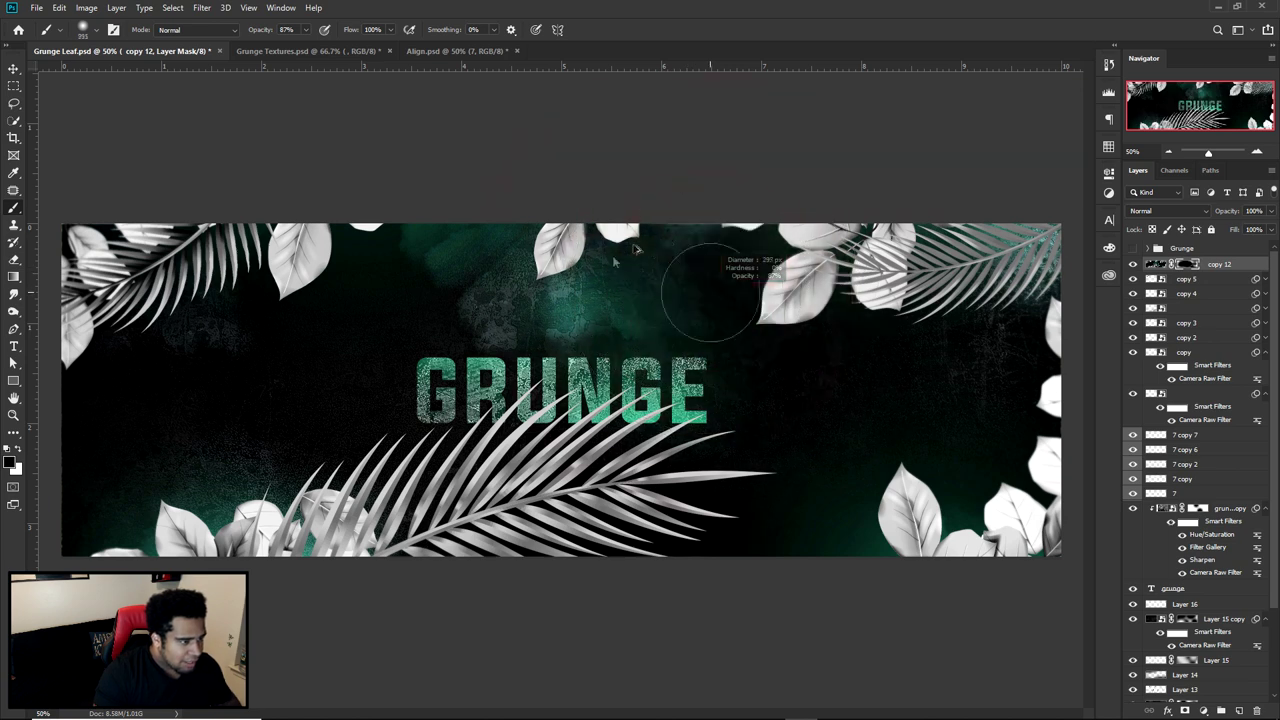
pyautogui.press('v')
pyautogui.click(1134, 264)
pyautogui.click(1134, 266)
pyautogui.click(1134, 266)
pyautogui.click(1134, 266)
pyautogui.click(1134, 264)
# Paint white on the blur layer's mask over the lower part of the central palm, using a large brush at 49% opacity
pyautogui.press('b')
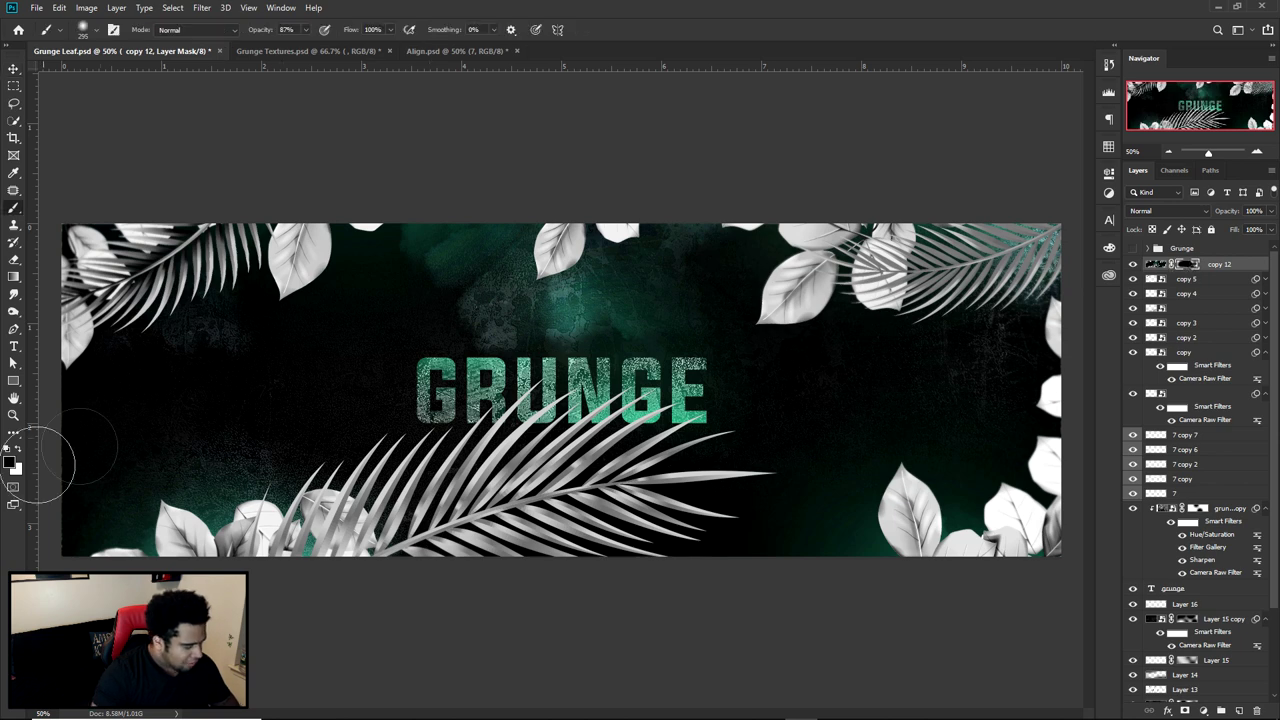
pyautogui.moveTo(143, 466); pyautogui.dragTo(247, 467)
pyautogui.click(551, 519)
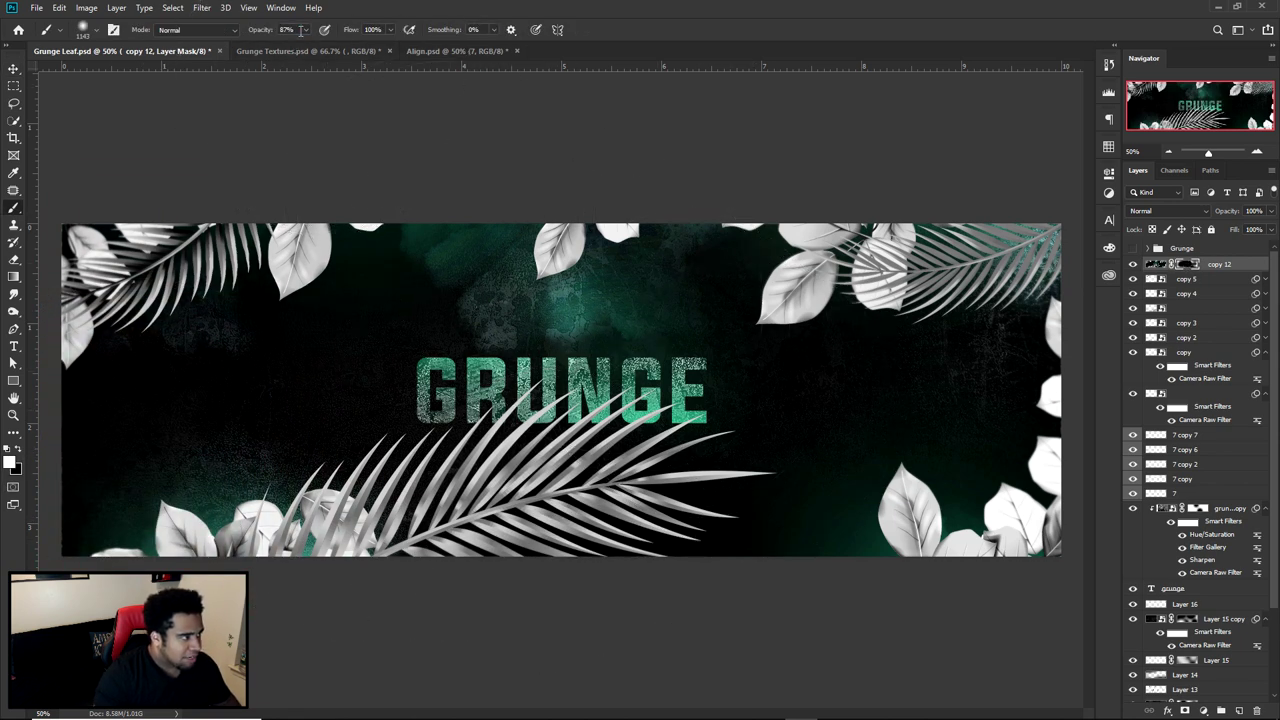
pyautogui.click(306, 31)
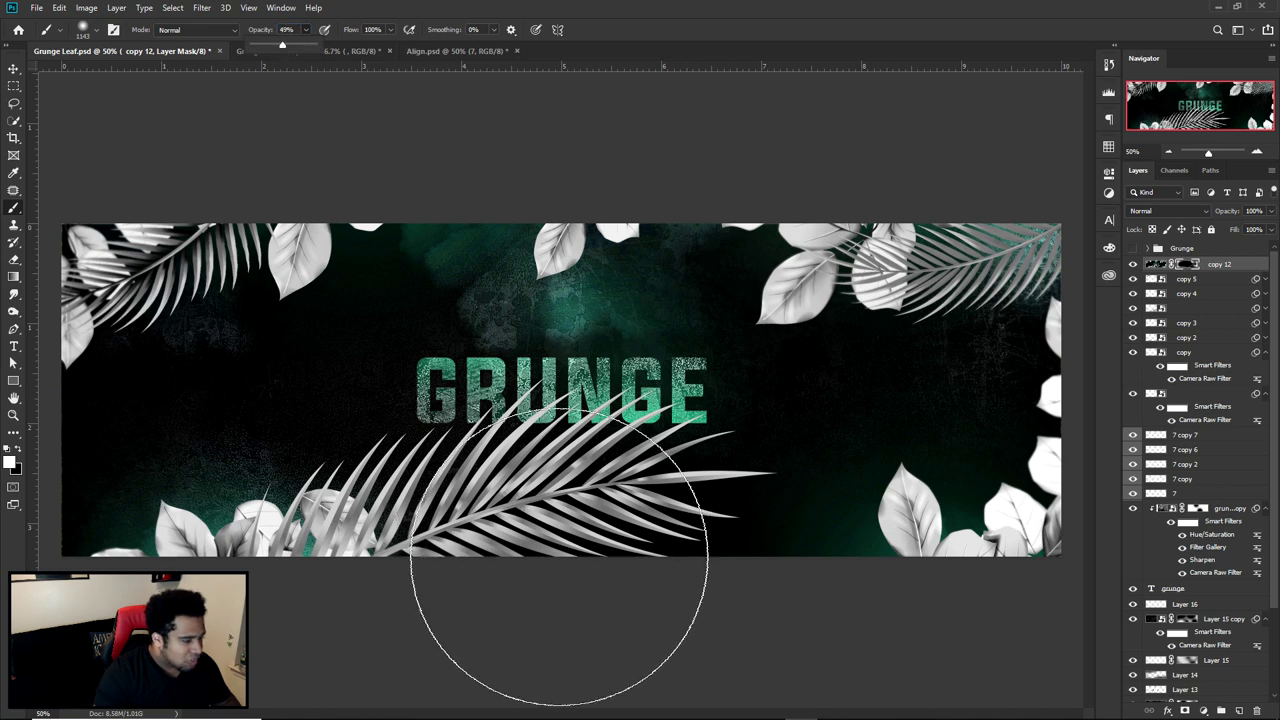
pyautogui.click(551, 549)
pyautogui.press('v')
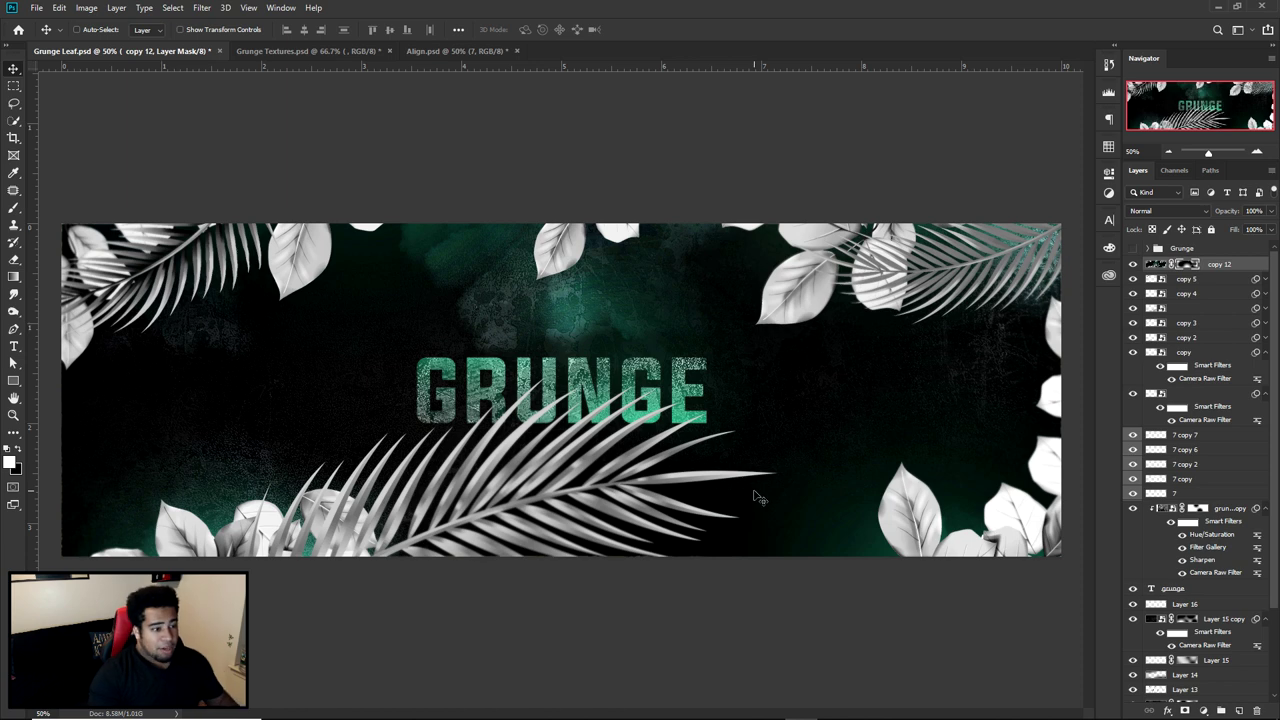
# Duplicate all layers from the masked blur layer down to Background and merge the copies into one layer
pyautogui.scroll(-3, 1155, 568)
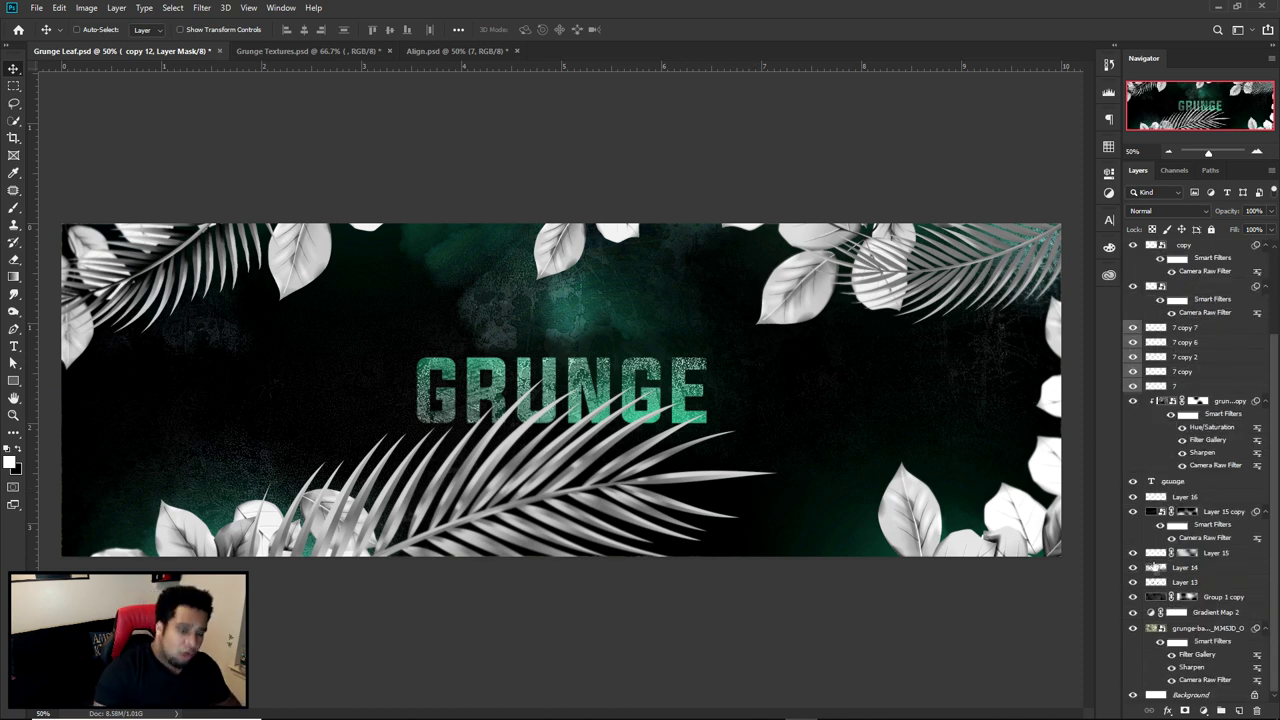
pyautogui.keyDown('shift'); pyautogui.click(1210, 693); pyautogui.keyUp('shift')
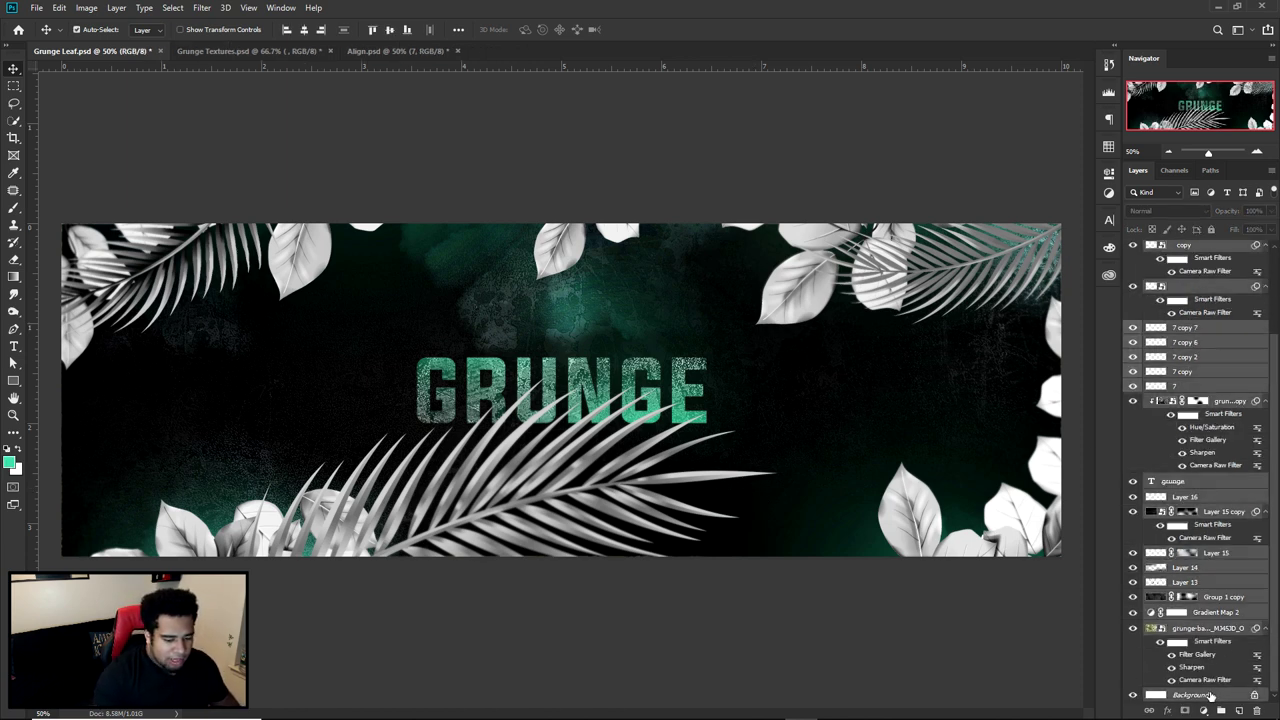
pyautogui.hotkey('ctrl', 'j')
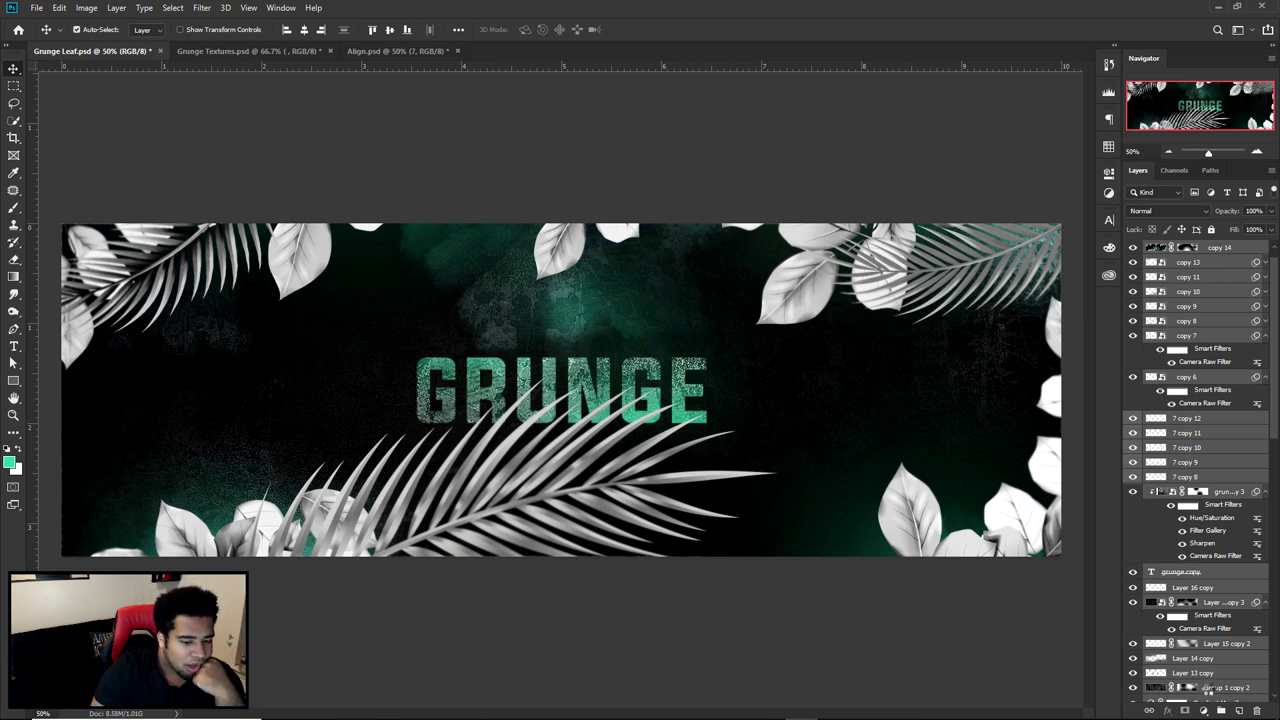
pyautogui.press('ctrl')
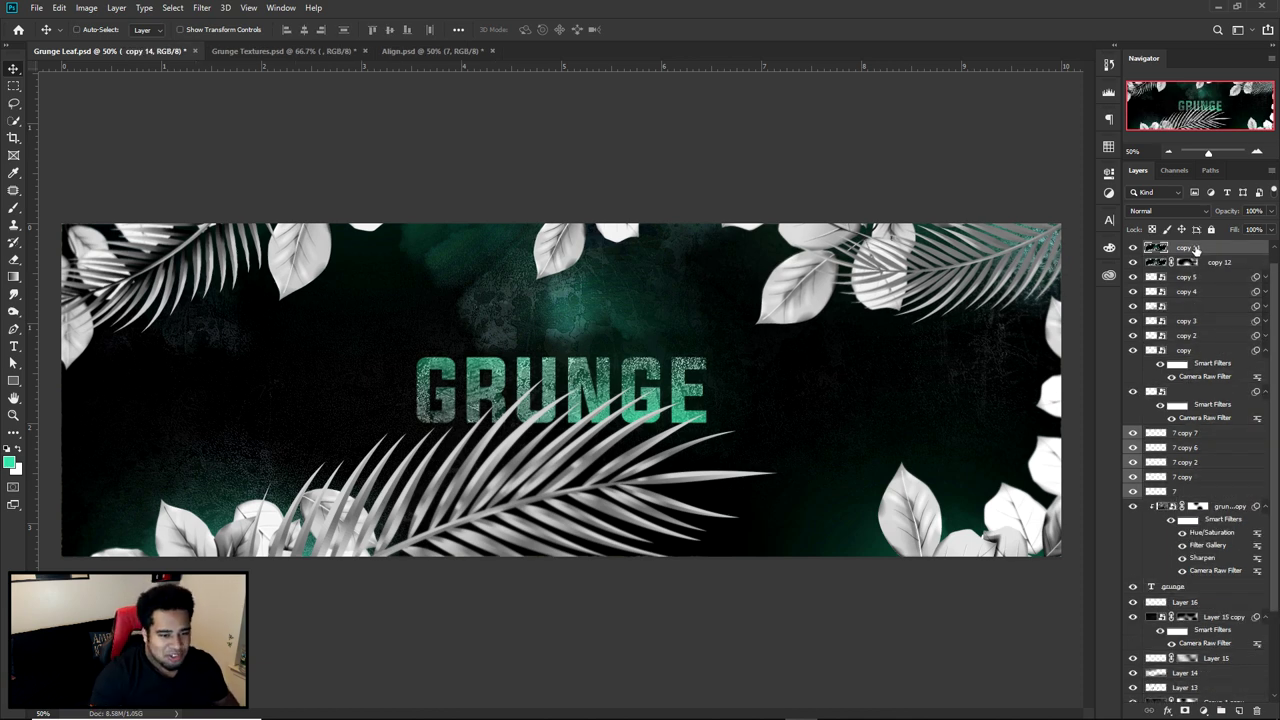
# Convert the merged layer to a smart object and open it in the Camera Raw Filter at 50% zoom with a side-by-side before/after view
pyautogui.rightClick(1208, 252)
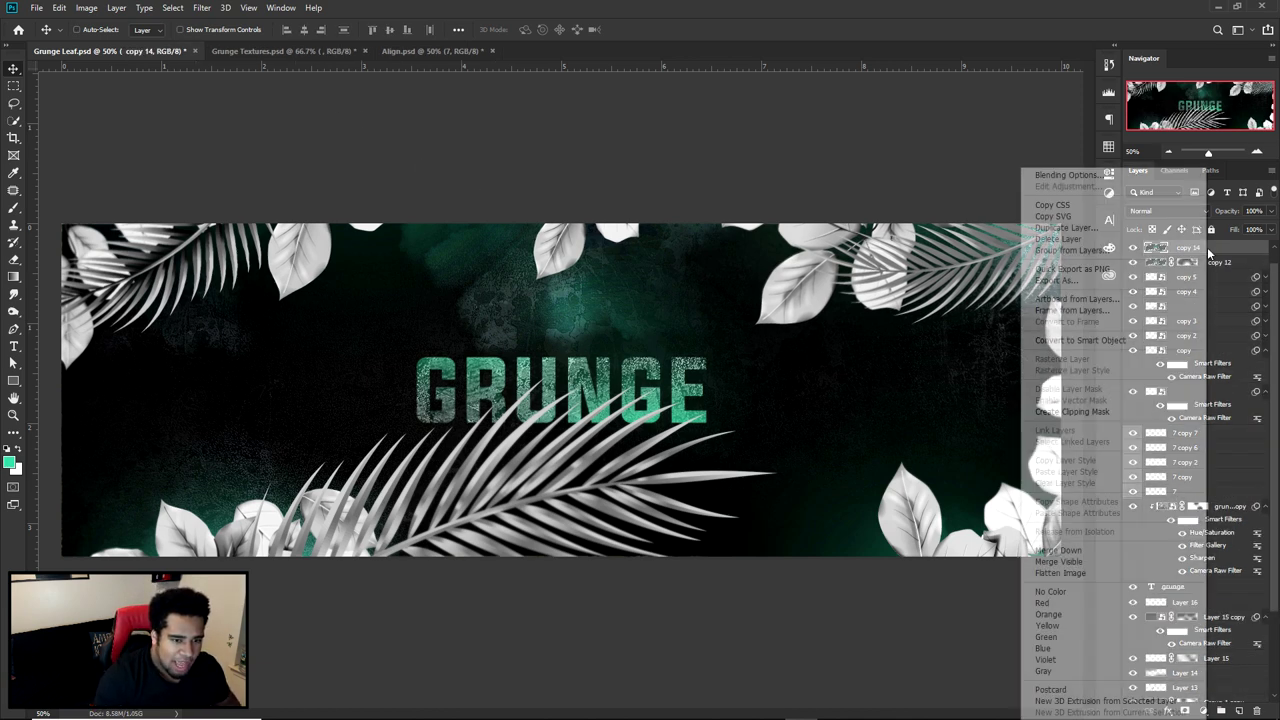
pyautogui.click(1074, 342)
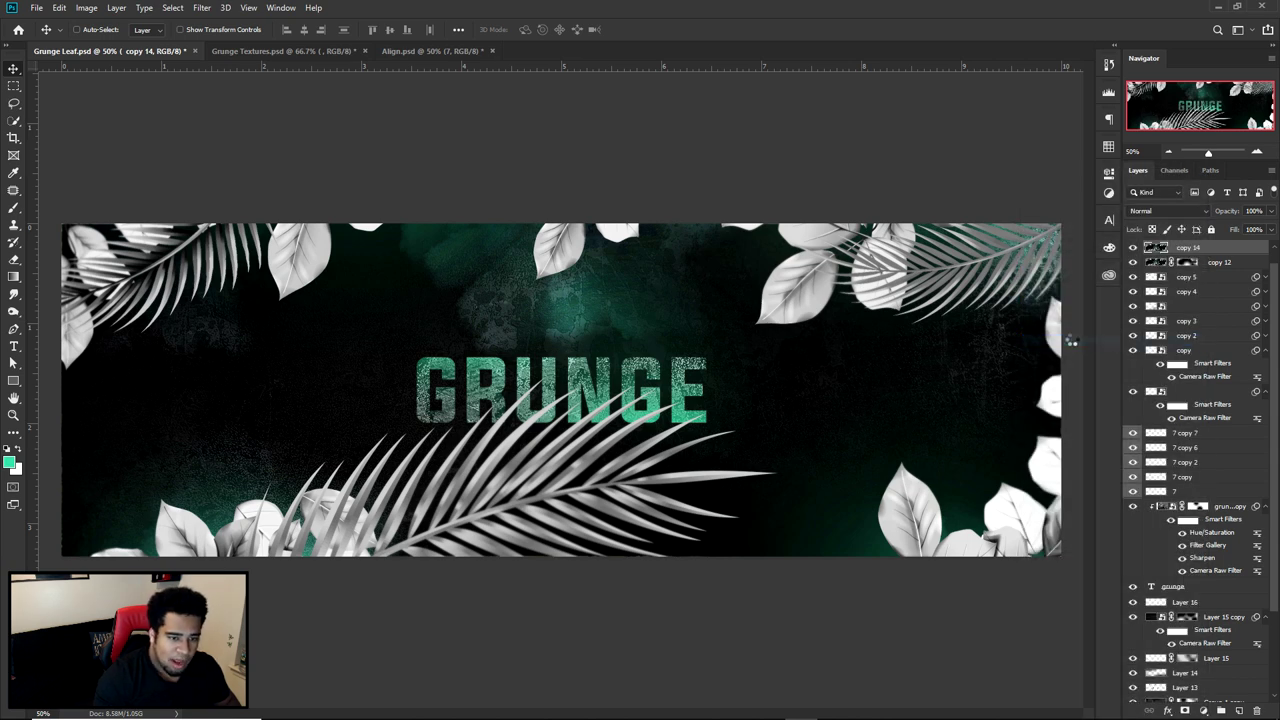
pyautogui.click(203, 8)
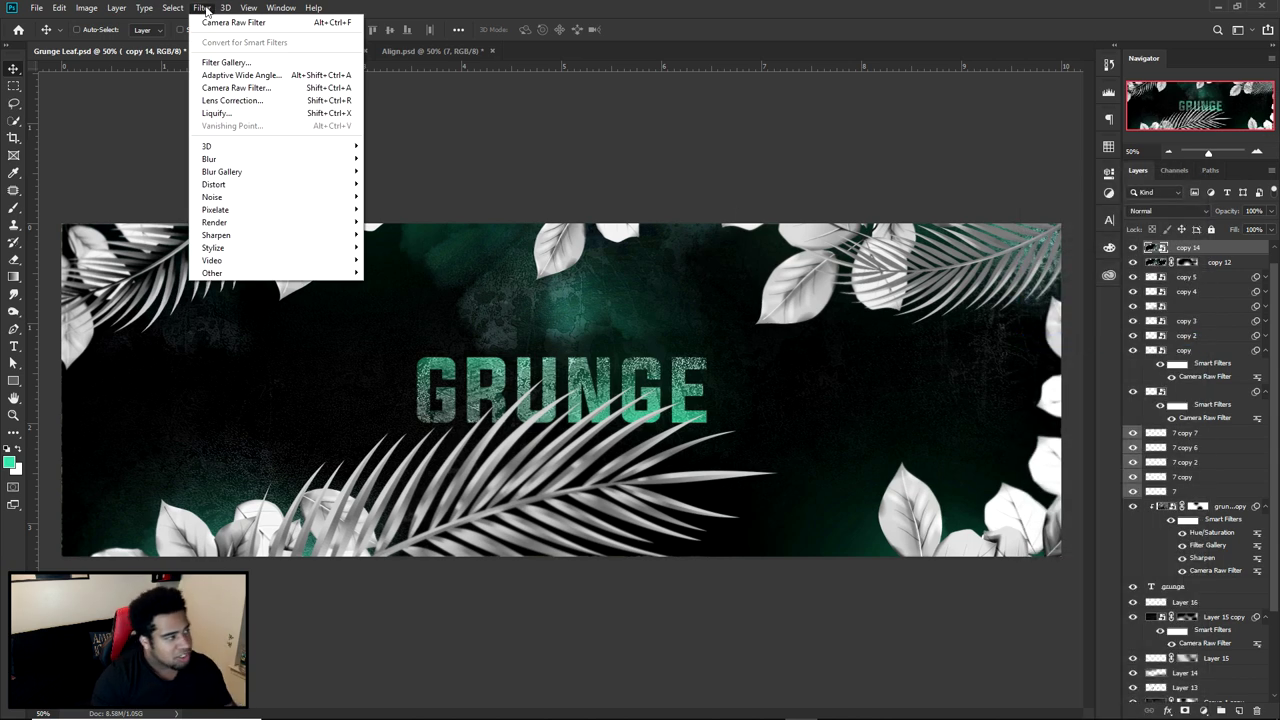
pyautogui.click(236, 87)
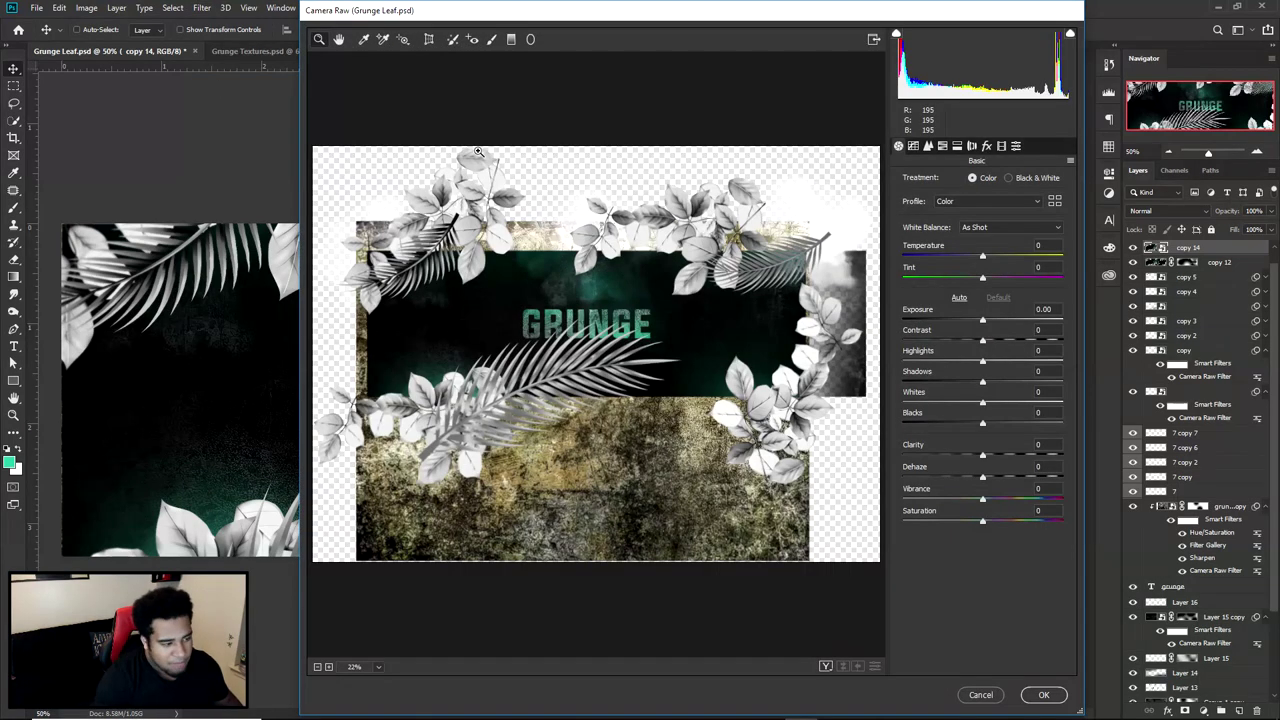
pyautogui.click(703, 305)
pyautogui.click(634, 308)
pyautogui.click(627, 308)
pyautogui.click(825, 666)
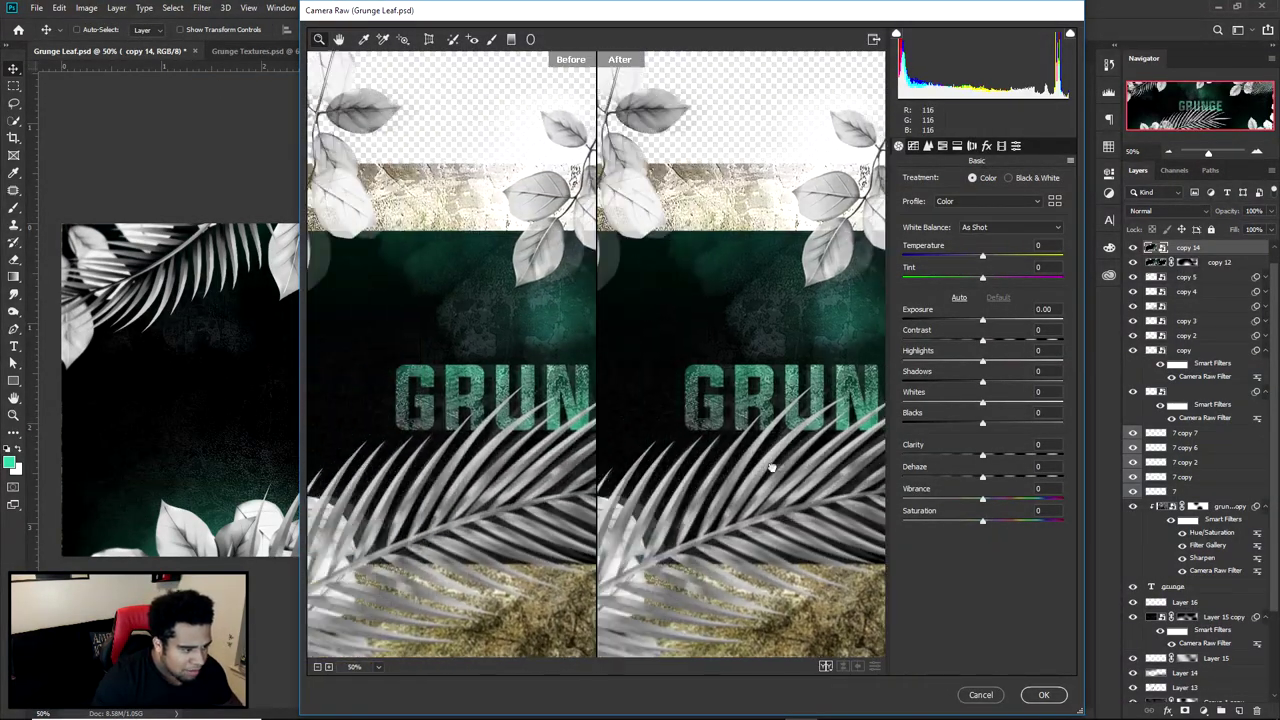
# Set Clarity to +60 in Camera Raw and inspect the banner in the before/after preview
pyautogui.click(1001, 456)
pyautogui.moveTo(1001, 456); pyautogui.dragTo(1033, 460)
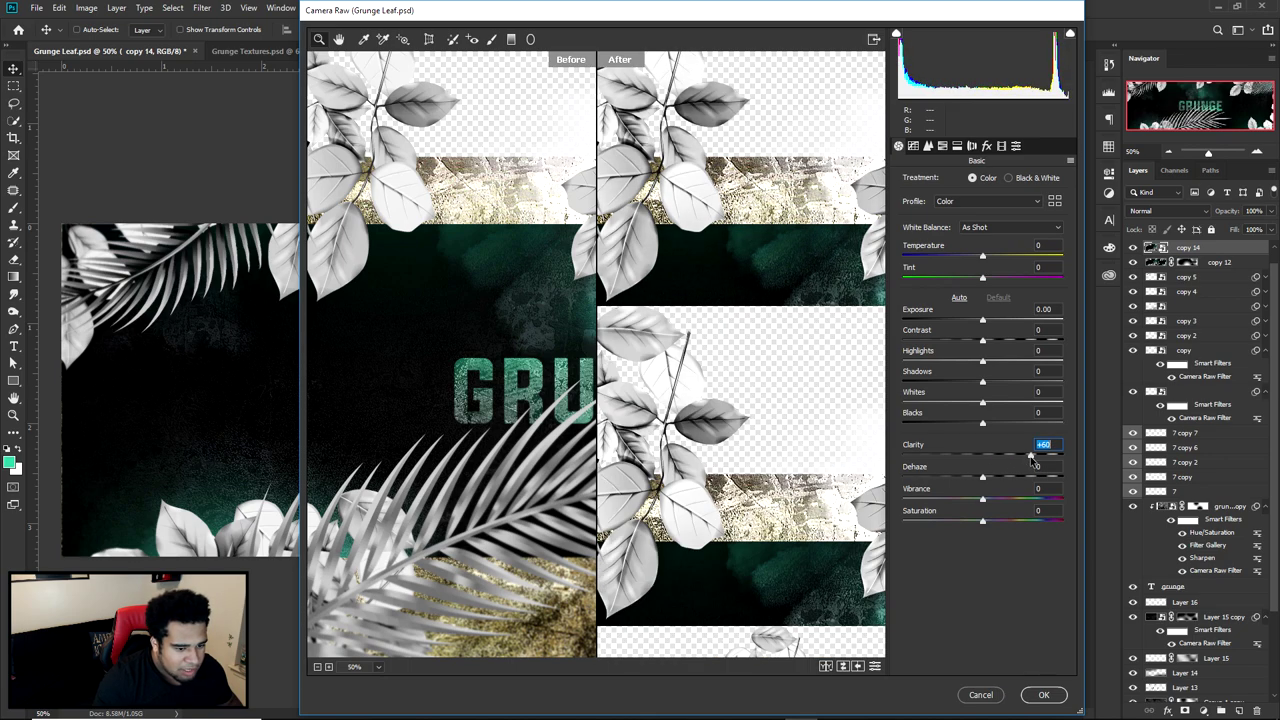
pyautogui.moveTo(734, 470); pyautogui.dragTo(603, 523)
pyautogui.moveTo(860, 530); pyautogui.dragTo(737, 549)
pyautogui.moveTo(600, 528); pyautogui.dragTo(800, 563)
pyautogui.moveTo(610, 570); pyautogui.dragTo(958, 509)
pyautogui.moveTo(736, 490); pyautogui.dragTo(620, 476)
# Set Vibrance to +15 in Camera Raw and check the title and leaves in the preview
pyautogui.click(982, 501)
pyautogui.moveTo(982, 500); pyautogui.dragTo(992, 503)
pyautogui.moveTo(787, 466); pyautogui.dragTo(550, 490)
pyautogui.moveTo(727, 449); pyautogui.dragTo(800, 439)
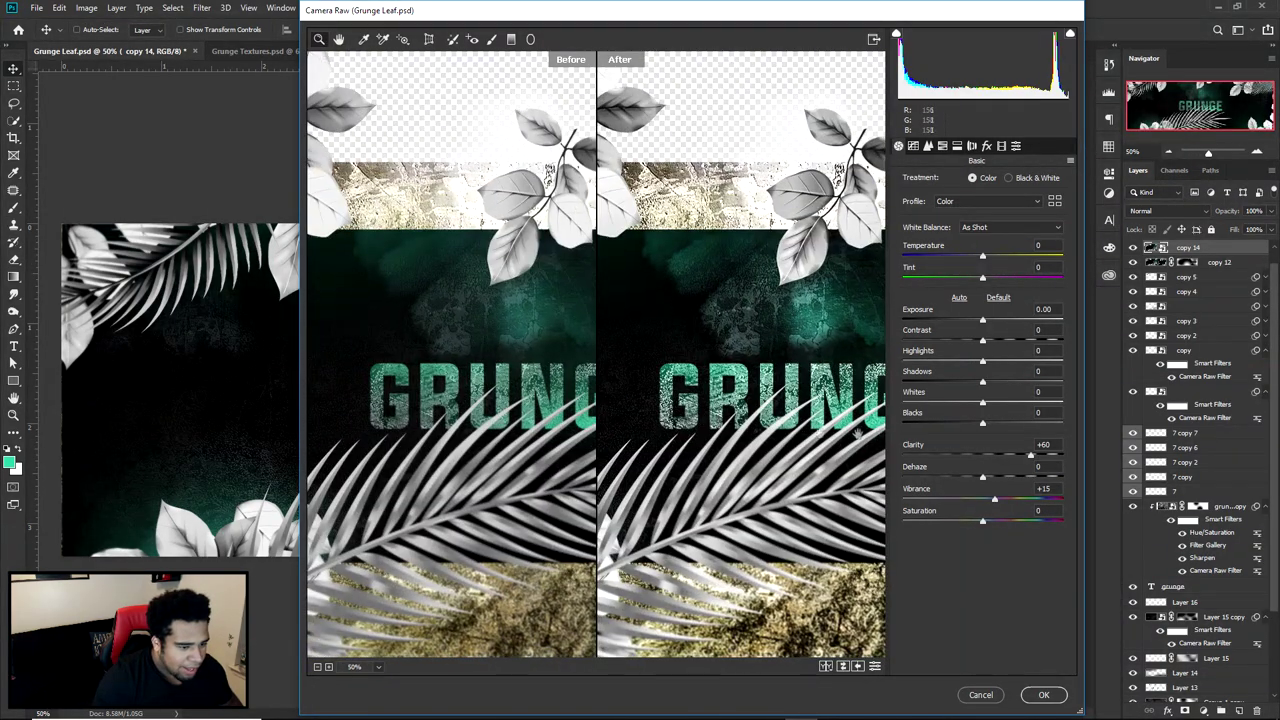
pyautogui.moveTo(700, 396); pyautogui.dragTo(853, 394)
# Set Blacks to -4 and Shadows to +6 in Camera Raw
pyautogui.moveTo(982, 424); pyautogui.dragTo(982, 427)
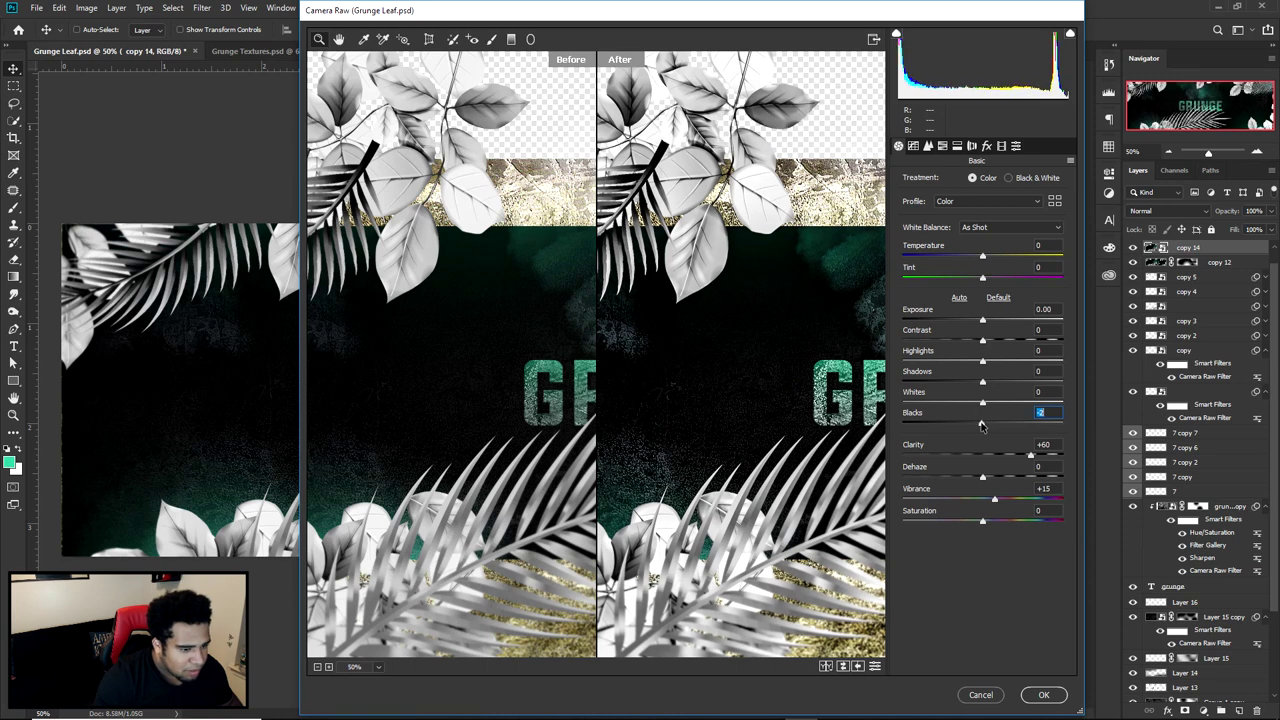
pyautogui.scroll(-1, 1047, 414)
pyautogui.moveTo(984, 383); pyautogui.dragTo(988, 387)
pyautogui.moveTo(804, 398); pyautogui.dragTo(714, 409)
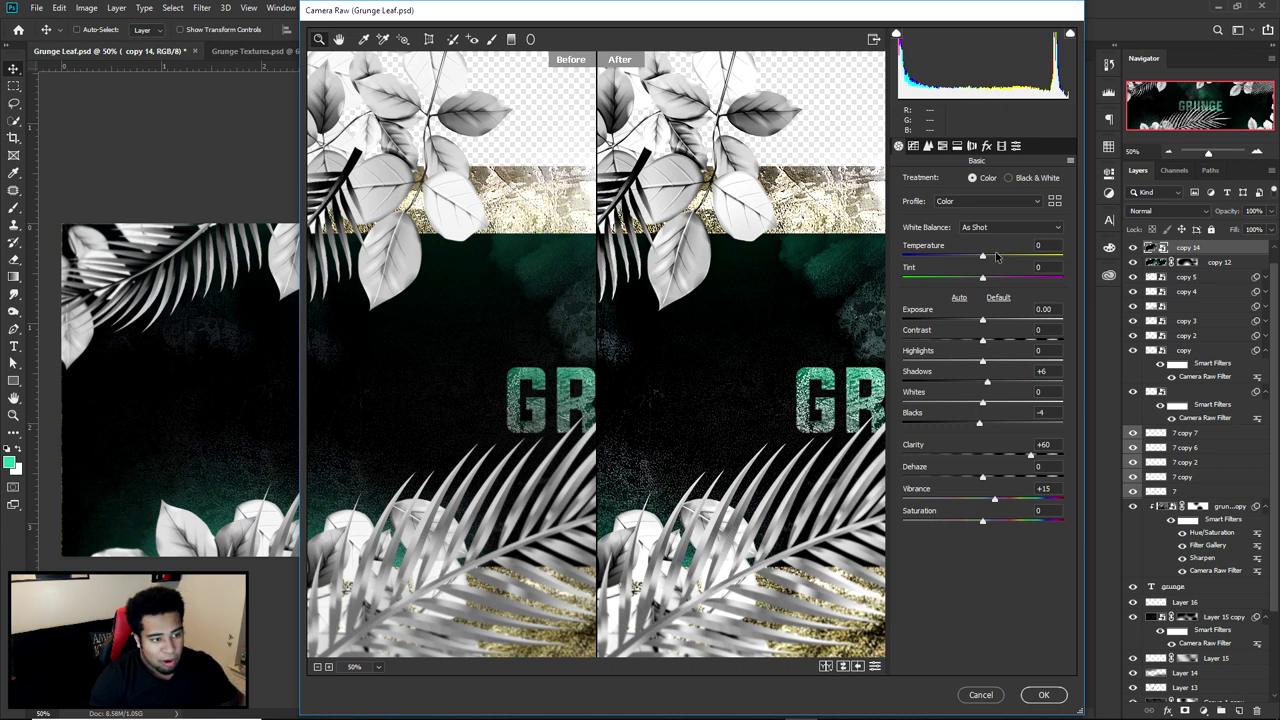
# Set Temperature to -10 and Tint to 9, check the preview, and apply the Camera Raw adjustments
pyautogui.moveTo(1046, 246); pyautogui.dragTo(977, 253)
pyautogui.moveTo(1052, 267); pyautogui.dragTo(893, 255)
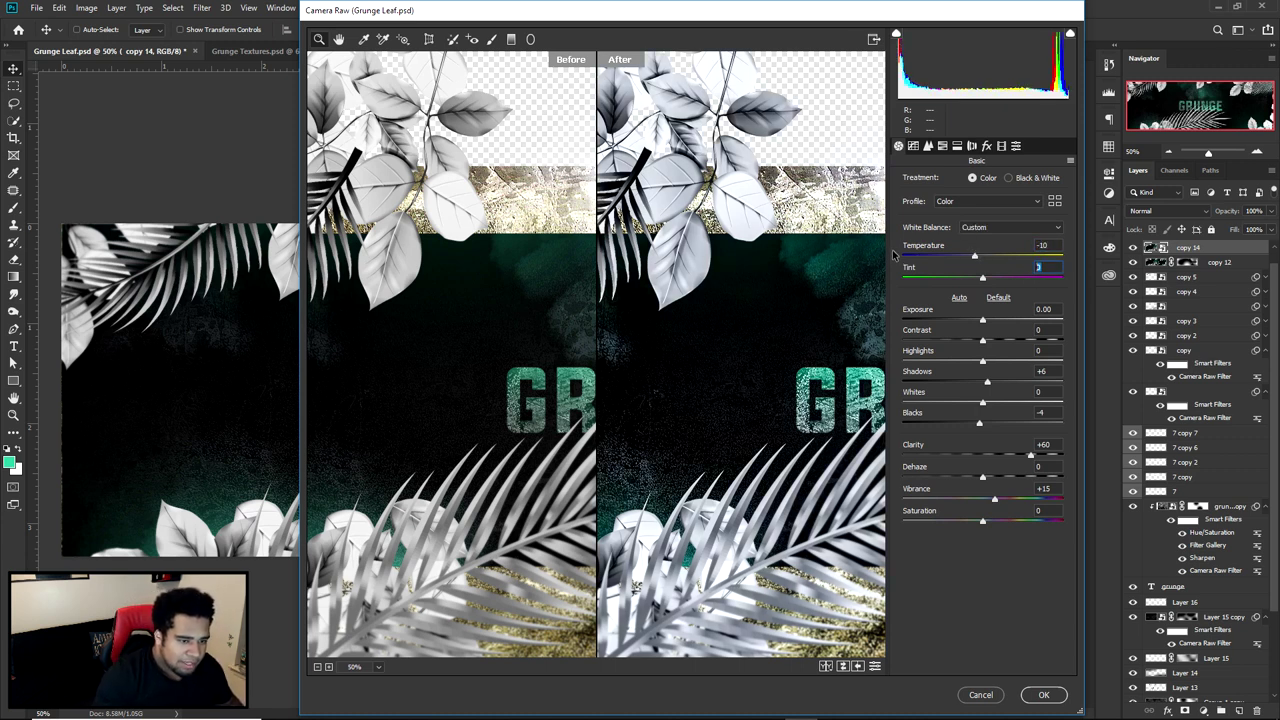
pyautogui.write('9')
pyautogui.moveTo(838, 406); pyautogui.dragTo(632, 400)
pyautogui.moveTo(777, 405); pyautogui.dragTo(477, 387)
pyautogui.moveTo(785, 440); pyautogui.dragTo(874, 445)
pyautogui.click(1043, 694)
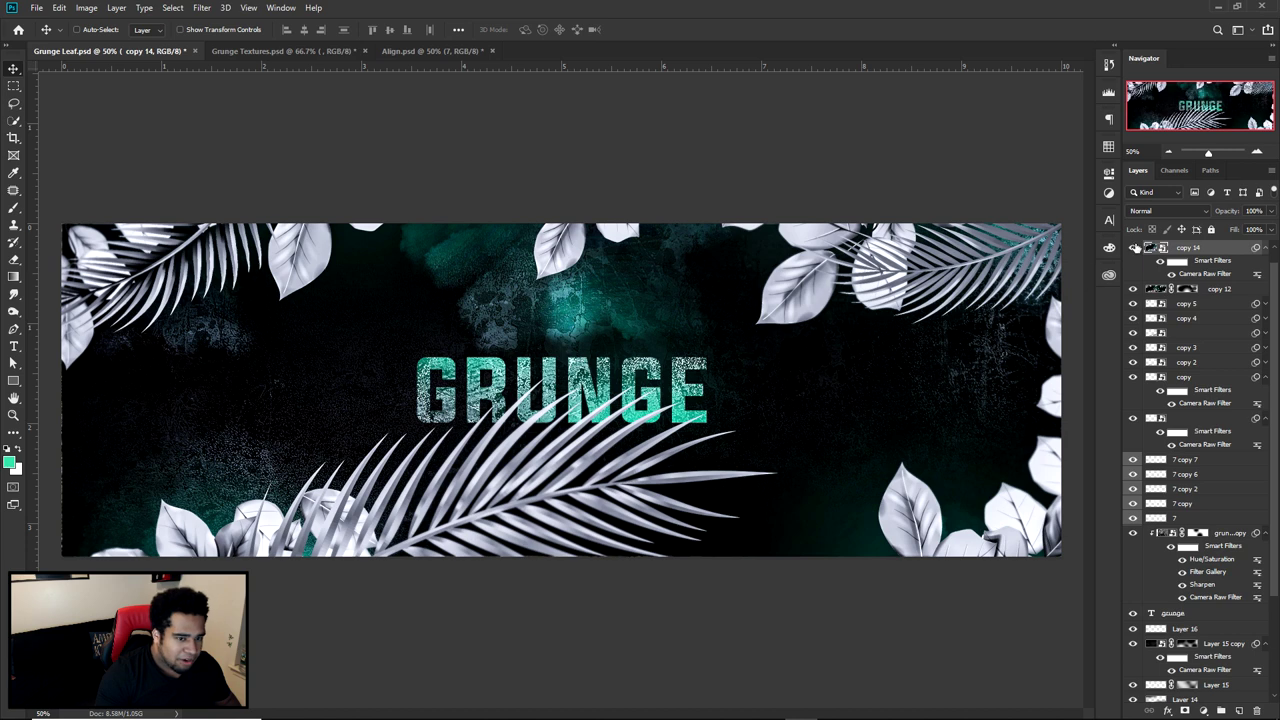
# Toggle the Camera Raw-adjusted layer's visibility to compare the banner before and after the color grading
pyautogui.click(1134, 247)
pyautogui.click(1134, 247)
pyautogui.click(1133, 248)
pyautogui.click(1133, 248)
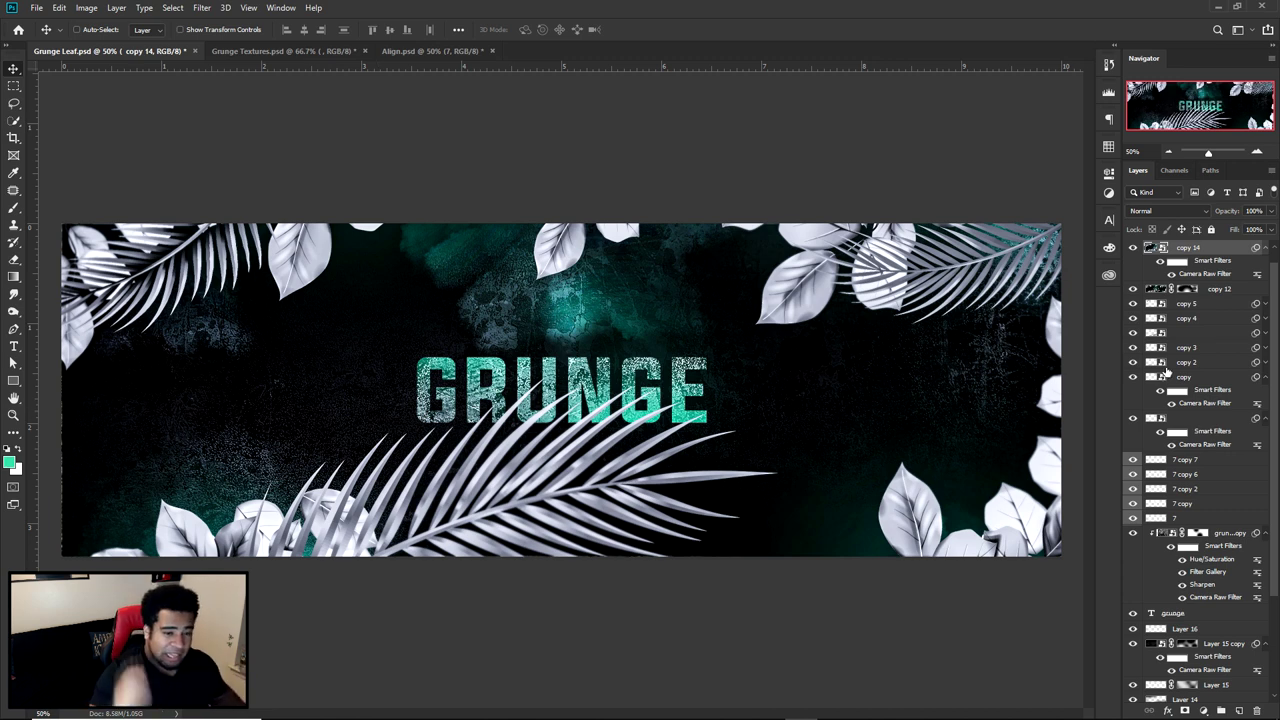
# Duplicate all layers from the Camera Raw-adjusted layer down to Background and merge the copies into one layer
pyautogui.scroll(1, 1165, 320)
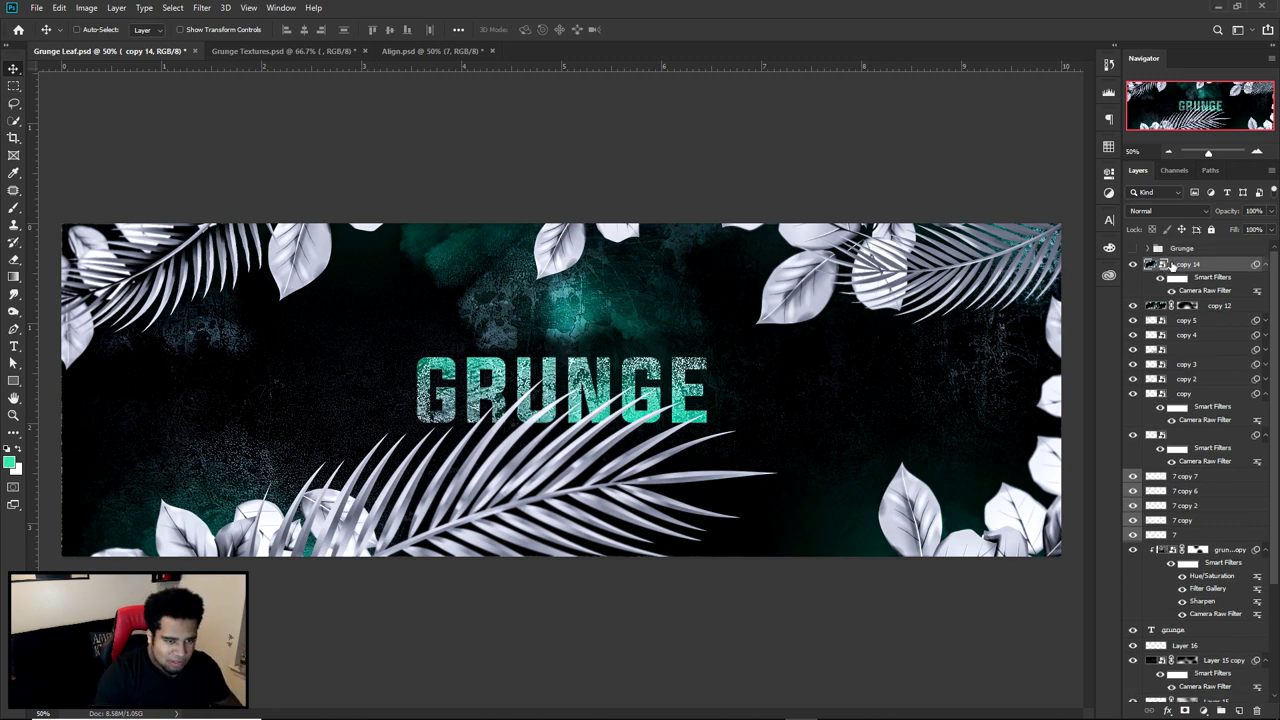
pyautogui.scroll(-6, 1180, 300)
pyautogui.keyDown('shift'); pyautogui.click(1205, 695); pyautogui.keyUp('shift')
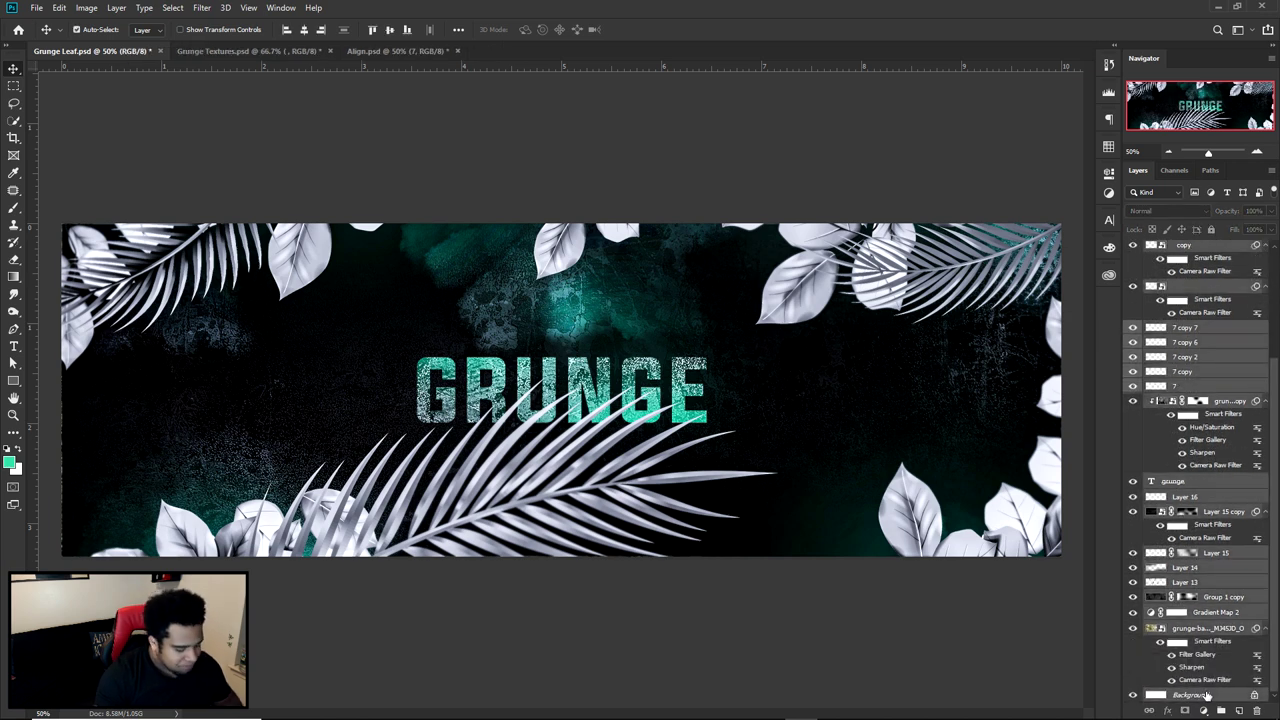
pyautogui.hotkey('ctrl', 'j')
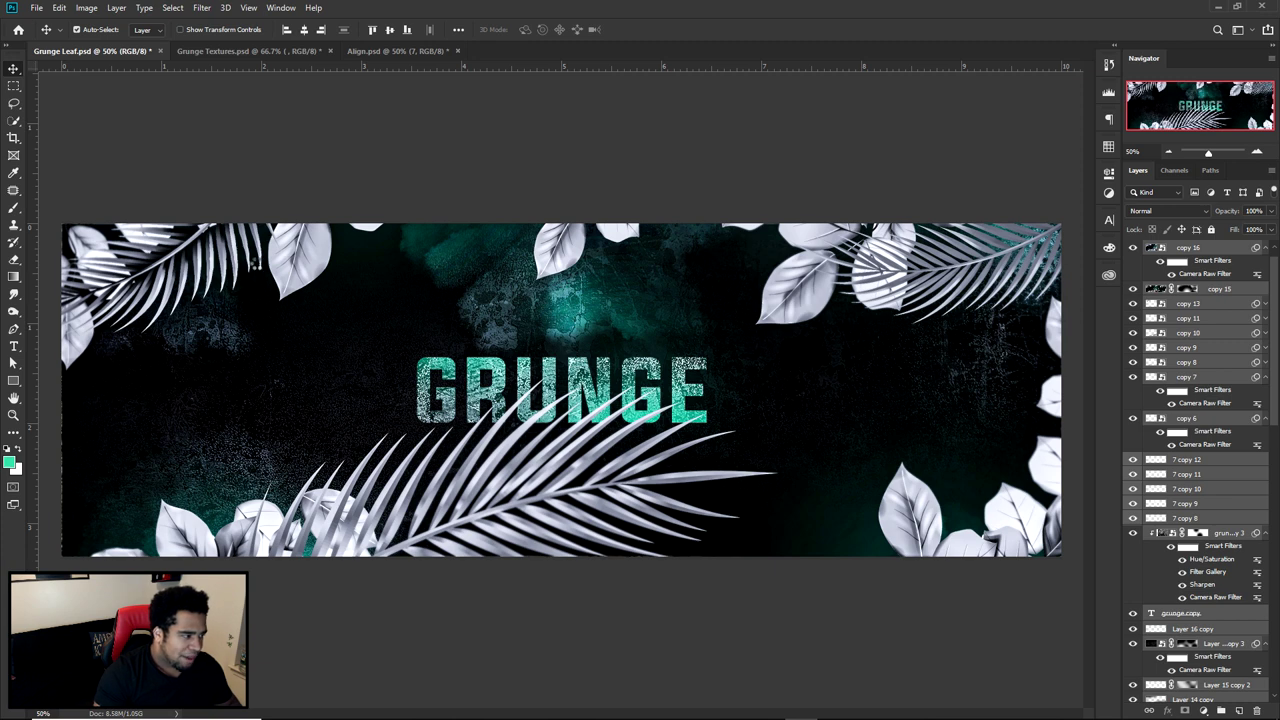
pyautogui.hotkey('ctrl', 'e')
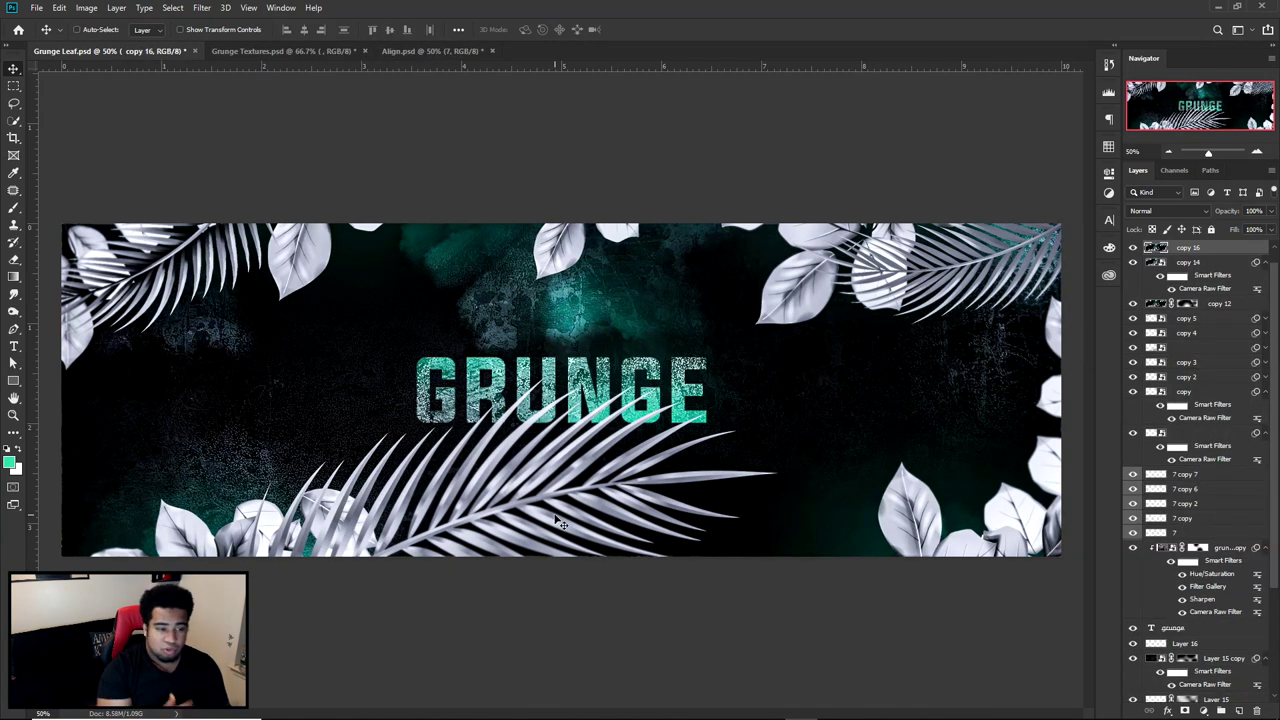
# Convert the merged copy 16 layer to a smart object and open the Smart Blur filter on it
pyautogui.hotkey('ctrl', 'shift', 'z')
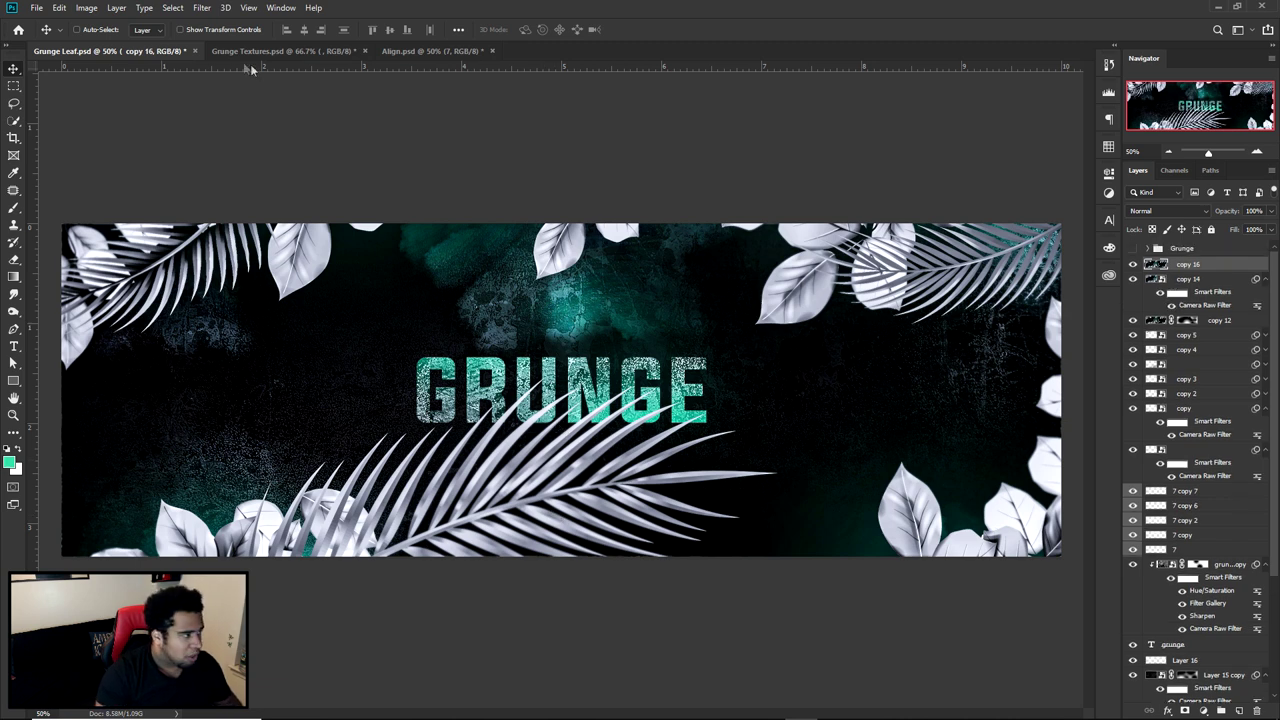
pyautogui.rightClick(1228, 266)
pyautogui.click(1135, 337)
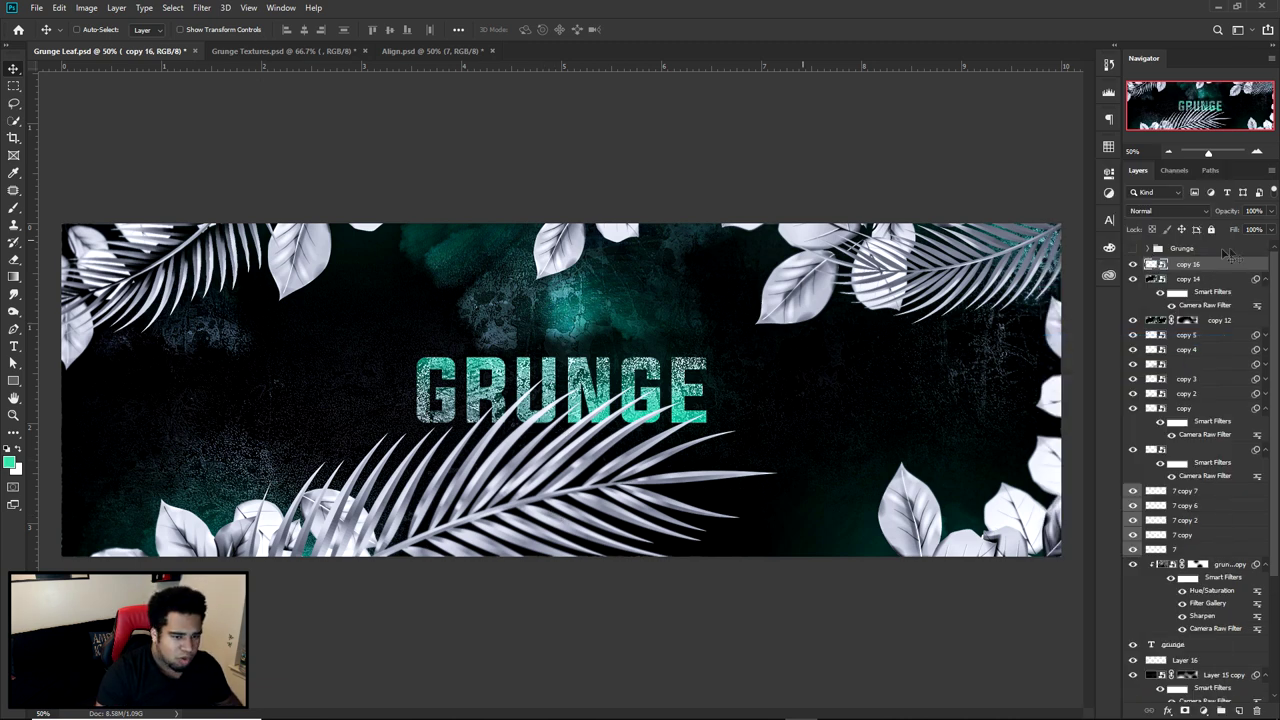
pyautogui.click(201, 8)
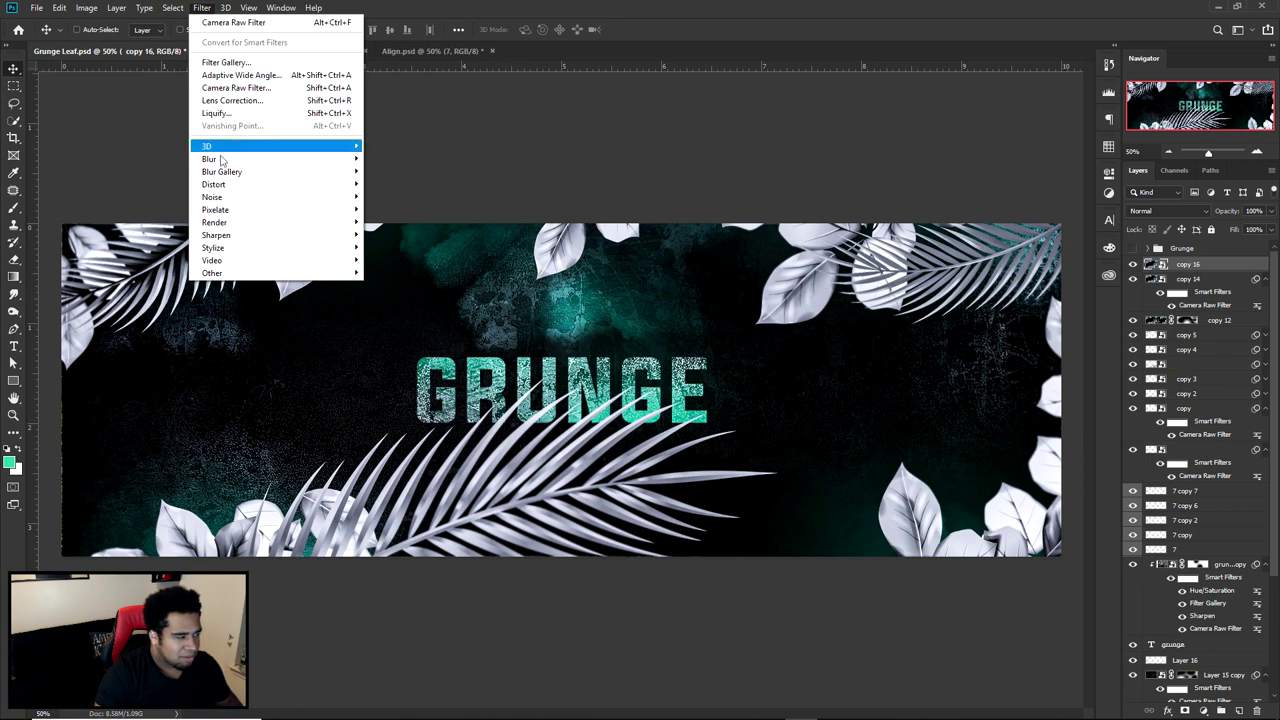
pyautogui.moveTo(207, 162)
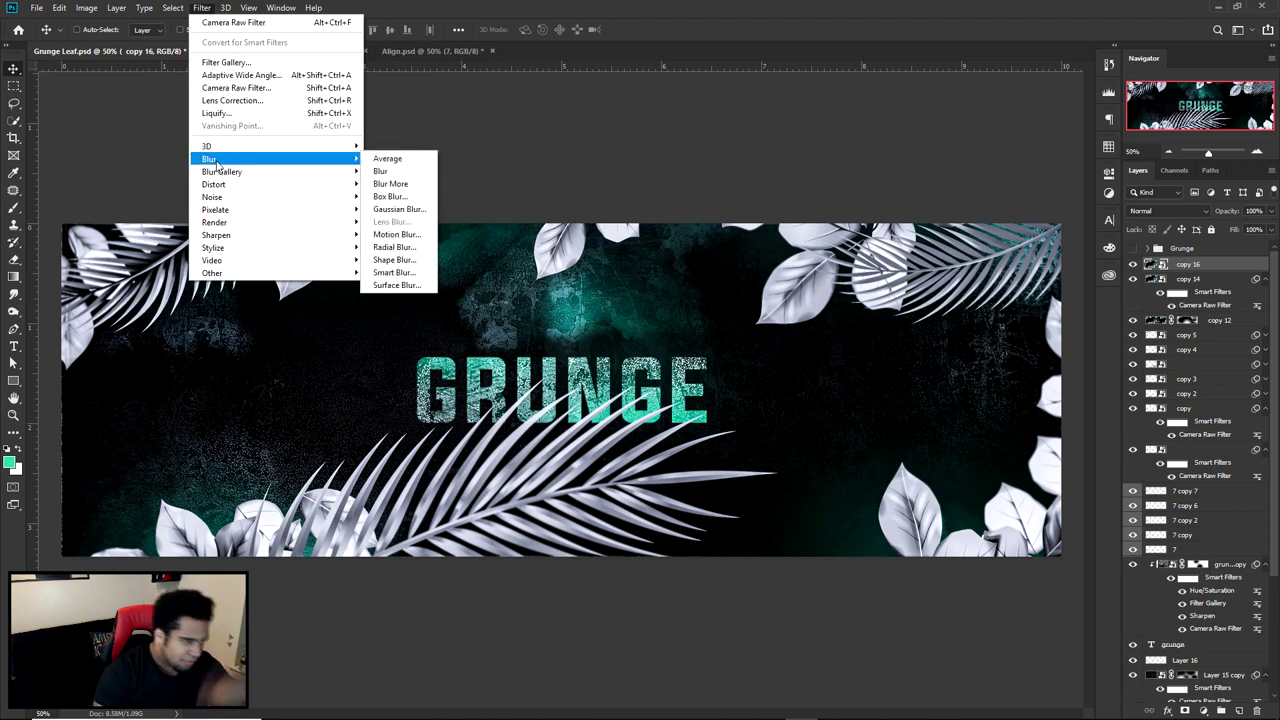
pyautogui.click(392, 273)
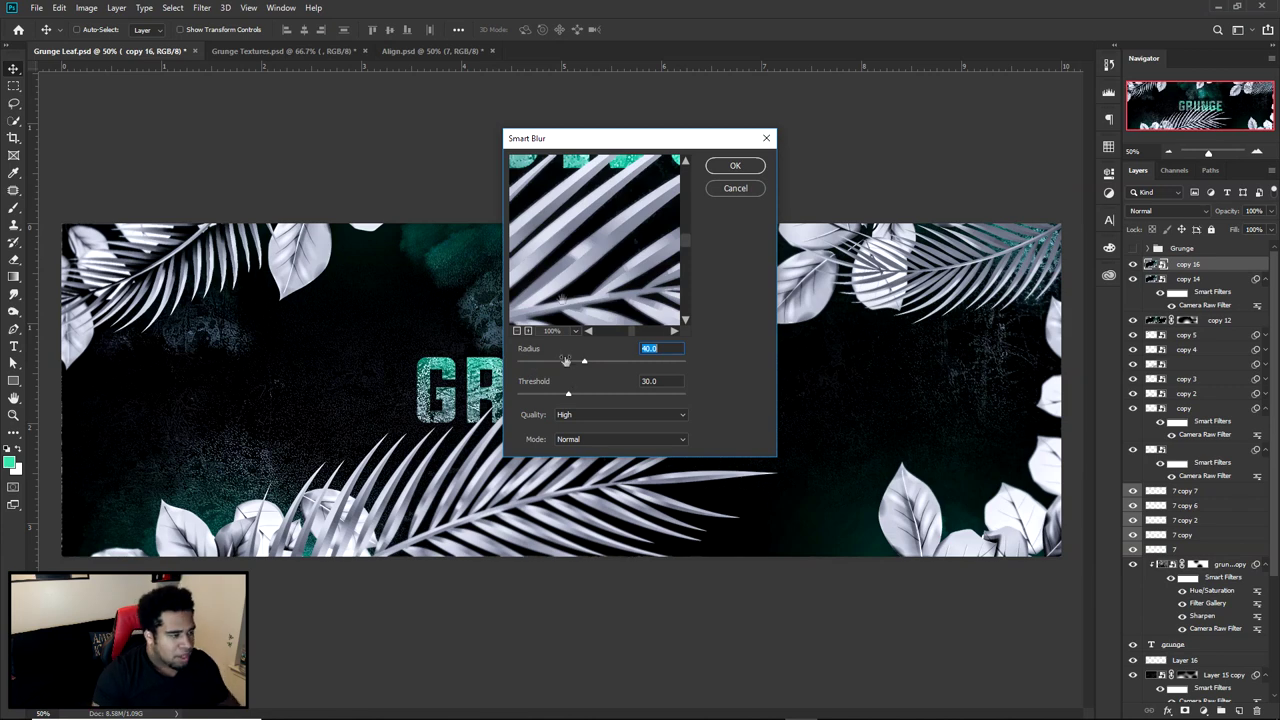
# Try Smart Blur Threshold values of 0.1 and 45.8 while inspecting the title and grunge textures in the preview
pyautogui.click(570, 416)
pyautogui.click(565, 447)
pyautogui.moveTo(576, 257); pyautogui.dragTo(710, 328)
pyautogui.moveTo(588, 172); pyautogui.dragTo(507, 281)
pyautogui.moveTo(591, 295); pyautogui.dragTo(613, 263)
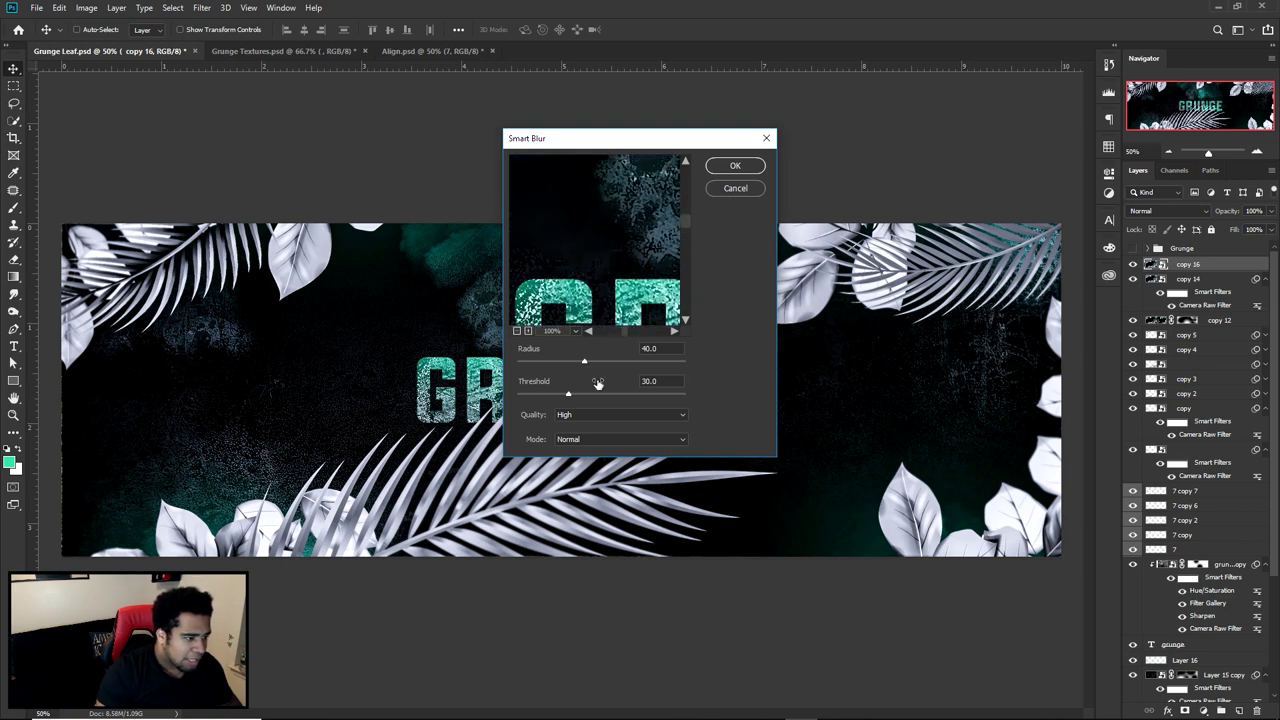
pyautogui.moveTo(619, 242); pyautogui.dragTo(503, 262)
pyautogui.moveTo(621, 399); pyautogui.dragTo(504, 397)
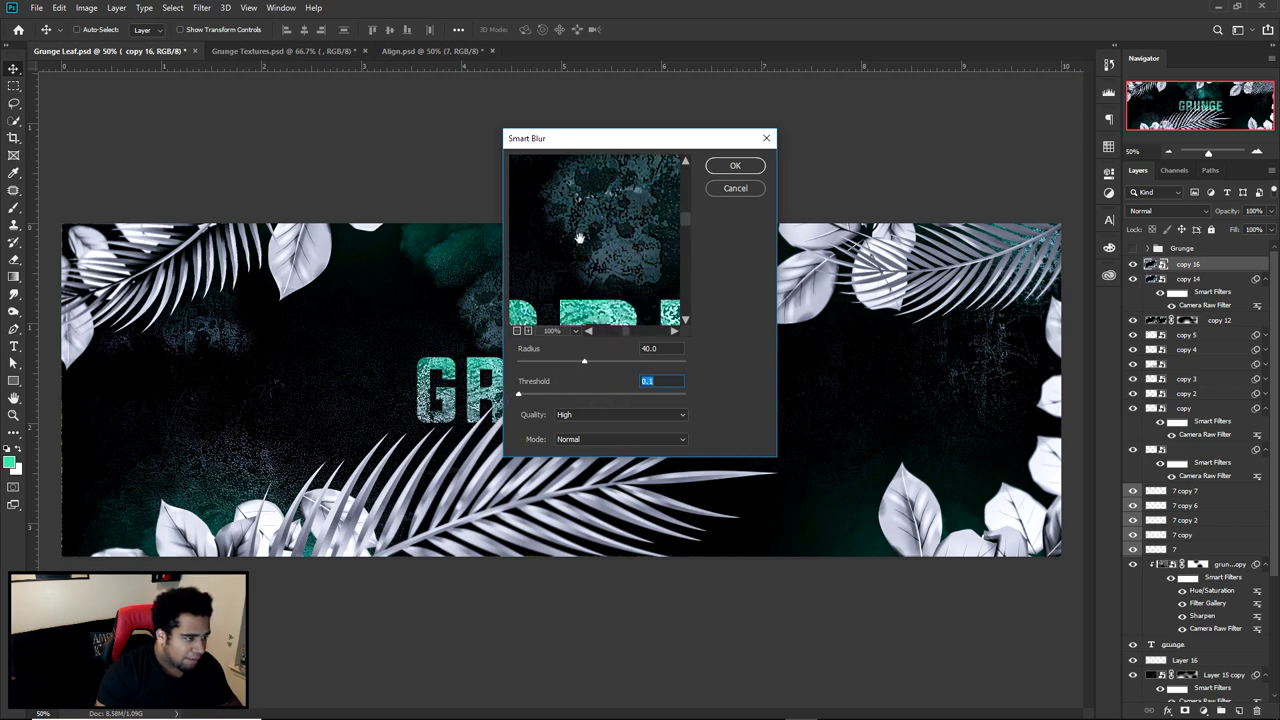
pyautogui.moveTo(580, 236); pyautogui.dragTo(705, 317)
pyautogui.moveTo(603, 269); pyautogui.dragTo(494, 200)
pyautogui.moveTo(559, 393); pyautogui.dragTo(594, 390)
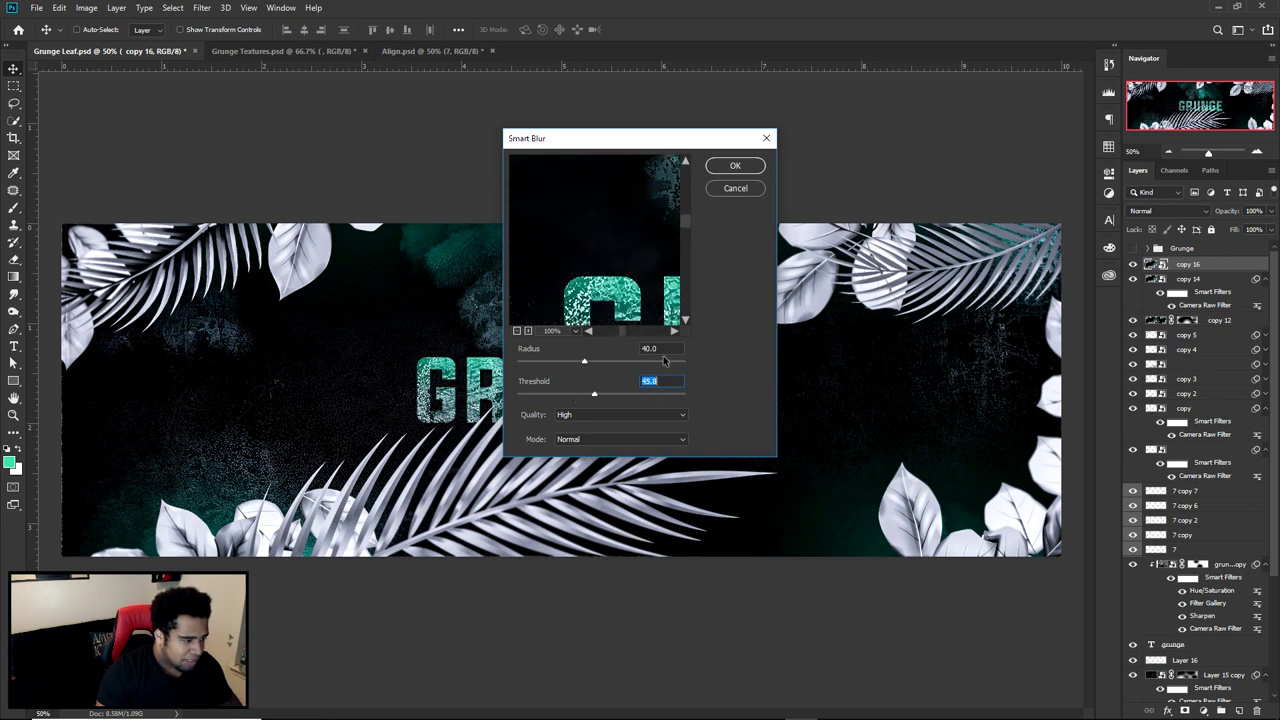
# Set Smart Blur to Radius 30 and Threshold 45, keeping High quality and Normal mode, and apply it
pyautogui.moveTo(585, 366); pyautogui.dragTo(554, 366)
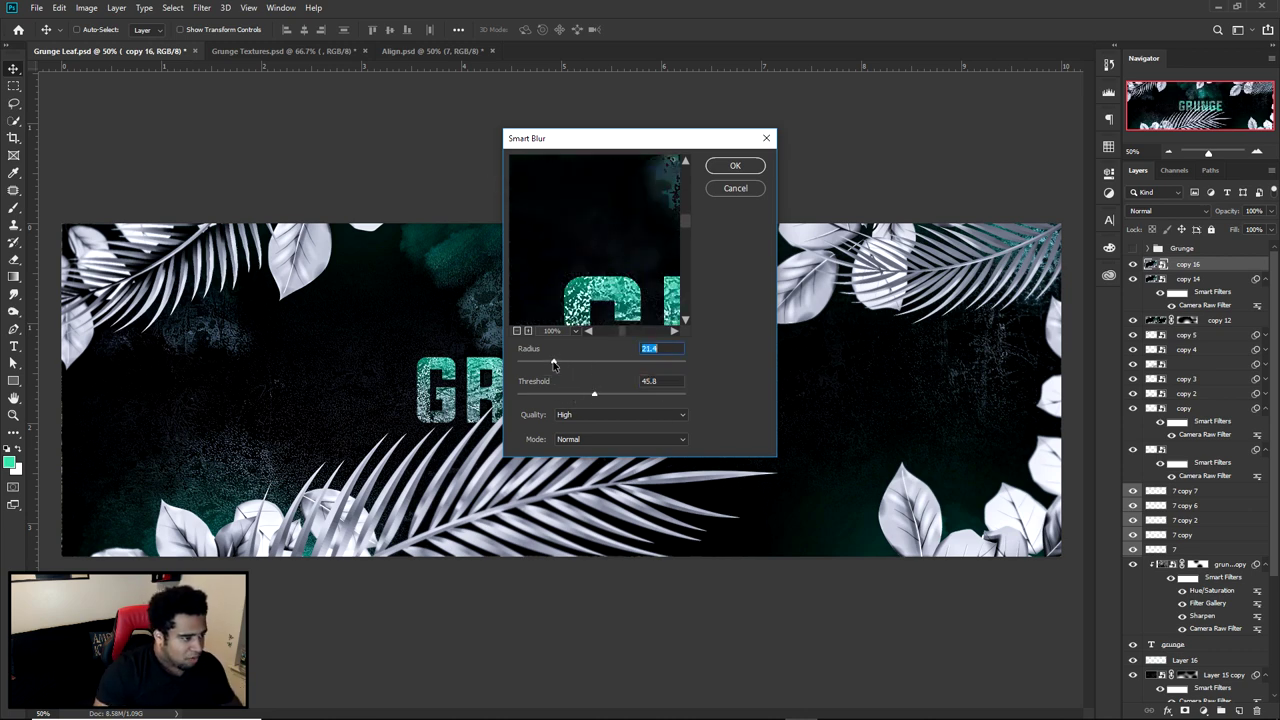
pyautogui.moveTo(585, 274); pyautogui.dragTo(623, 200)
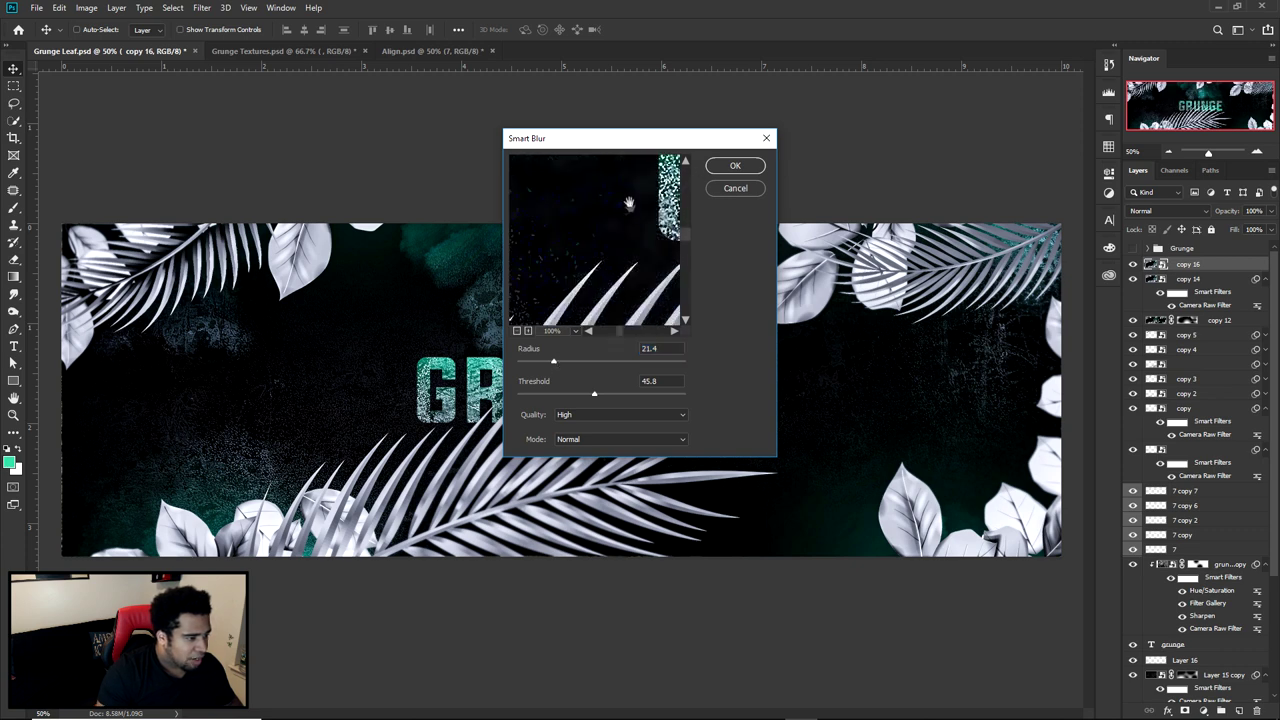
pyautogui.moveTo(572, 358); pyautogui.dragTo(565, 365)
pyautogui.write('30')
pyautogui.click(623, 393)
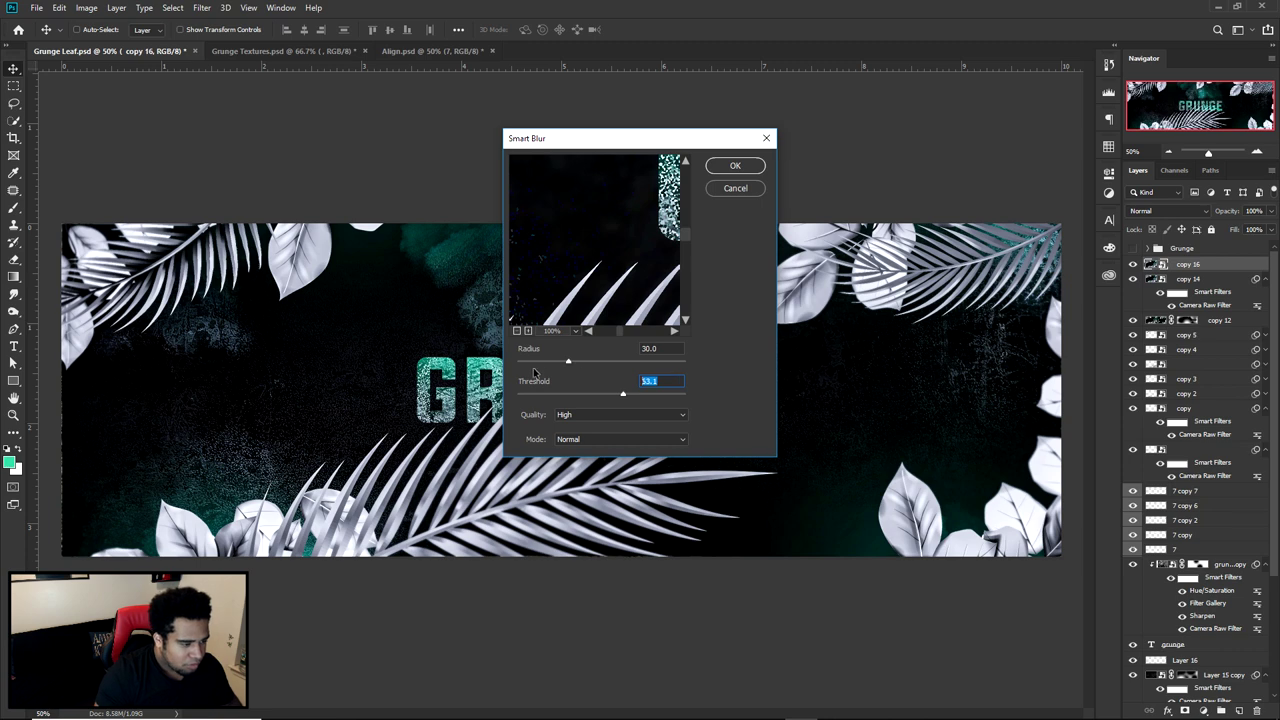
pyautogui.write('45')
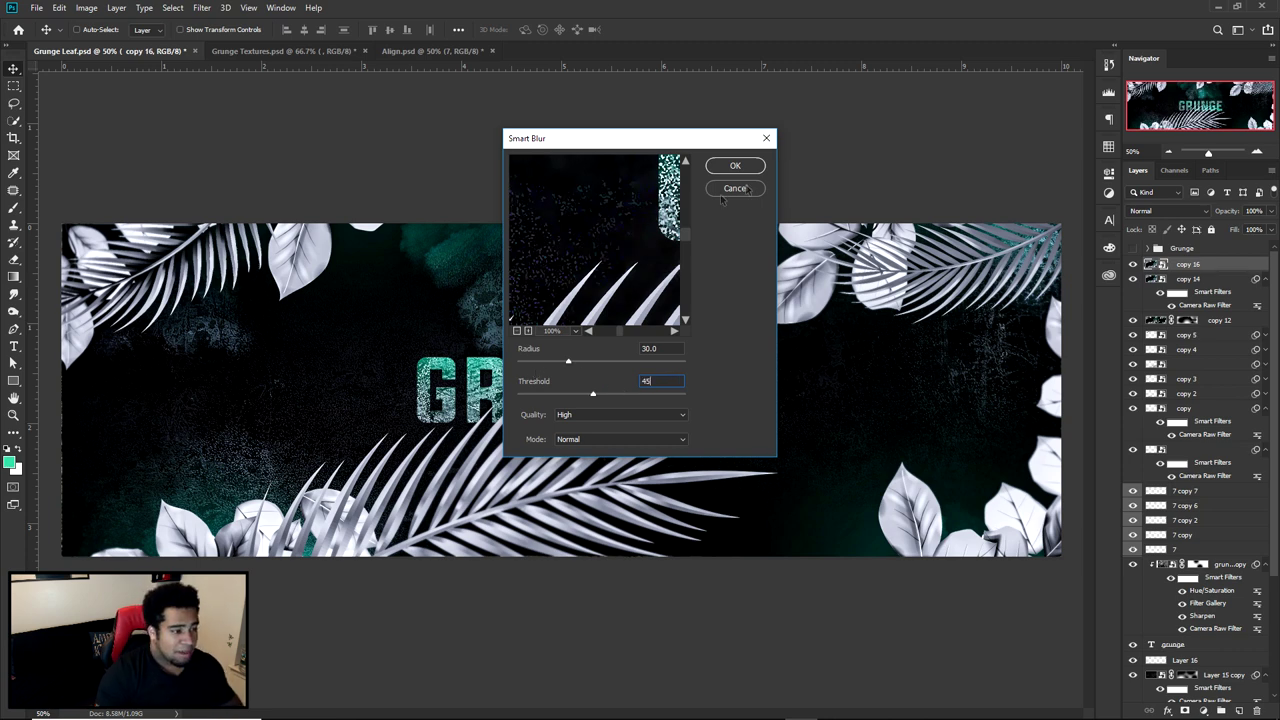
pyautogui.click(758, 166)
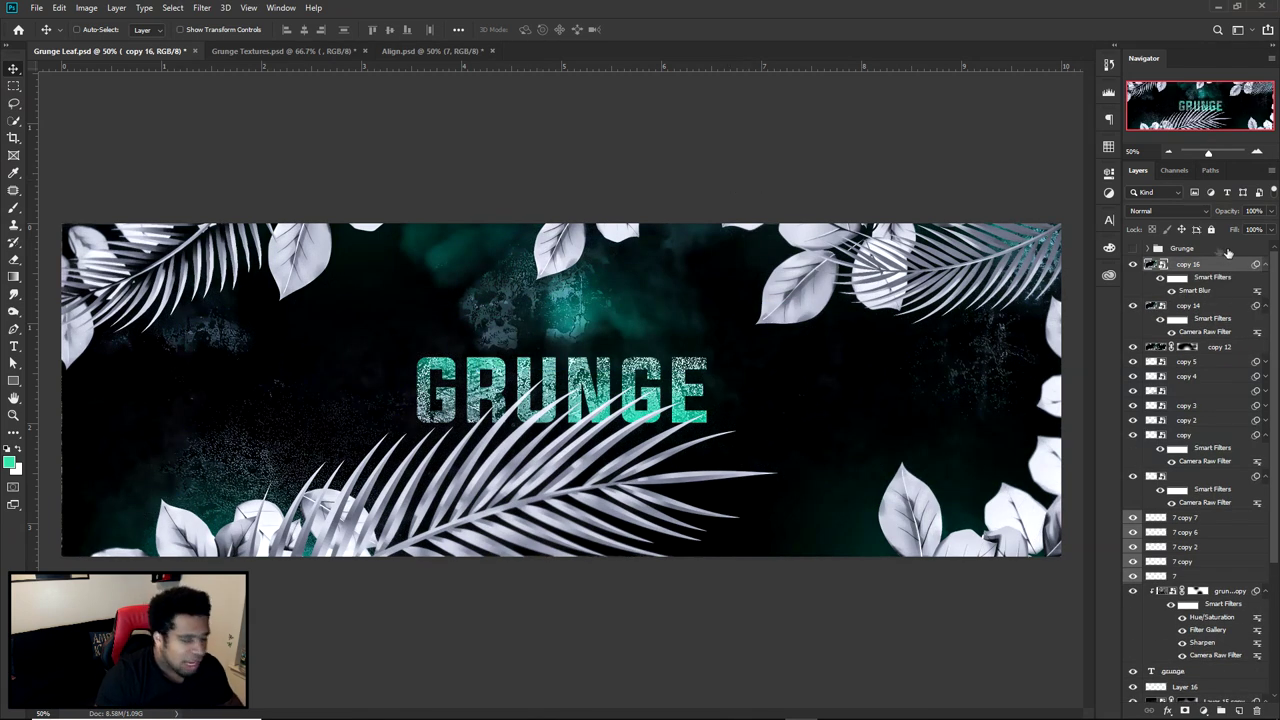
# Add a layer mask to copy 16 and paint black with a large soft brush at 49% opacity to reduce the blur over the textures
pyautogui.click(1185, 710)
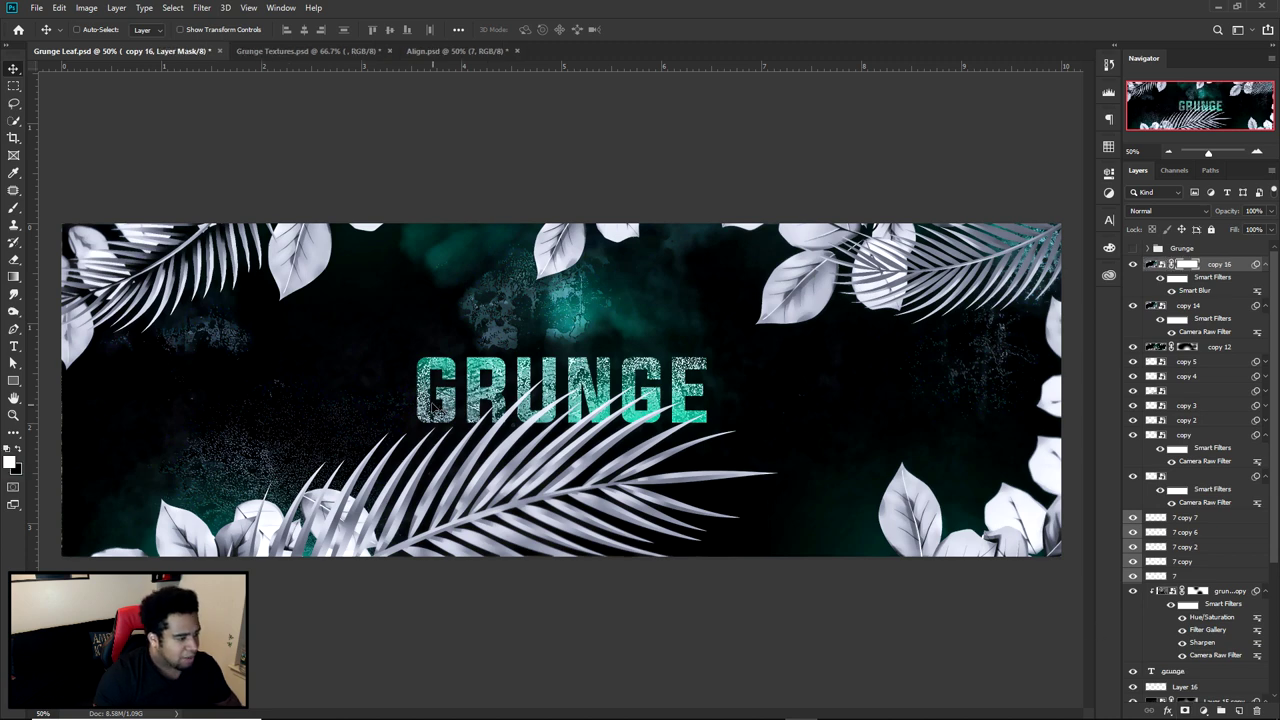
pyautogui.press('b')
pyautogui.rightClick(586, 400)
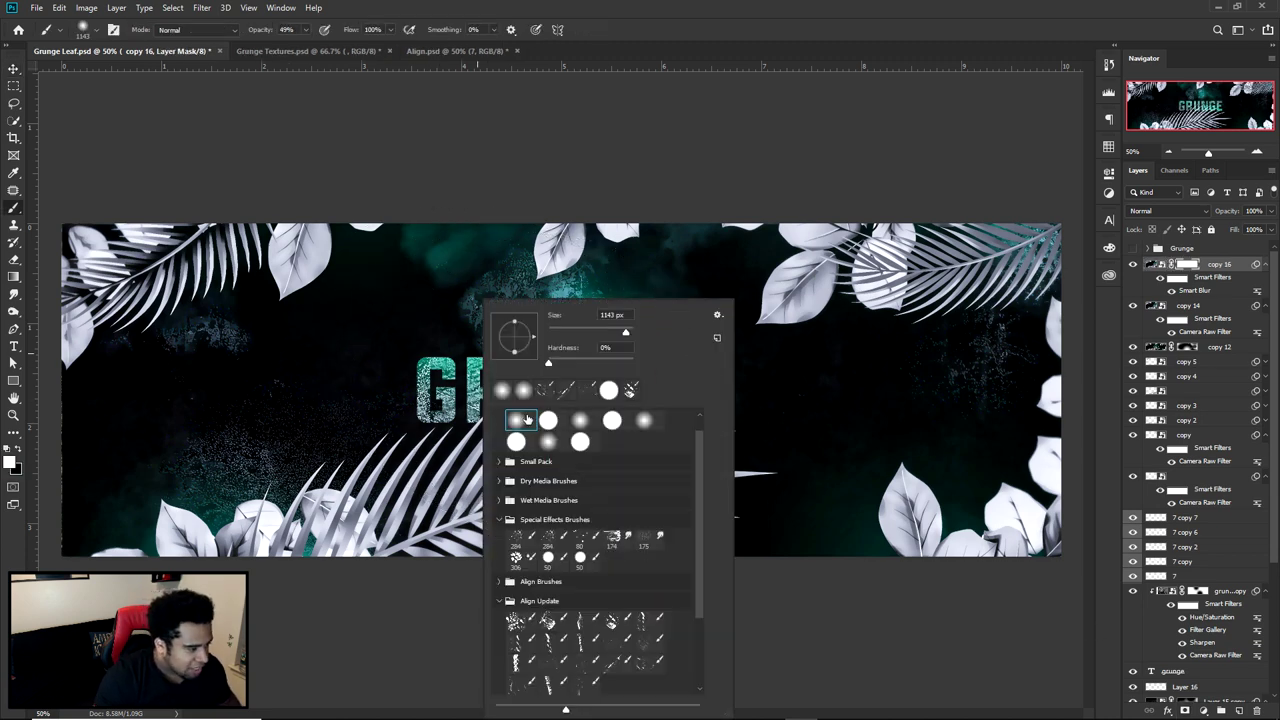
pyautogui.keyDown('alt'); pyautogui.moveTo(404, 399); pyautogui.dragTo(446, 401); pyautogui.keyUp('alt')
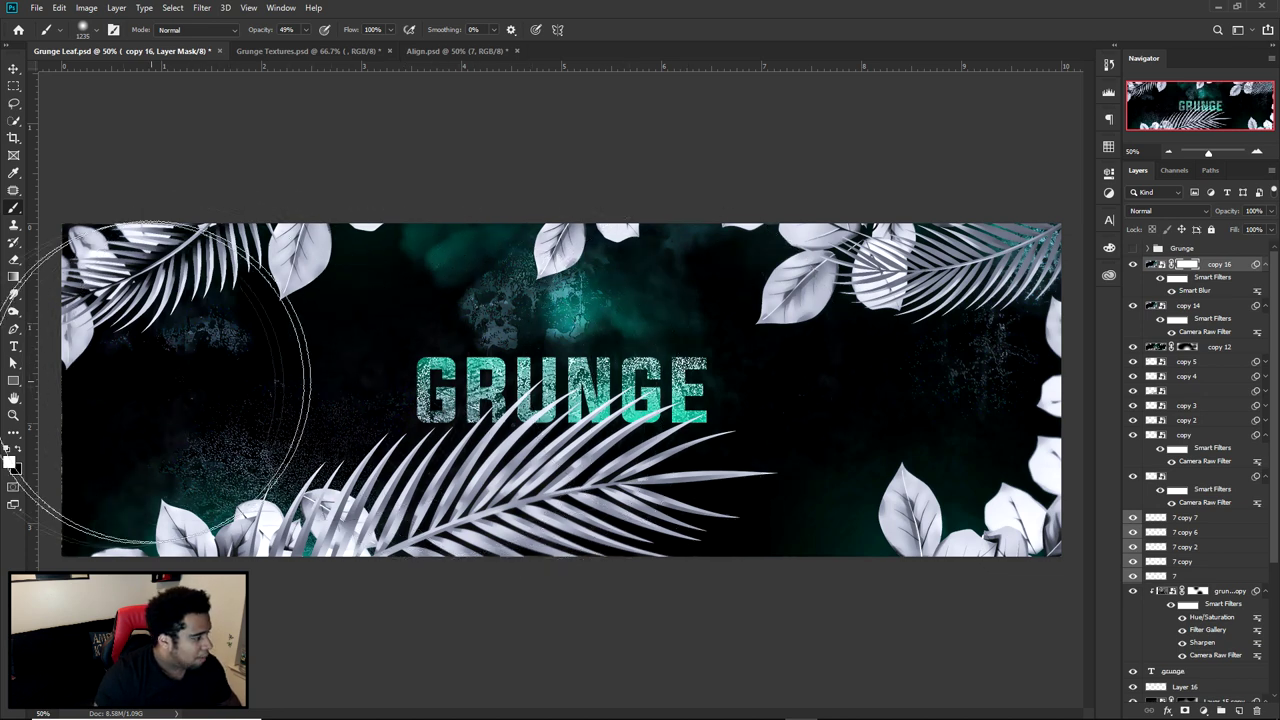
pyautogui.click(26, 454)
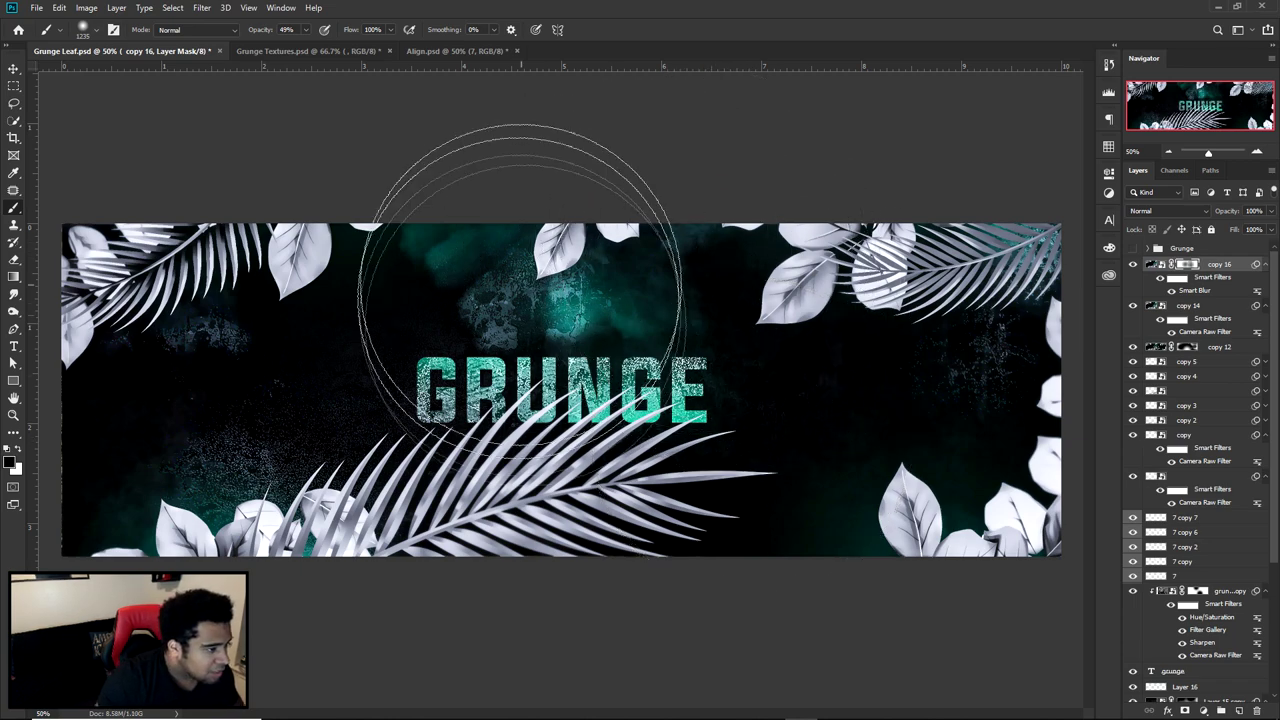
pyautogui.moveTo(219, 424)
pyautogui.mouseDown()
pyautogui.moveTo(148, 424)
pyautogui.moveTo(65, 398)
pyautogui.mouseUp()
pyautogui.press('v')
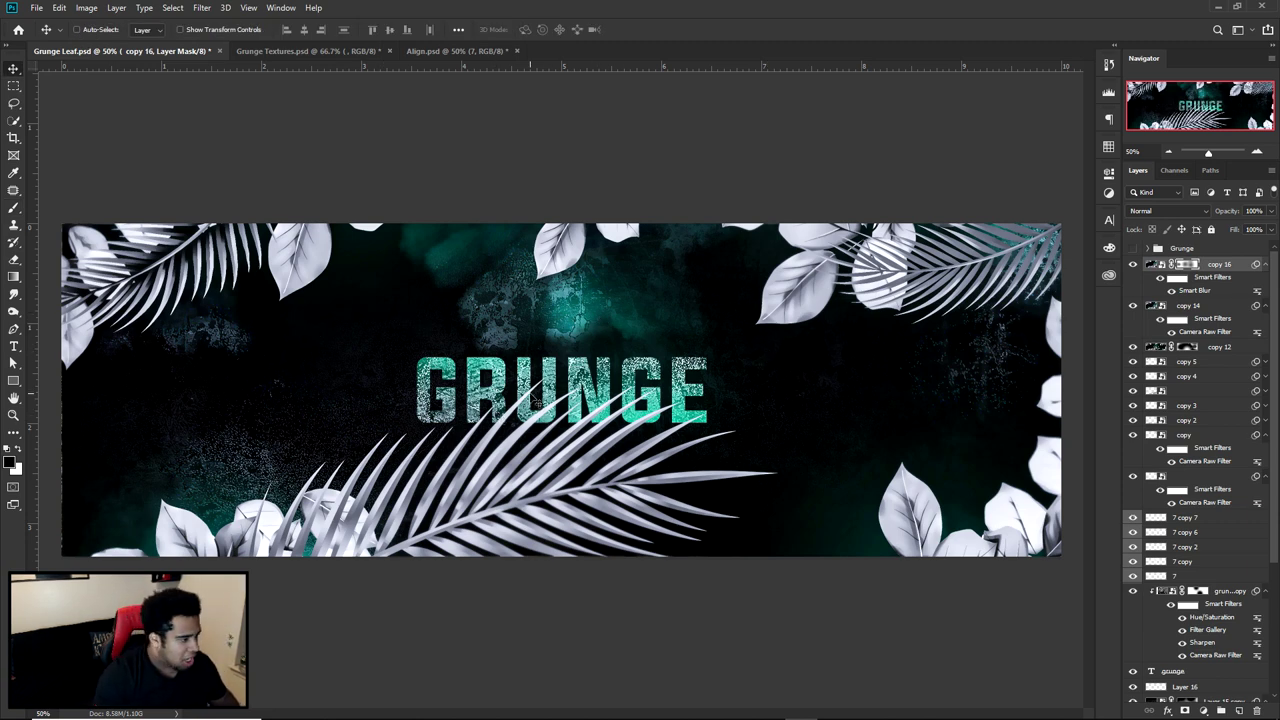
pyautogui.press('b')
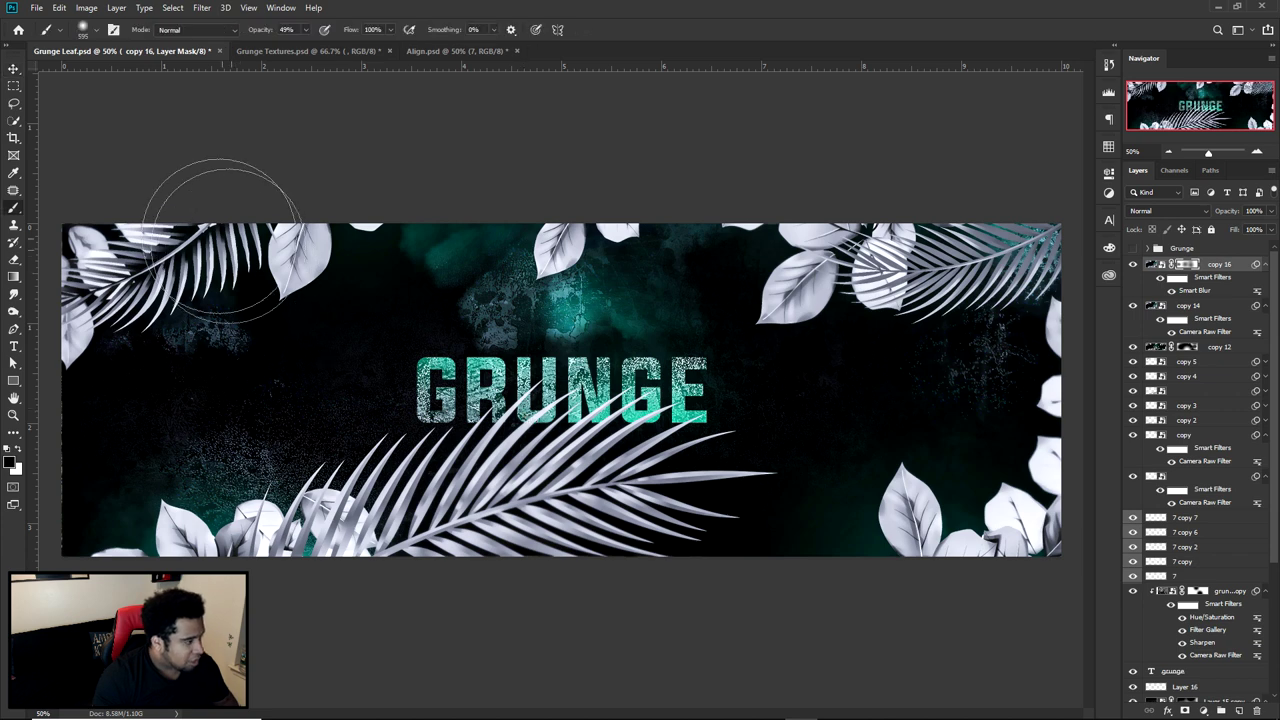
pyautogui.press('v')
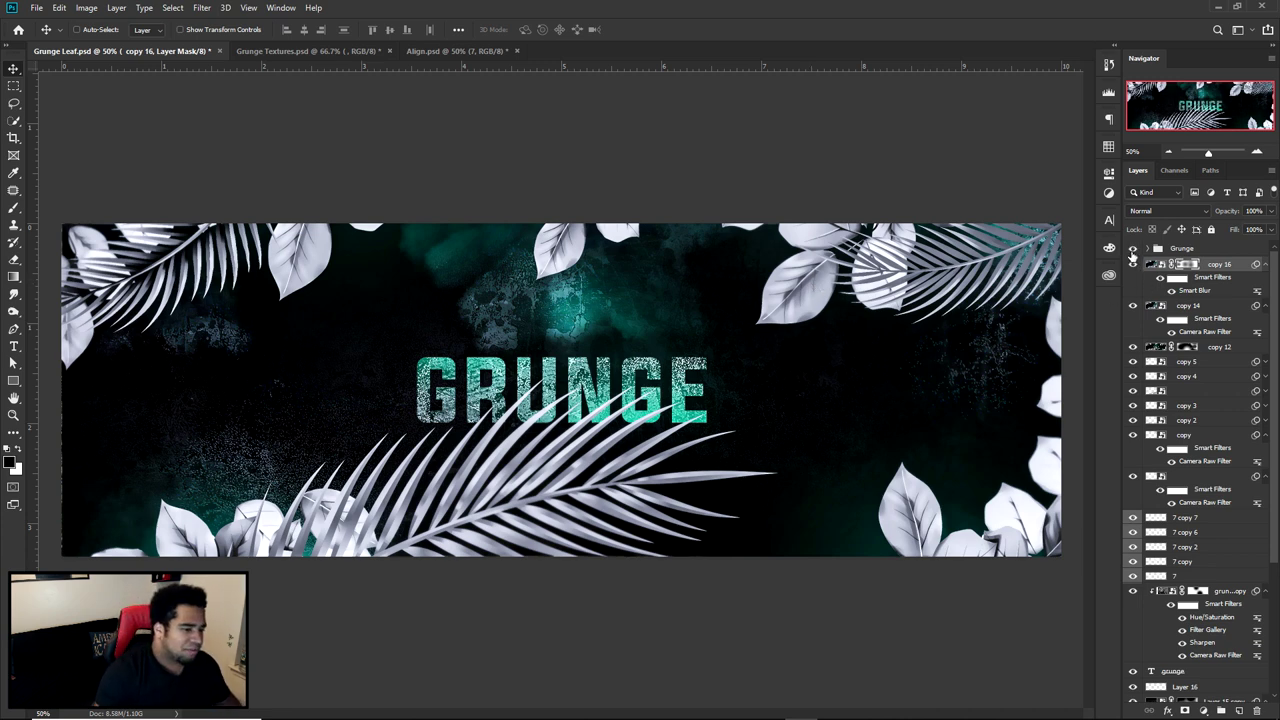
# Toggle the Grunge group's visibility repeatedly to compare the recreated banner with the reference design
pyautogui.click(1133, 262)
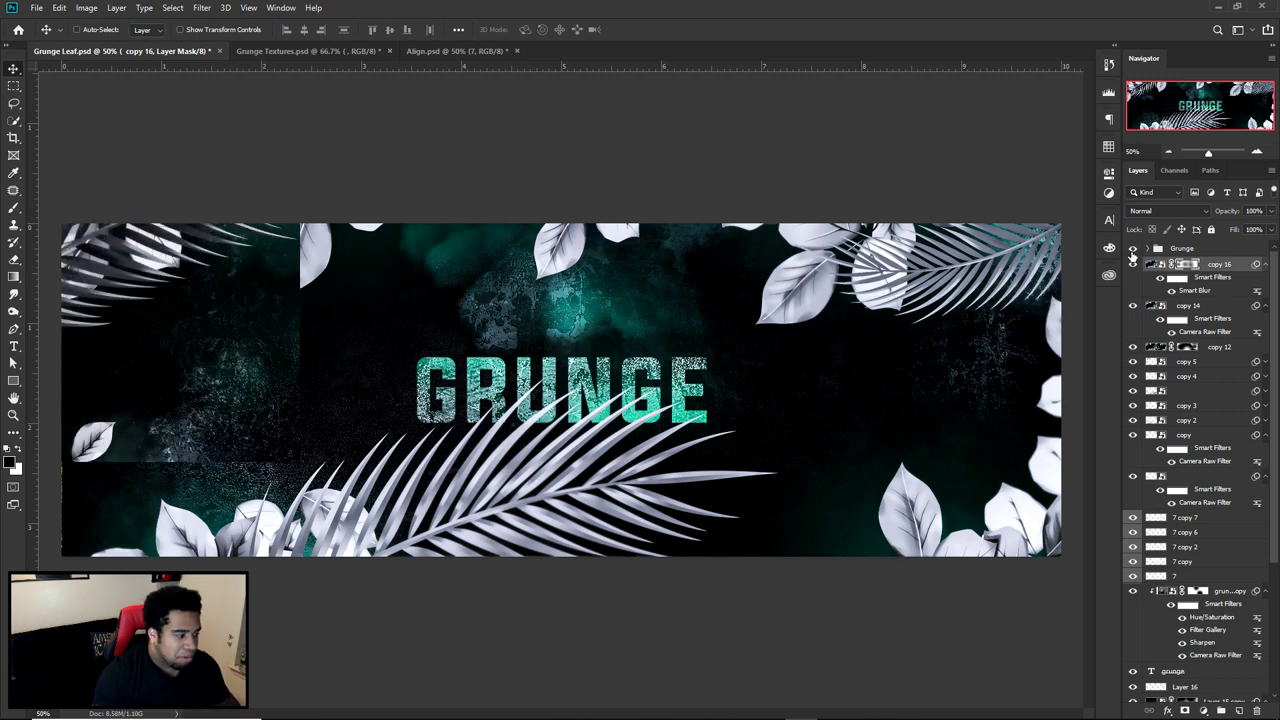
pyautogui.click(1133, 262)
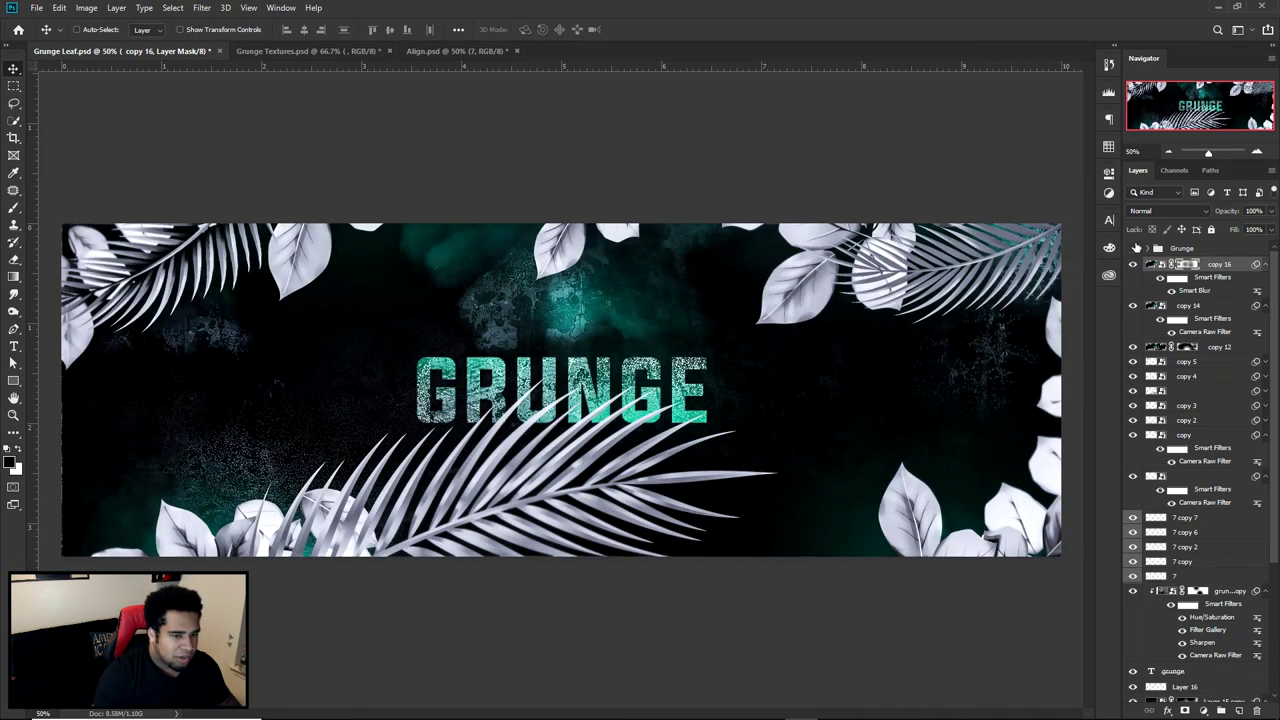
pyautogui.click(1133, 249)
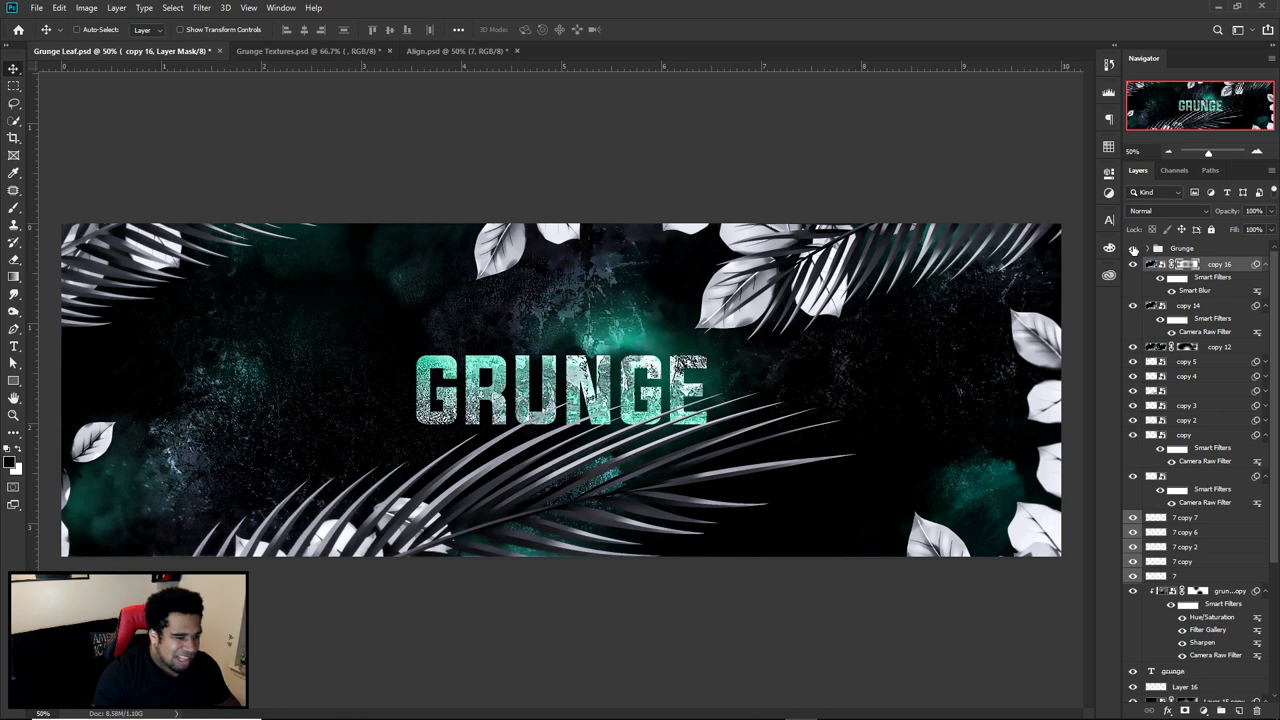
pyautogui.click(1134, 249)
pyautogui.click(1134, 249)
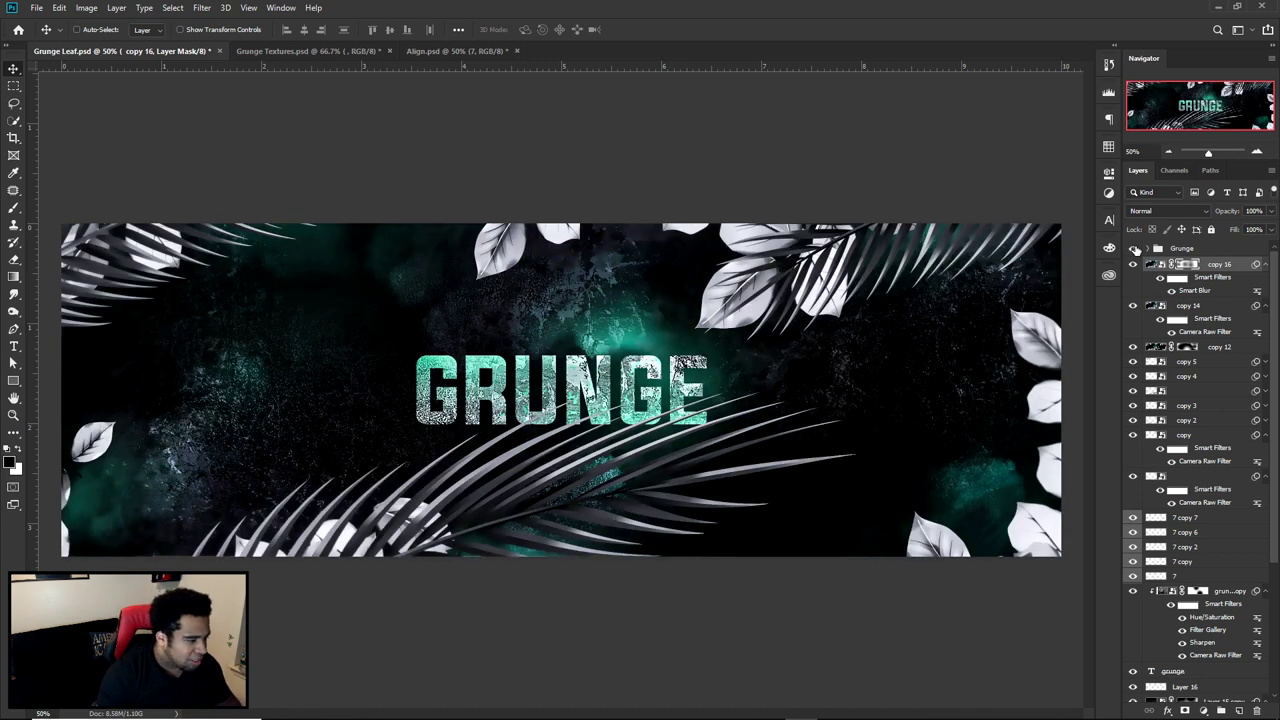
pyautogui.click(1134, 249)
pyautogui.click(1134, 249)
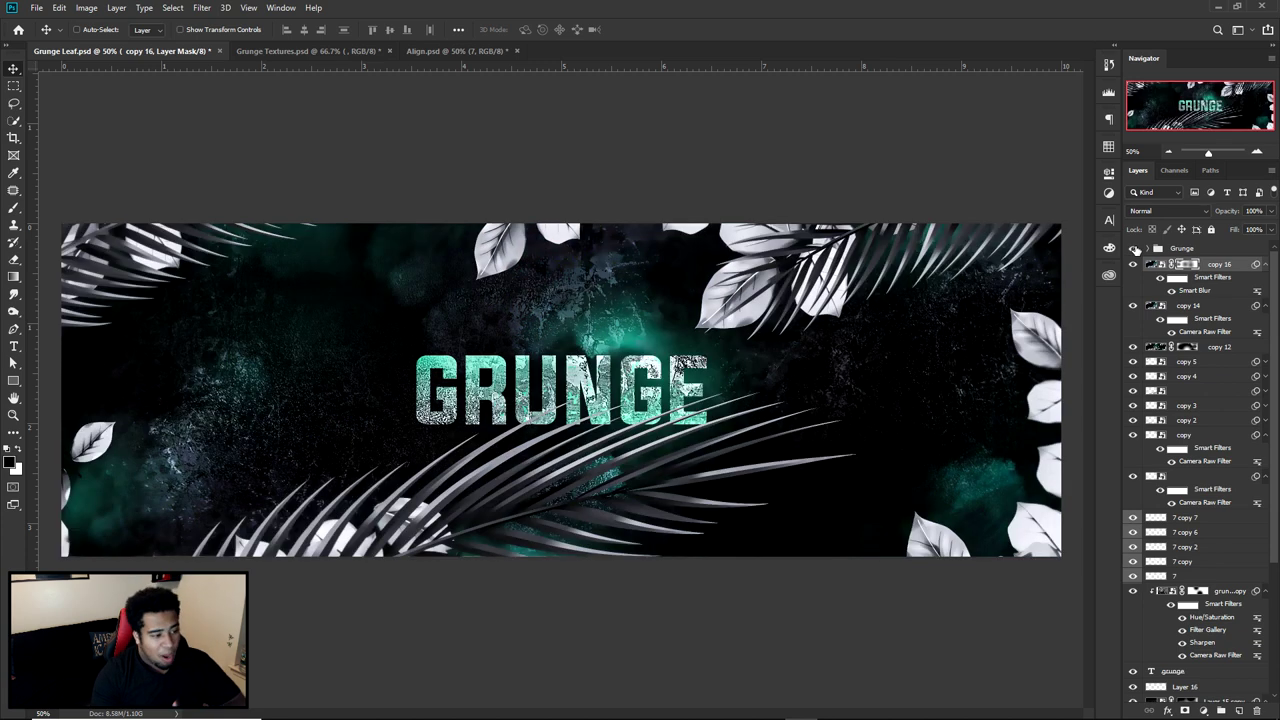
pyautogui.click(1134, 249)
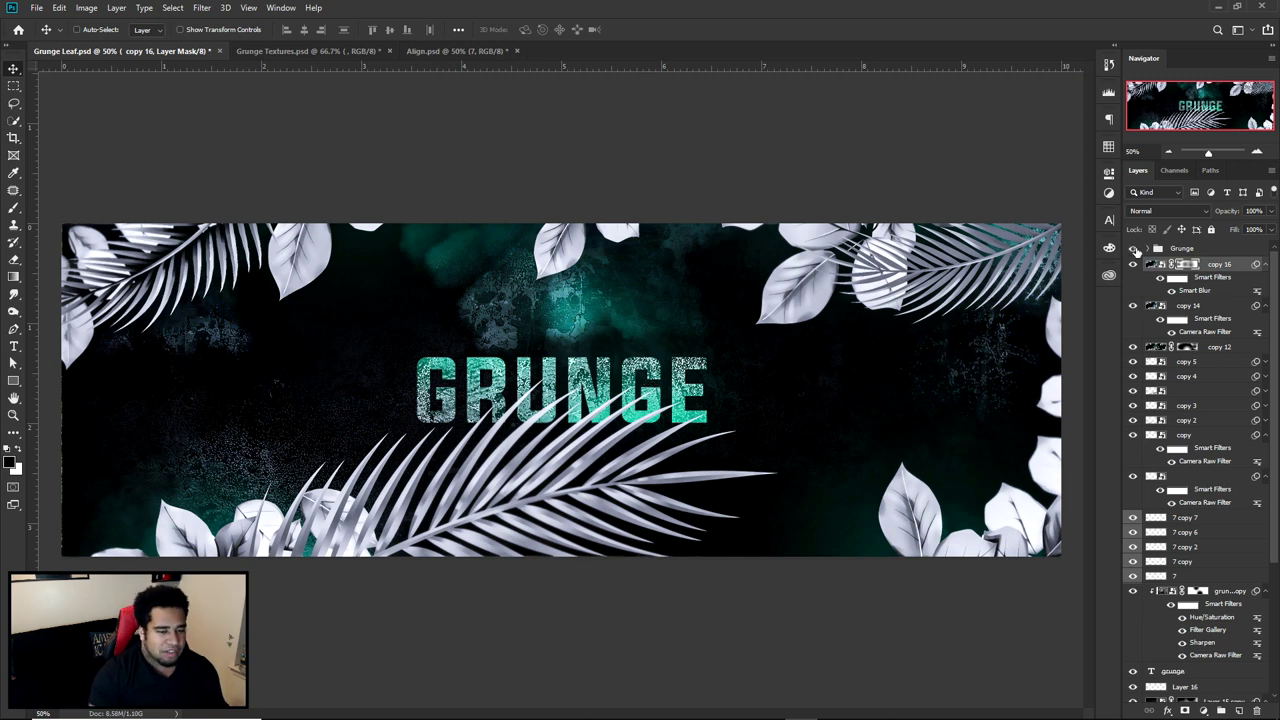
pyautogui.click(1135, 250)
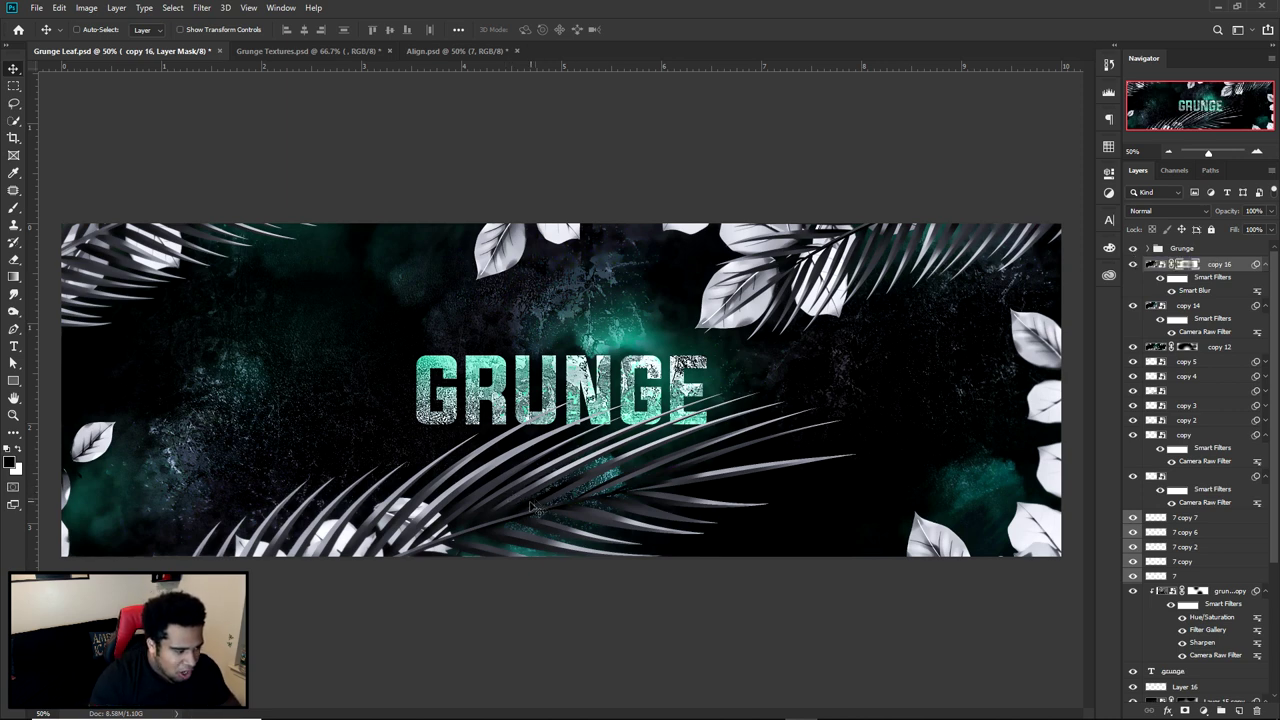
pyautogui.click(1133, 249)
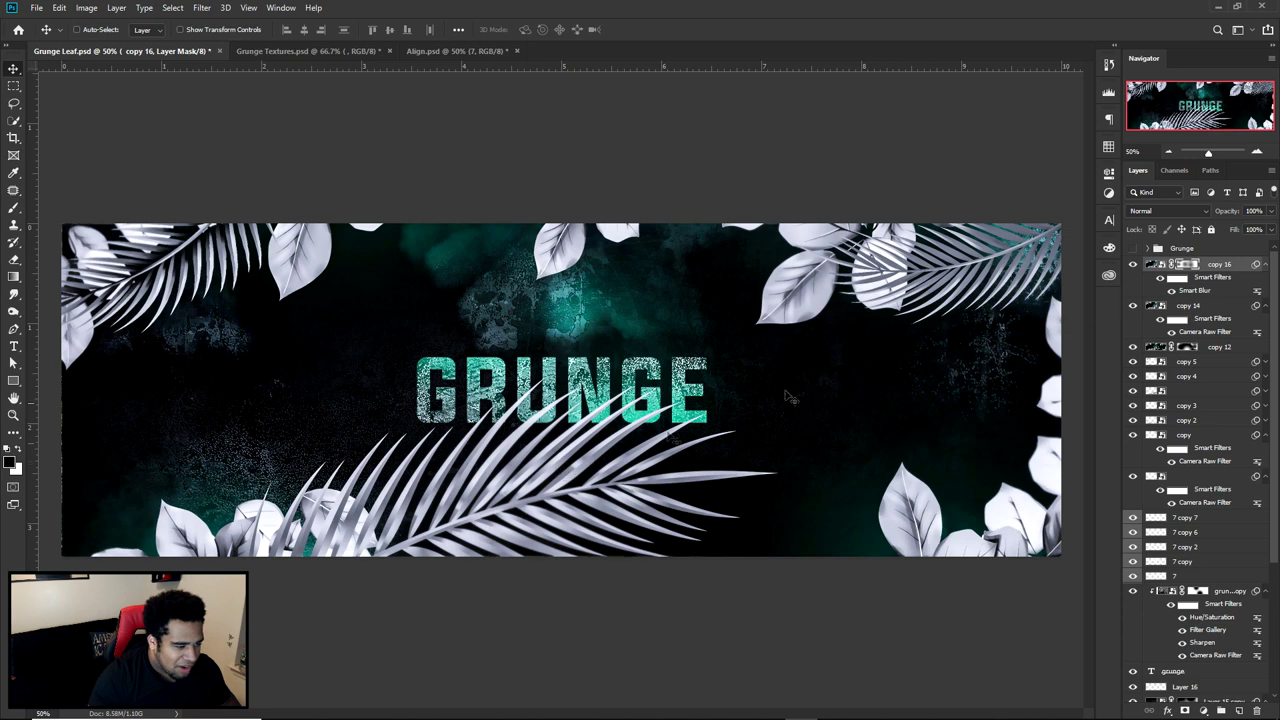
pyautogui.click(1128, 258)
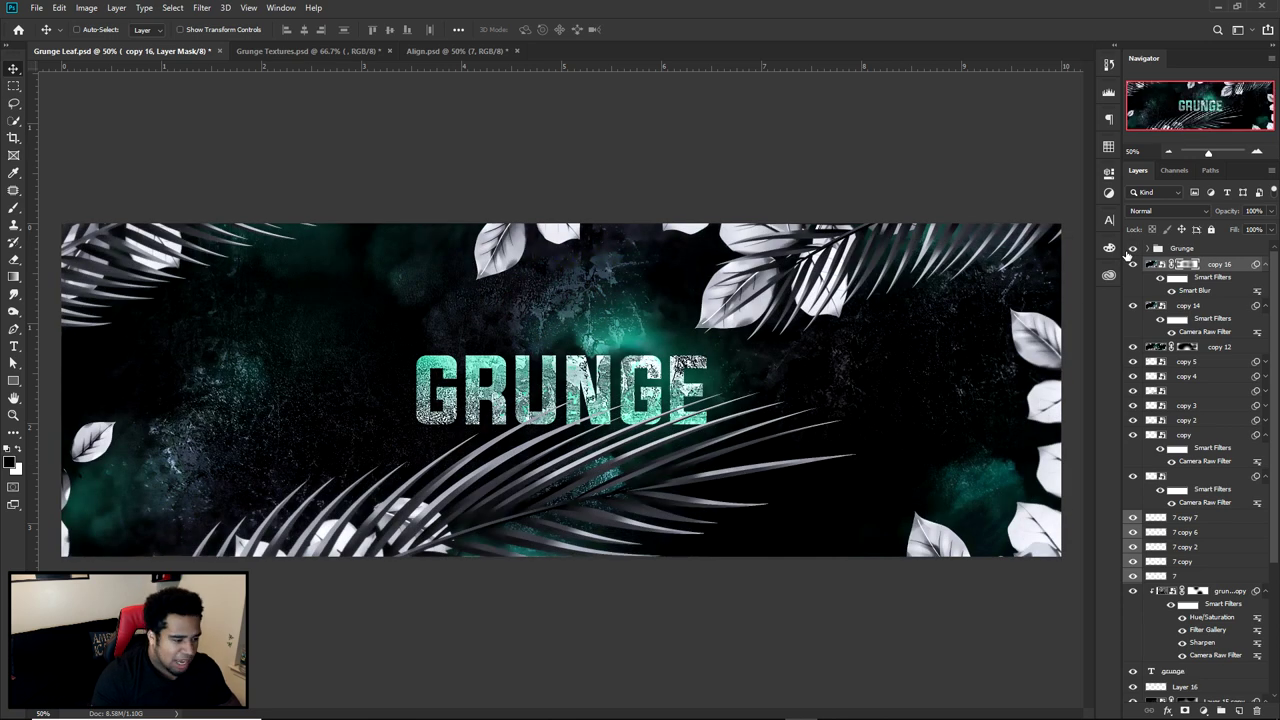
pyautogui.click(1127, 257)
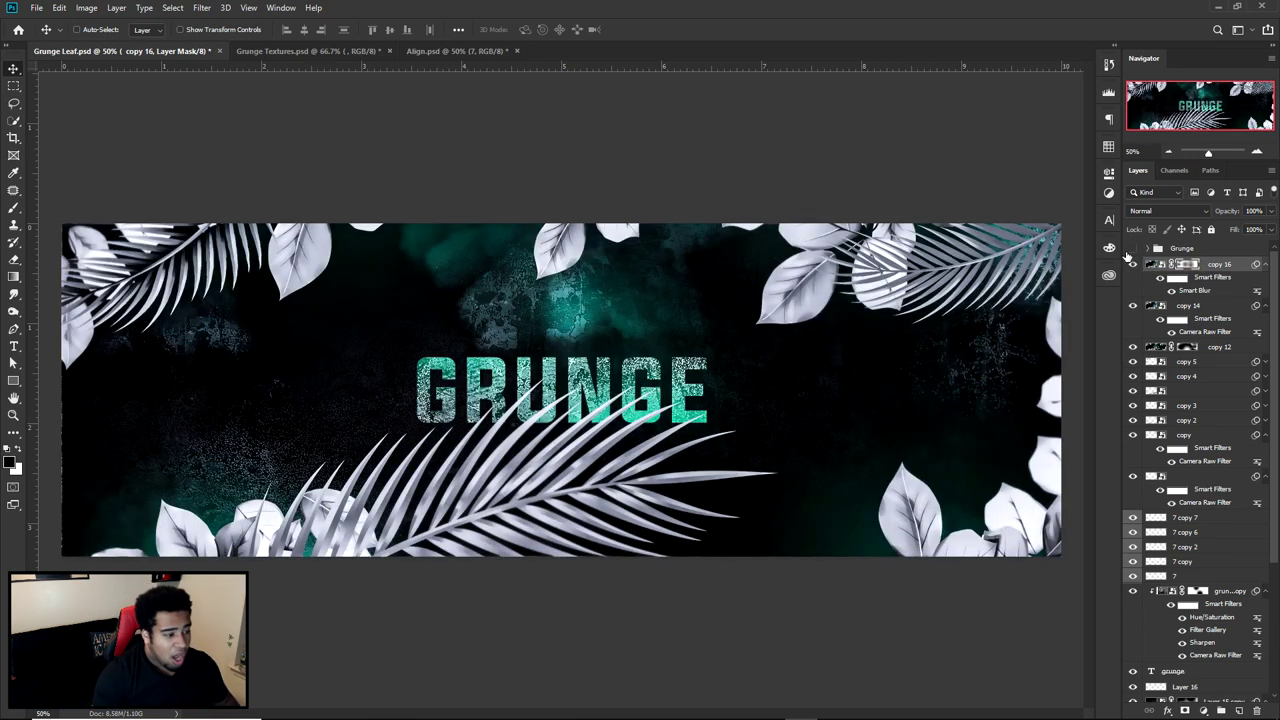
# Hide the copy 16, copy 14 and copy 12 layers and toggle copy 5's visibility to identify its palm
pyautogui.moveTo(1133, 264); pyautogui.dragTo(1131, 356)
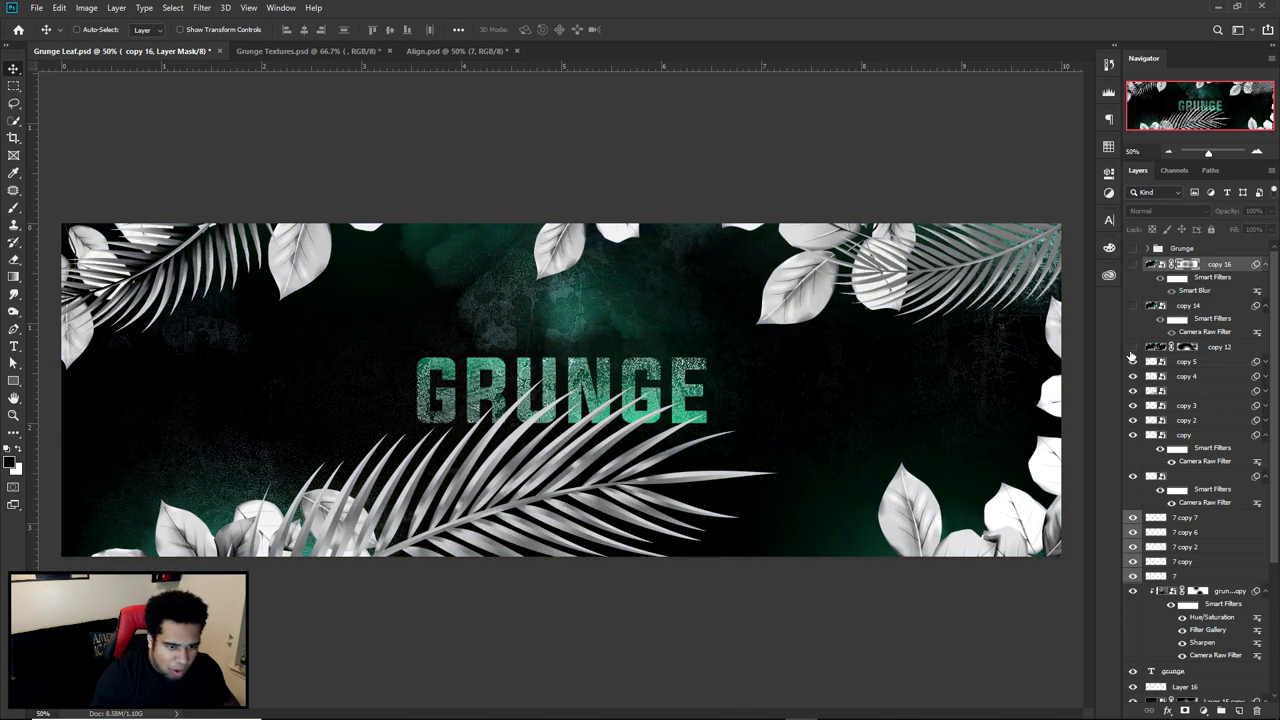
pyautogui.click(1133, 363)
pyautogui.click(1133, 363)
pyautogui.click(1133, 363)
pyautogui.click(1133, 363)
# Lower the Blacks in the copy 4 palm layer's Camera Raw filter to darken its leaves, and apply the change
pyautogui.click(1266, 376)
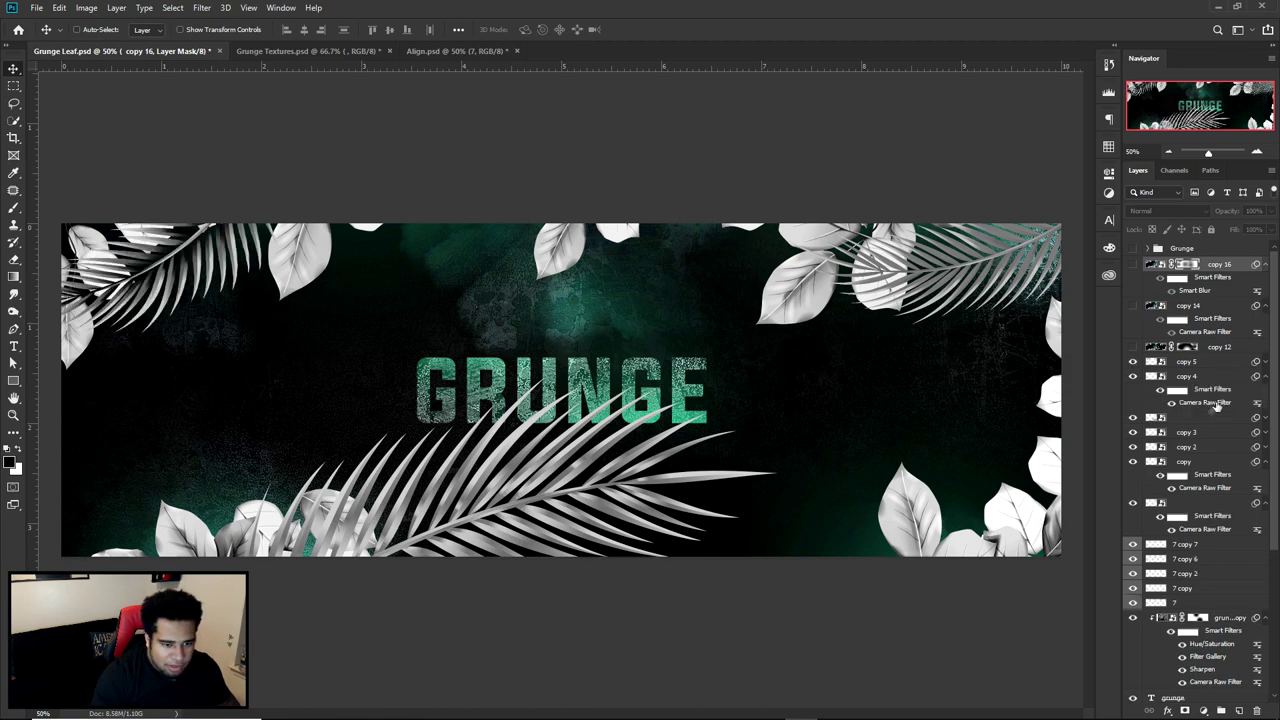
pyautogui.click(1205, 376)
pyautogui.hotkey('ctrl', 'shift', 'a')
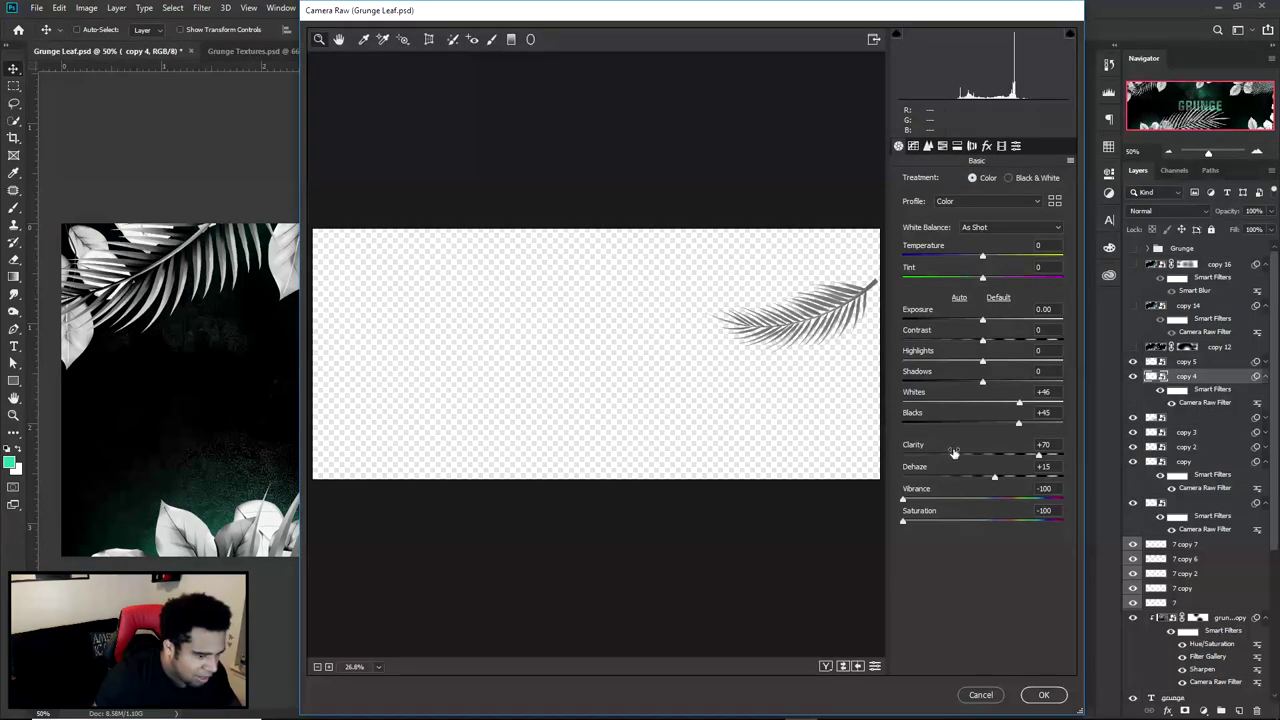
pyautogui.click(820, 300)
pyautogui.click(820, 300)
pyautogui.click(820, 300)
pyautogui.click(820, 300)
pyautogui.click(826, 666)
pyautogui.moveTo(742, 370); pyautogui.dragTo(662, 424)
pyautogui.moveTo(980, 424); pyautogui.dragTo(924, 423)
pyautogui.click(1058, 692)
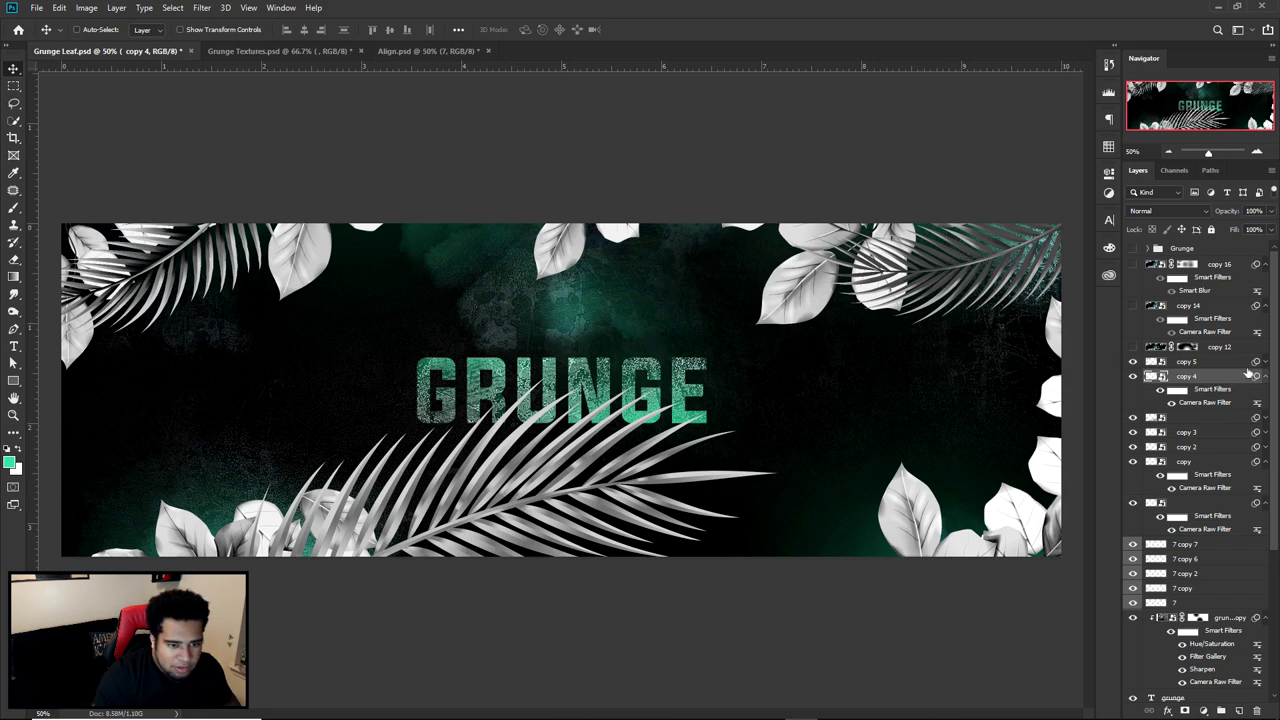
# Lower the Blacks to -94 in the Camera Raw filter of the unnamed palm layer below copy 4, and apply the change
pyautogui.click(1265, 418)
pyautogui.doubleClick(1205, 445)
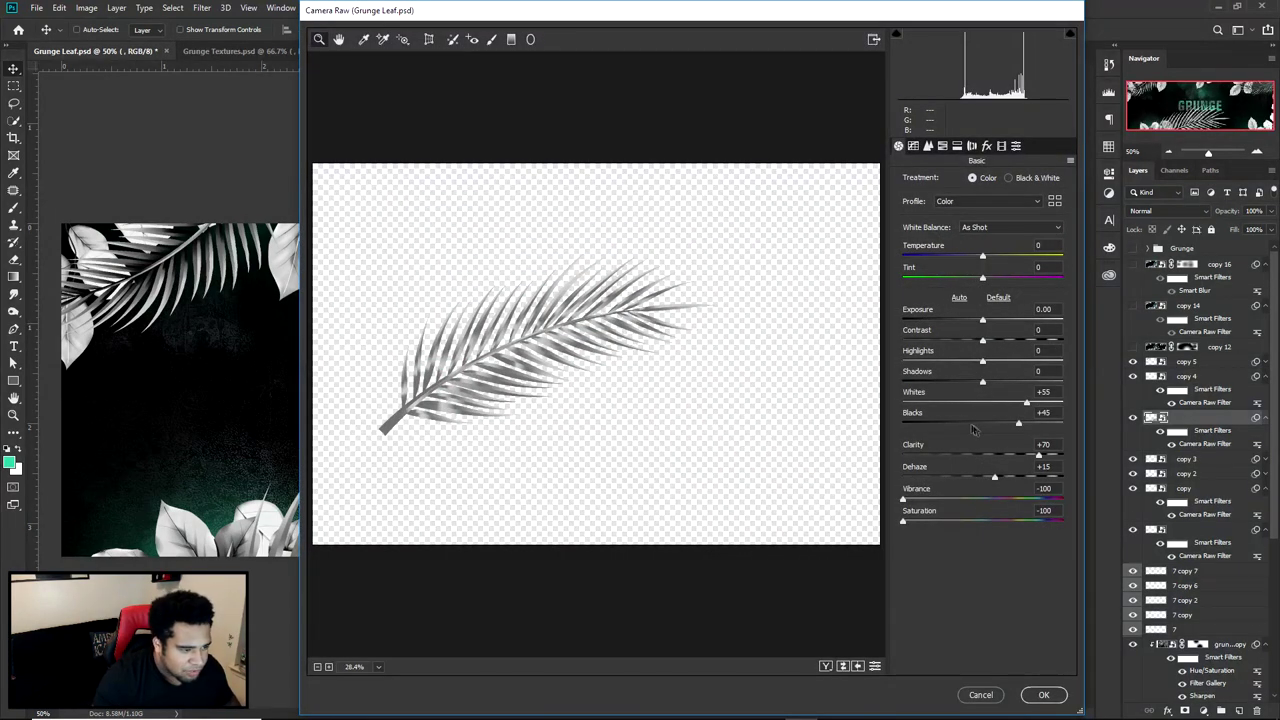
pyautogui.moveTo(955, 423); pyautogui.dragTo(908, 423)
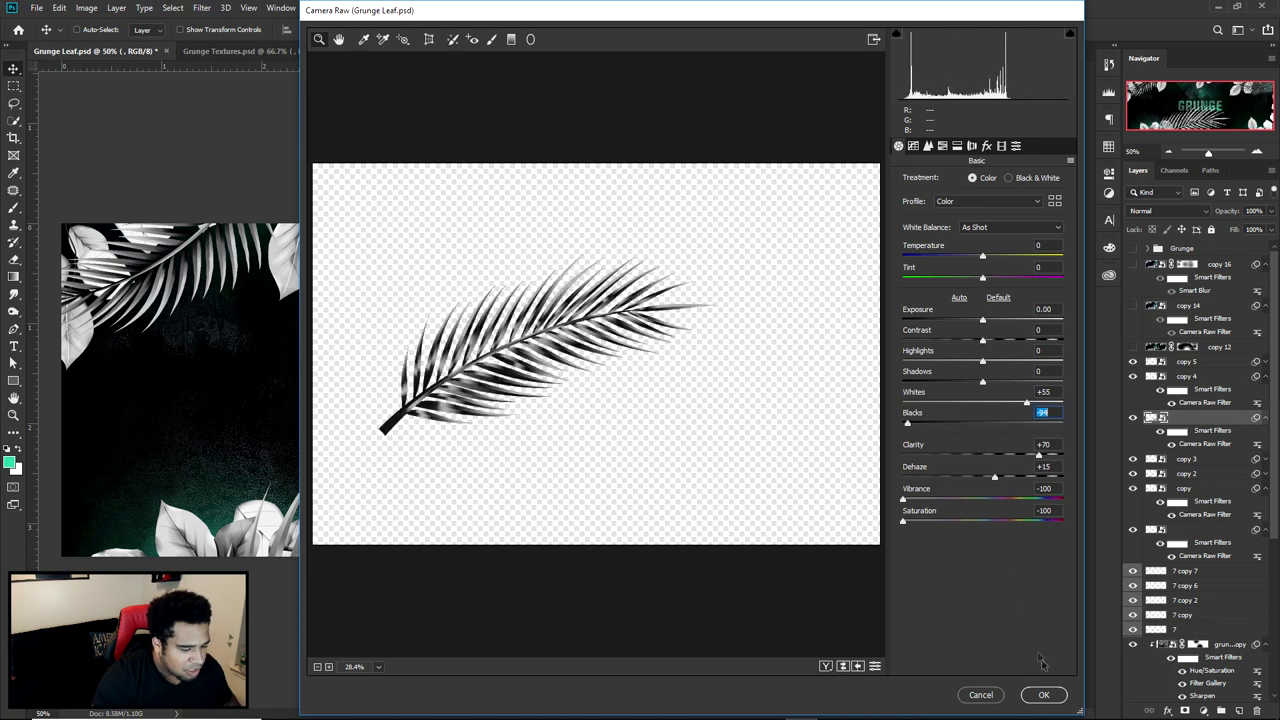
pyautogui.click(1043, 694)
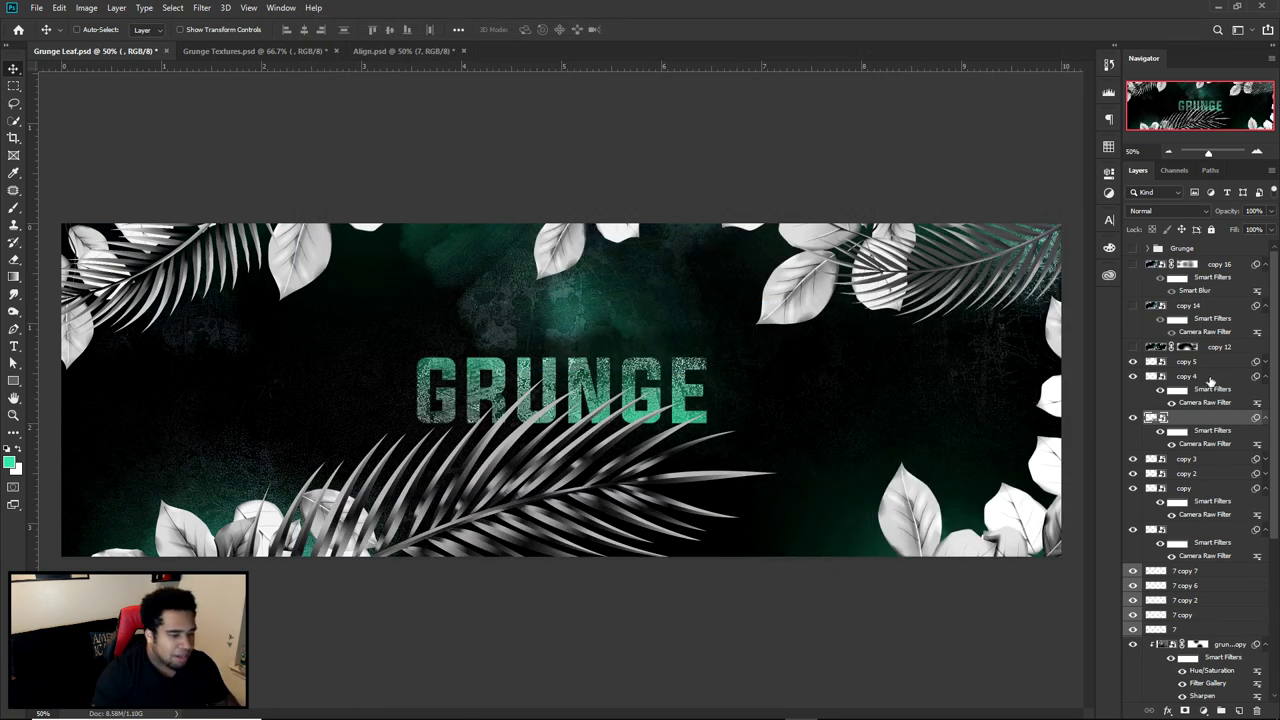
# Set the Blacks to -53 in the Camera Raw filter of the palm layer below copy 4, and apply it
pyautogui.doubleClick(1197, 446)
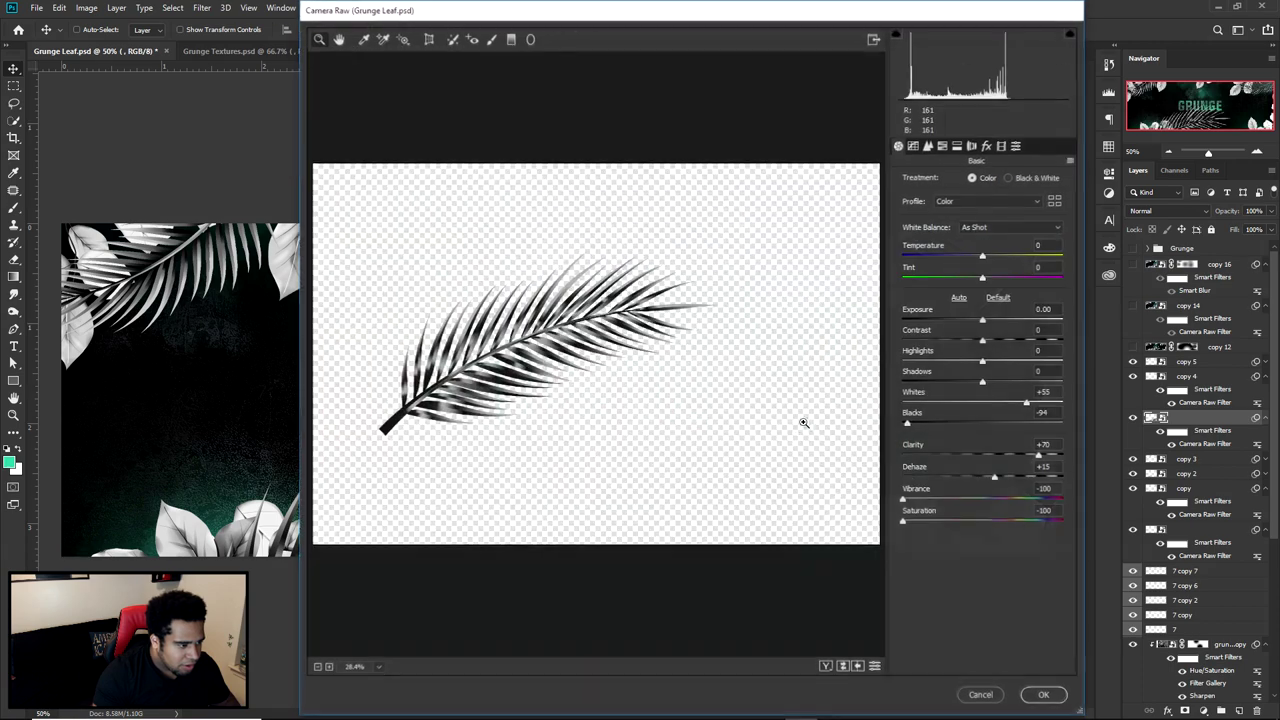
pyautogui.click(940, 422)
pyautogui.click(1045, 696)
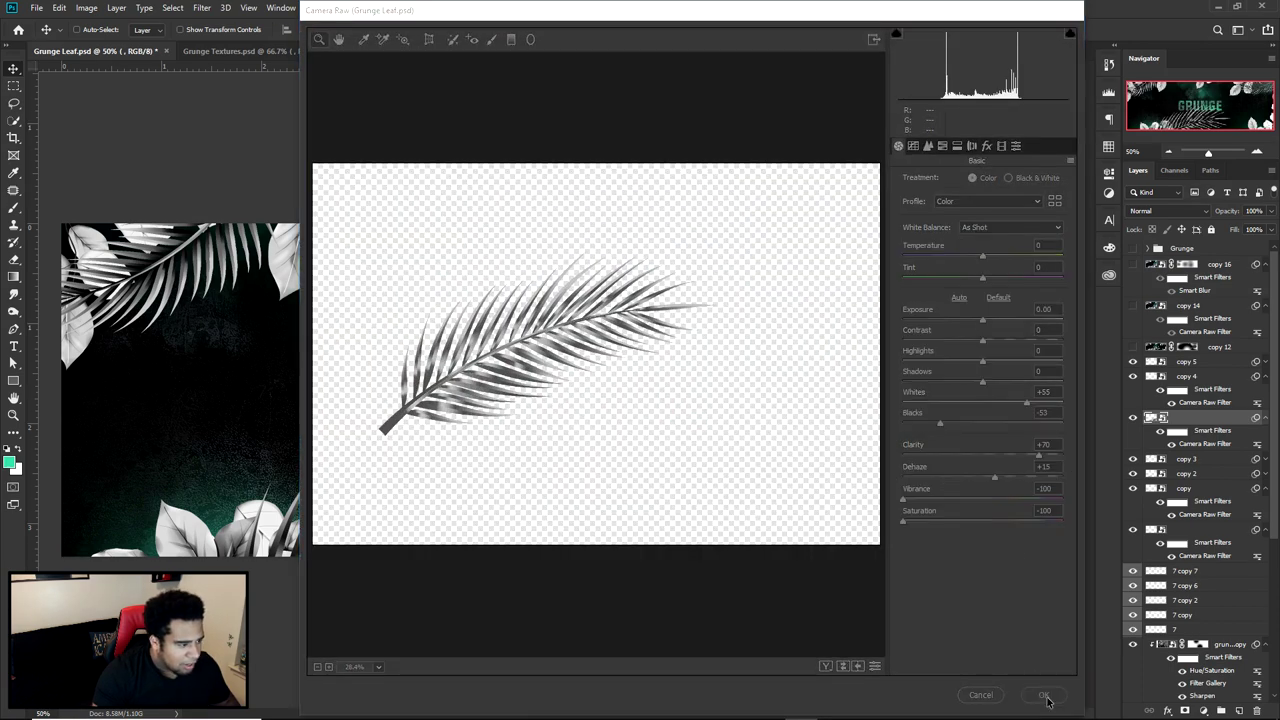
pyautogui.click(1264, 365)
pyautogui.click(1214, 389)
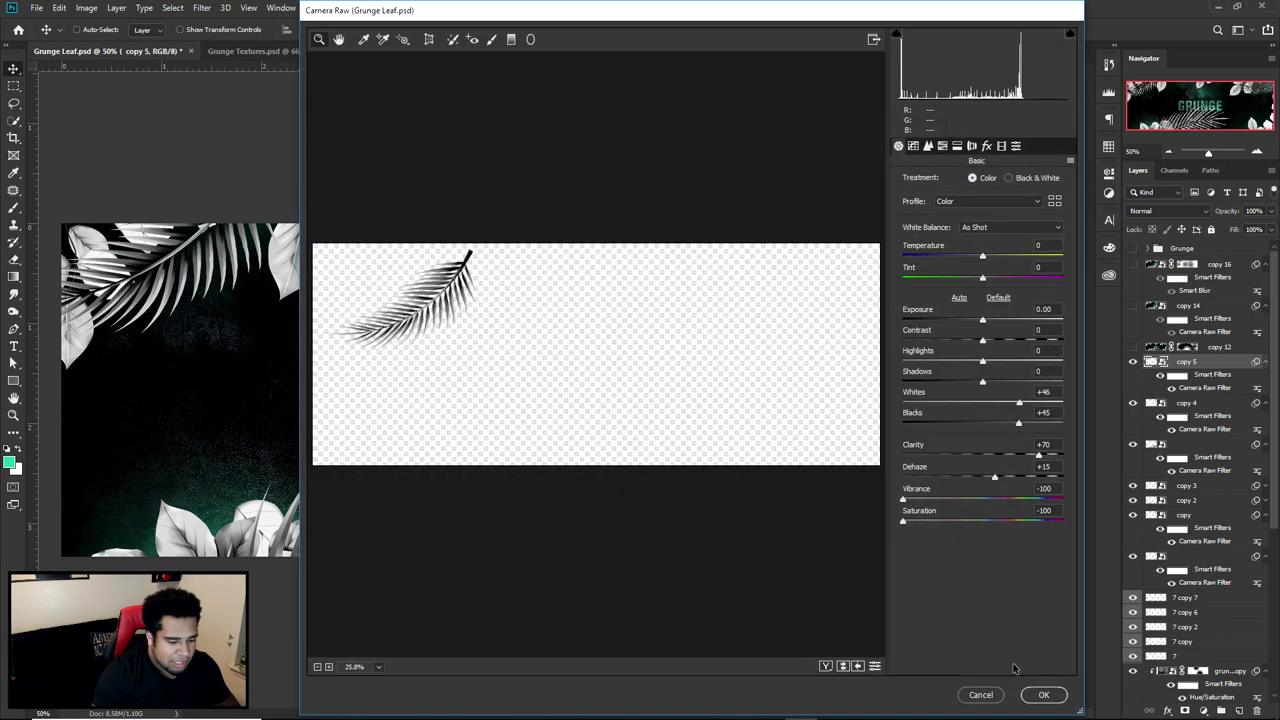
pyautogui.click(990, 693)
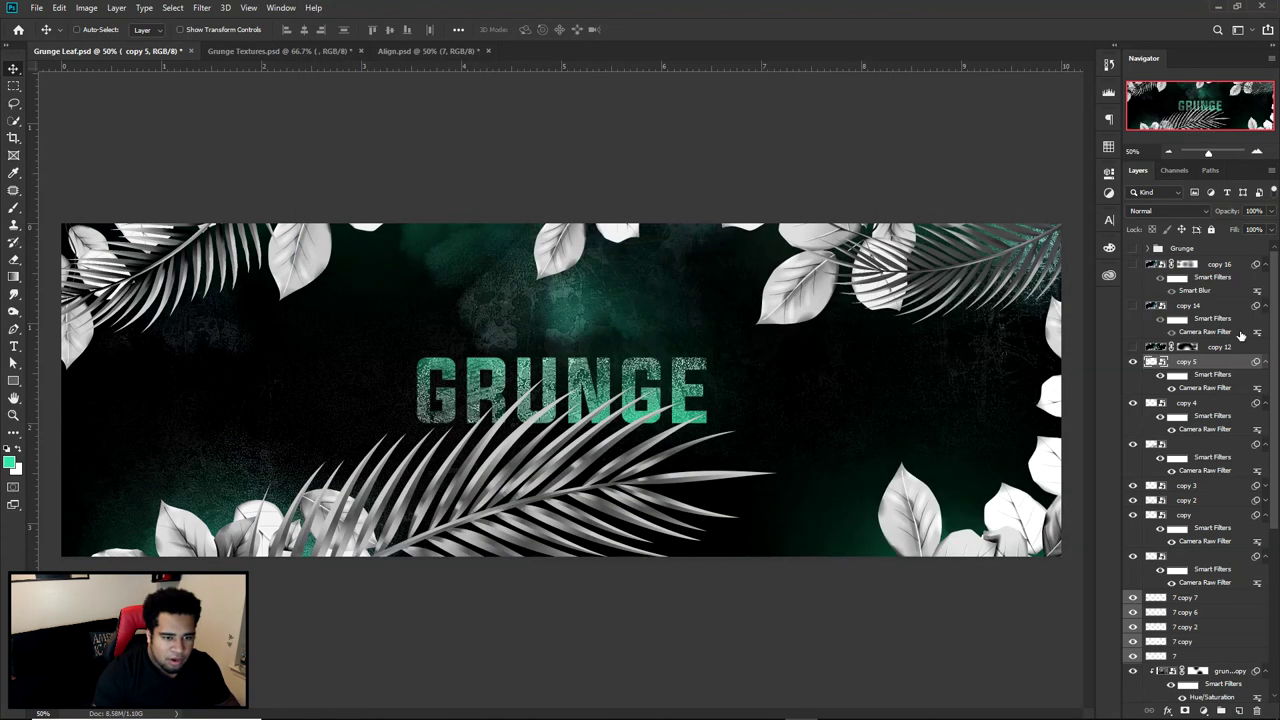
# Select every layer from Background up to copy 5, duplicate them and merge the duplicates into a single layer
pyautogui.scroll(-6, 1240, 400)
pyautogui.keyDown('shift'); pyautogui.click(1197, 692); pyautogui.keyUp('shift')
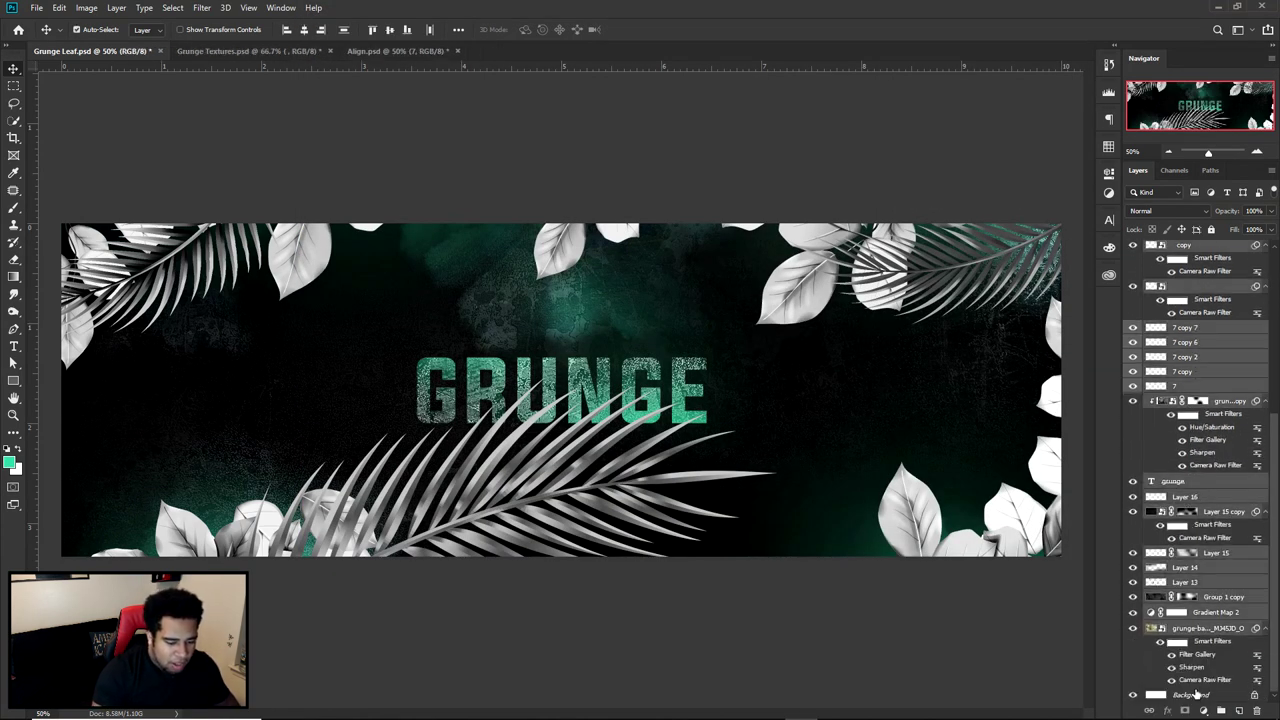
pyautogui.doubleClick(1197, 692)
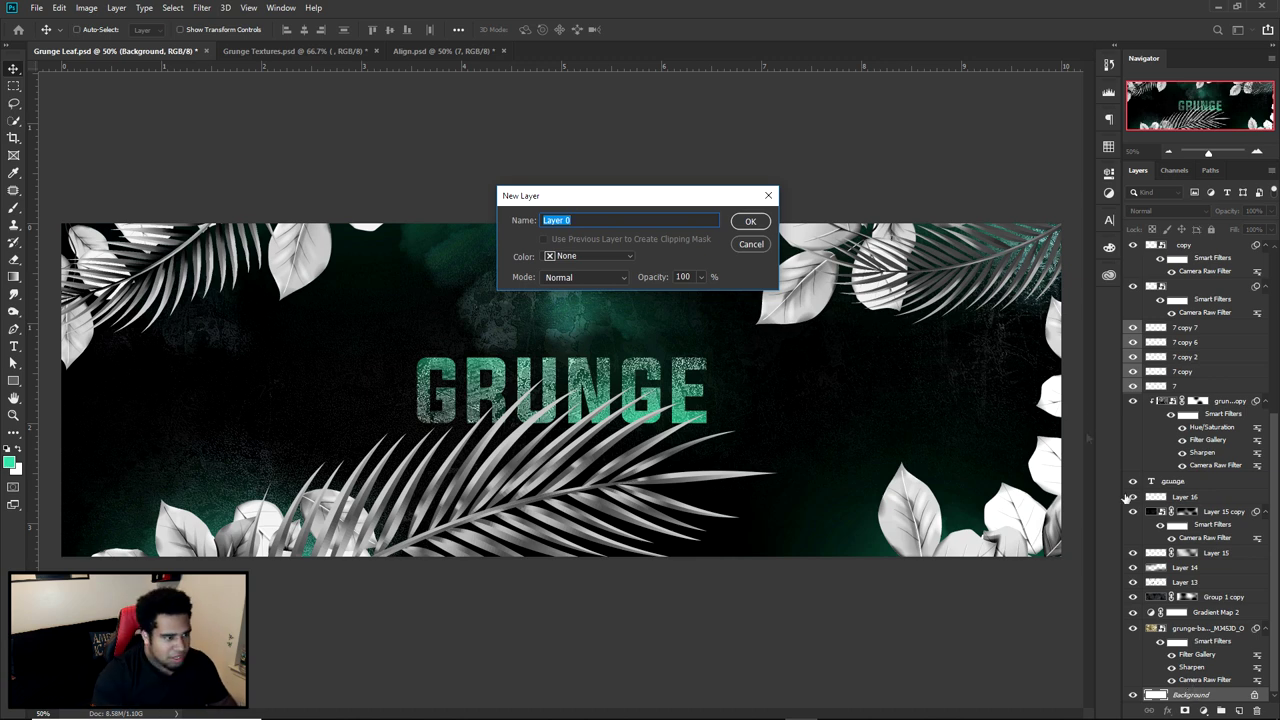
pyautogui.click(760, 243)
pyautogui.scroll(10, 1190, 372)
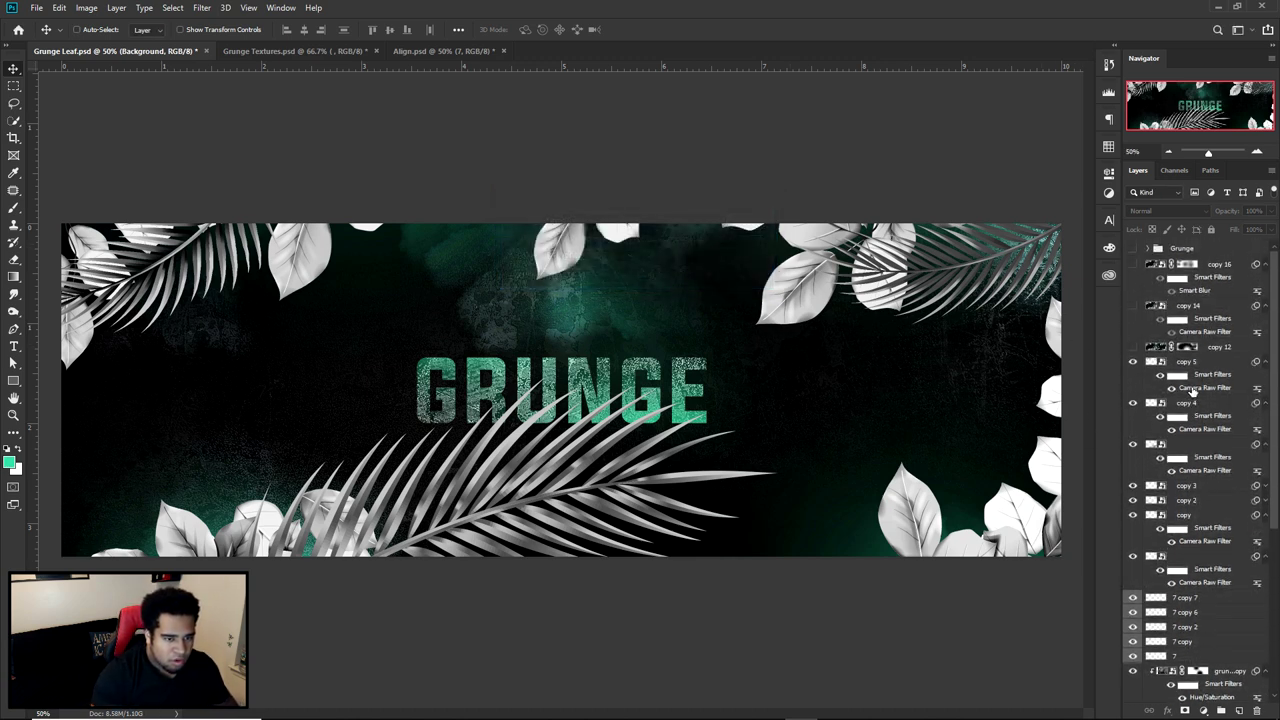
pyautogui.keyDown('shift'); pyautogui.click(1190, 366); pyautogui.keyUp('shift')
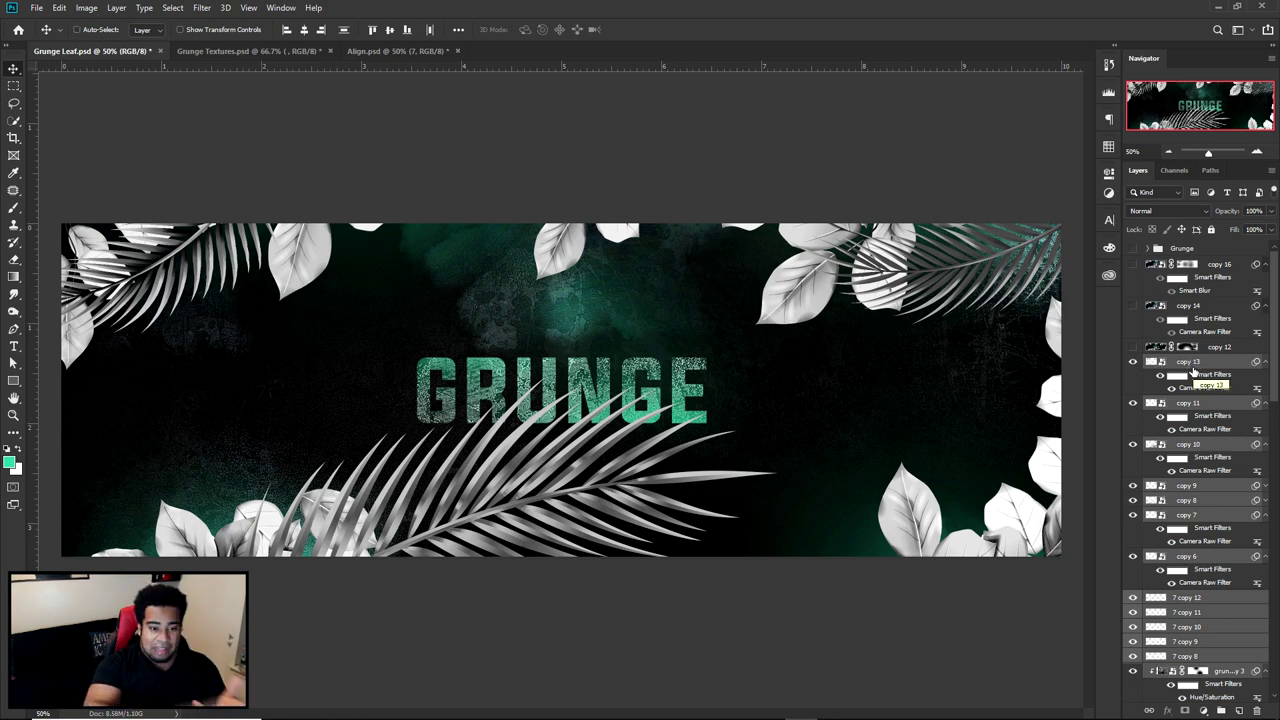
pyautogui.hotkey('ctrl', 'alt', 'e')
# Blur the merged copy 13 layer and paint black on a layer mask with a large soft brush to keep the banner's centre sharp
pyautogui.moveTo(1192, 372); pyautogui.dragTo(1192, 375)
pyautogui.click(201, 7)
pyautogui.moveTo(230, 163)
pyautogui.click(400, 208)
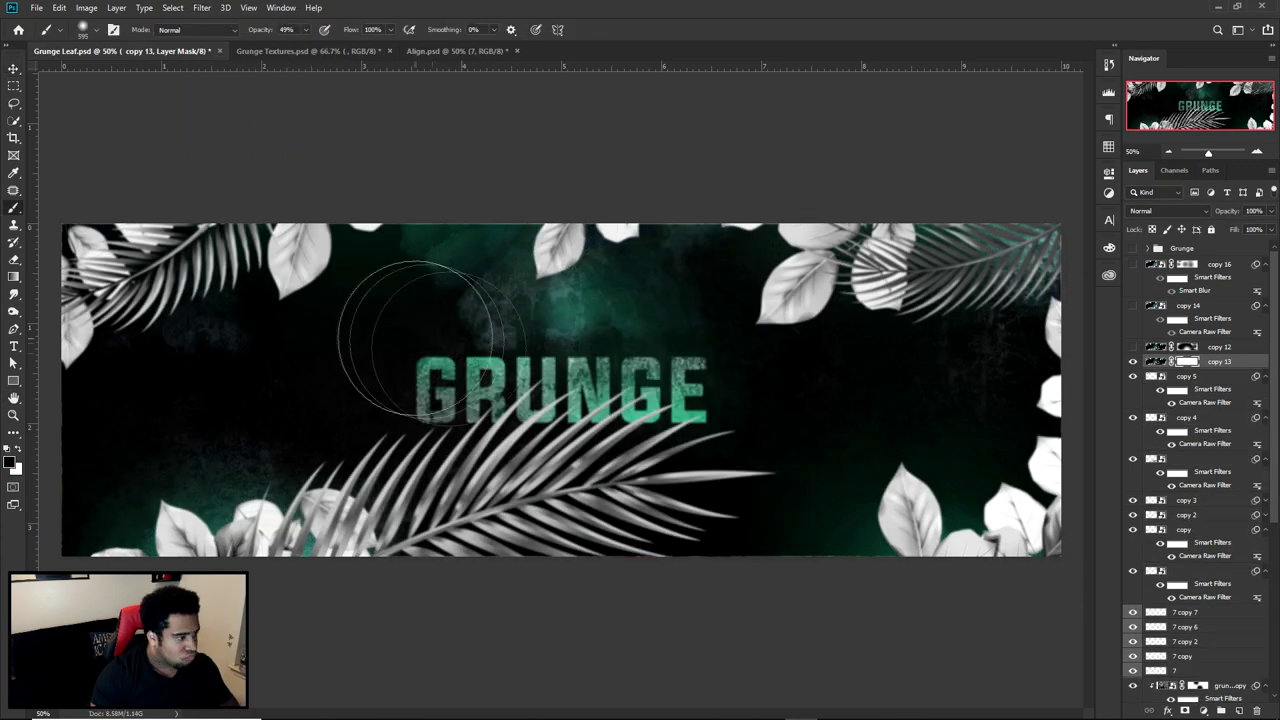
pyautogui.moveTo(486, 362)
pyautogui.mouseDown()
pyautogui.moveTo(742, 330)
pyautogui.moveTo(201, 427)
pyautogui.moveTo(442, 355)
pyautogui.mouseUp()
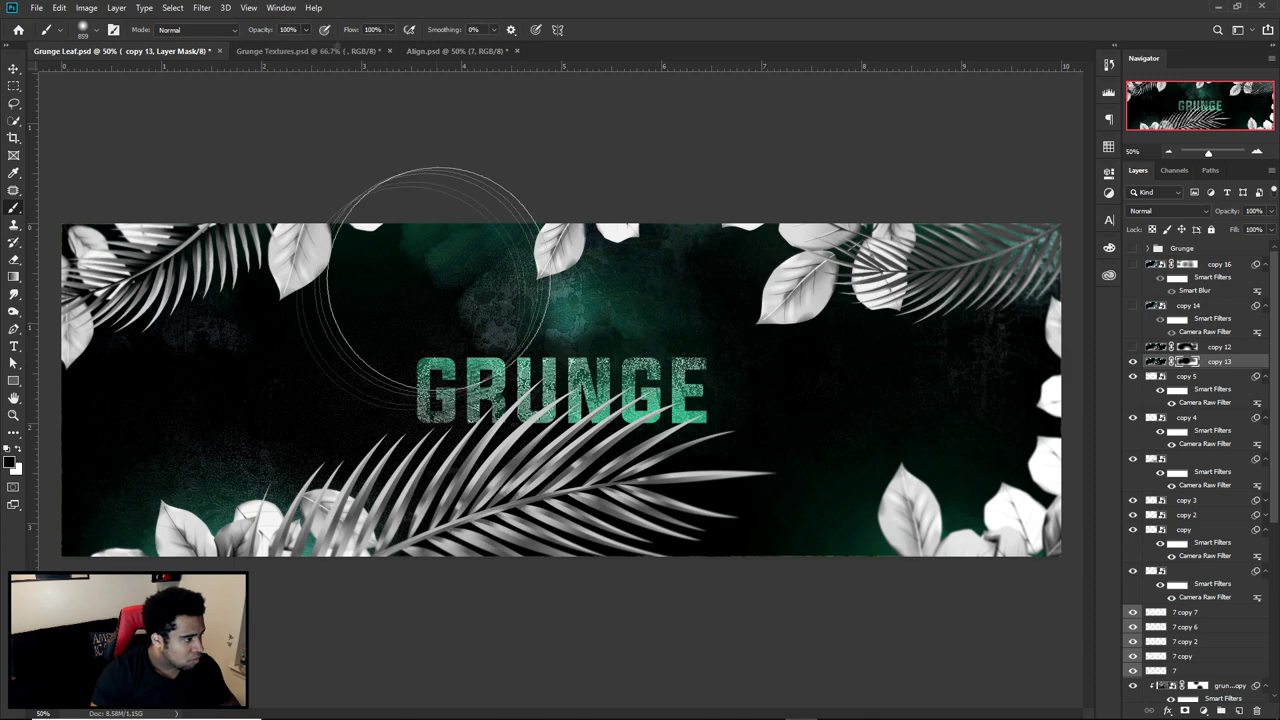
# Create the merged smart object copy 17 and set Clarity +55, Dehaze +15, Vibrance +11 and Blacks -7 in Camera Raw
pyautogui.press('v')
pyautogui.scroll(-5, 1203, 678)
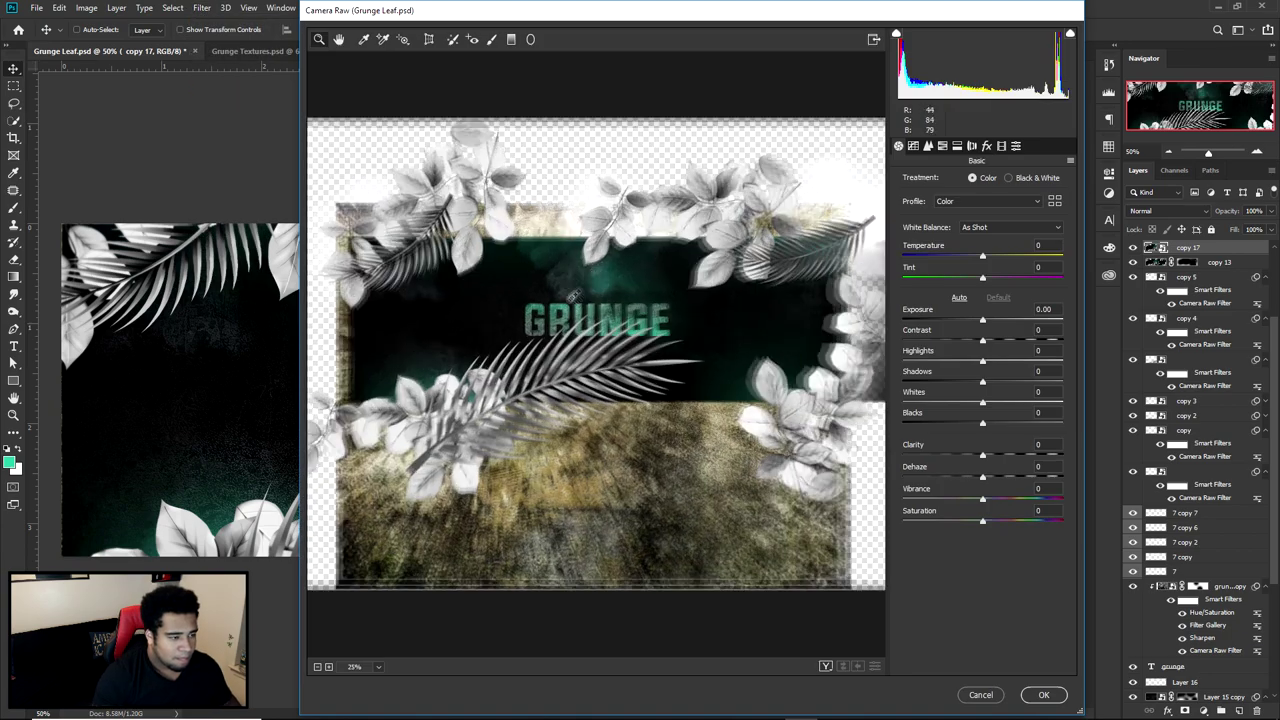
pyautogui.scroll(3, 560, 236)
pyautogui.moveTo(983, 456); pyautogui.dragTo(995, 479)
pyautogui.moveTo(983, 499); pyautogui.dragTo(992, 499)
pyautogui.moveTo(983, 423); pyautogui.dragTo(978, 424)
# Set Temperature to -10, Tint to +9, Highlights to about +40, Whites to about +26 and Blacks to -9, and apply the Camera Raw filter
pyautogui.click(1047, 246)
pyautogui.write('10')
pyautogui.press('Tab')
pyautogui.write('9')
pyautogui.doubleClick(1050, 247)
pyautogui.write('-10')
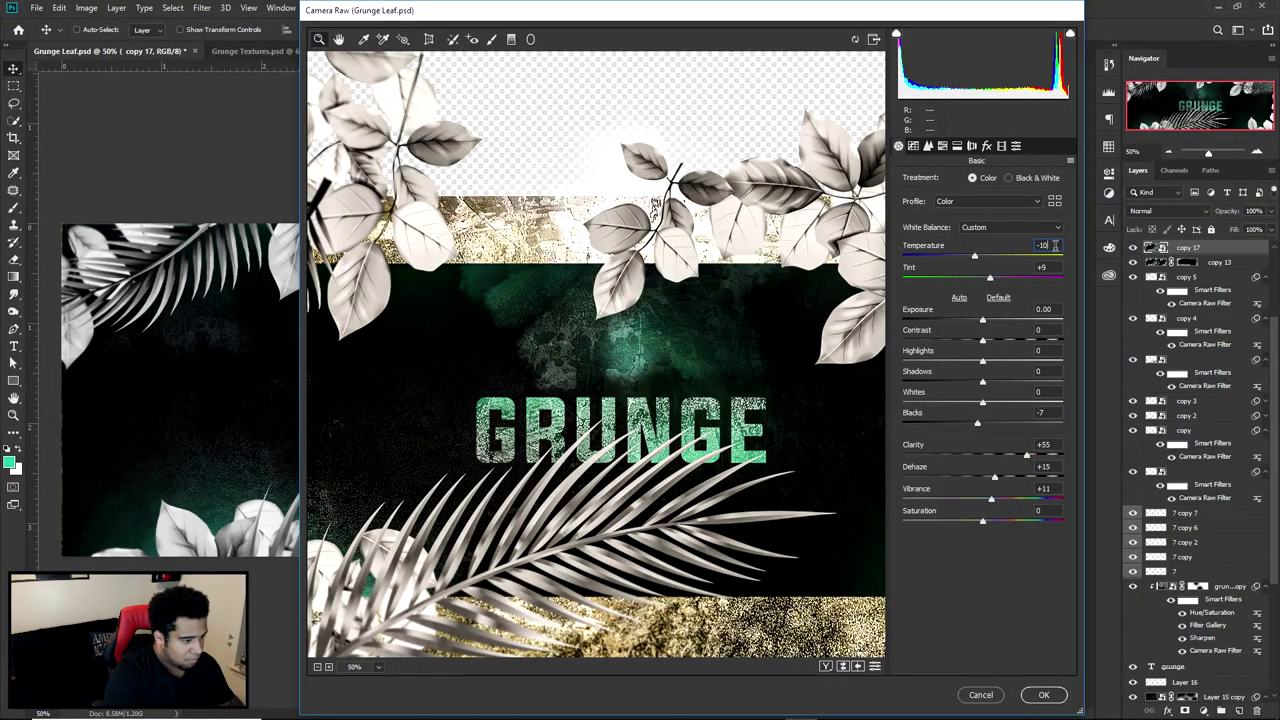
pyautogui.moveTo(978, 424); pyautogui.dragTo(1031, 405)
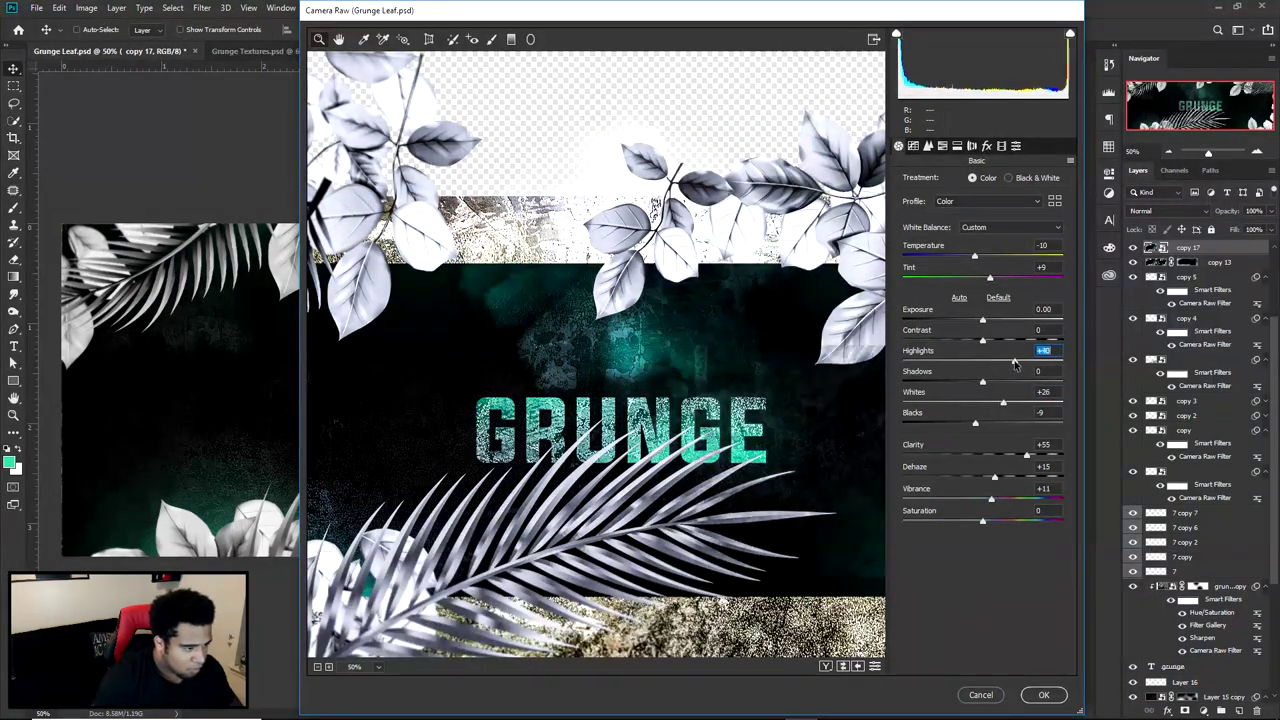
pyautogui.press('Return')
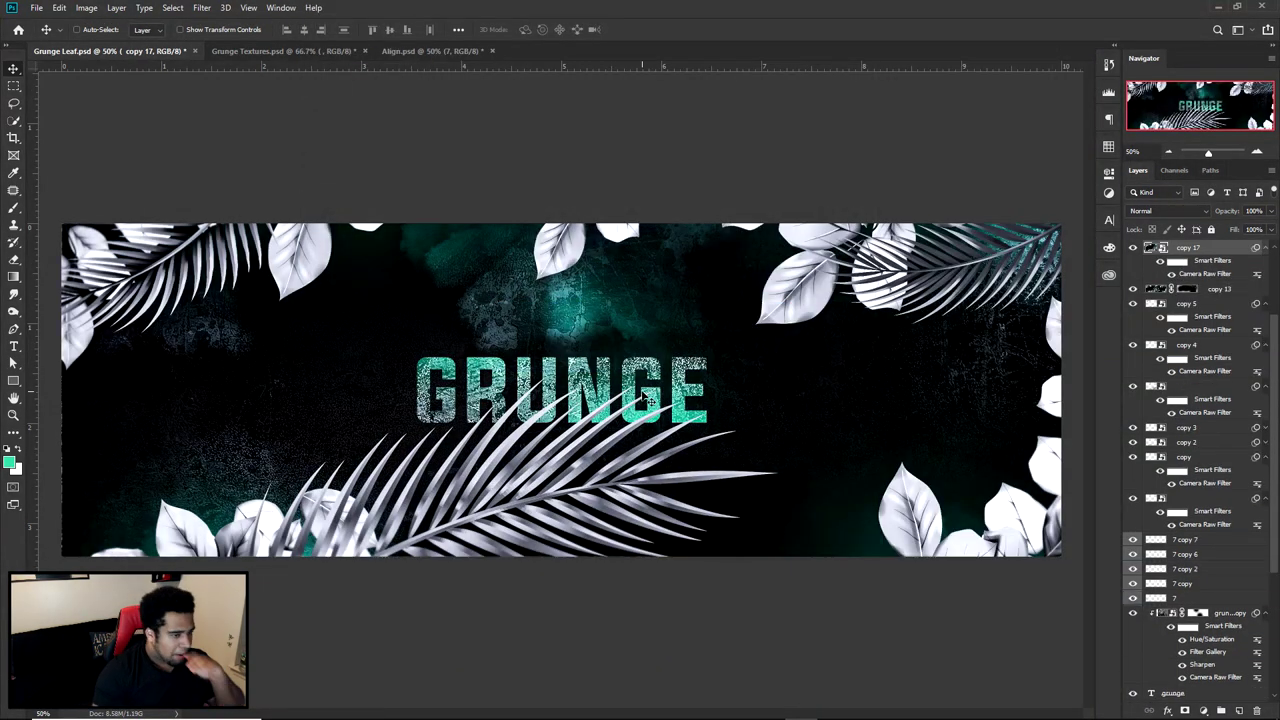
# Toggle the visibility of the copy 12 and copy 16 layers repeatedly to compare the earlier finish with the new copy 17 grade
pyautogui.scroll(3, 1168, 345)
pyautogui.scroll(1, 1166, 346)
pyautogui.click(1133, 347)
pyautogui.click(1133, 347)
pyautogui.click(1133, 347)
pyautogui.click(1133, 347)
pyautogui.click(1133, 264)
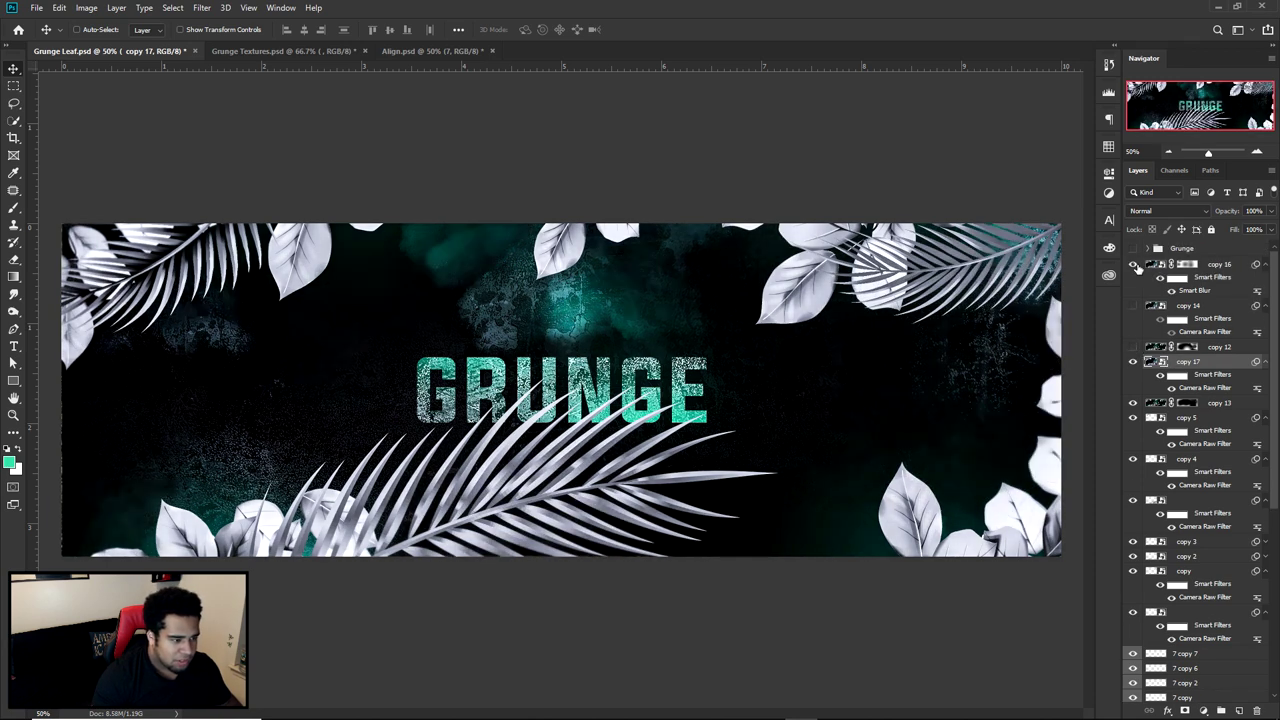
pyautogui.click(1138, 268)
pyautogui.click(1138, 268)
pyautogui.click(1138, 268)
pyautogui.click(1138, 268)
pyautogui.click(1138, 268)
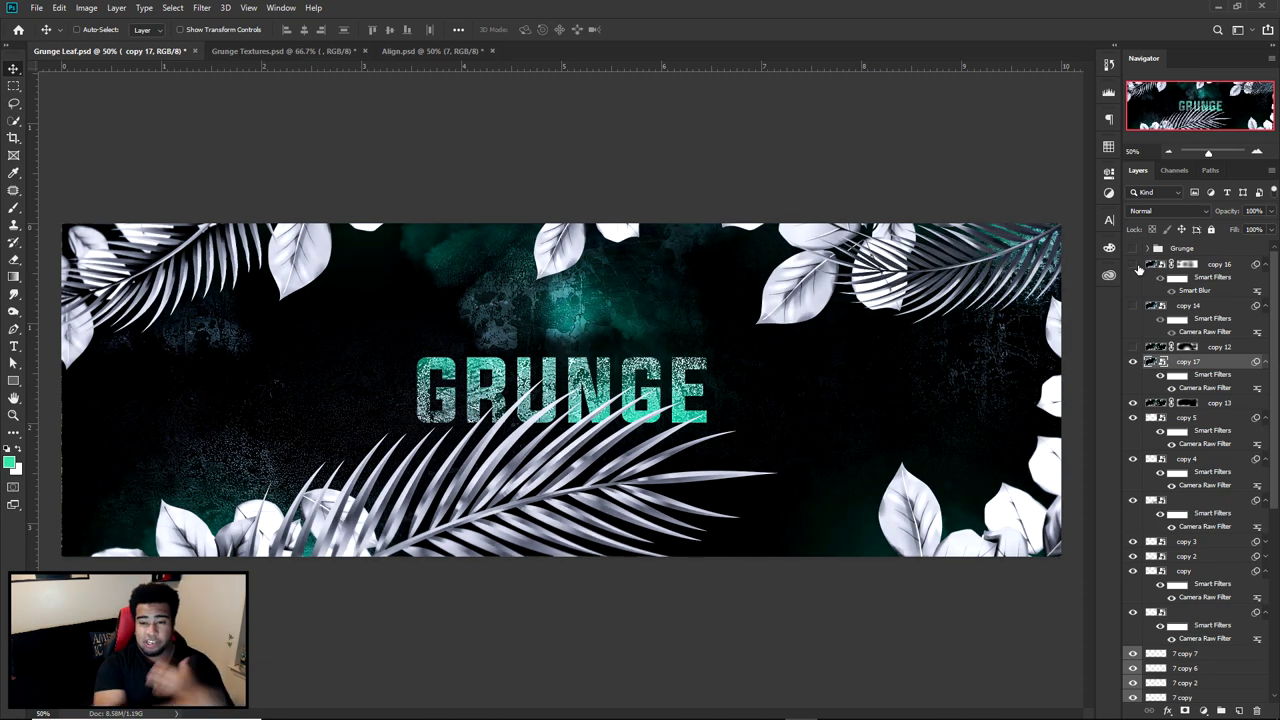